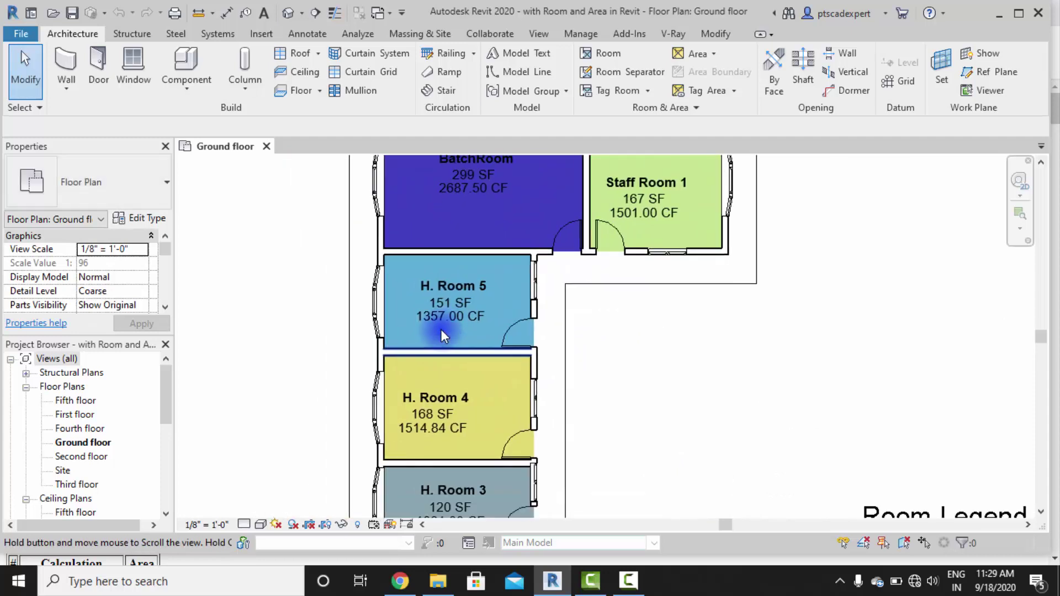
Examine the ground floor plan's coloured rooms and the name, area and volume in their tags.
middle_click_drag(581, 432, 622, 214)
scroll(547, 353, "down", 3)
scroll(470, 403, "up", 2)
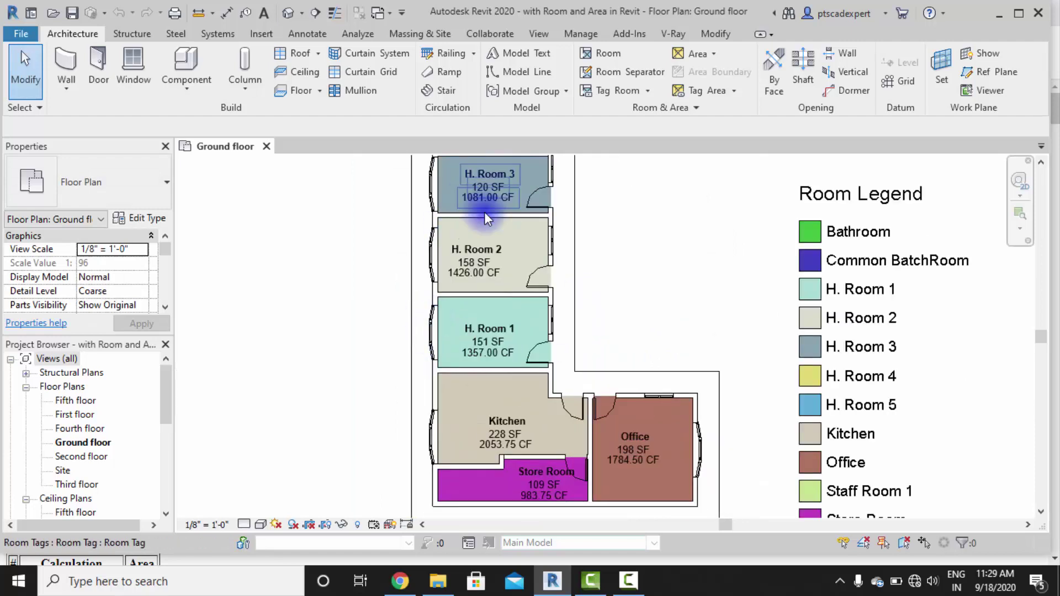
middle_click_drag(523, 397, 693, 374)
scroll(582, 442, "up", 3)
middle_click_drag(561, 386, 630, 543)
middle_click_drag(533, 338, 541, 395)
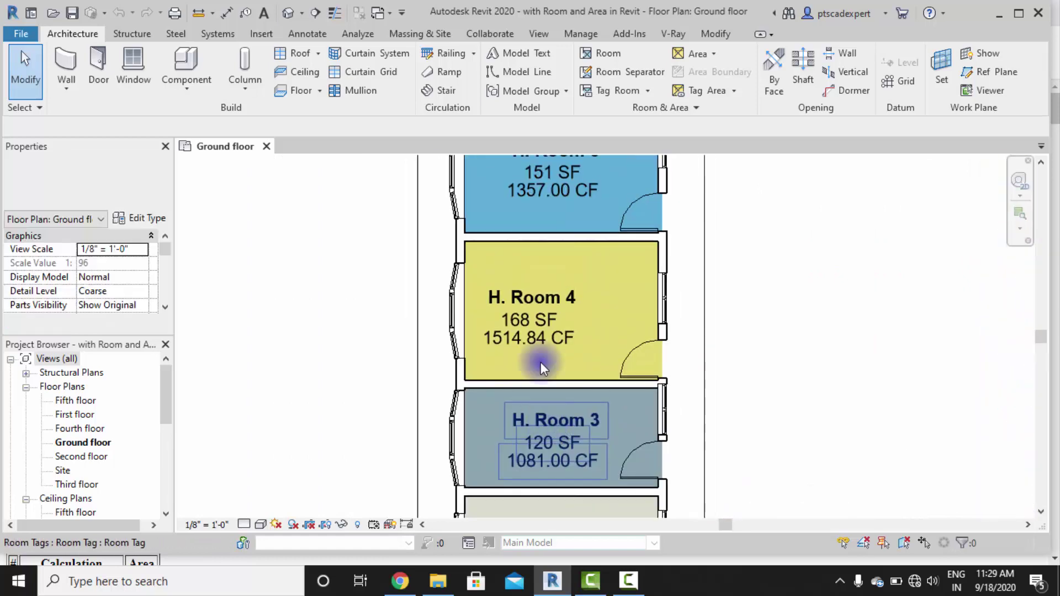
scroll(555, 314, "down", 2)
scroll(576, 346, "down", 1)
middle_click_drag(576, 346, 519, 340)
scroll(543, 322, "down", 1)
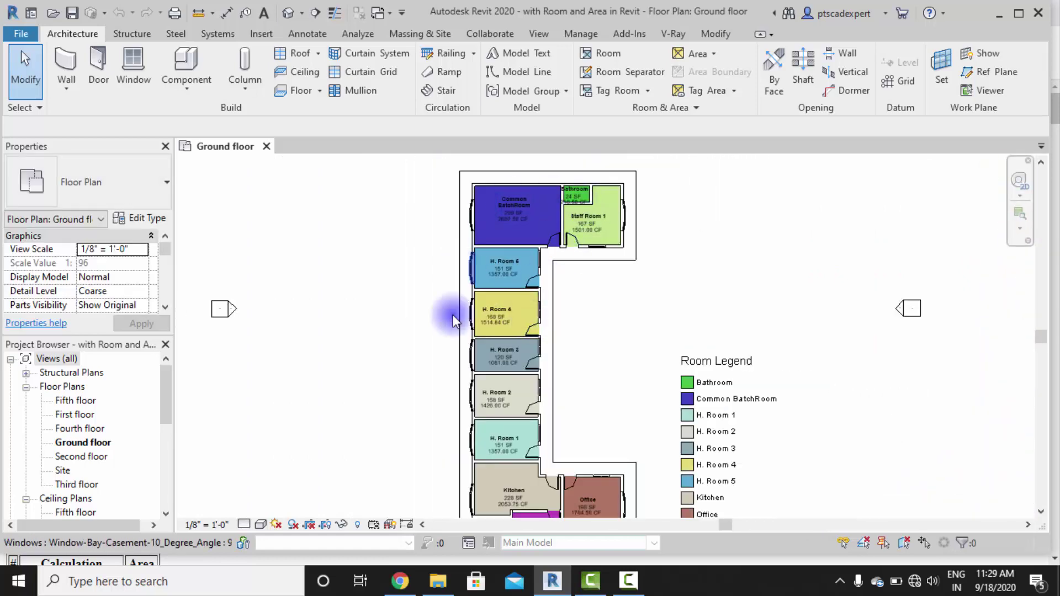
middle_click_drag(451, 475, 353, 431)
middle_click_drag(403, 407, 387, 398)
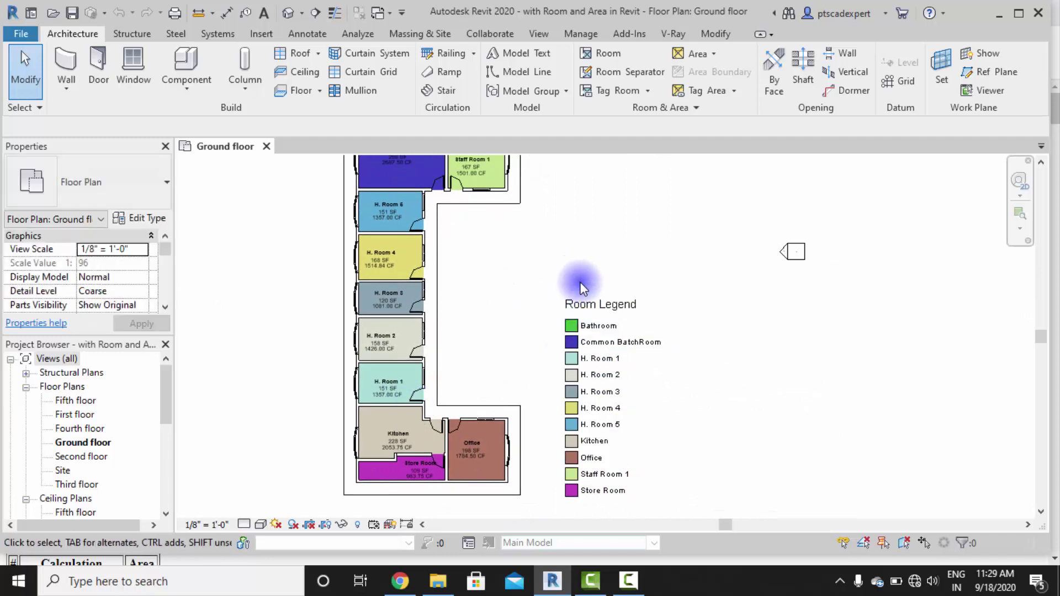
Inspect the Room Legend beside the ground floor plan and its colour entry for each room.
left_click(585, 304)
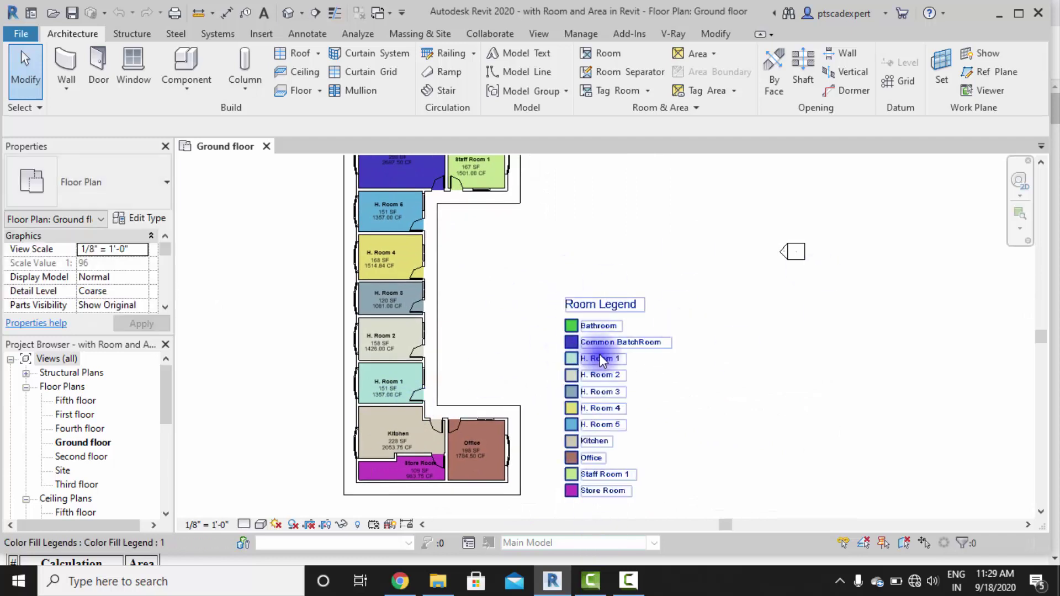
middle_click_drag(575, 337, 612, 346)
left_click(576, 300)
middle_click_drag(576, 300, 575, 316)
left_click(585, 331)
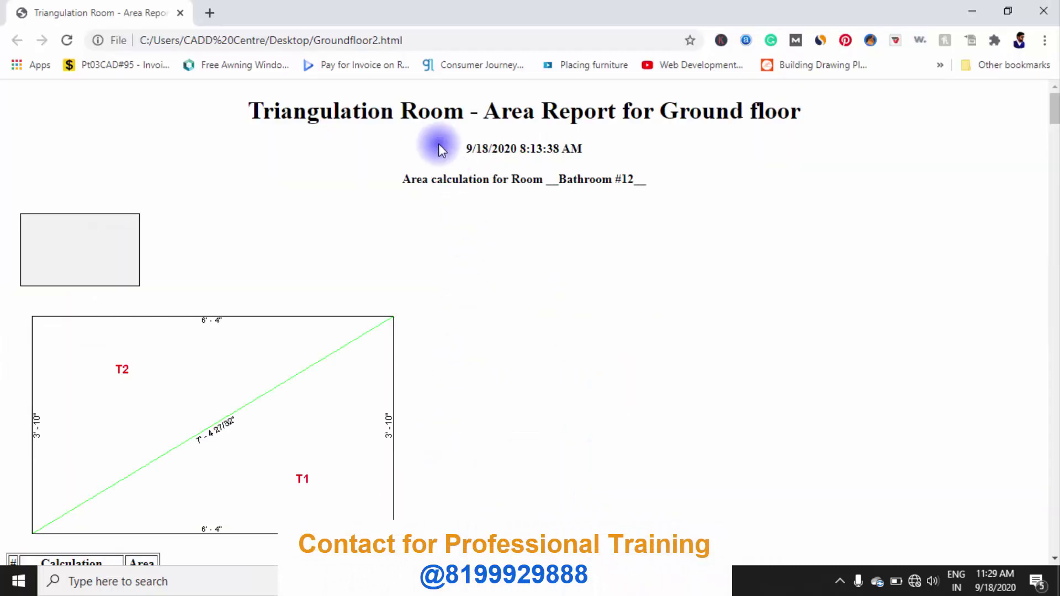
Review the per-room triangulation area calculations in the Groundfloor2.html report in Chrome, and return to the Revit plan.
scroll(342, 271, "down", 20)
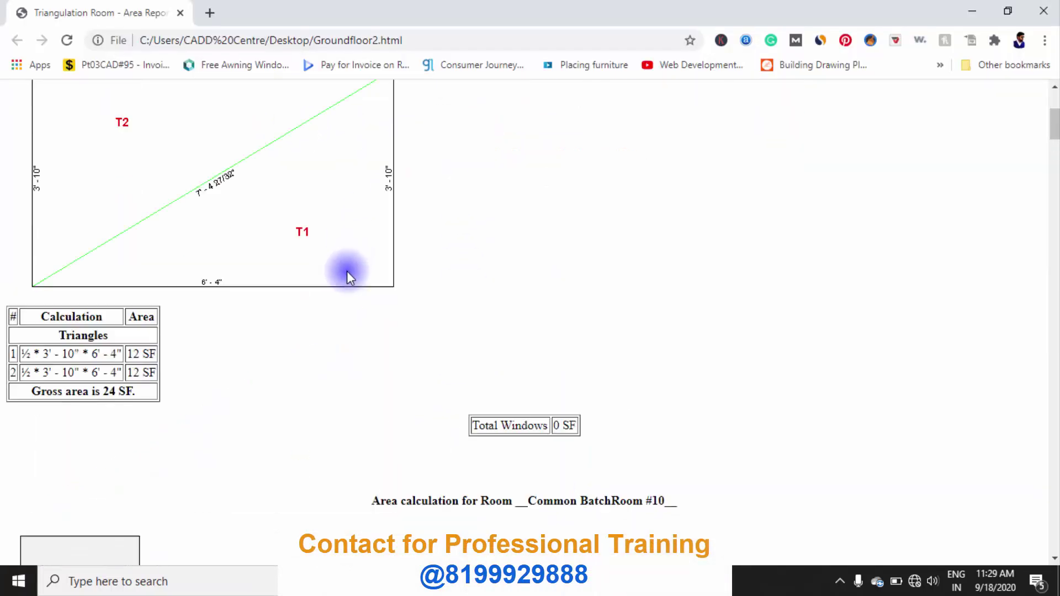
scroll(326, 261, "down", 20)
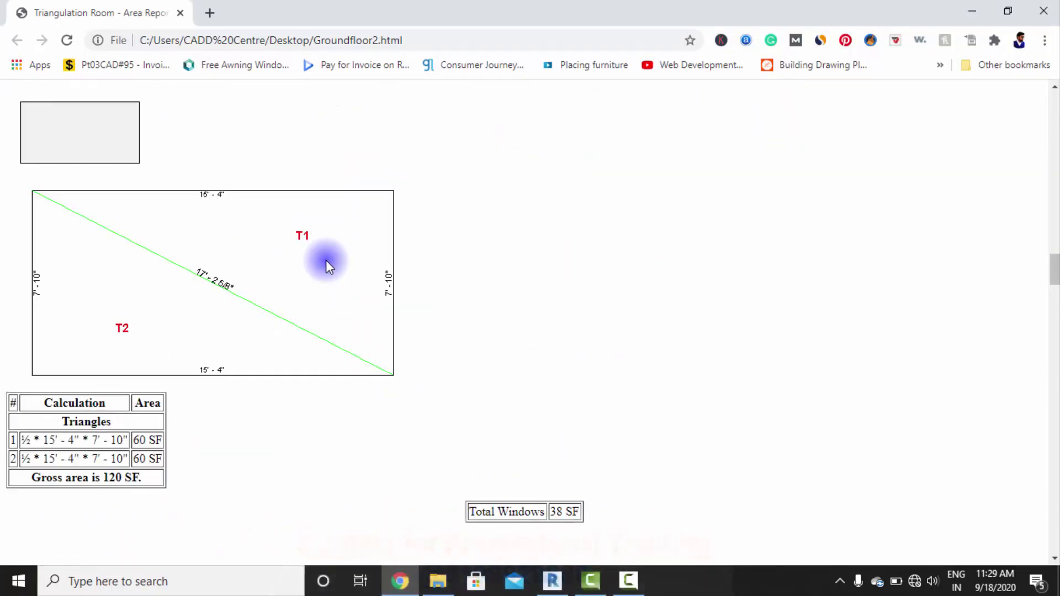
scroll(326, 260, "down", 15)
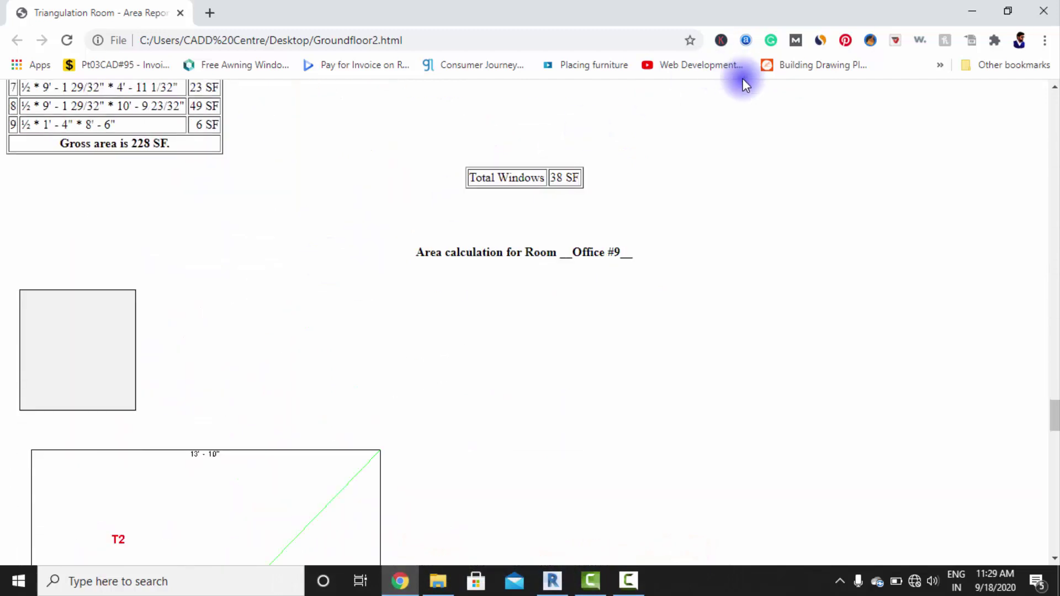
scroll(624, 242, "up", 15)
scroll(619, 243, "up", 4)
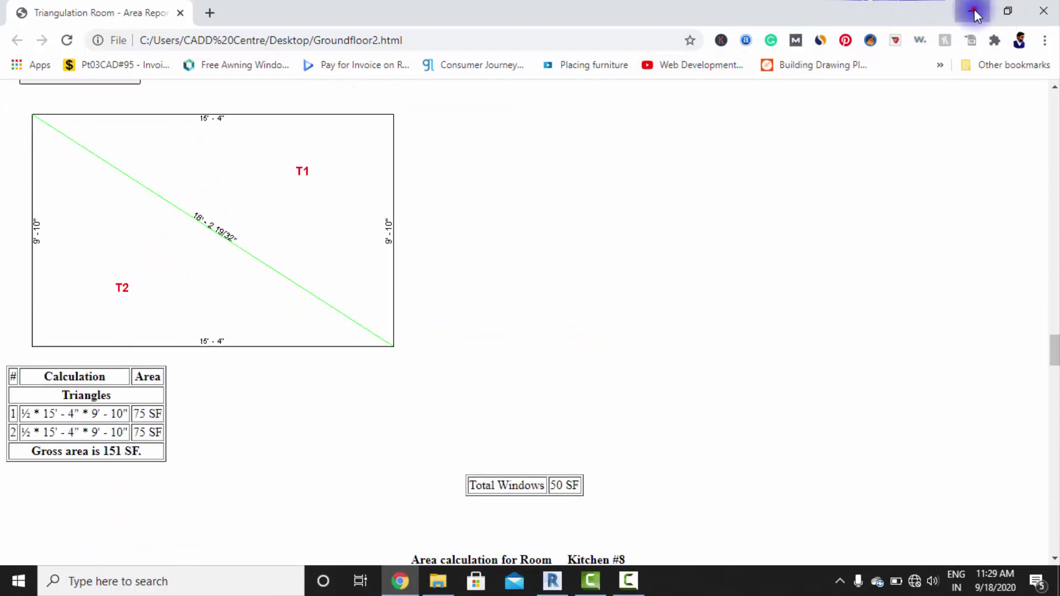
left_click(974, 12)
Open the Room Schedule from the project's Schedules/Quantities.
scroll(83, 452, "down", 3)
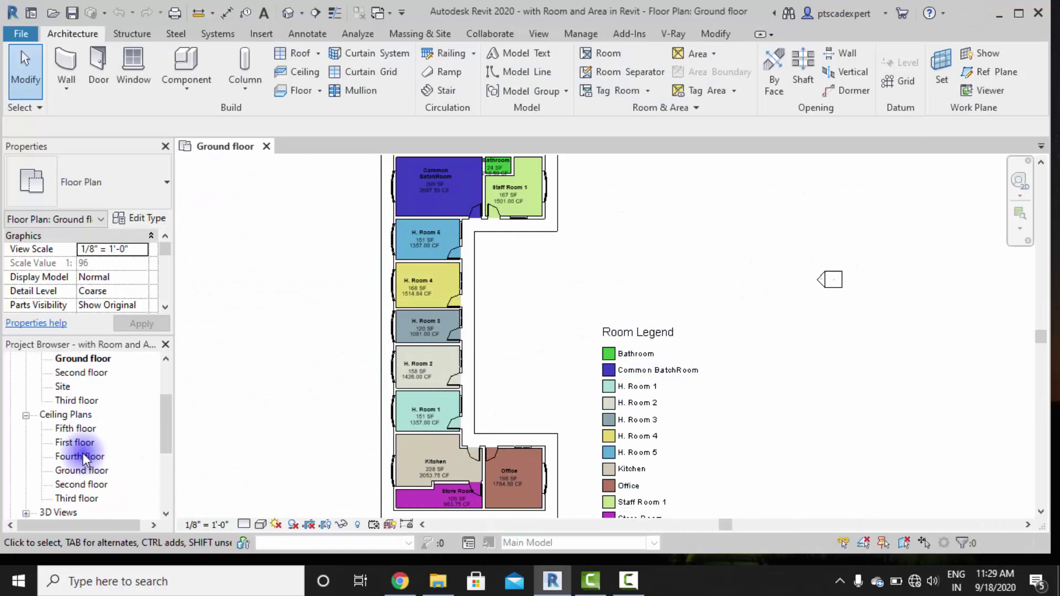
scroll(83, 453, "down", 4)
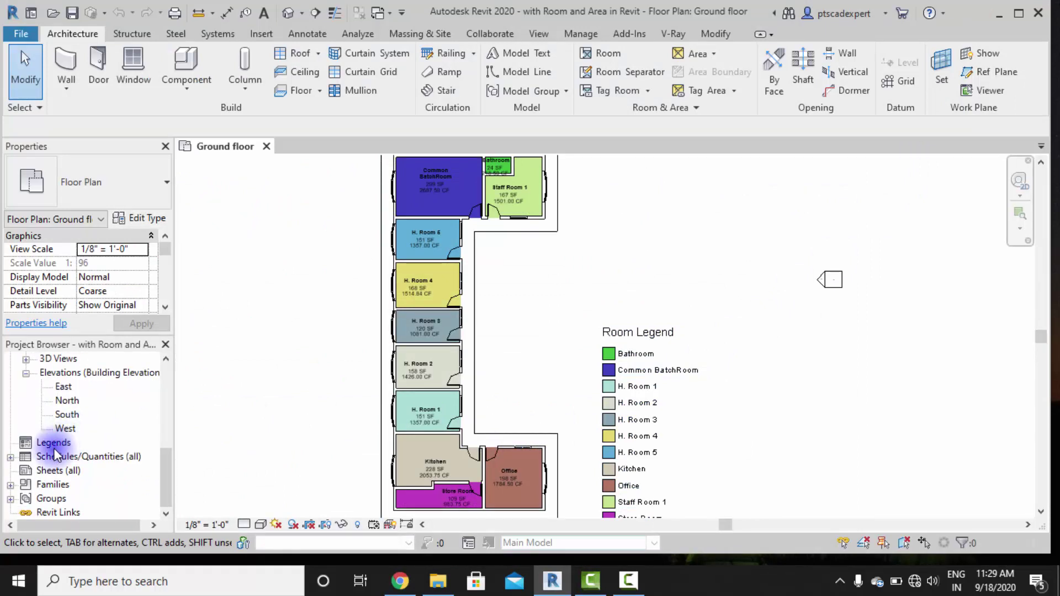
double_click(49, 456)
left_click(71, 470)
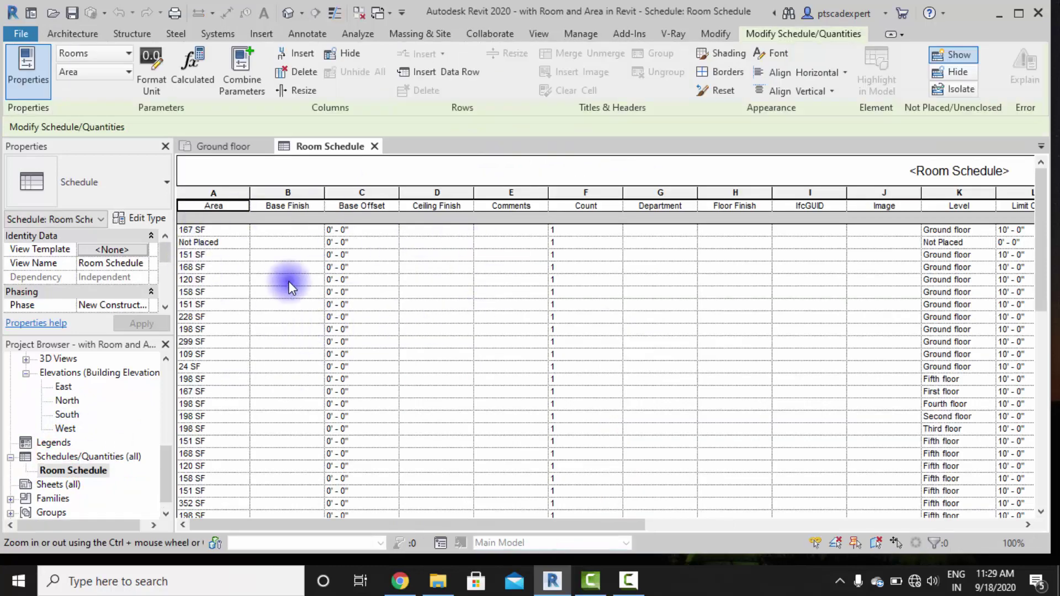
Examine the Room Schedule's columns and rows down to the area and volume totals.
left_click_drag(414, 525, 861, 492)
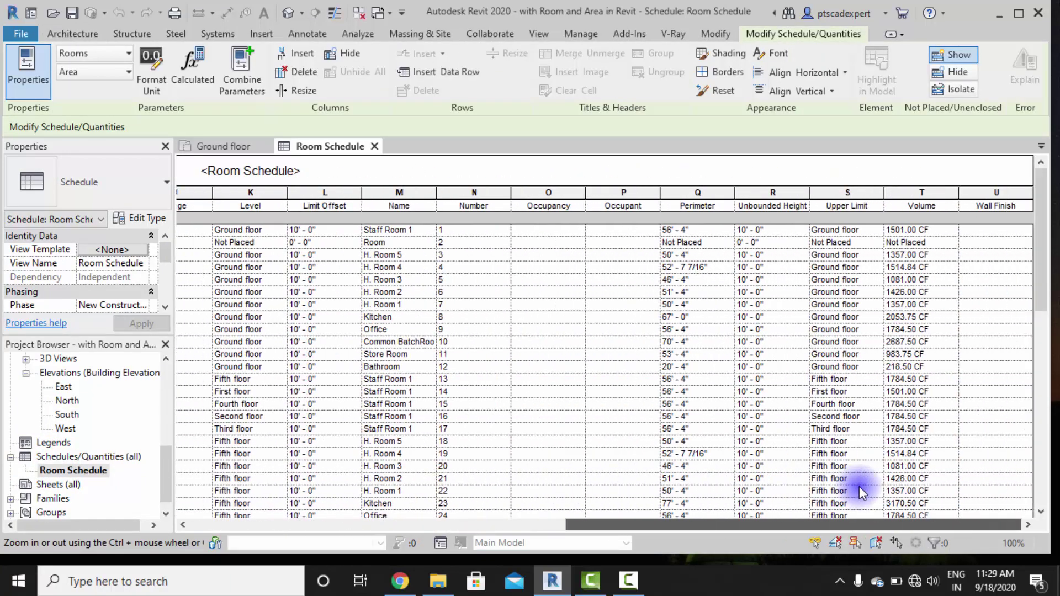
scroll(701, 348, "down", 10)
left_click_drag(688, 529, 260, 553)
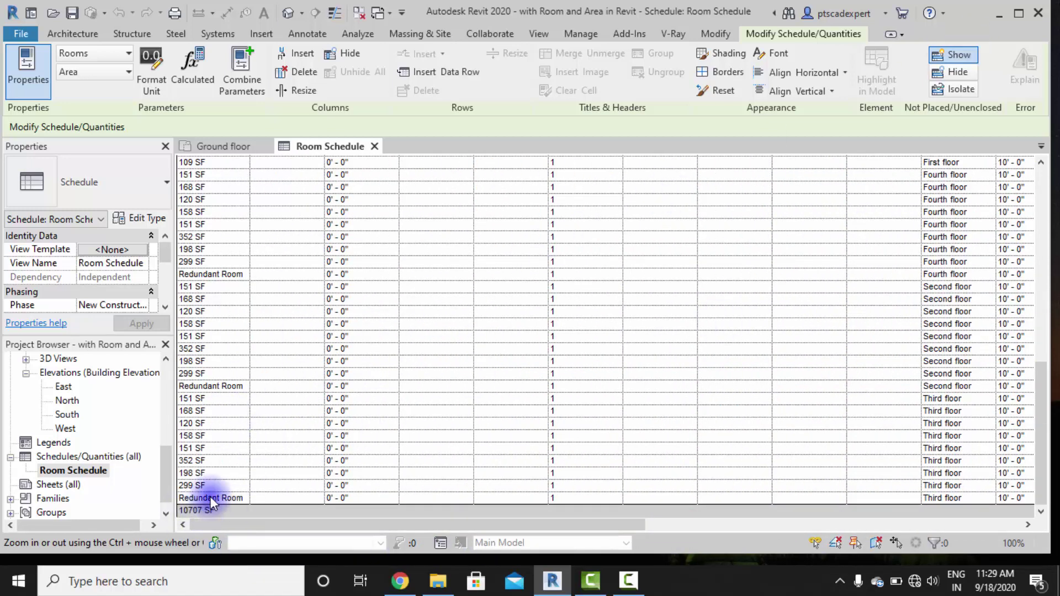
left_click_drag(276, 521, 663, 528)
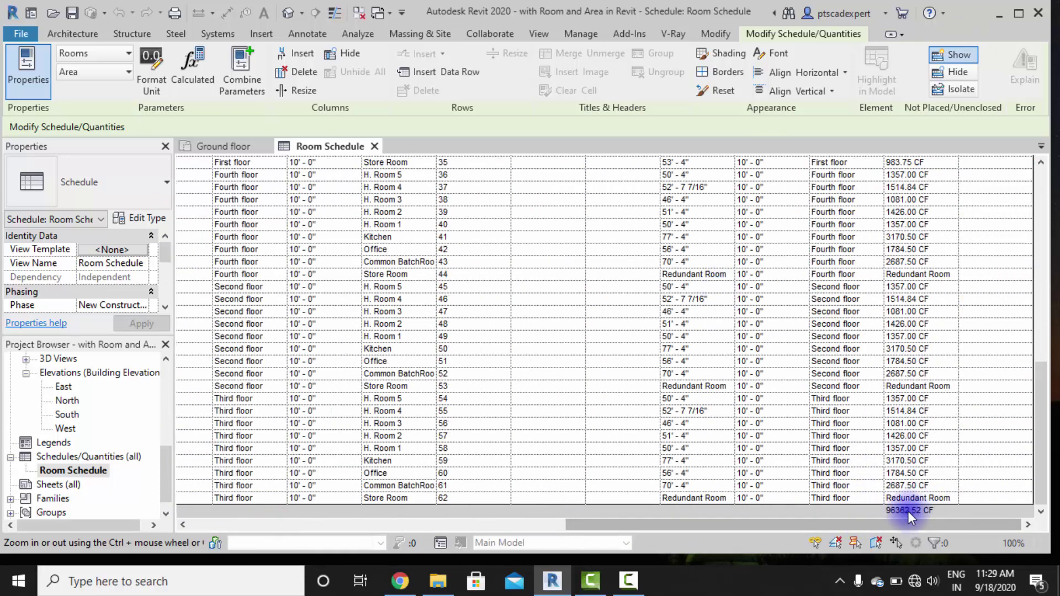
left_click_drag(771, 523, 230, 552)
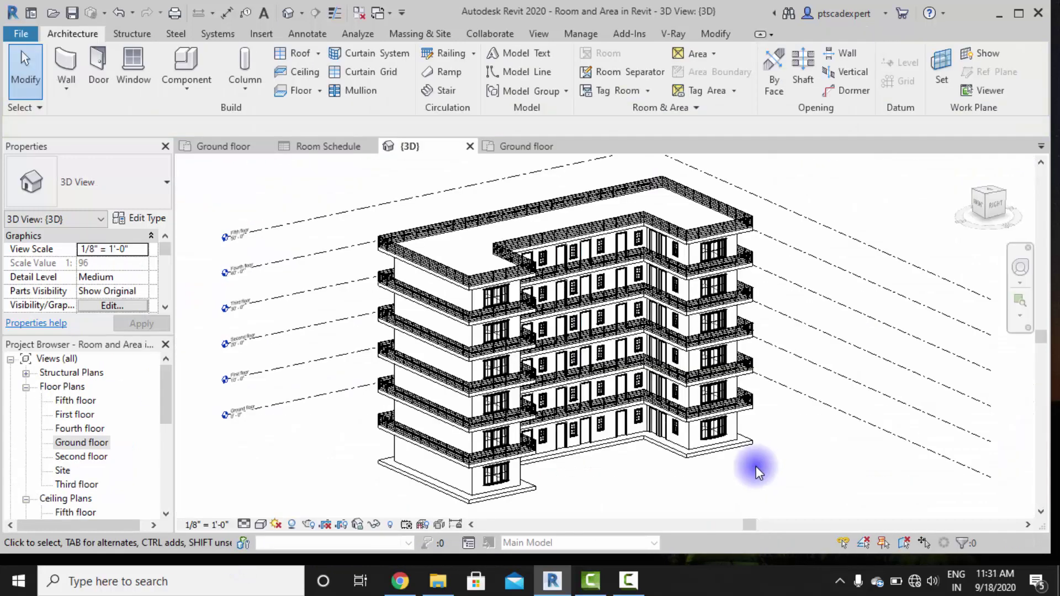
Look over the building in 3D and open the Ground floor plan of the Room and Area project.
middle_click_drag(646, 391, 574, 367, "shift")
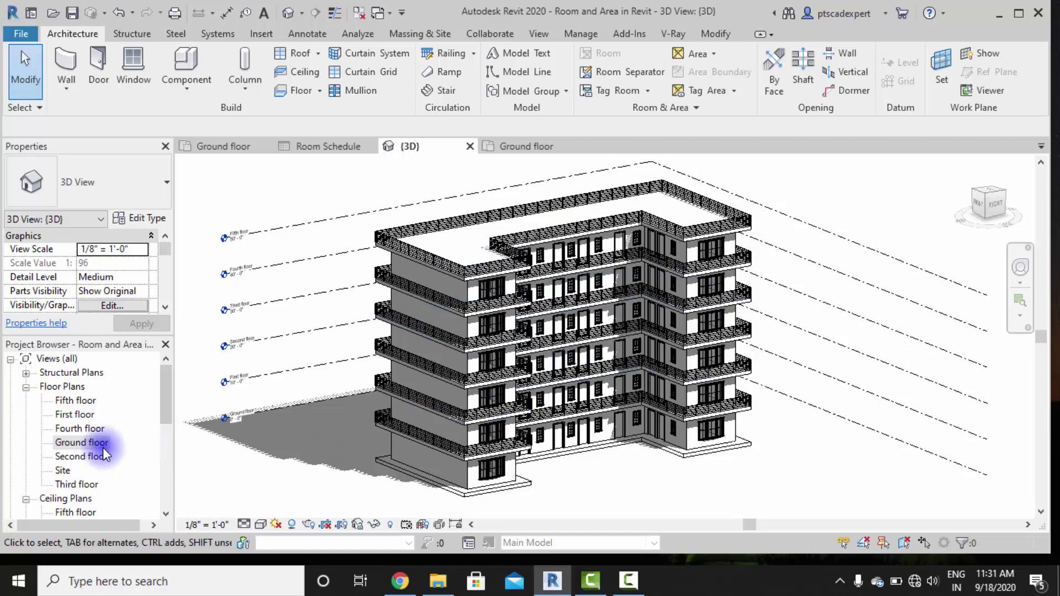
double_click(82, 443)
middle_click_drag(671, 382, 634, 387)
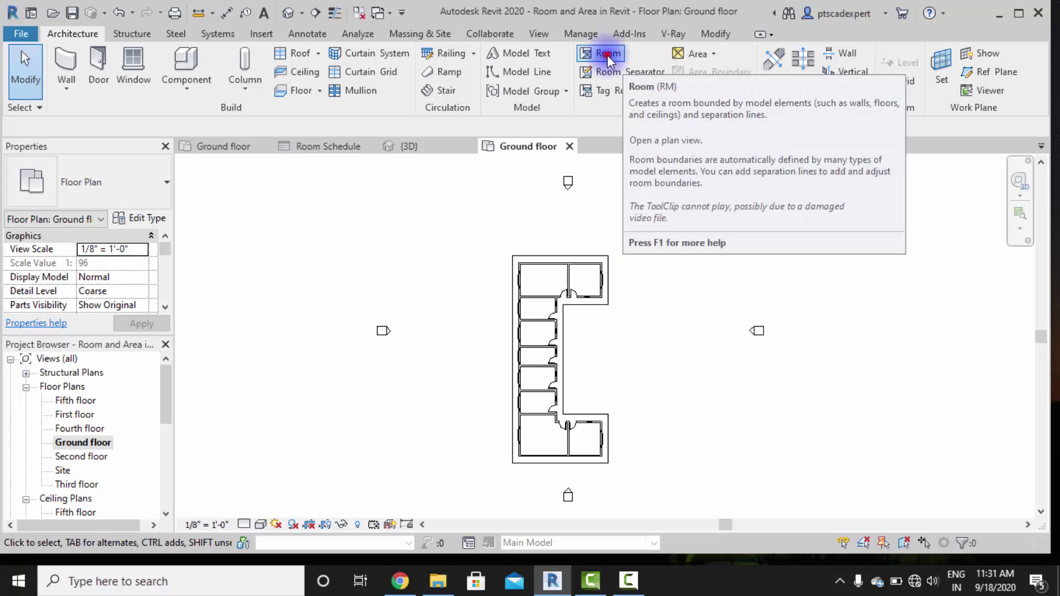
Place a tagged room in the plan's upper-right enclosure, keeping the Ground floor upper limit, 10' 0" offset and horizontal tag.
left_click(607, 55)
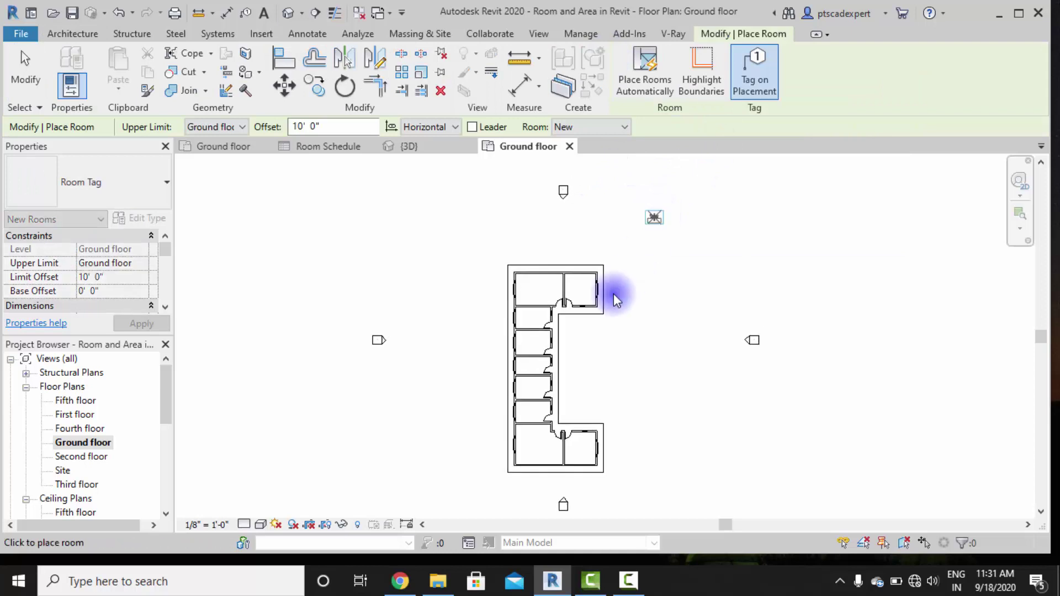
scroll(608, 292, "up", 3)
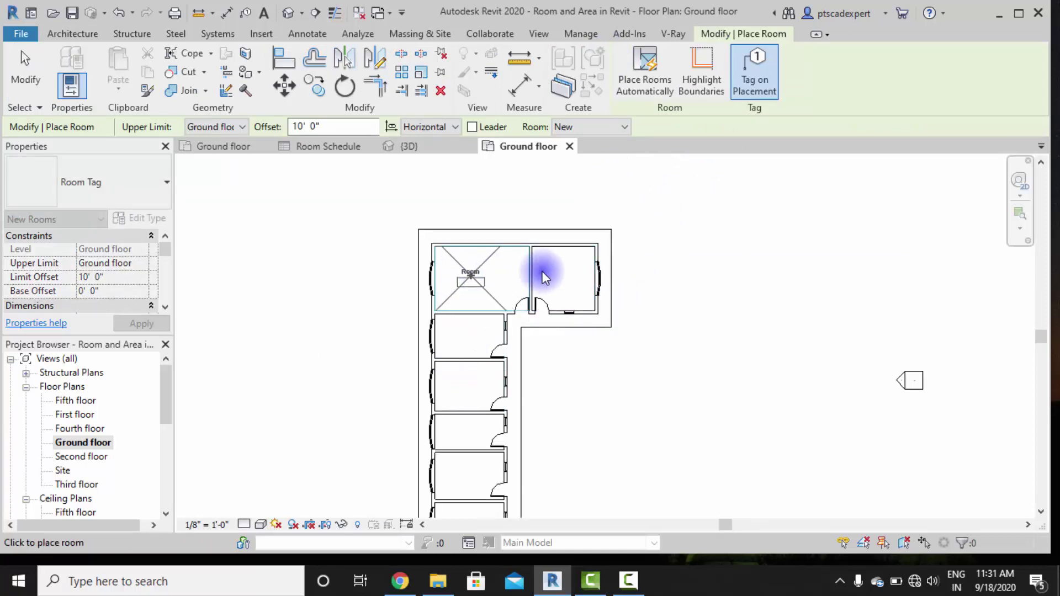
middle_click_drag(478, 280, 518, 247)
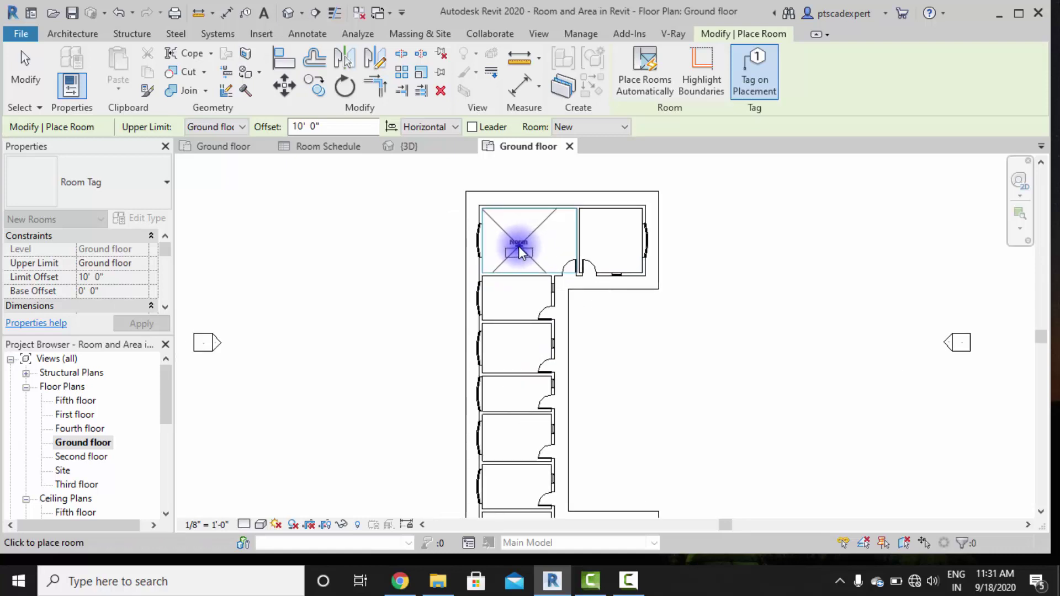
left_click(237, 127)
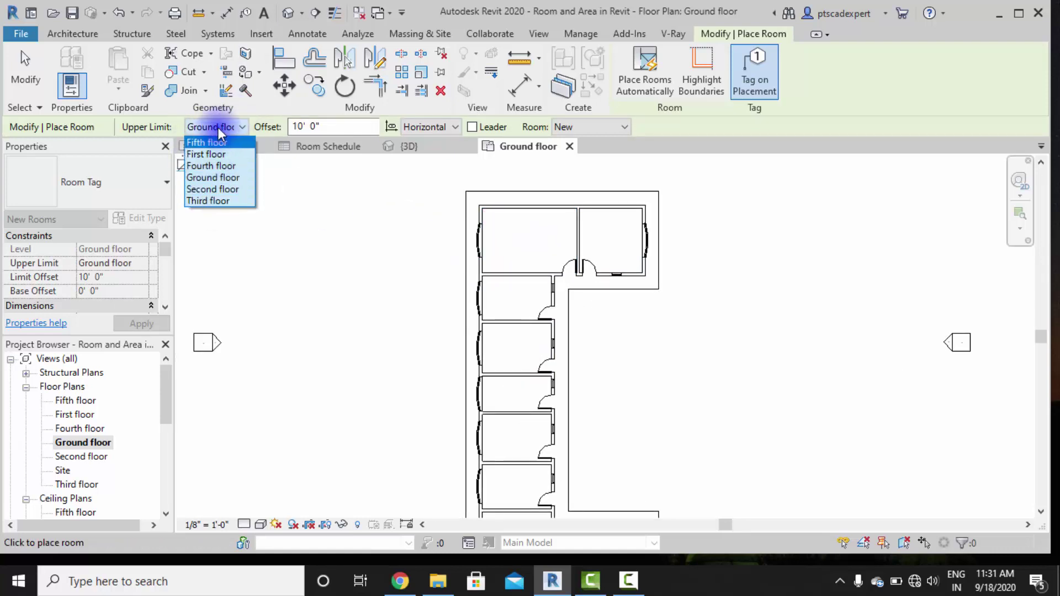
left_click(218, 127)
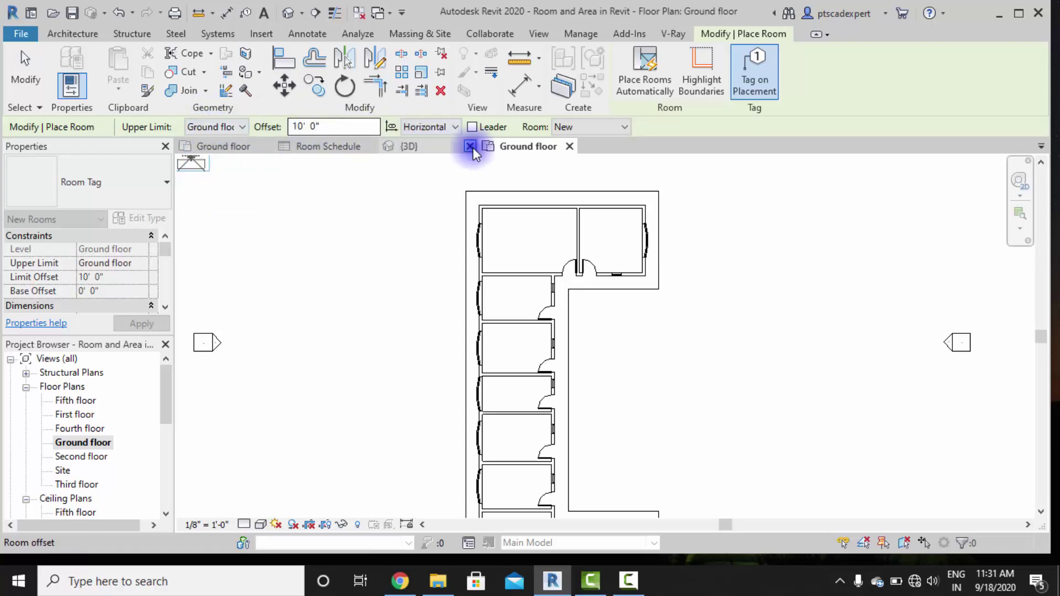
scroll(589, 234, "up", 2)
left_click(623, 234)
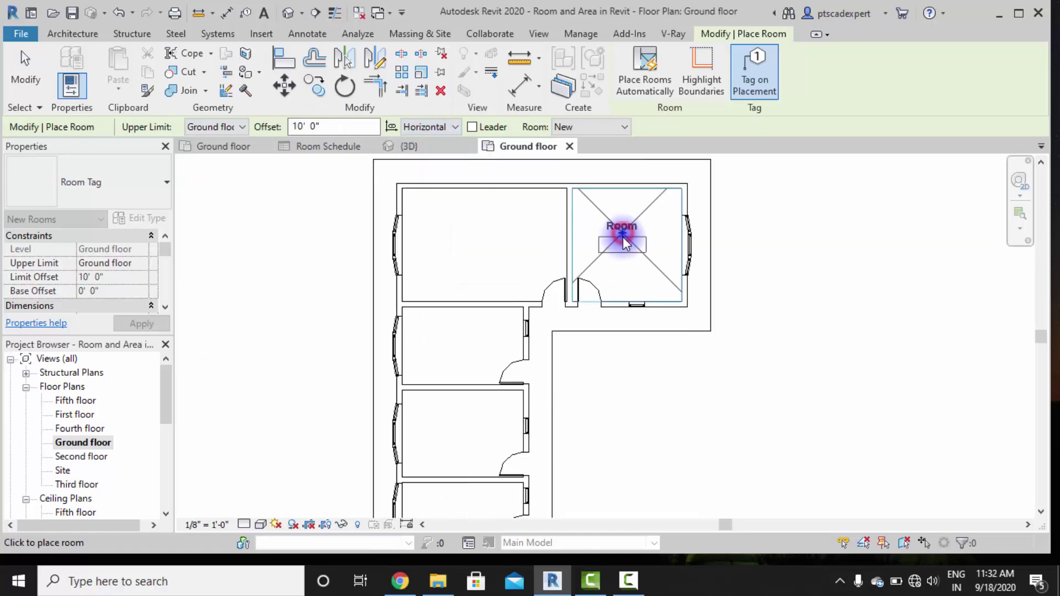
left_click(630, 238)
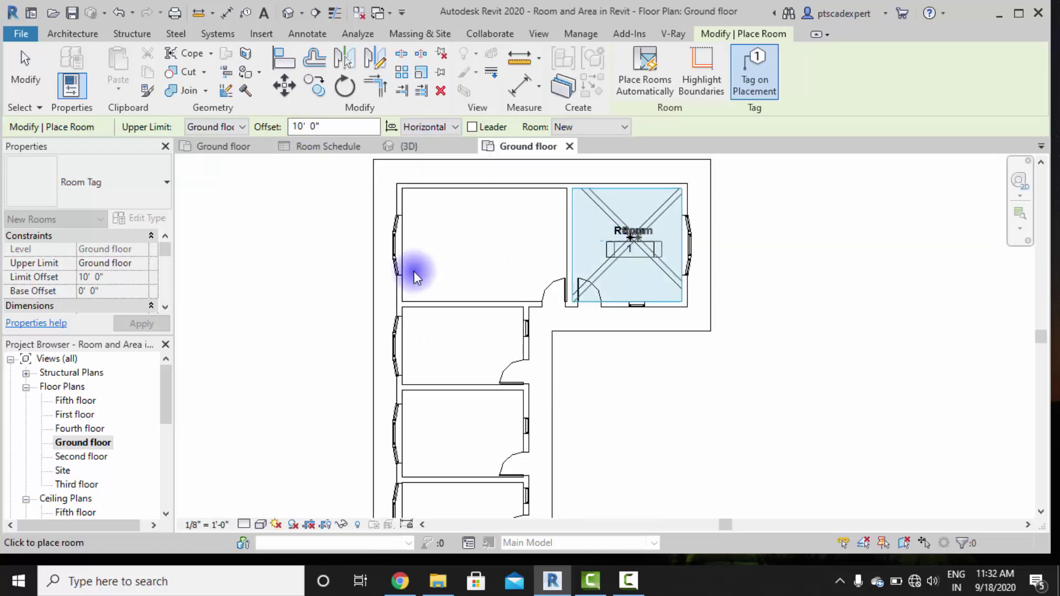
Try the Vertical orientation for the room tag and return it to Horizontal.
left_click(436, 128)
left_click(423, 145)
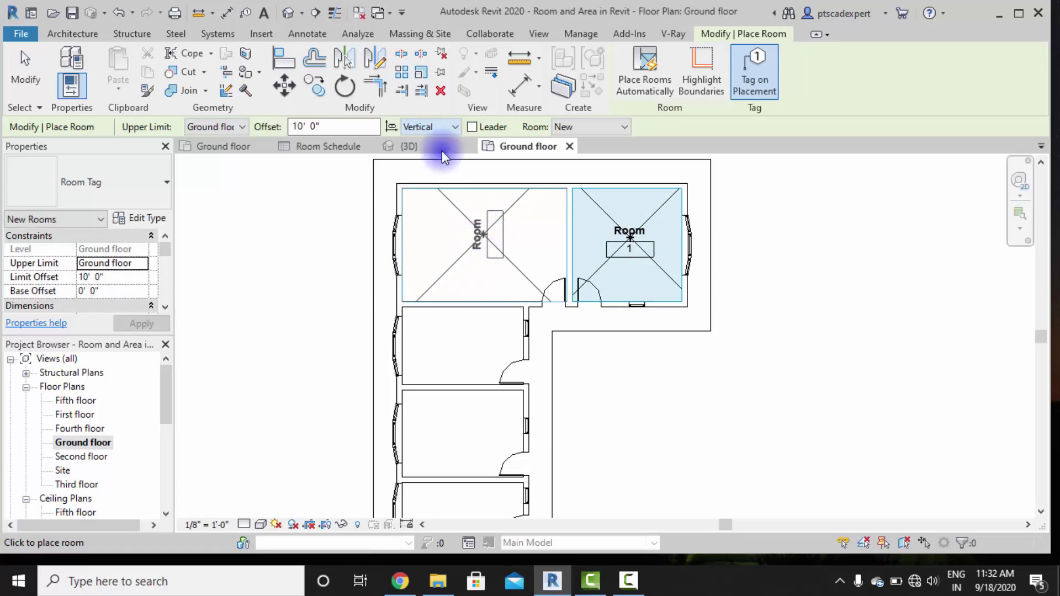
left_click(429, 128)
left_click(420, 165)
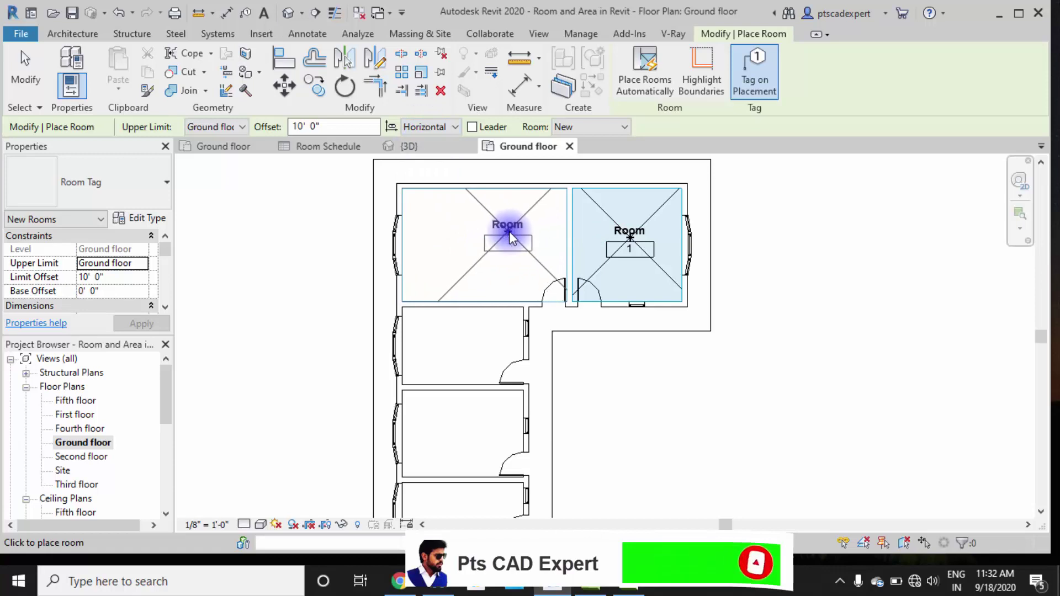
Place new tagged rooms in the large upper-left enclosure and in the two enclosures directly below it.
left_click(581, 128)
left_click(491, 226)
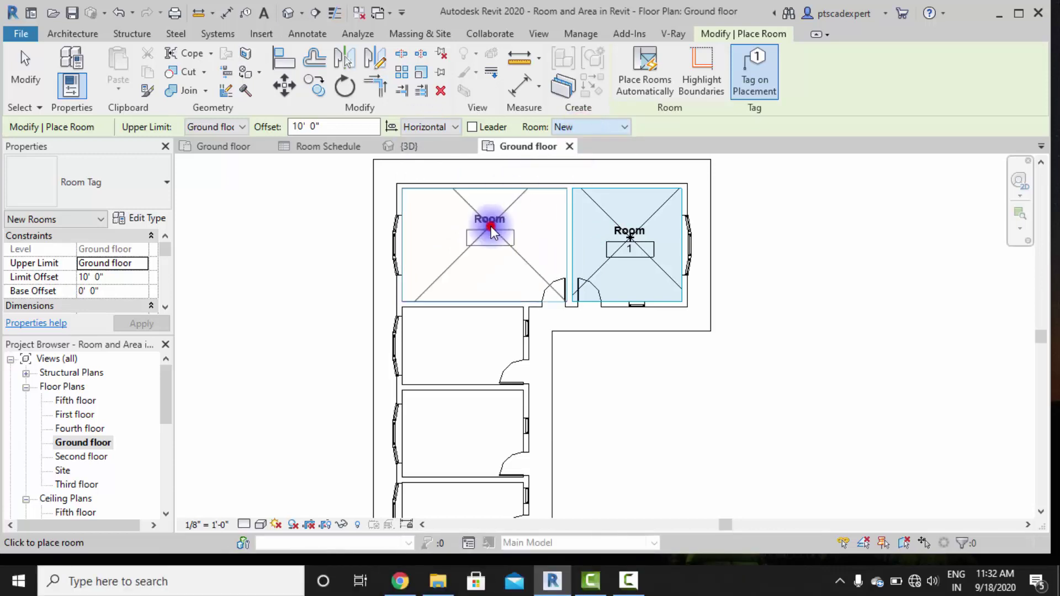
left_click(489, 244)
middle_click_drag(465, 352, 475, 287)
left_click(475, 287)
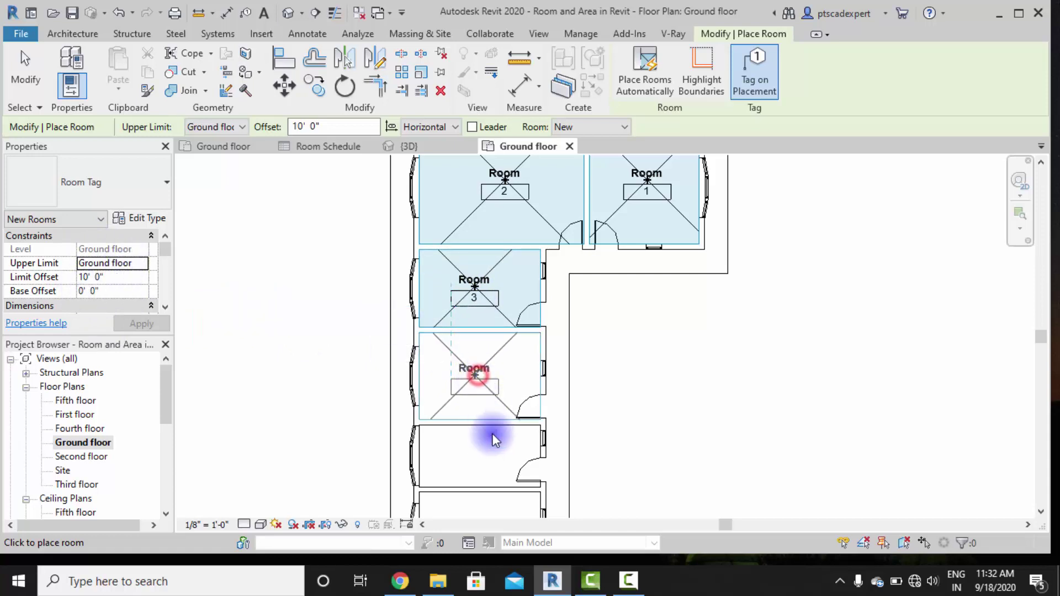
left_click(488, 455)
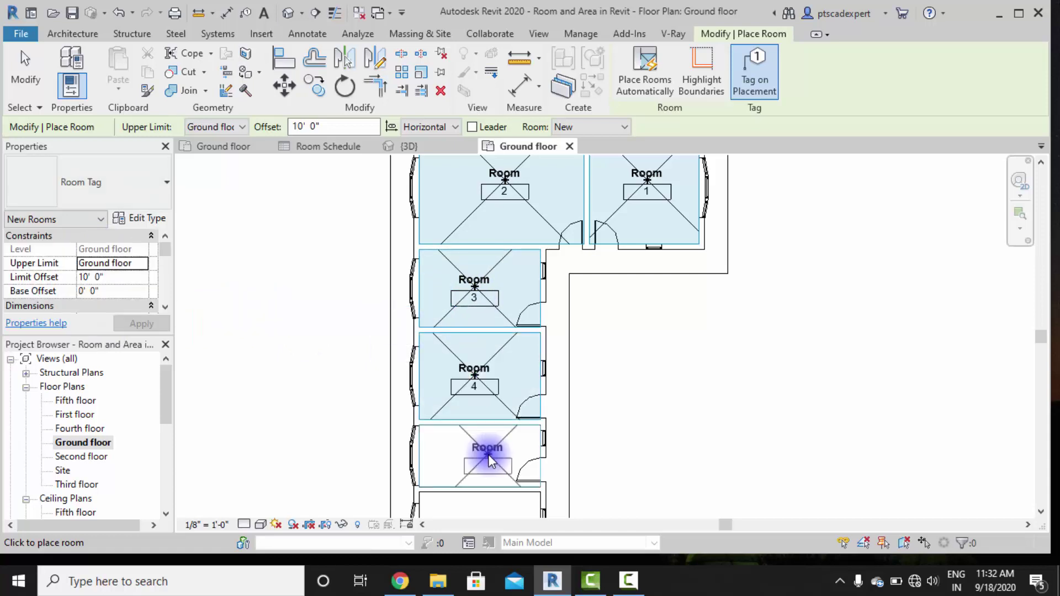
middle_click_drag(494, 436, 522, 385)
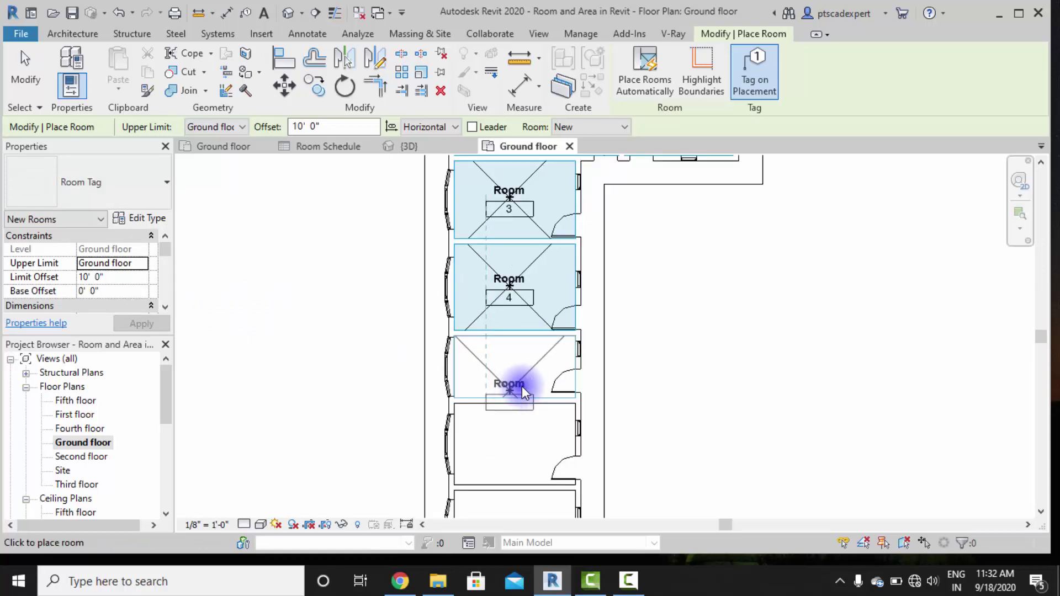
left_click(527, 371)
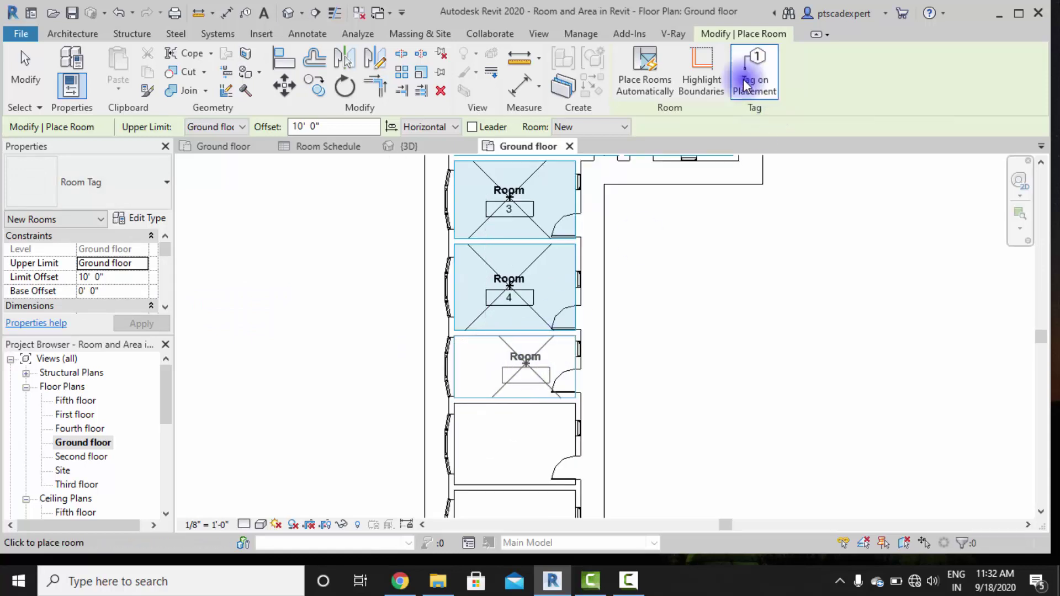
Highlight the room-bounding elements in the plan and dismiss the highlighting.
left_click(698, 83)
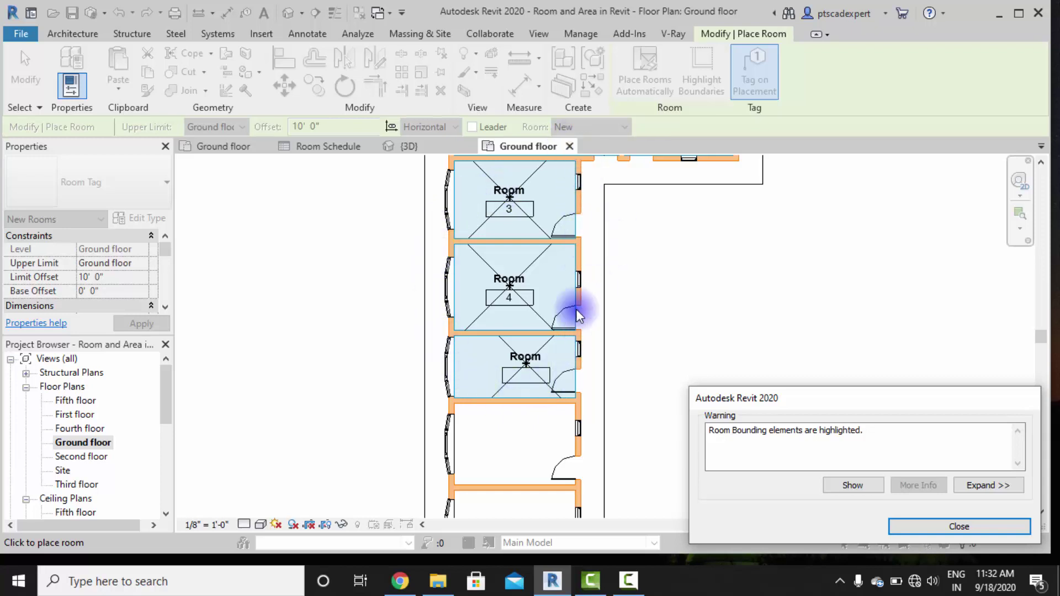
left_click(977, 529)
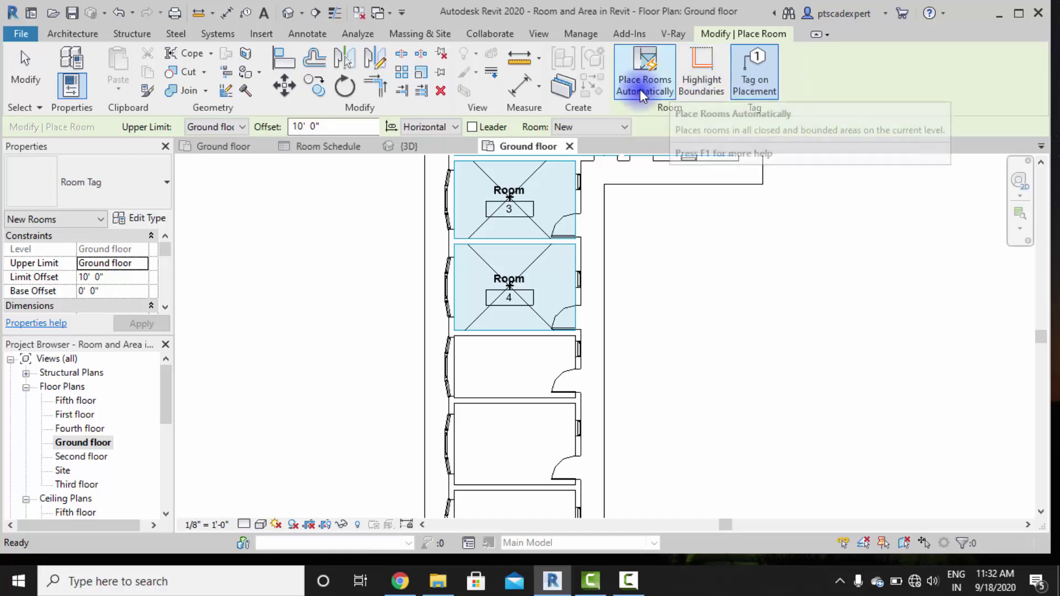
Place tagged rooms automatically in all remaining enclosed areas of the ground floor plan and finish room placement.
scroll(594, 292, "down", 1)
middle_click_drag(603, 322, 568, 448)
middle_click_drag(610, 337, 574, 219)
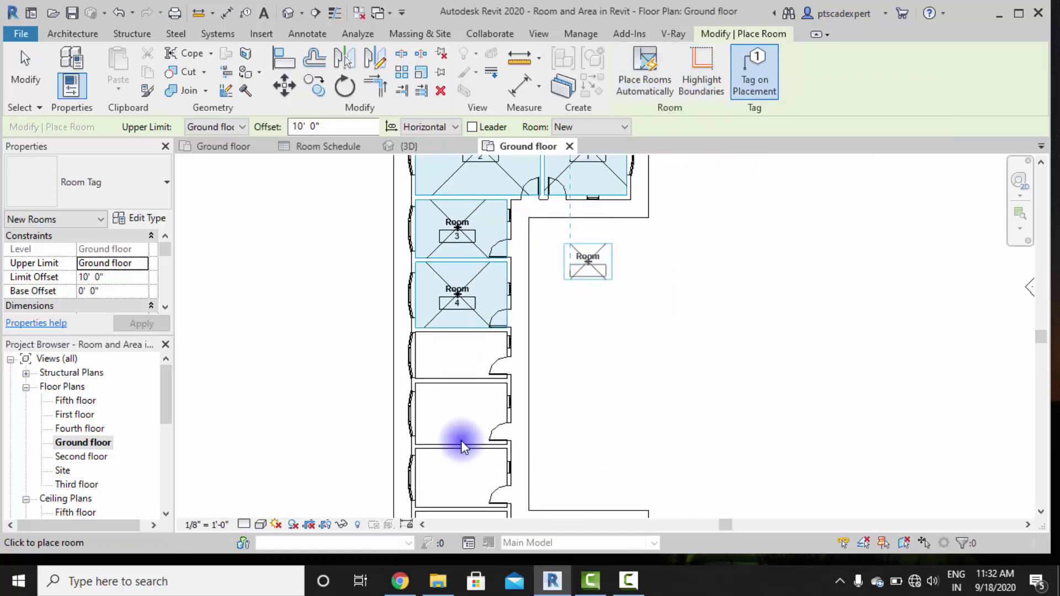
scroll(554, 319, "down", 2)
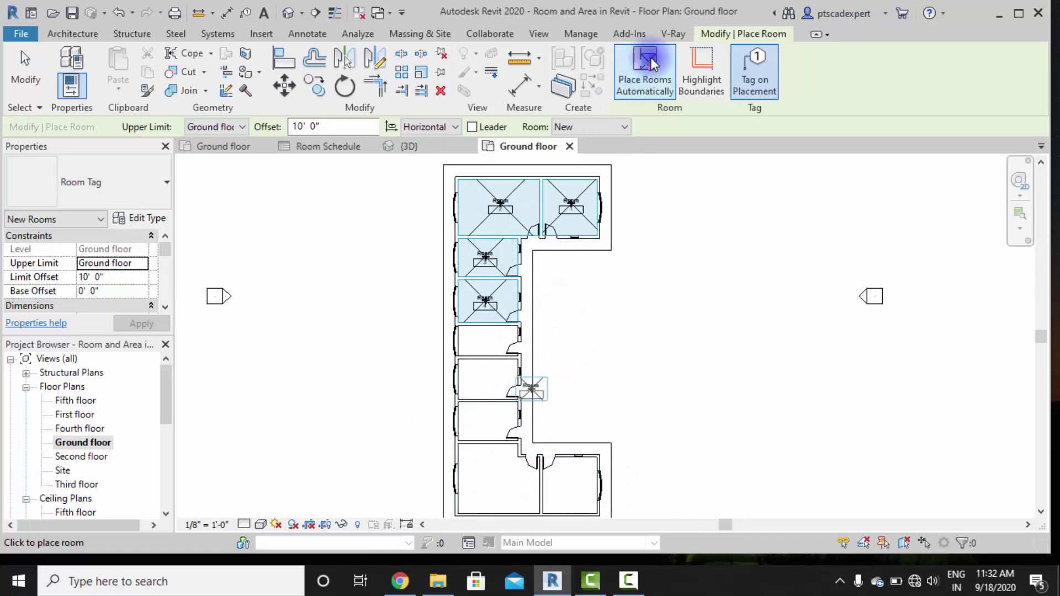
left_click(639, 83)
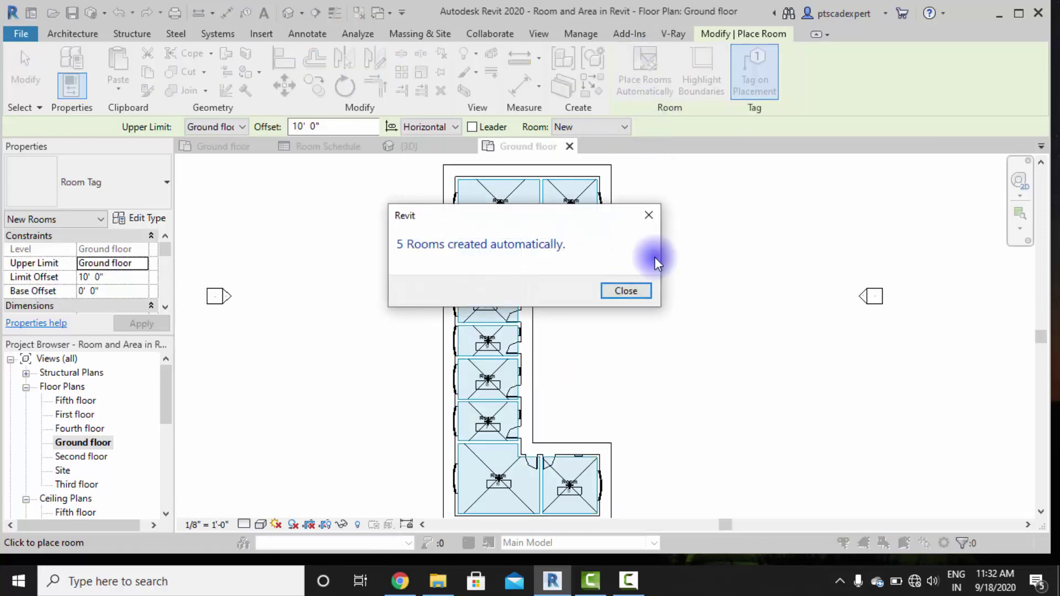
left_click(639, 292)
key("Escape")
key("Escape")
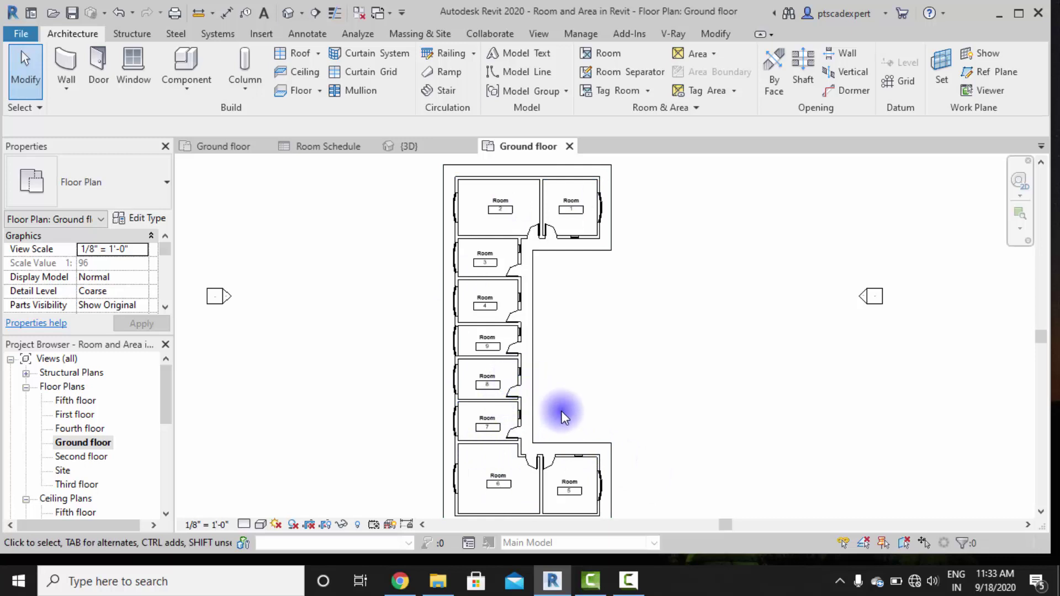
Rename room 5 at the plan's lower-right corner as OFFICE.
scroll(560, 406, "up", 5)
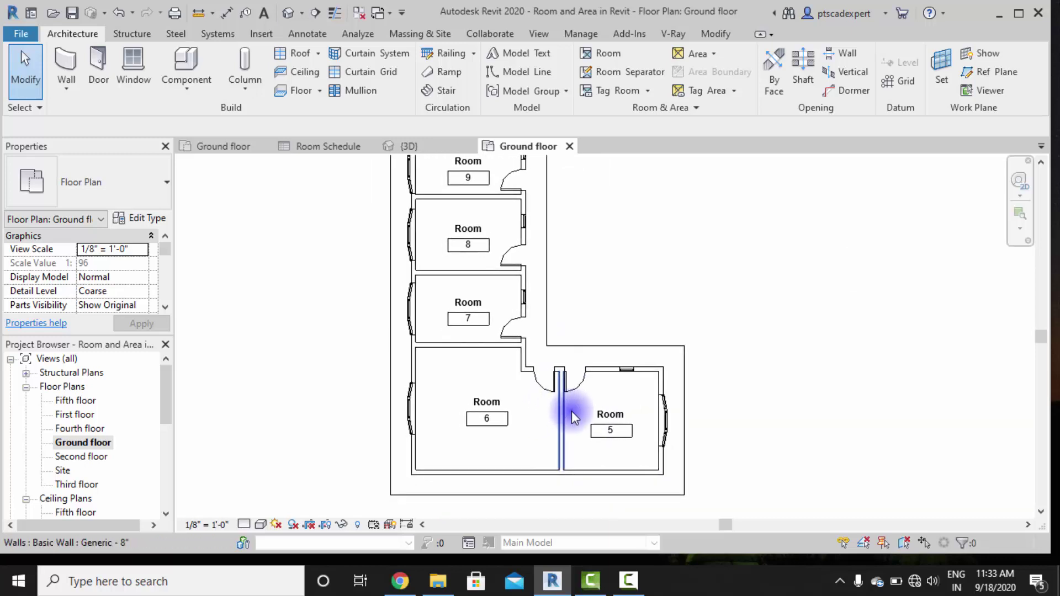
double_click(635, 416)
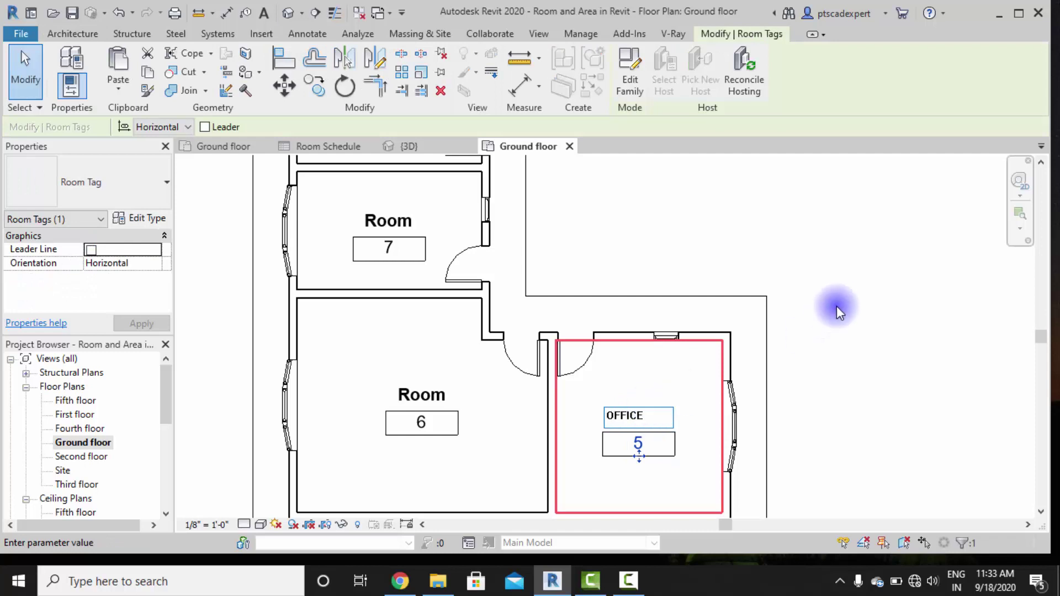
scroll(780, 321, "down", 2)
middle_click_drag(794, 367, 796, 430)
scroll(536, 433, "up", 2)
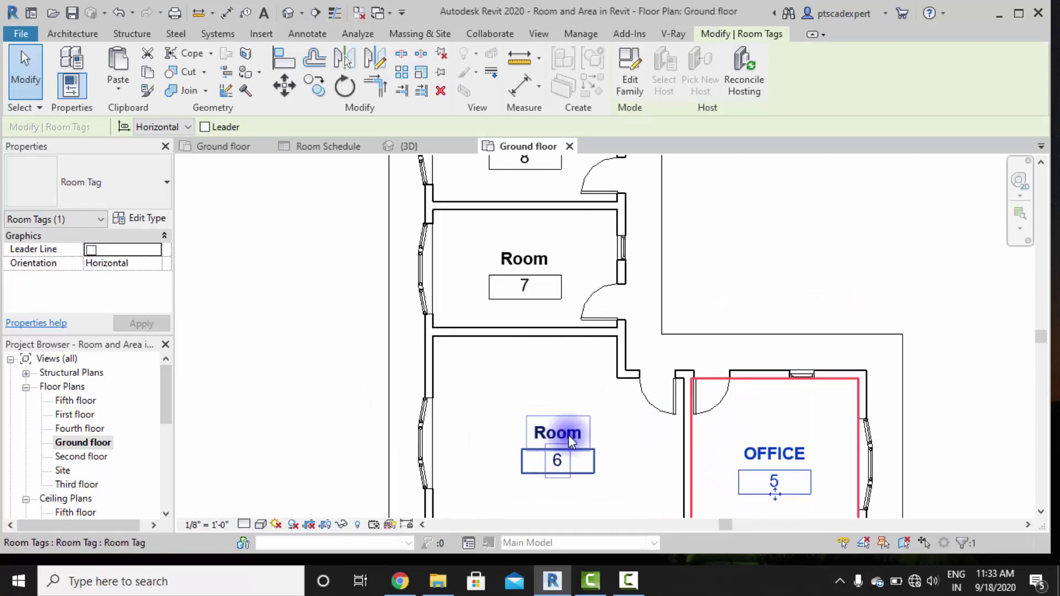
Name the remaining rooms STORE ROOM & KITCHEN, H. ROOM 1 to H. ROOM 5, Common bathroom and Staff room.
scroll(614, 408, "down", 1)
scroll(574, 421, "down", 1)
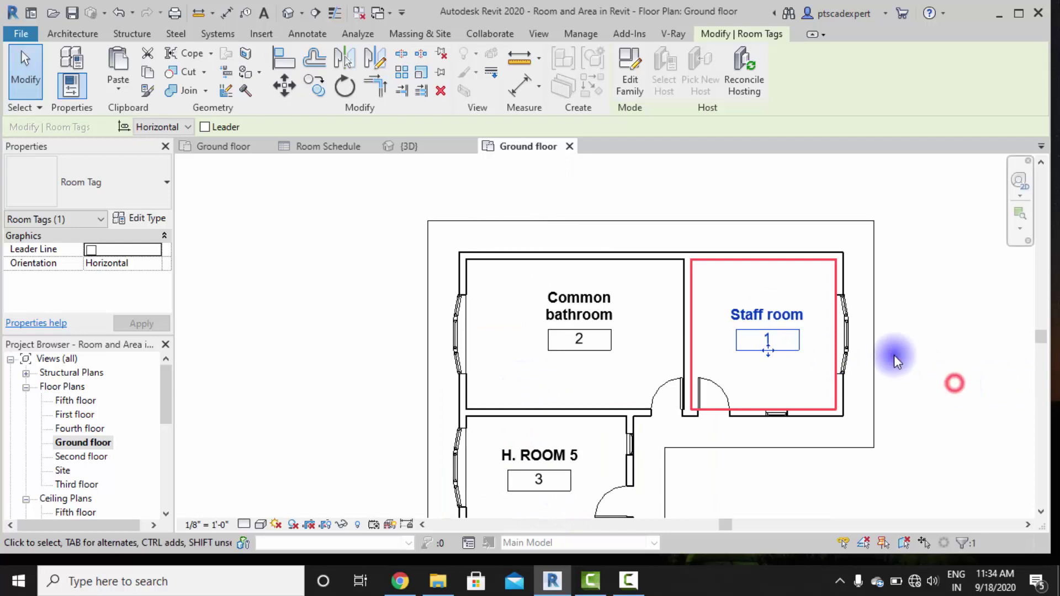
scroll(894, 358, "down", 1)
middle_click_drag(819, 345, 651, 197)
scroll(613, 396, "down", 1)
middle_click_drag(690, 425, 654, 379)
middle_click_drag(614, 423, 653, 426)
left_click(783, 319)
Examine the room names and numbers throughout the ground floor plan.
middle_click_drag(519, 250, 520, 293)
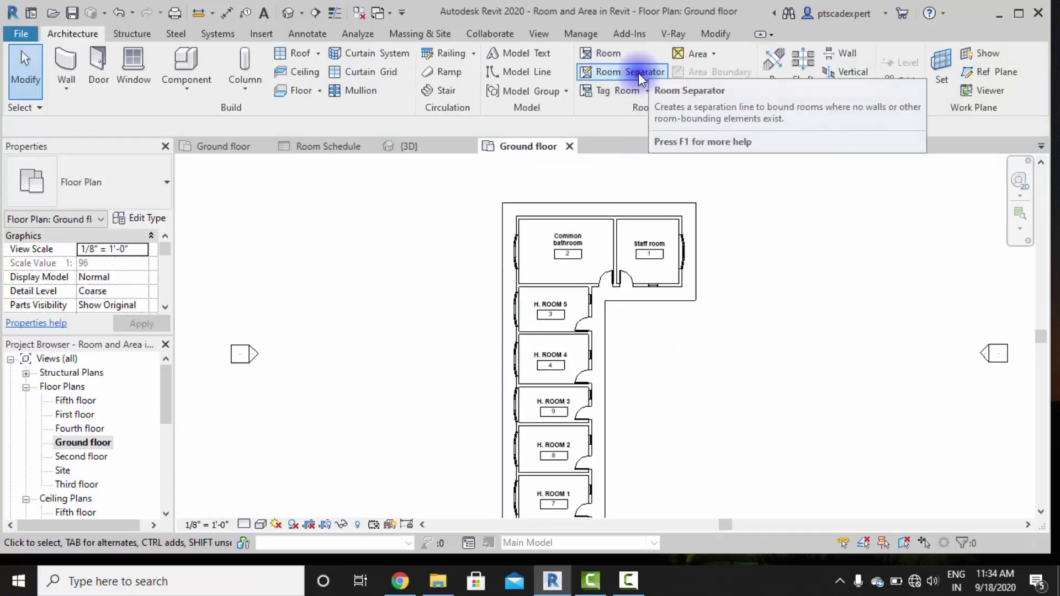
middle_click_drag(636, 283, 544, 297)
scroll(556, 298, "up", 3)
scroll(534, 288, "down", 1)
middle_click_drag(606, 461, 578, 273)
scroll(544, 464, "down", 1)
middle_click_drag(540, 468, 569, 317)
scroll(569, 386, "up", 2)
middle_click_drag(568, 385, 667, 486)
scroll(596, 275, "down", 2)
middle_click_drag(613, 300, 626, 409)
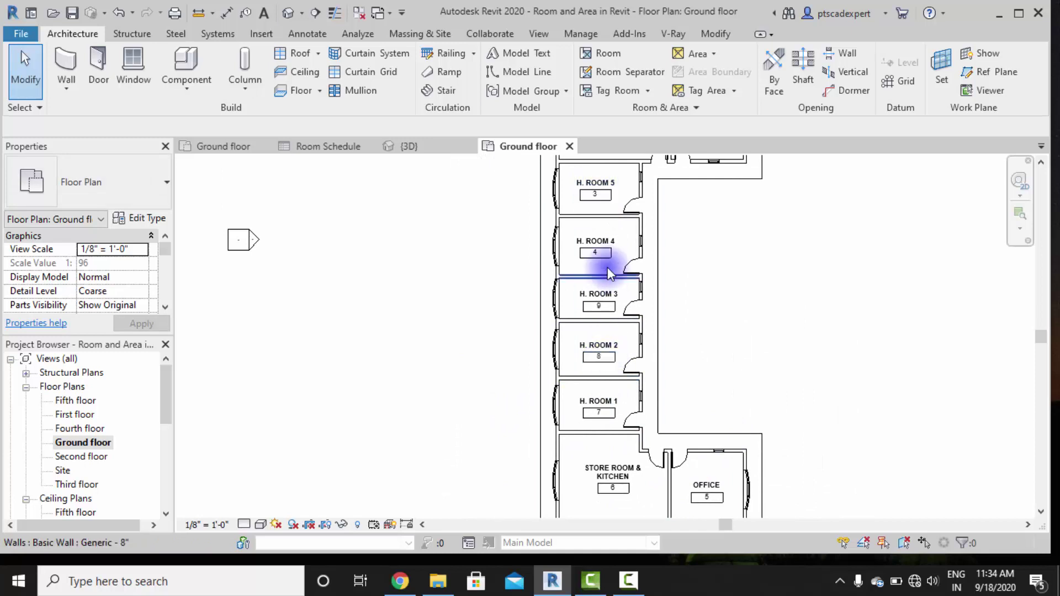
middle_click_drag(606, 240, 603, 358)
scroll(617, 223, "up", 2)
middle_click_drag(610, 222, 594, 263)
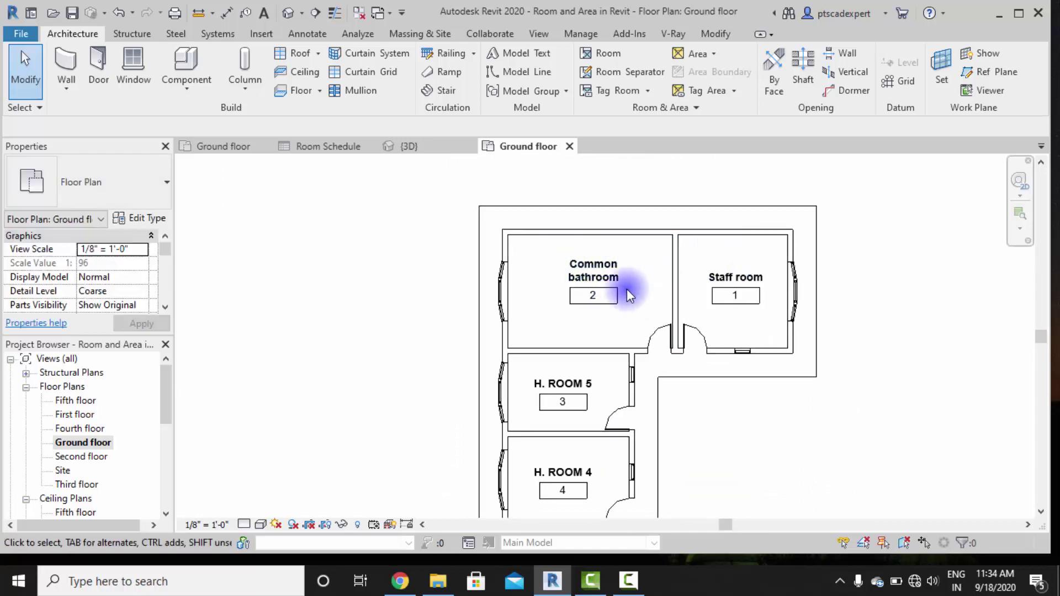
Edit the Common bathroom tag's type properties to turn off Show Room Number and turn on Show Area.
scroll(593, 310, "up", 2)
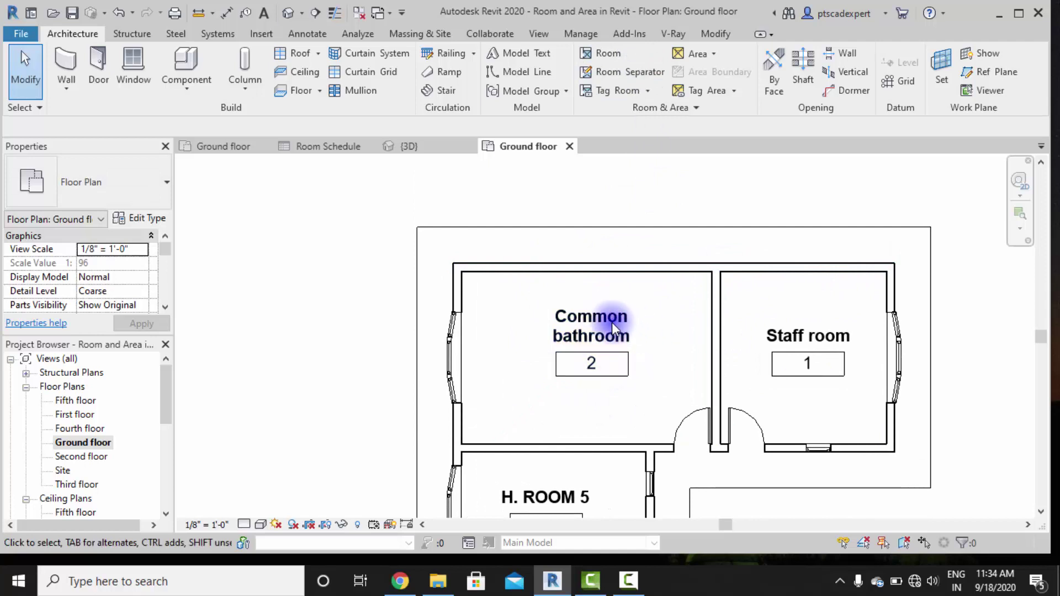
left_click(612, 322)
left_click(629, 322)
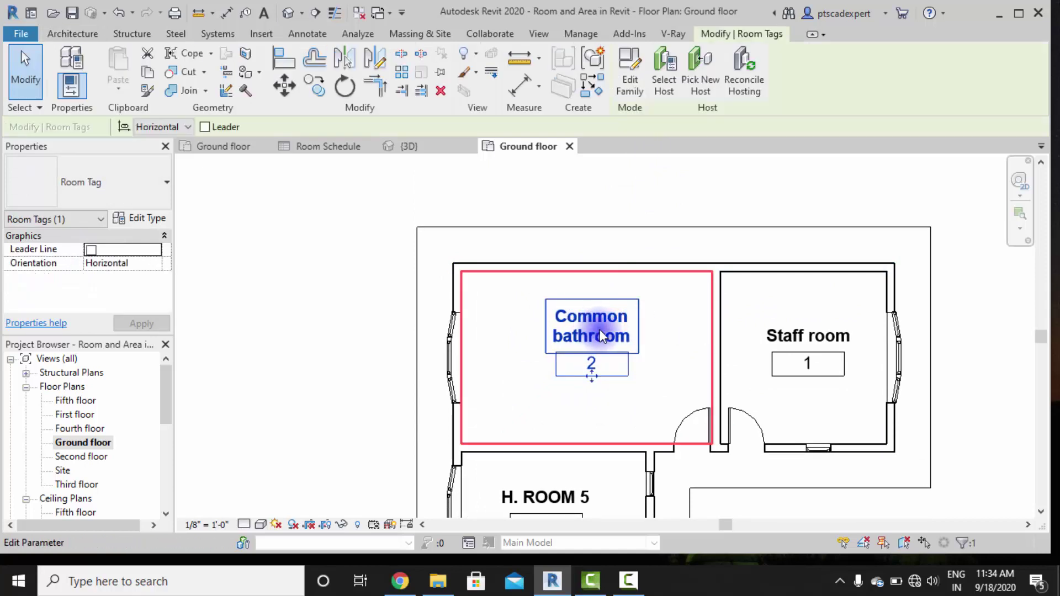
left_click(149, 218)
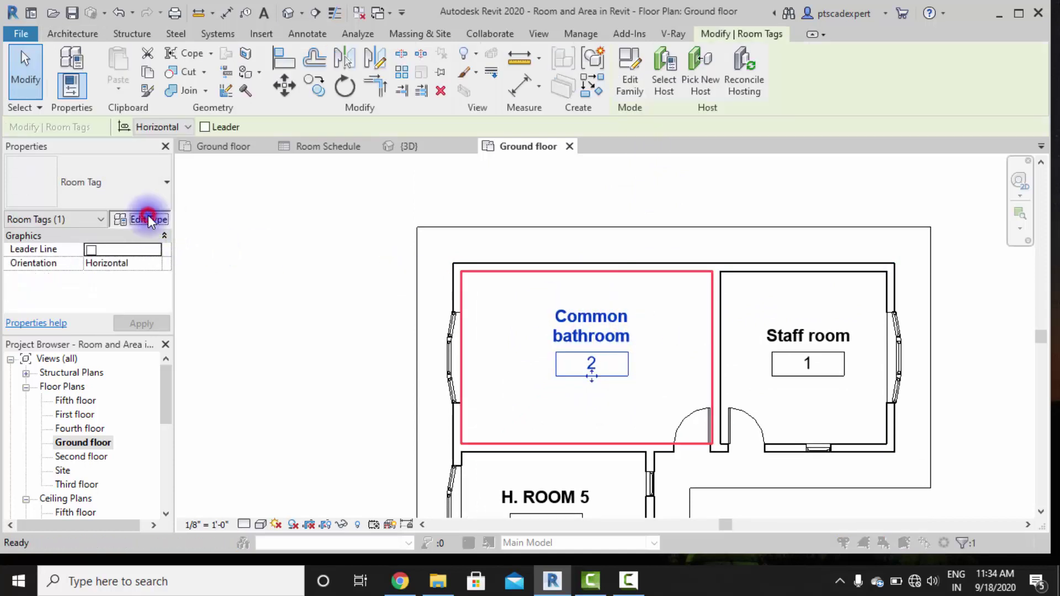
left_click(313, 202)
left_click(313, 202)
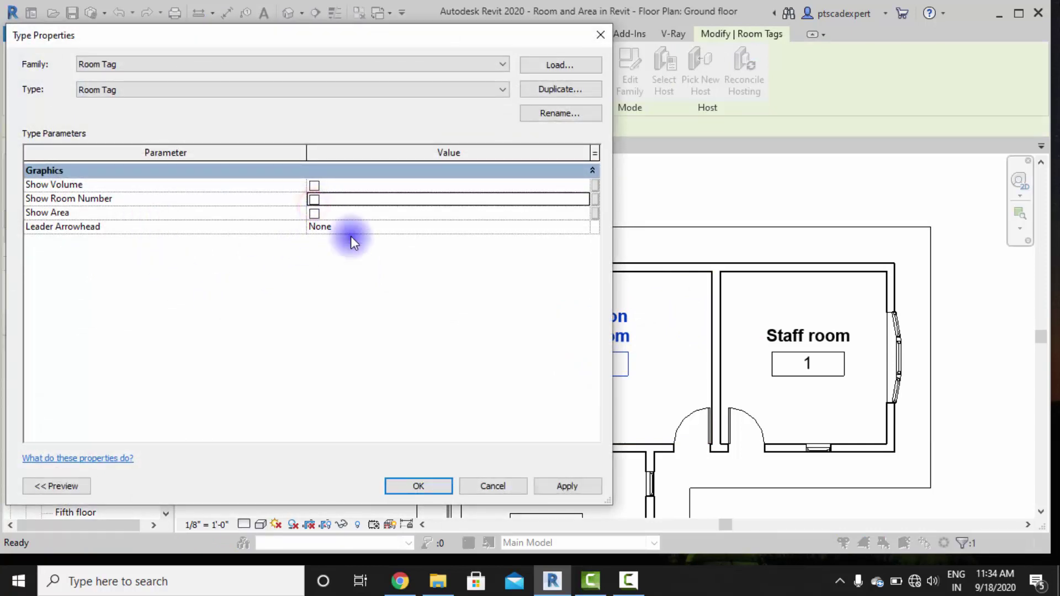
left_click(313, 214)
left_click(421, 485)
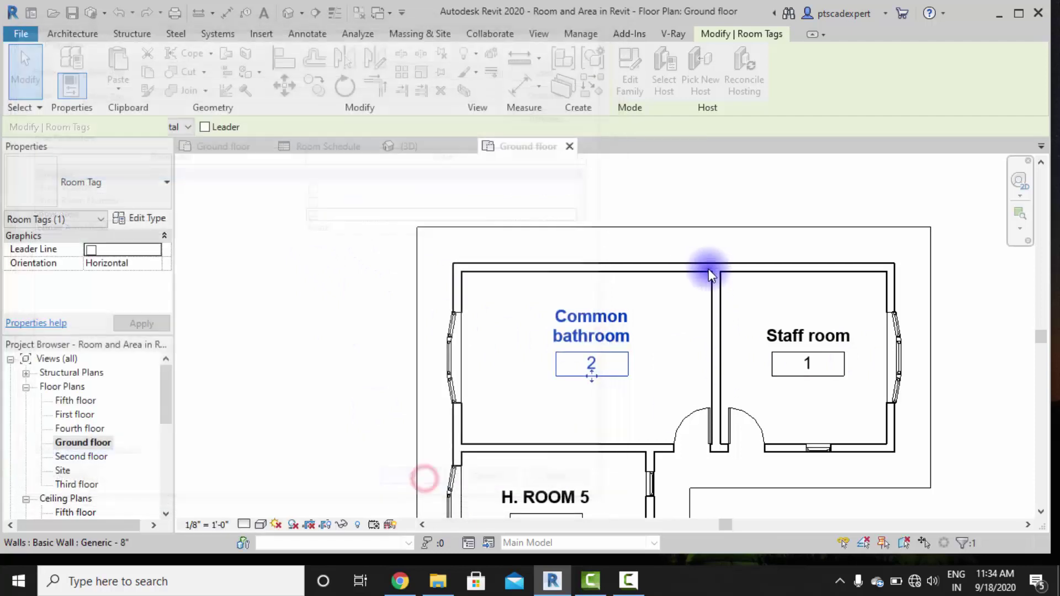
Examine the room areas shown by the tags along the ground floor plan.
scroll(635, 281, "down", 2)
left_click(347, 346)
middle_click_drag(474, 416, 508, 341)
scroll(449, 298, "down", 1)
scroll(579, 270, "up", 2)
left_click(578, 456)
middle_click_drag(589, 489, 593, 249)
middle_click_drag(601, 460, 629, 580)
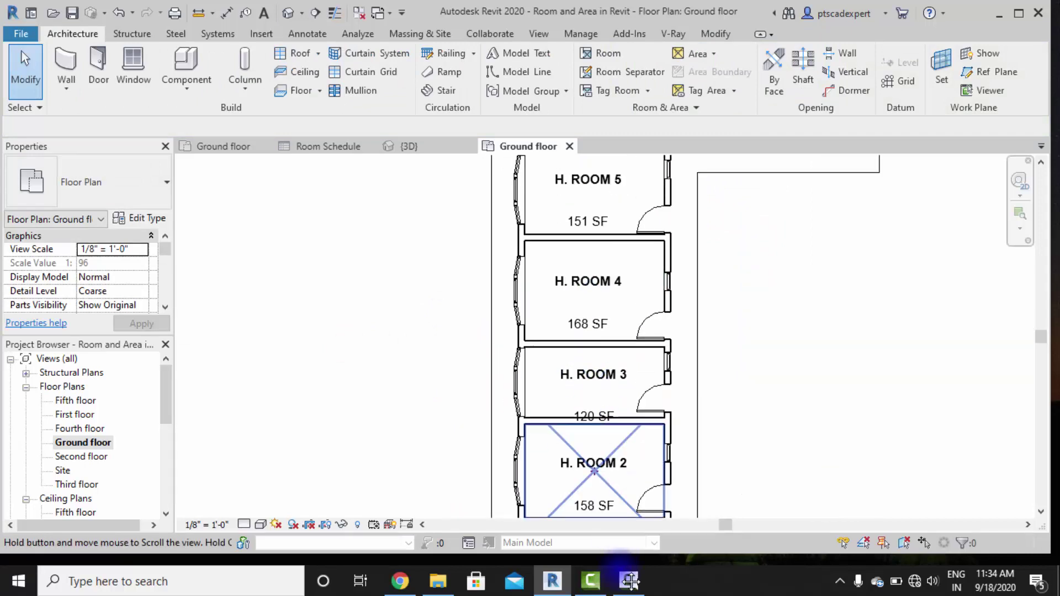
scroll(621, 320, "up", 2)
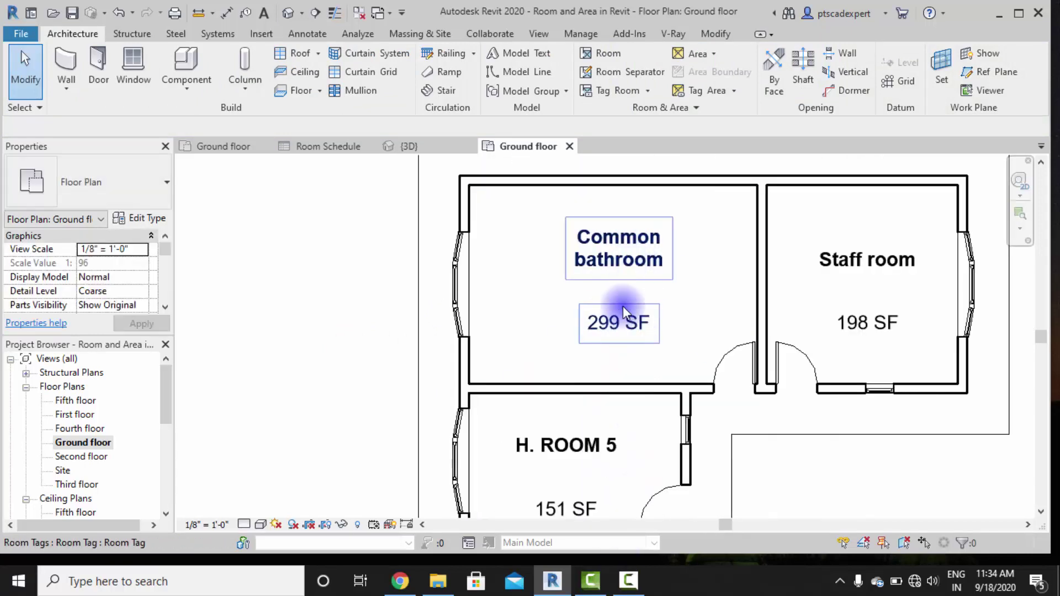
Open the Common bathroom tag's Room Tag family for editing.
left_click(641, 265)
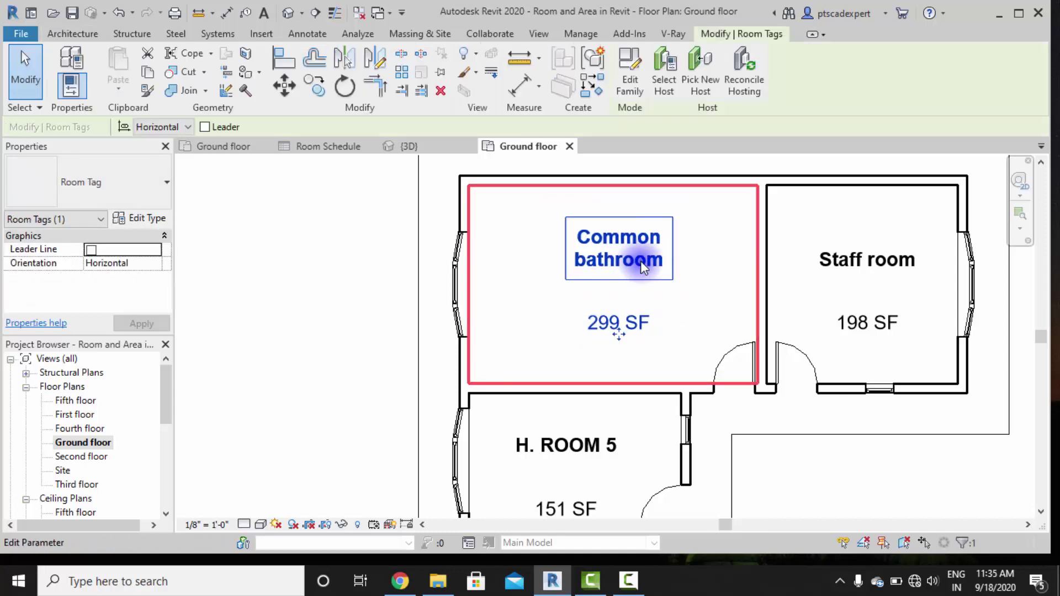
middle_click_drag(640, 266, 635, 285)
left_click(630, 80)
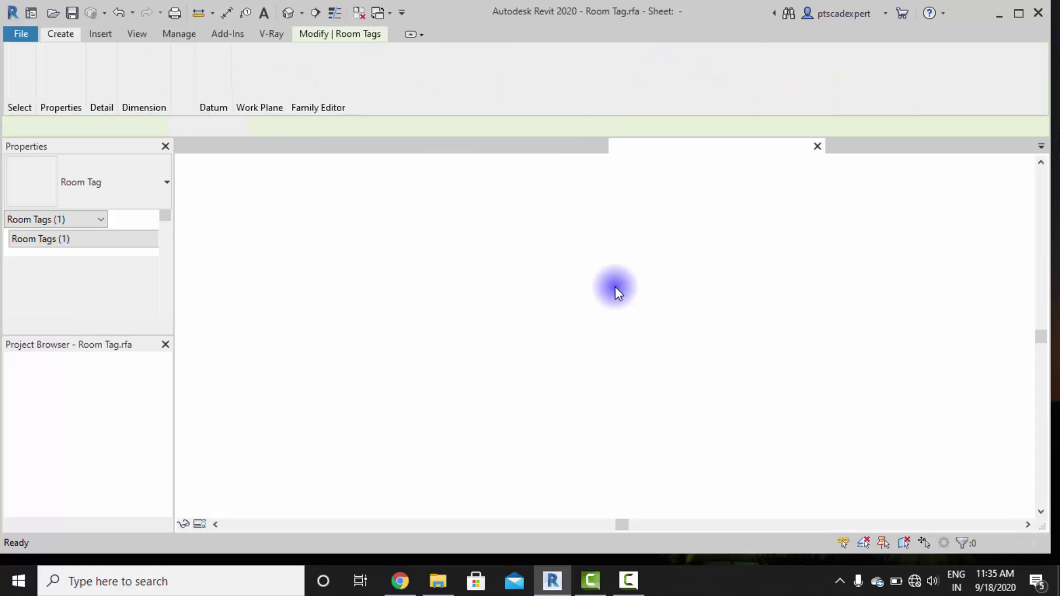
Move the area label up directly beneath the Room name label and the Volume label just below it.
left_click_drag(635, 445, 643, 397)
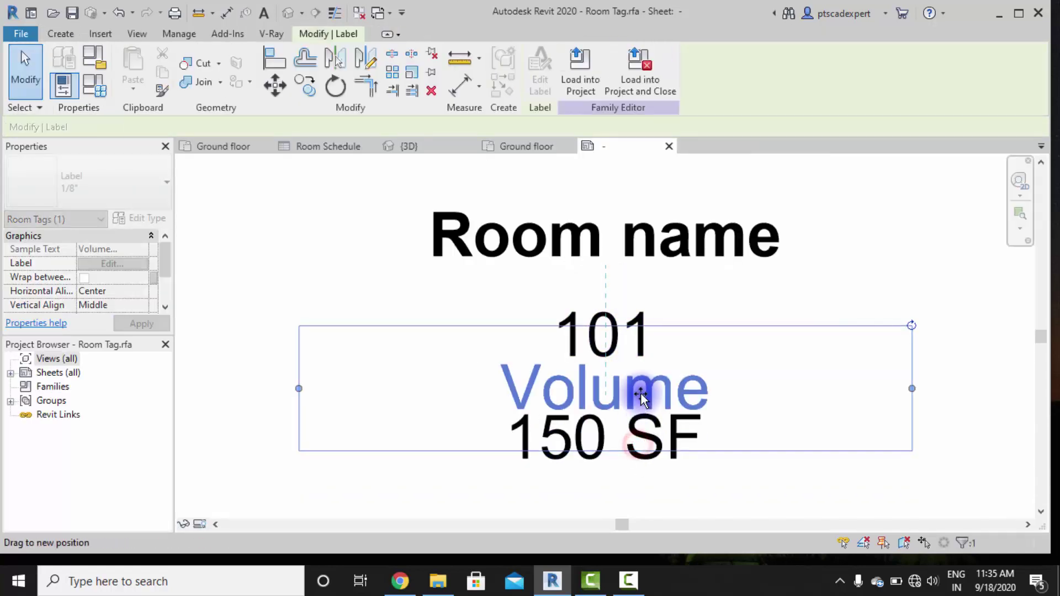
left_click(675, 468)
left_click_drag(675, 447, 673, 353)
left_click_drag(671, 423, 672, 395)
left_click(738, 485)
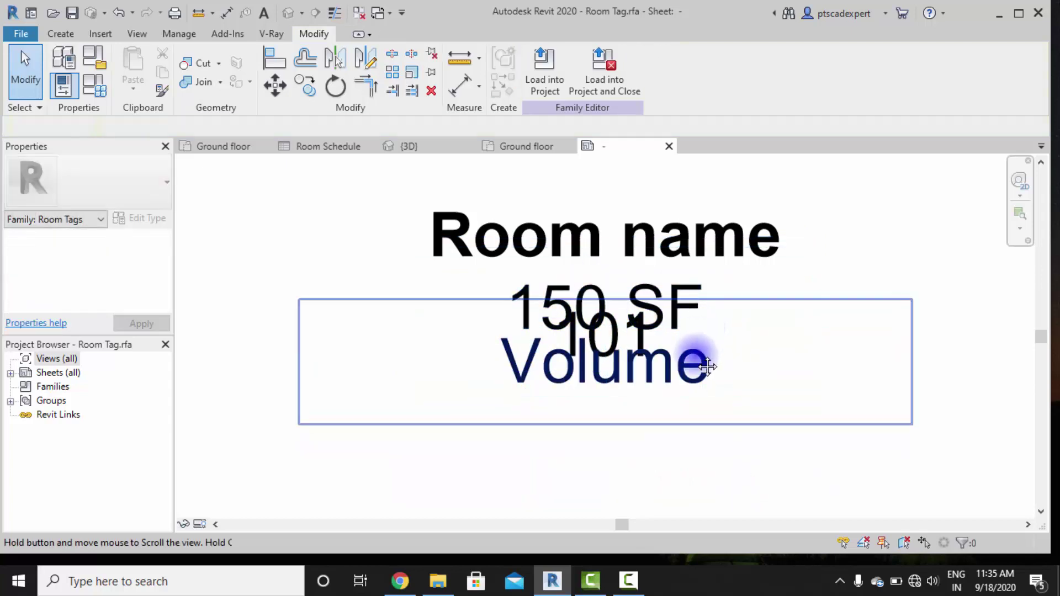
middle_click_drag(708, 364, 701, 403)
left_click(635, 410)
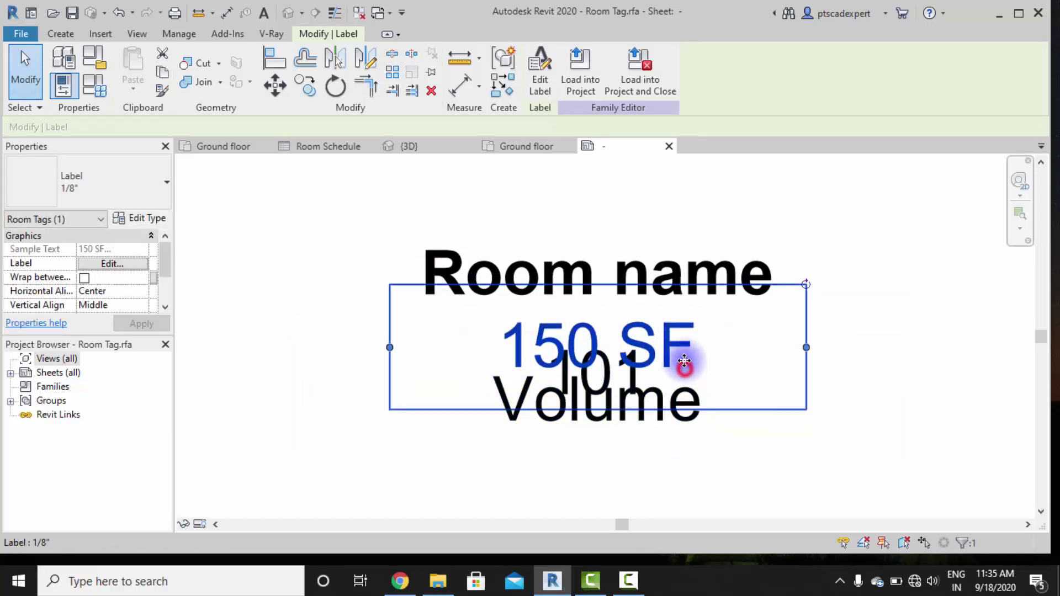
left_click_drag(683, 352, 680, 336)
left_click(757, 402)
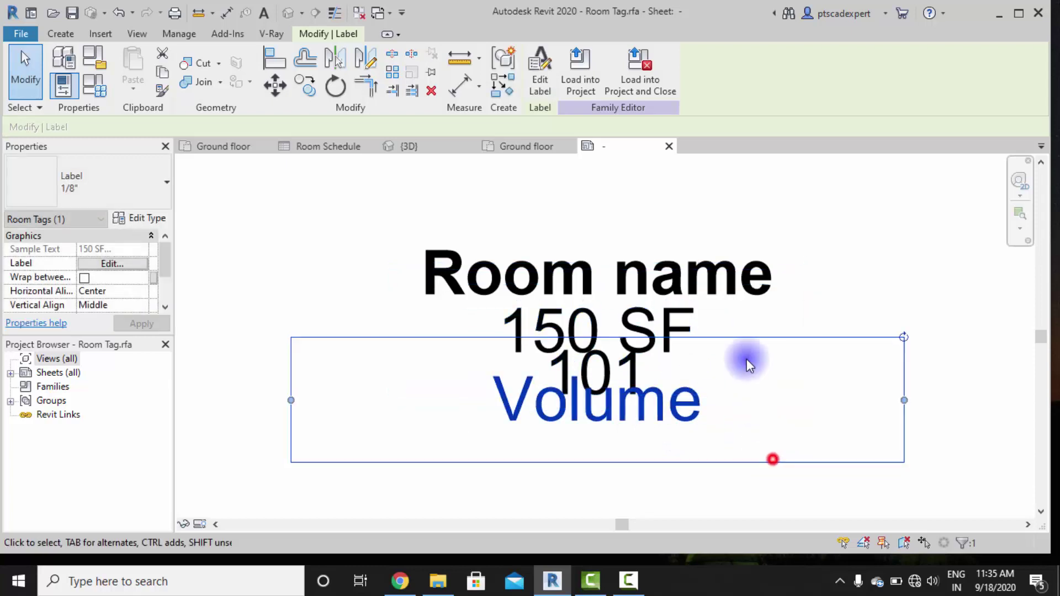
Load the edited Room Tag family into Room and Area in Revit.rvt, overwriting the existing version.
left_click(580, 80)
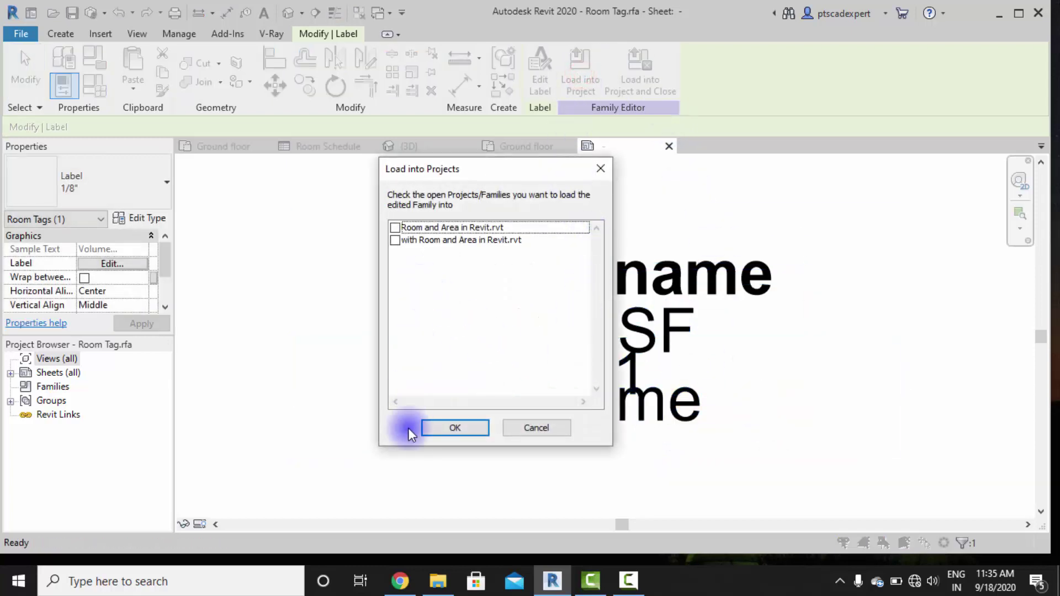
left_click(395, 228)
left_click(453, 428)
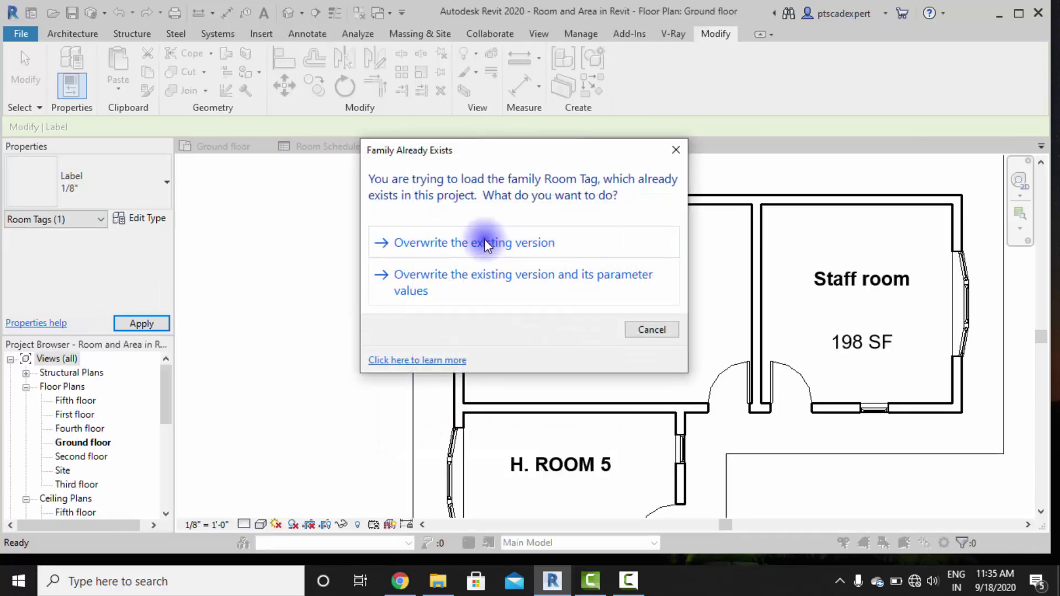
left_click(556, 242)
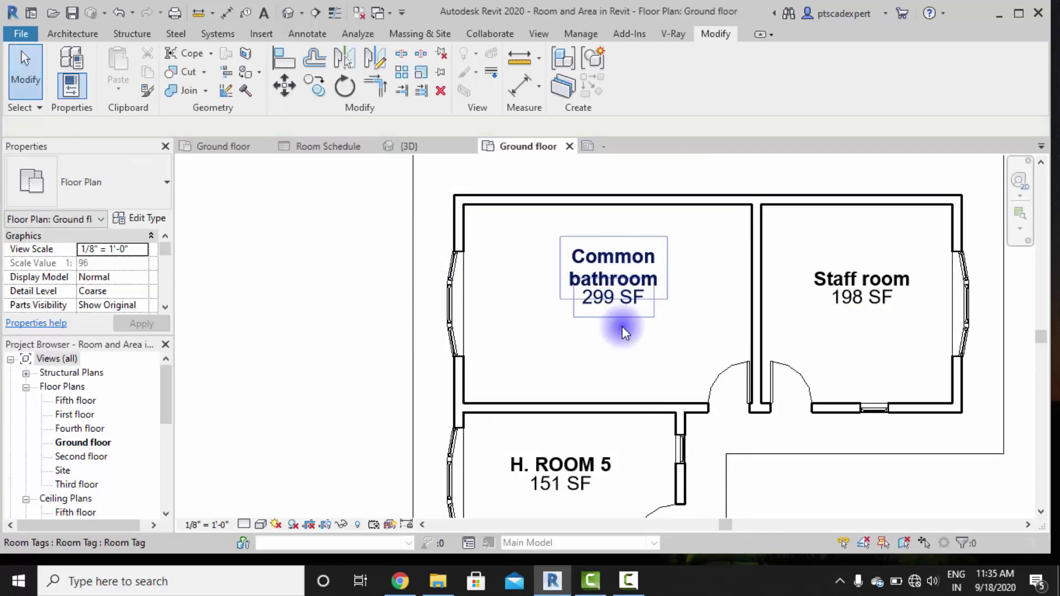
Check the area label positions in the room tags from the Common bathroom down to the OFFICE.
middle_click_drag(752, 360, 699, 293)
scroll(699, 293, "down", 2)
middle_click_drag(609, 372, 627, 229)
middle_click_drag(620, 468, 611, 240)
middle_click_drag(638, 422, 560, 323)
scroll(537, 380, "up", 2)
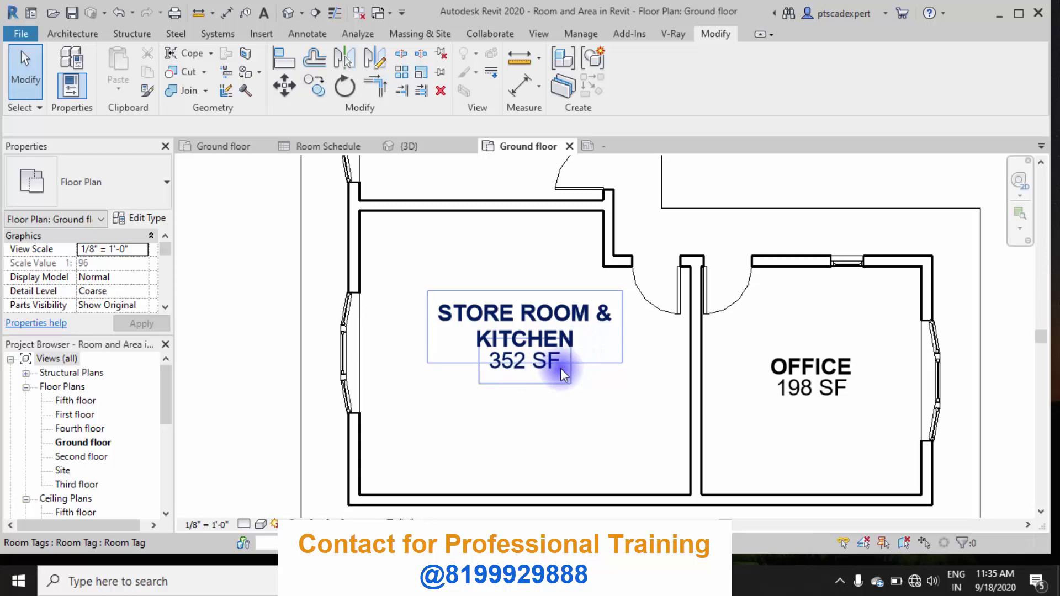
middle_click_drag(416, 404, 454, 392)
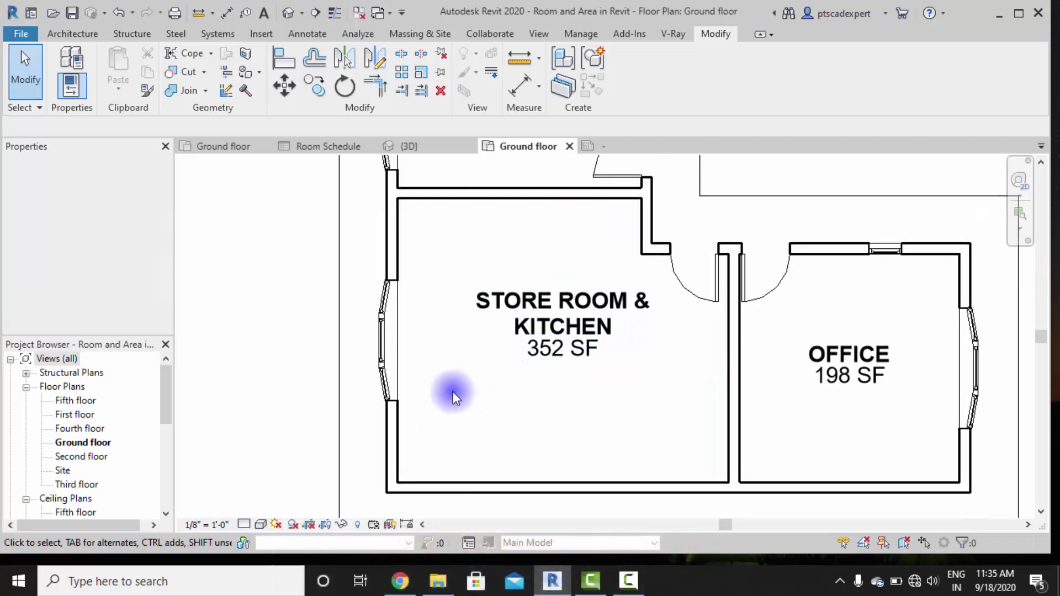
Draw a horizontal room separation line across the lower part of the STORE ROOM & KITCHEN, from the outer wall to the OFFICE partition.
scroll(585, 362, "down", 1)
middle_click_drag(591, 371, 580, 412)
left_click(84, 34)
left_click(627, 70)
left_click(409, 437)
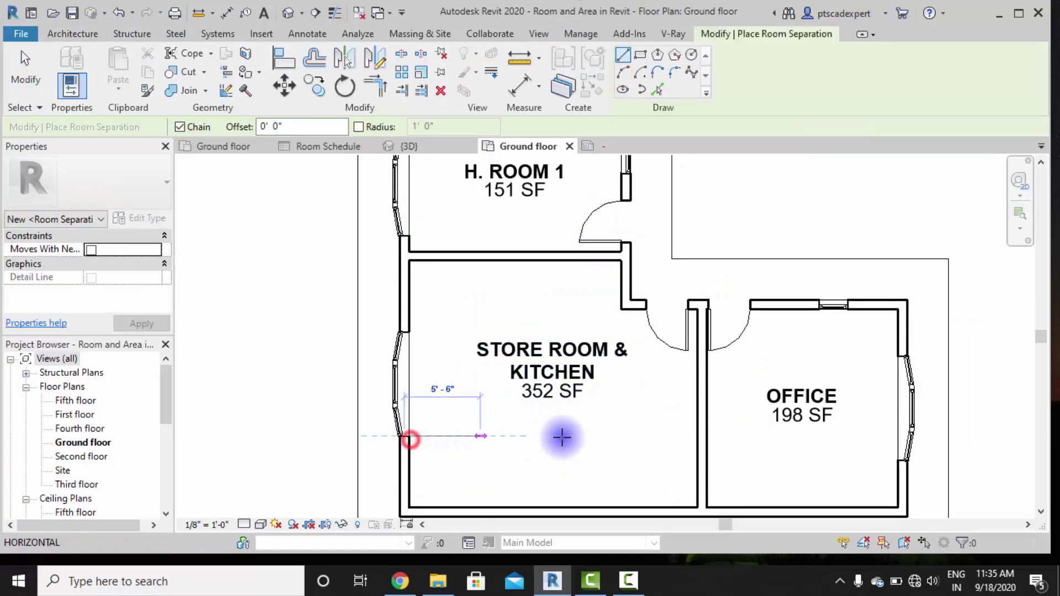
left_click(697, 436)
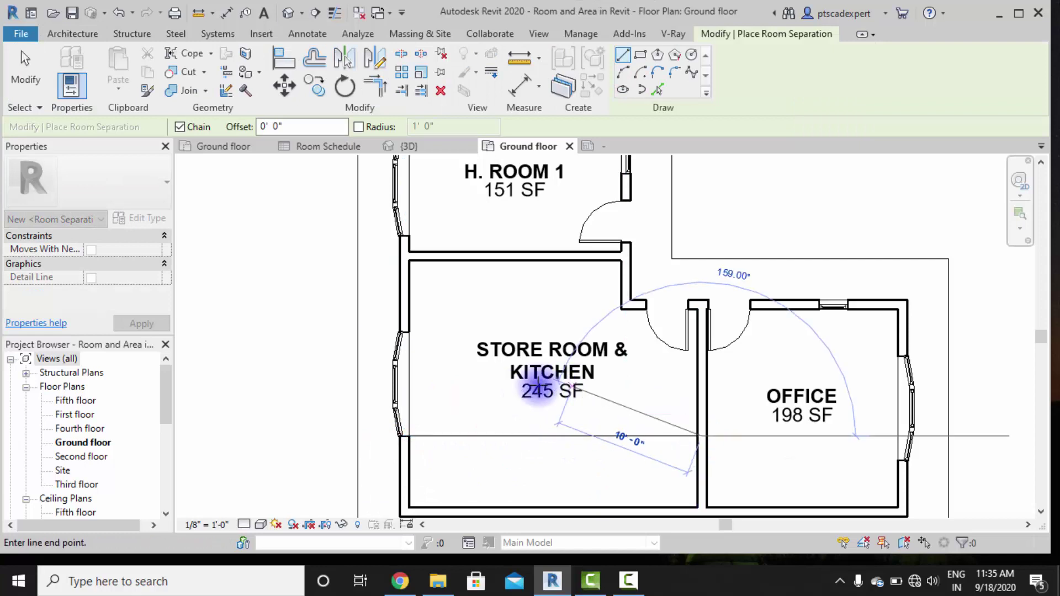
key("Escape")
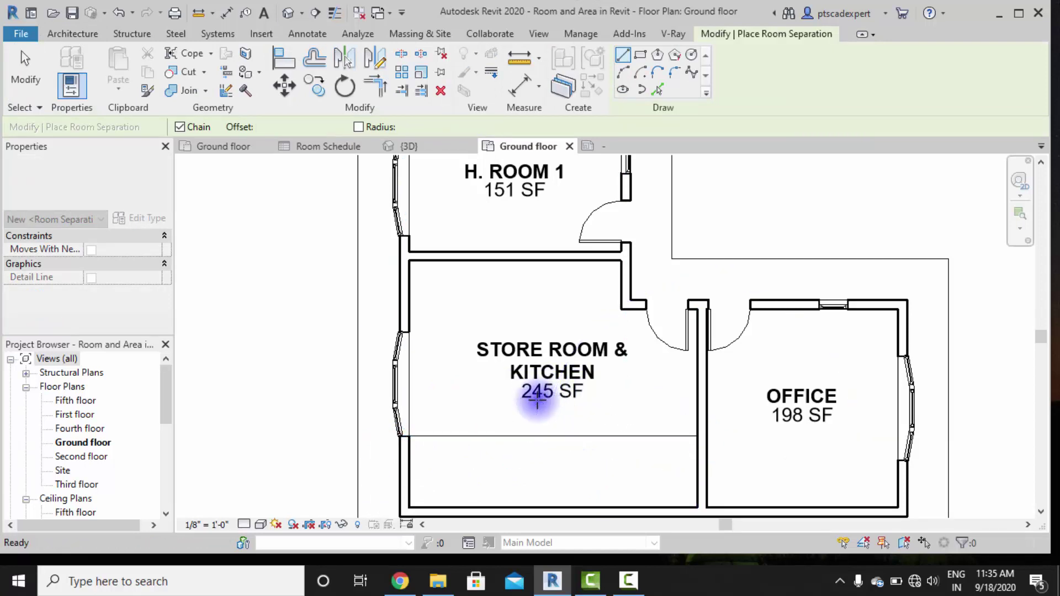
scroll(582, 423, "down", 2)
middle_click_drag(575, 450, 587, 422)
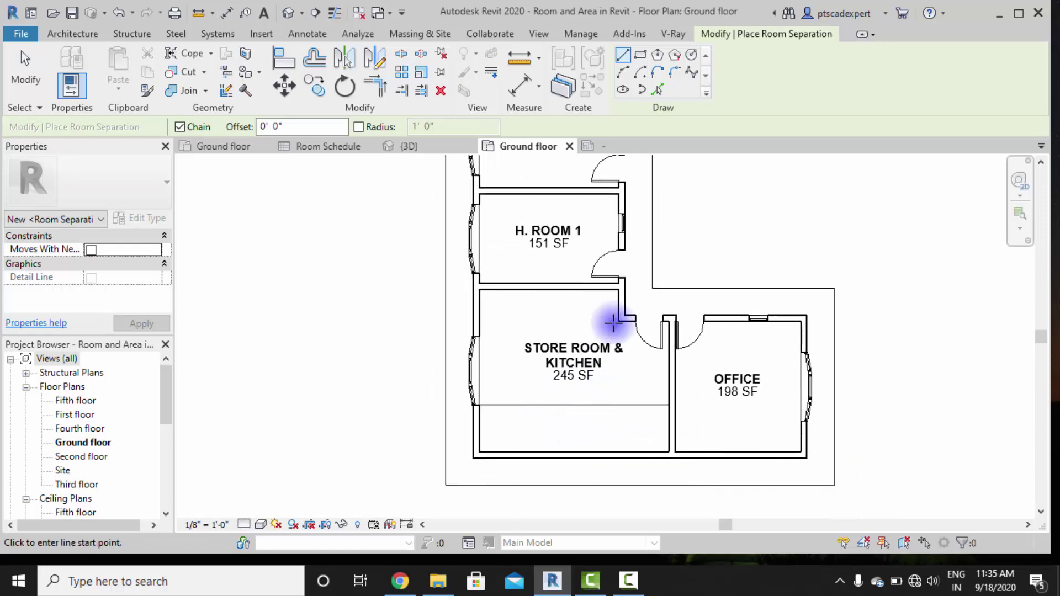
key("Escape")
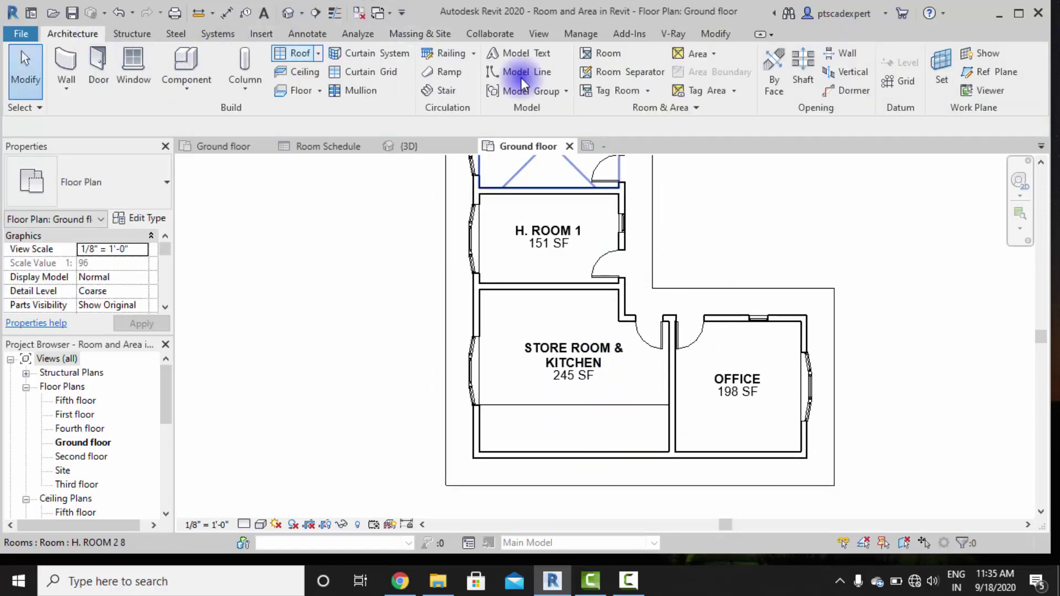
Place a tagged room in the untagged space below the room separation line and name it Store room.
left_click(607, 53)
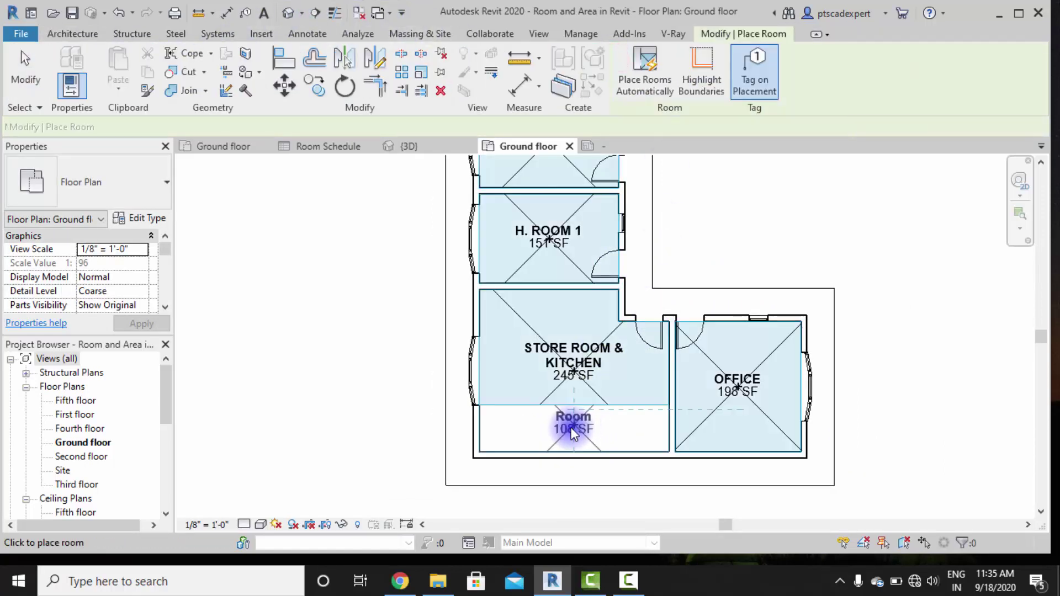
left_click(572, 428)
scroll(628, 415, "up", 2)
key("Escape")
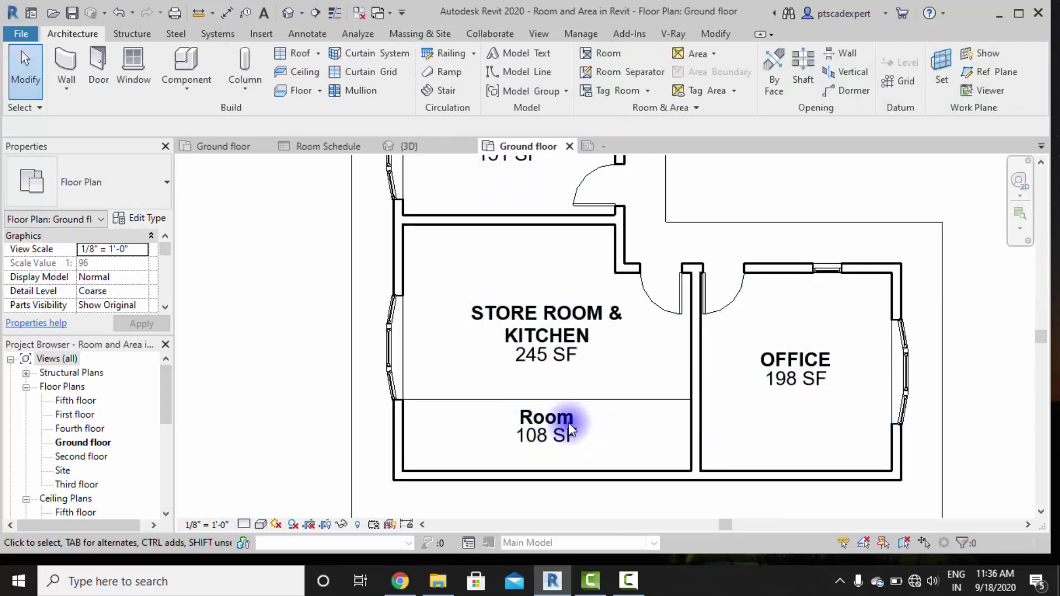
double_click(539, 415)
type("Store room")
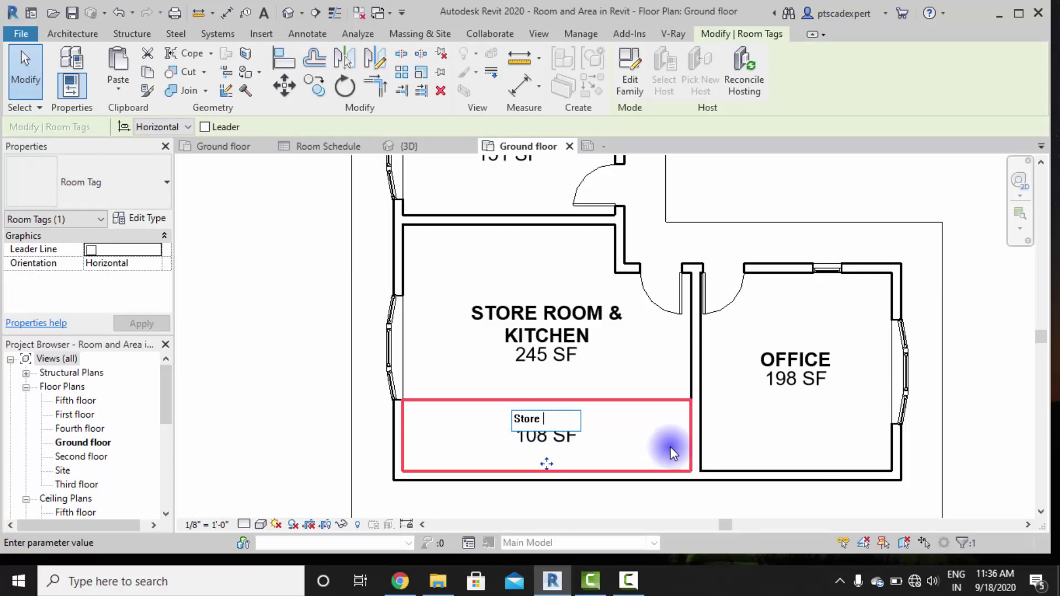
left_click(301, 362)
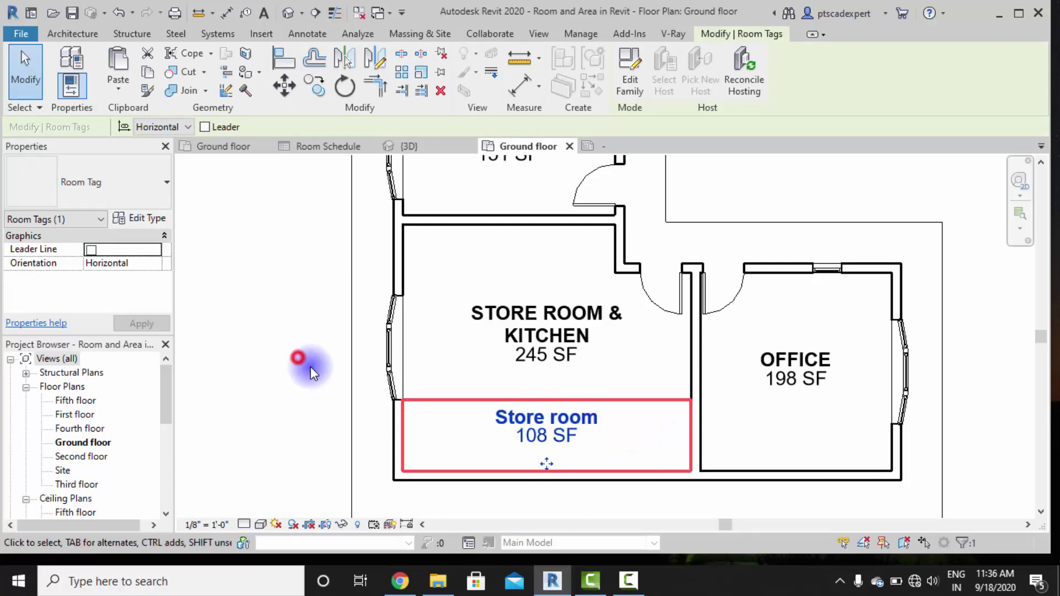
Rename the STORE ROOM & KITCHEN room to KITCHEN.
scroll(295, 359, "down", 2)
double_click(568, 326)
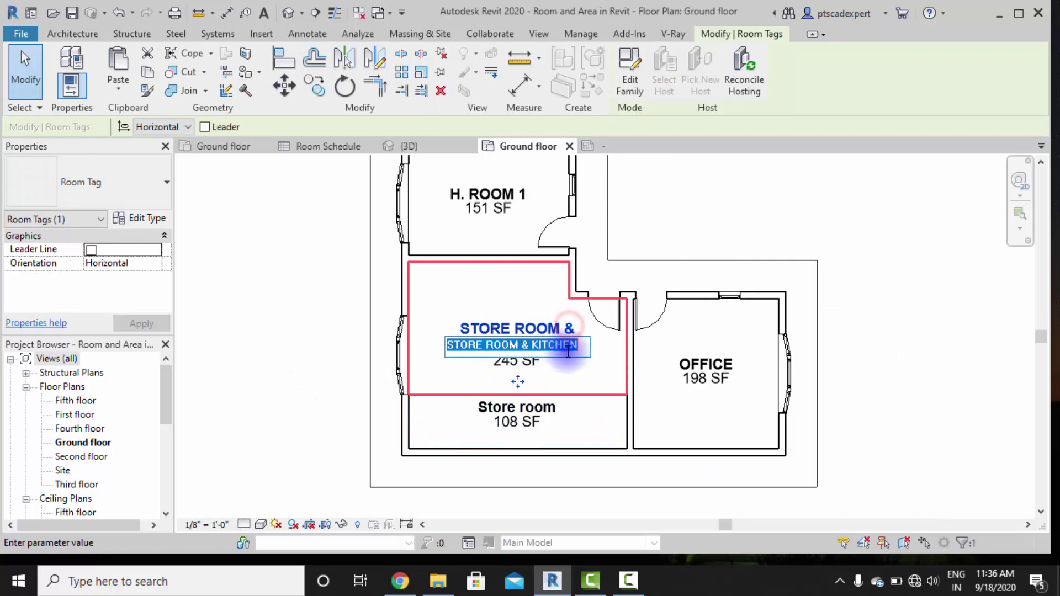
left_click_drag(525, 345, 450, 347)
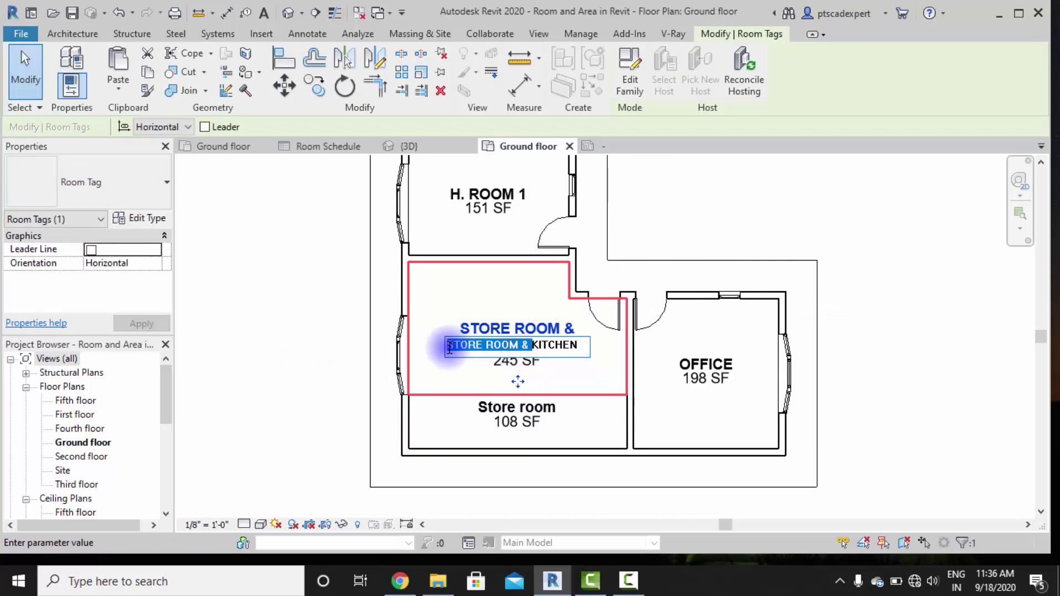
left_click(288, 323)
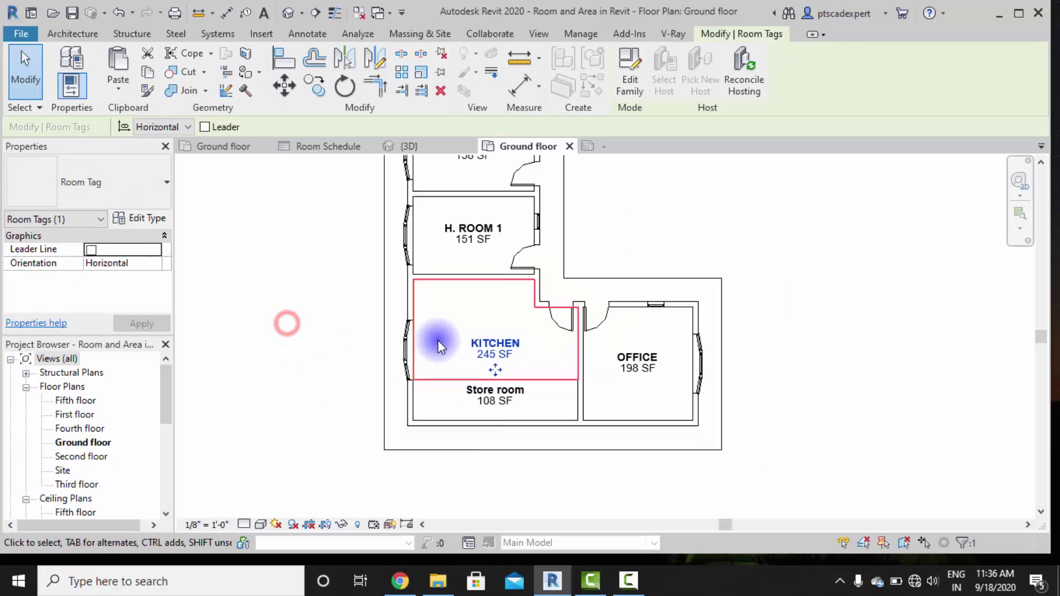
scroll(432, 334, "down", 2)
left_click(738, 334)
Examine the room names and areas across the ground floor, from the Common bathroom down to the OFFICE.
scroll(478, 375, "up", 2)
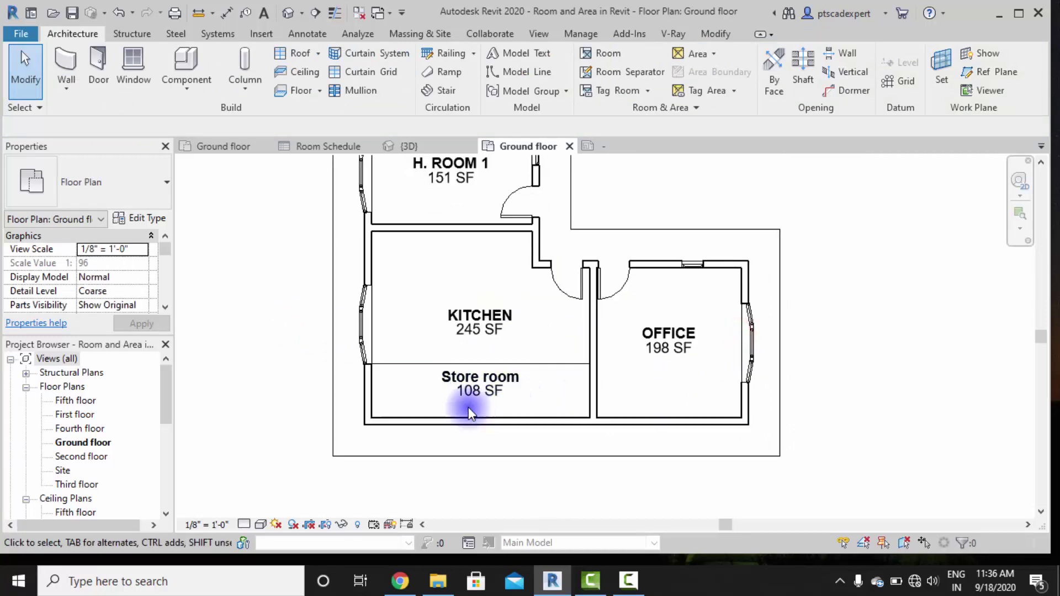
middle_click_drag(525, 398, 563, 379)
middle_click_drag(614, 413, 581, 435)
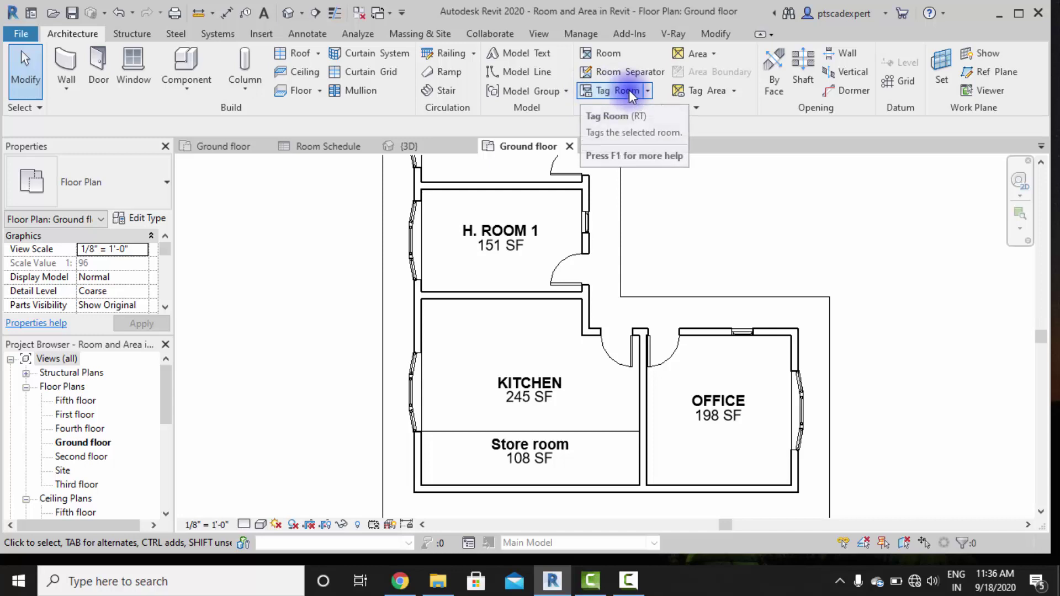
left_click(648, 90)
scroll(564, 260, "down", 2)
middle_click_drag(564, 264, 536, 356)
middle_click_drag(654, 230, 656, 312)
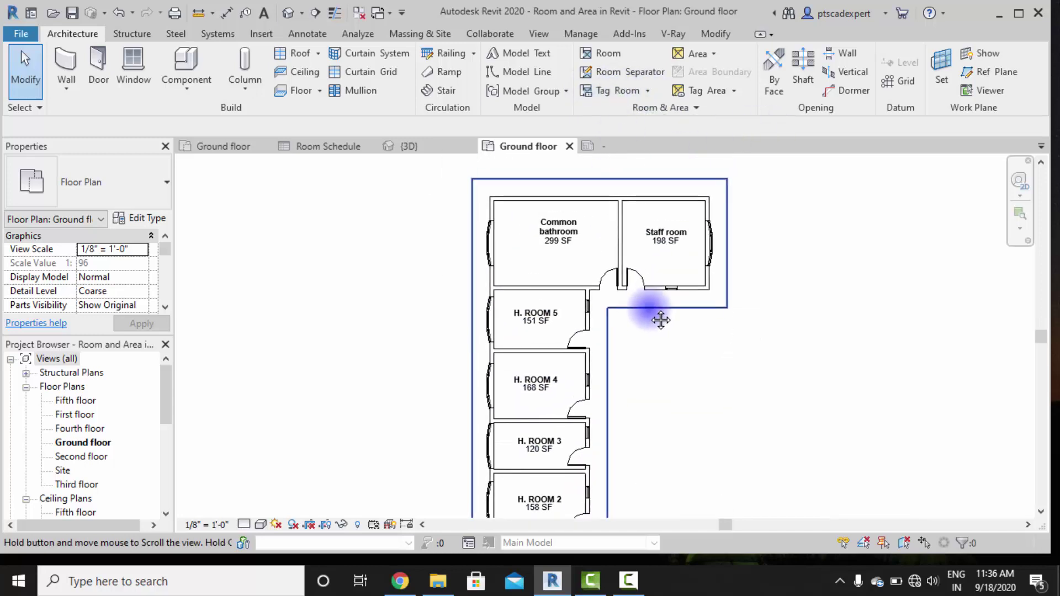
middle_click_drag(551, 438, 420, 256)
middle_click_drag(546, 504, 568, 466)
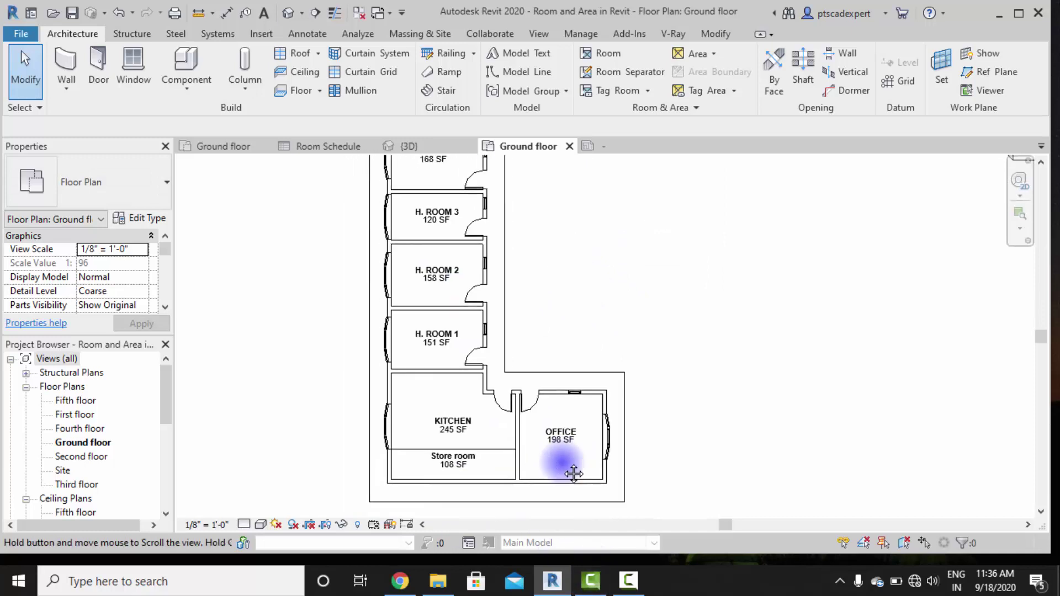
Delete the KITCHEN room tag and select the room beneath it to check the room itself.
scroll(466, 418, "up", 3)
left_click(467, 416)
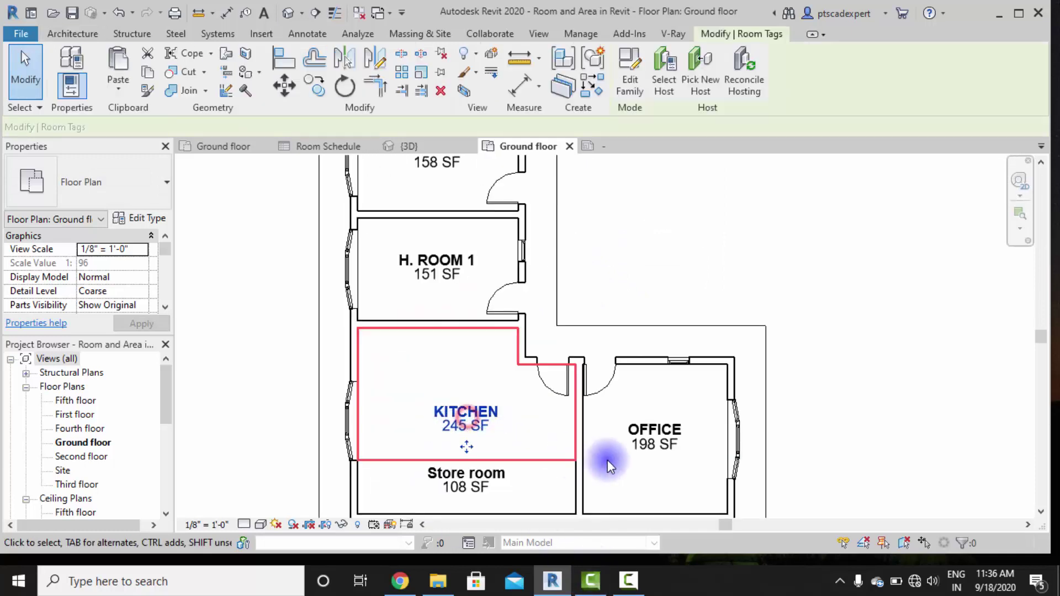
key("Delete")
left_click(770, 271)
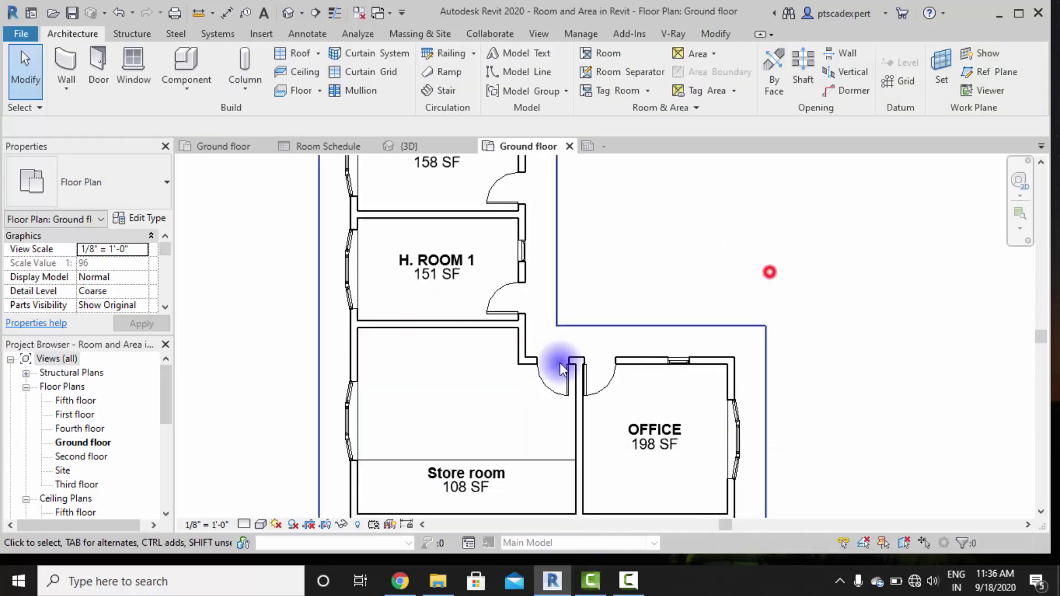
left_click(497, 392)
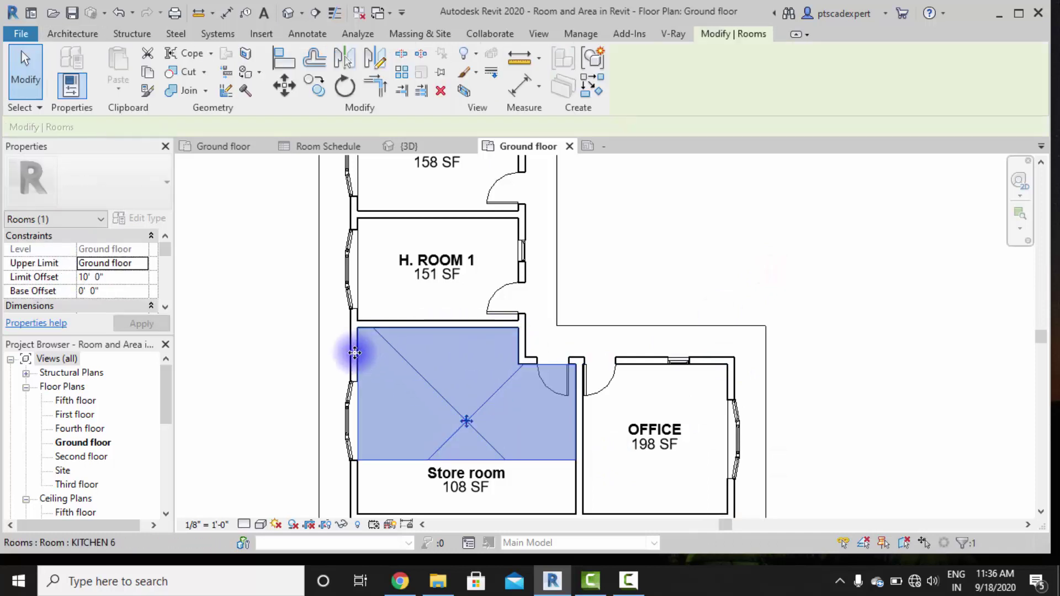
left_click(706, 253)
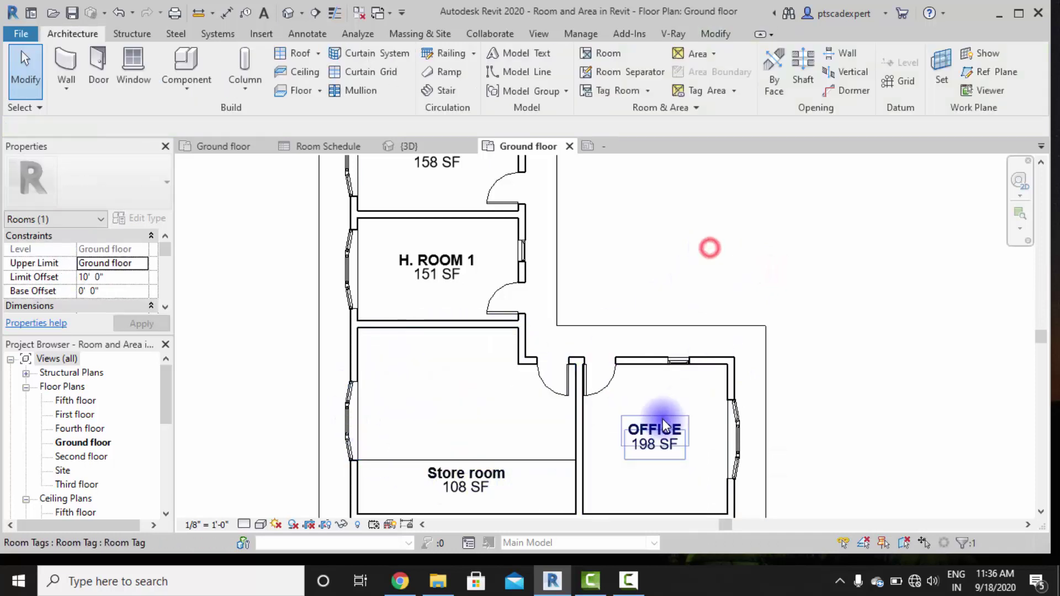
Delete the OFFICE room tag and select the room beneath it to check that room.
left_click(654, 432)
key("Delete")
left_click(877, 369)
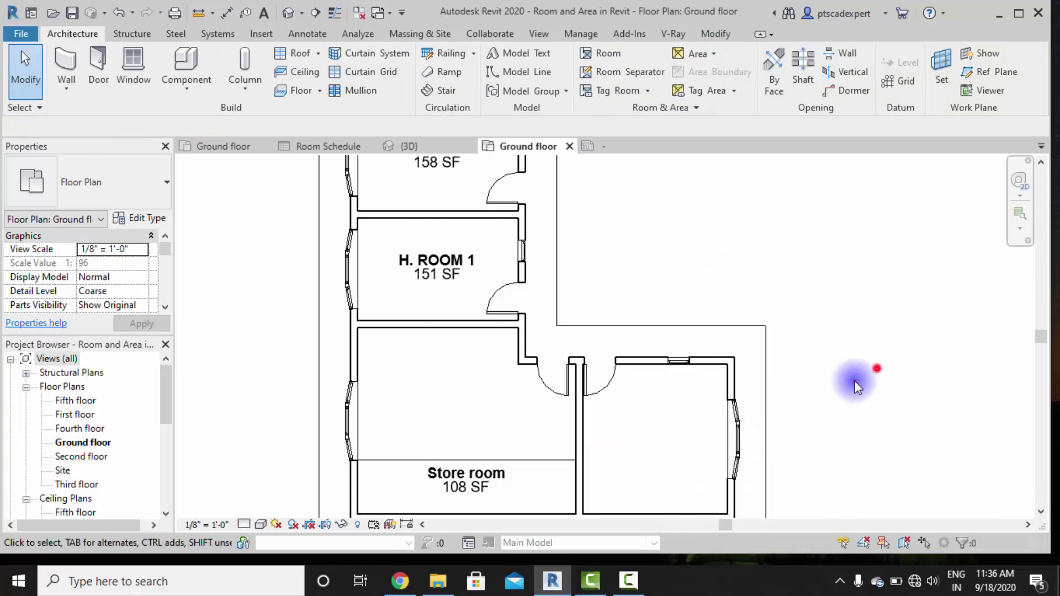
left_click(670, 414)
left_click(799, 238)
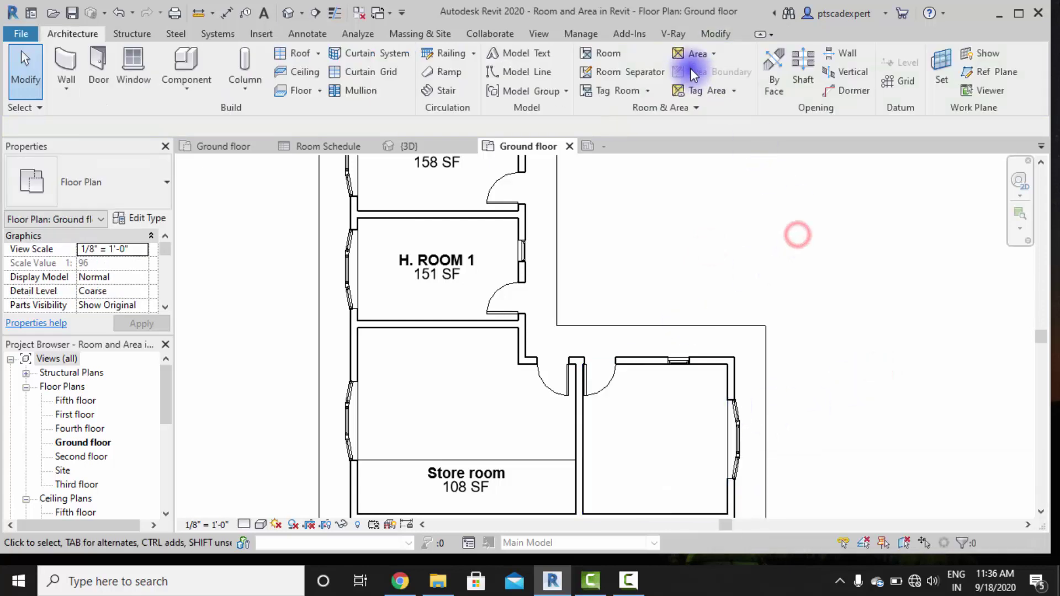
Place room tags again on the kitchen and office rooms with Tag Room.
left_click(604, 91)
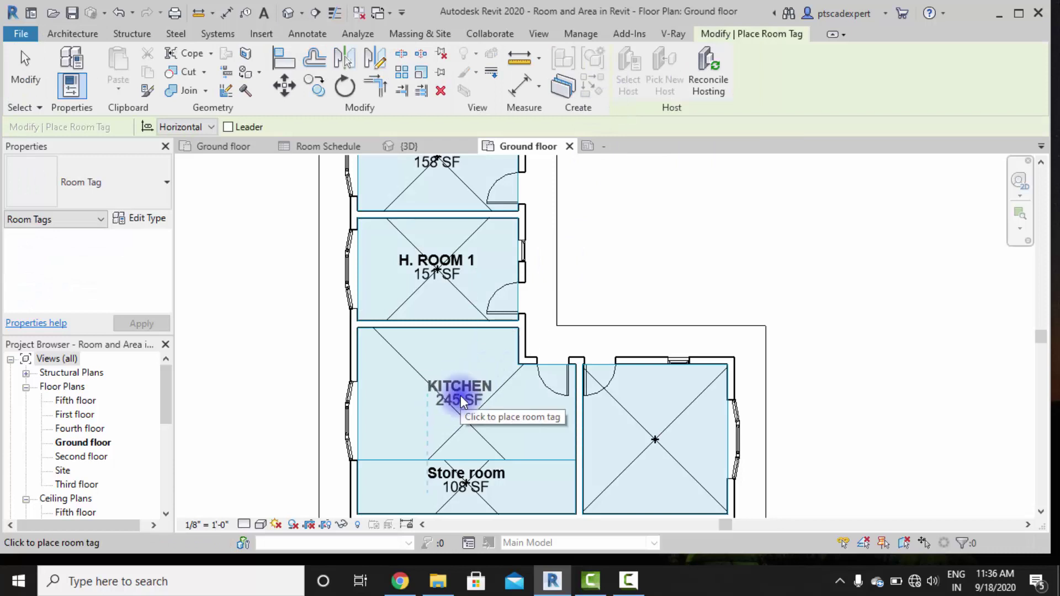
middle_click_drag(585, 442, 511, 371)
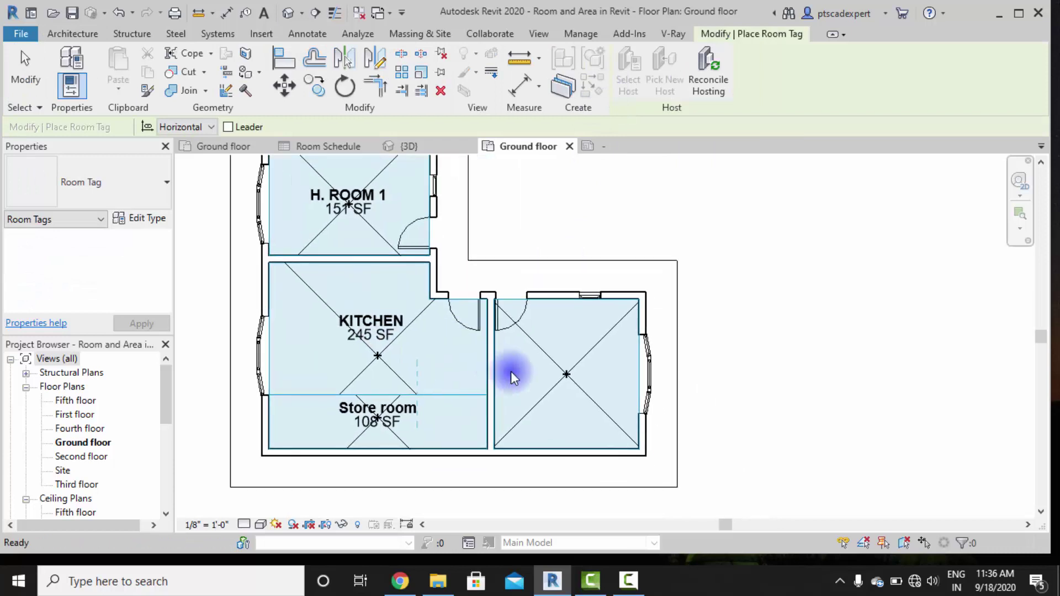
left_click(574, 371)
key("Escape")
key("Escape")
Select all instances of the Room Tag in the entire project and delete them.
scroll(587, 348, "down", 3)
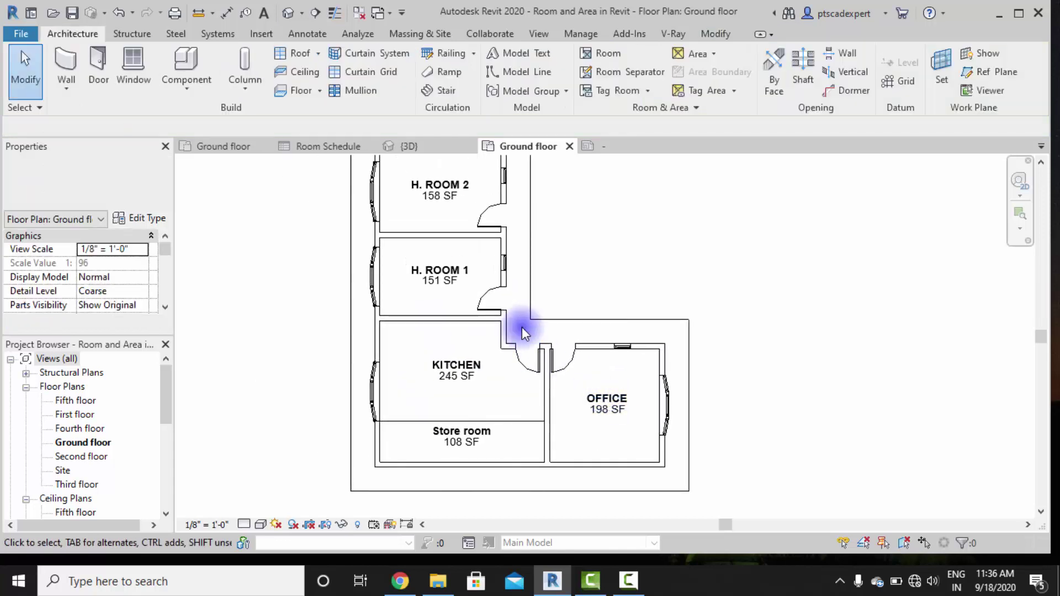
left_click(599, 396)
key("s")
key("a")
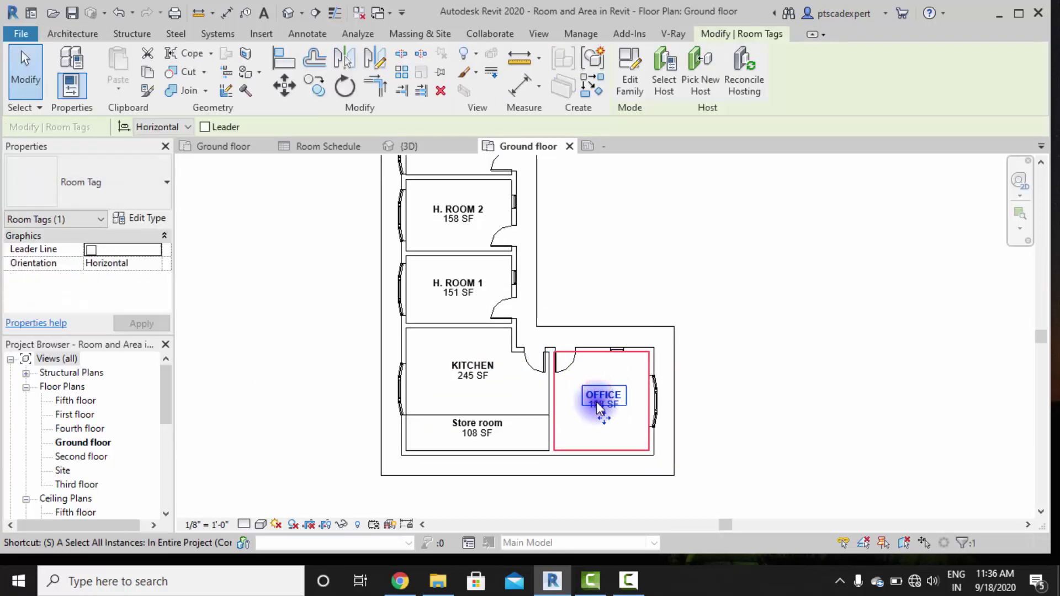
key("Delete")
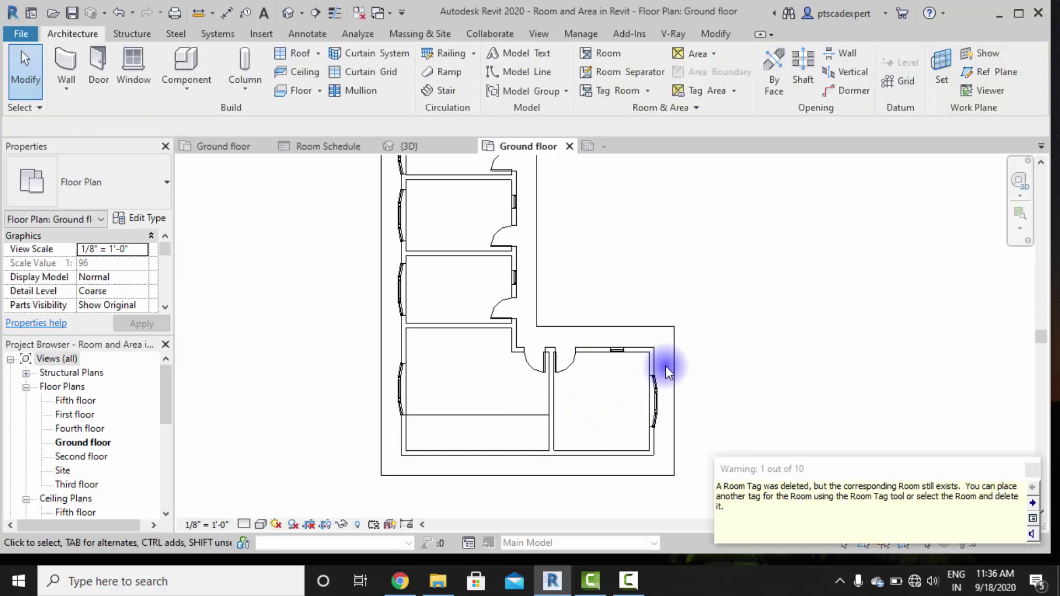
left_click(744, 215)
Select the untagged office, kitchen and H. ROOM 1 rooms in turn to check the room elements.
left_click(597, 394)
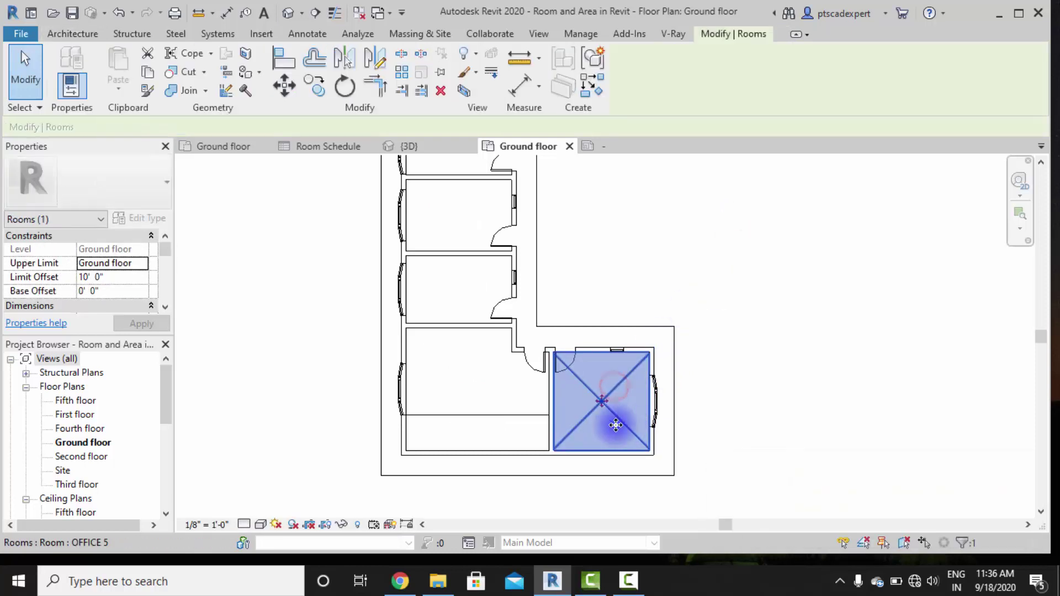
left_click(493, 379)
middle_click_drag(525, 403, 584, 441)
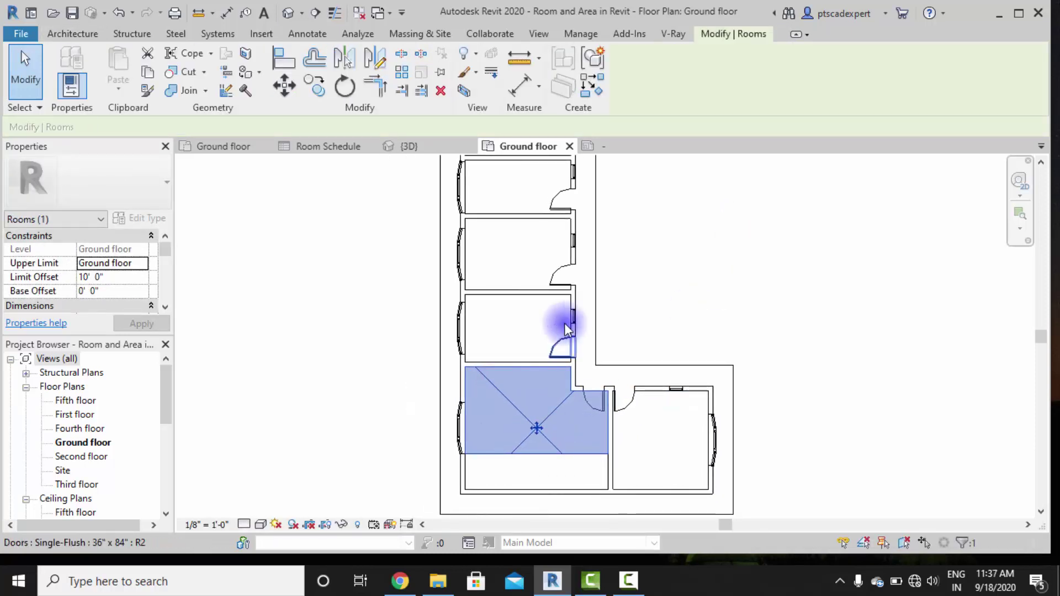
left_click(541, 312)
left_click(718, 282)
Tag all untagged rooms in the current view with the Room Tags category, using Tag All Not Tagged without leaders.
scroll(718, 280, "down", 3)
middle_click_drag(718, 281, 711, 413)
scroll(674, 301, "down", 1)
middle_click_drag(674, 301, 622, 327)
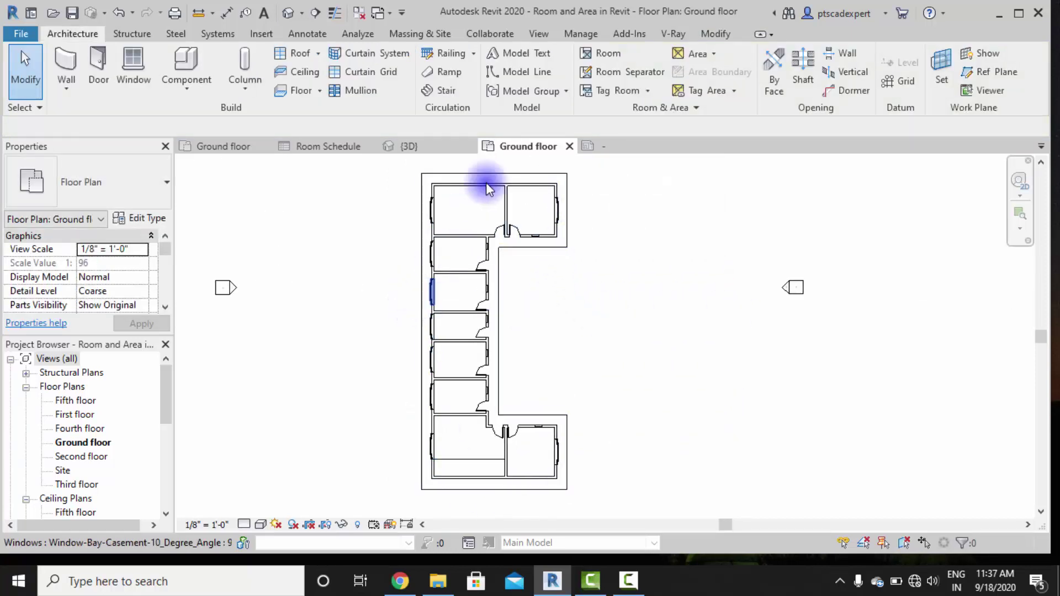
left_click(651, 90)
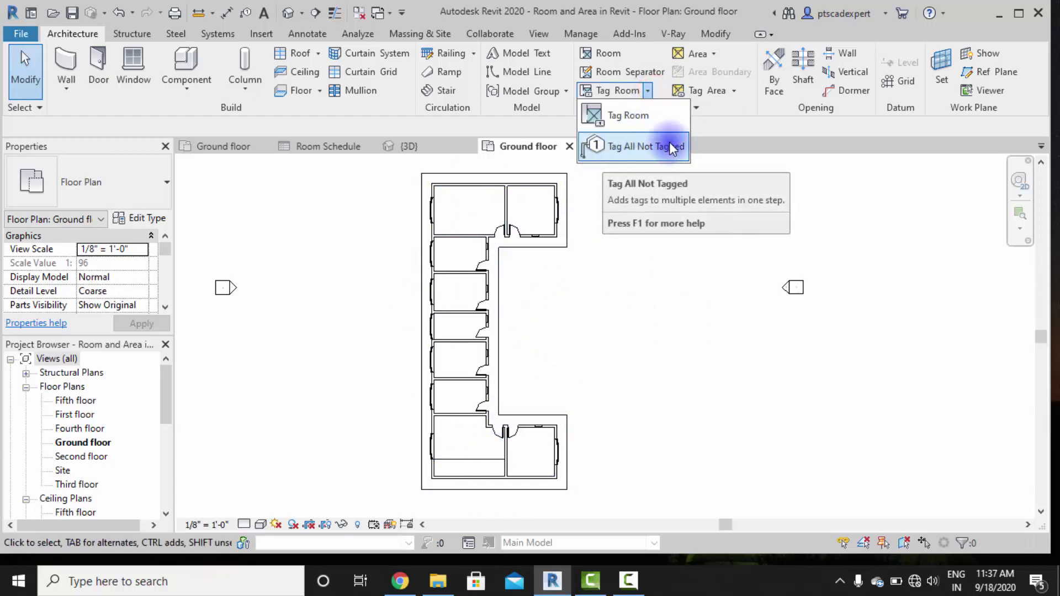
left_click(668, 145)
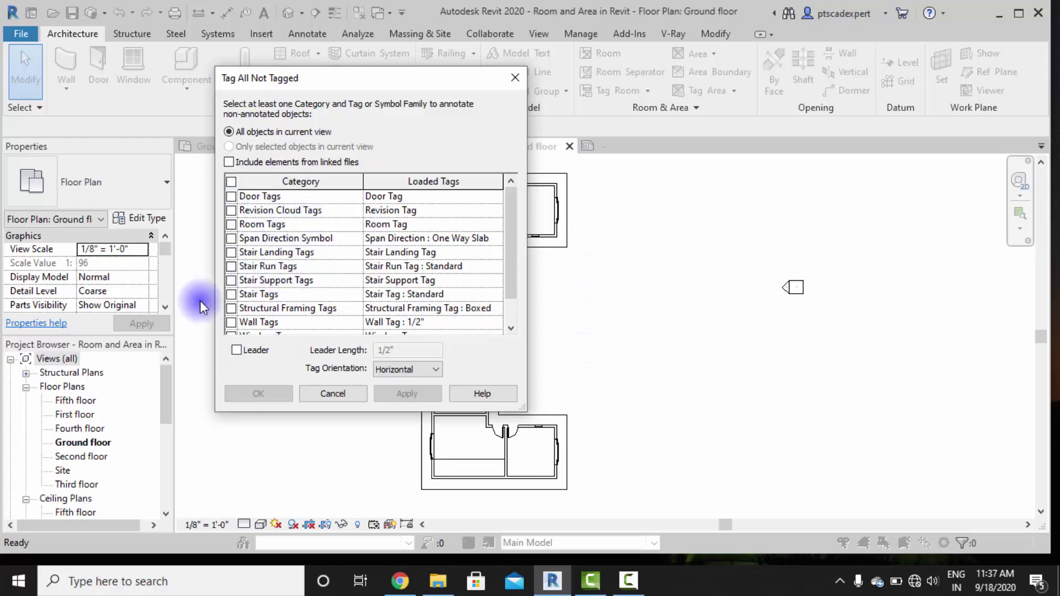
left_click(232, 225)
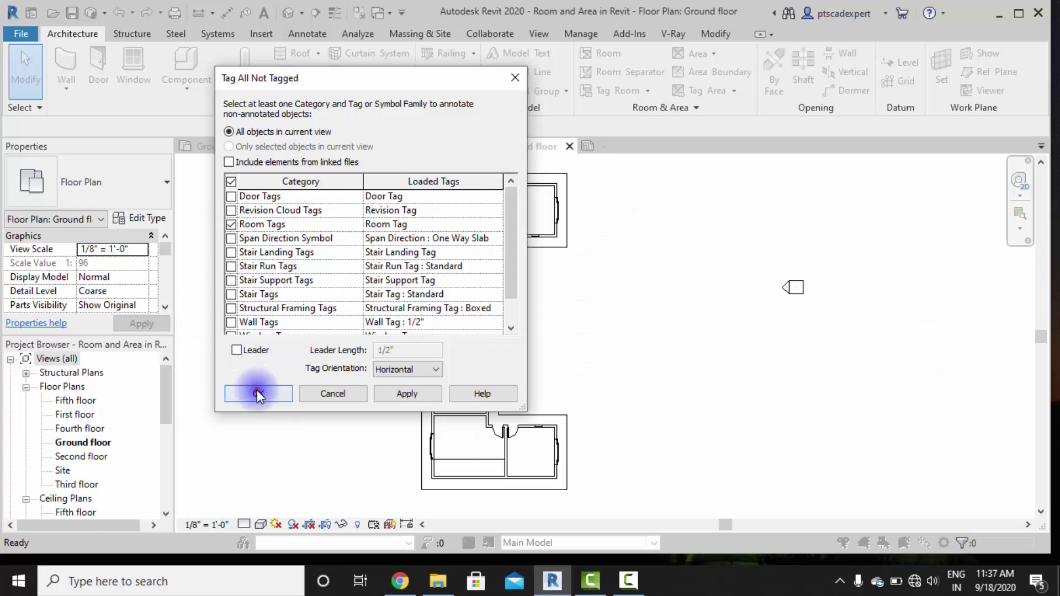
left_click(258, 393)
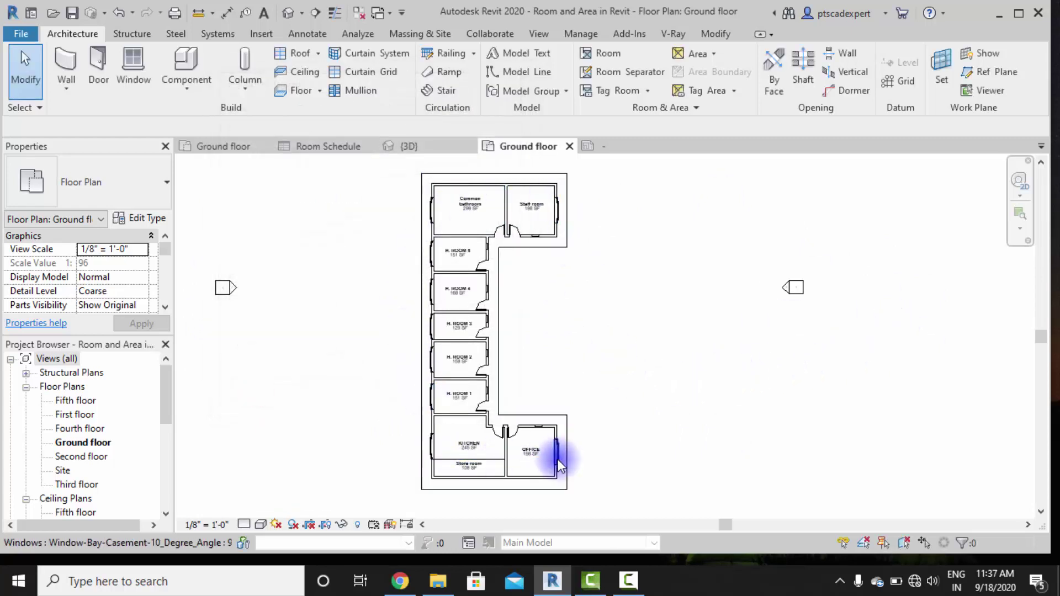
Set the Leader Arrowhead of the Room Tag type to Heavy End 1/8", starting from the H. ROOM 5 tag.
scroll(463, 393, "up", 3)
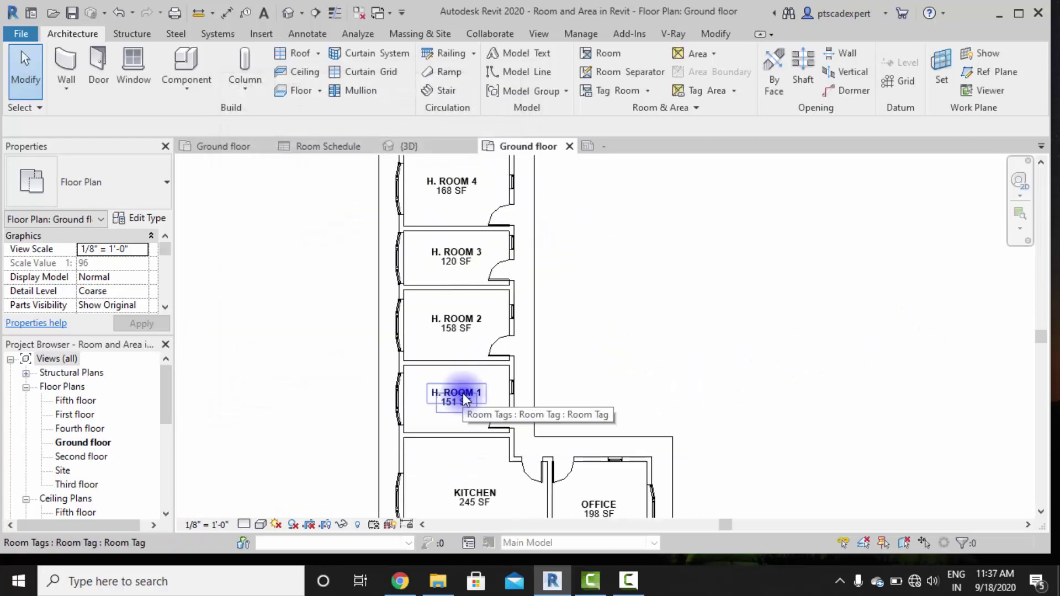
middle_click_drag(453, 421, 480, 426)
middle_click_drag(465, 203, 470, 320)
scroll(502, 260, "up", 4)
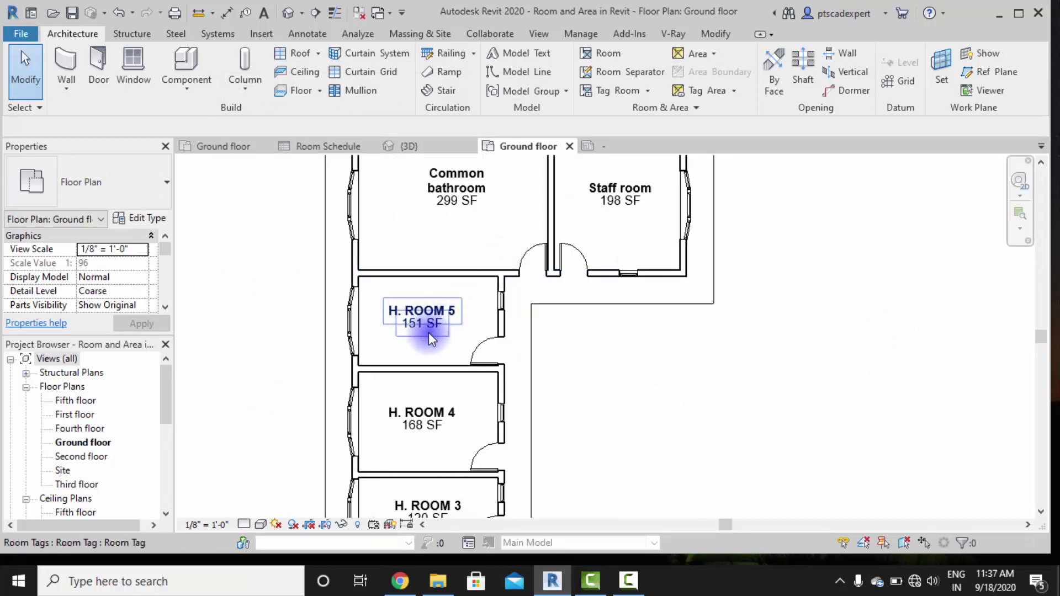
left_click(454, 309)
left_click(138, 218)
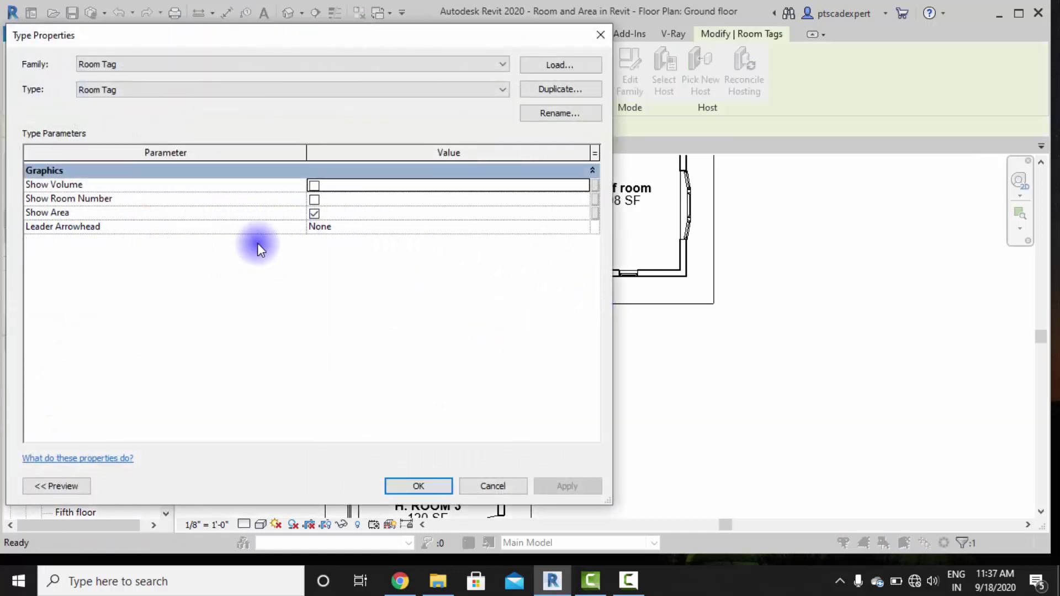
left_click(395, 227)
left_click(582, 227)
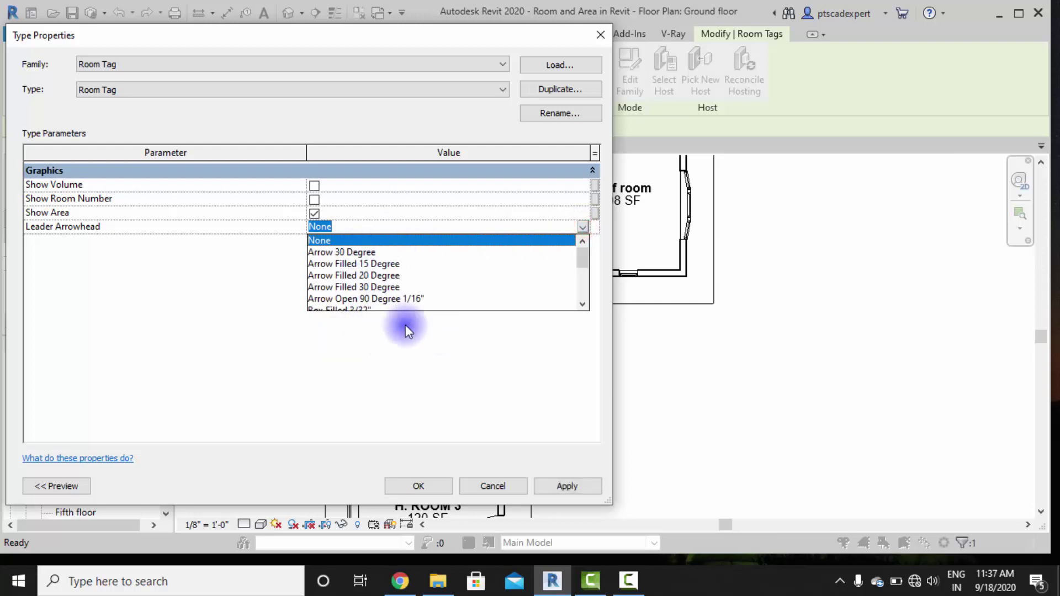
scroll(386, 299, "down", 2)
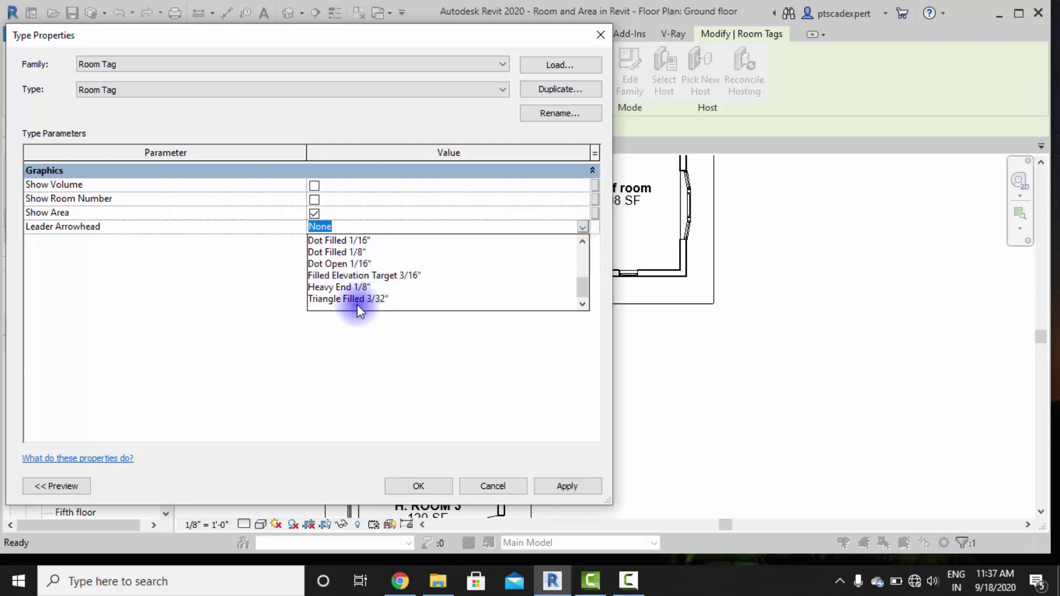
left_click(347, 286)
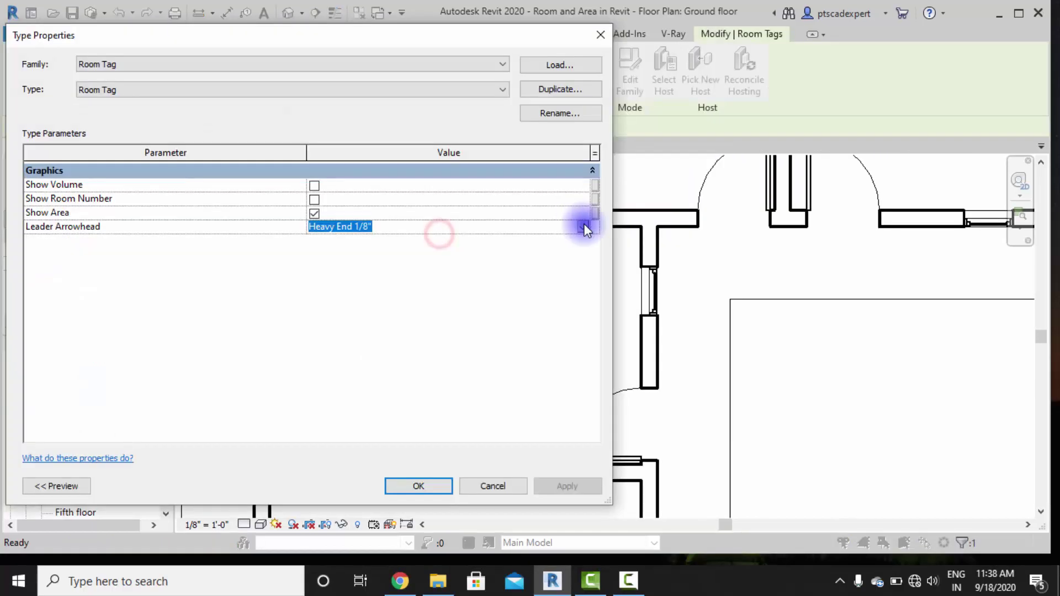
Set the Leader Arrowhead of the Room Tag type to Dot Open 1/16" and apply the change.
left_click(580, 225)
left_click(377, 263)
left_click(569, 485)
left_click(411, 491)
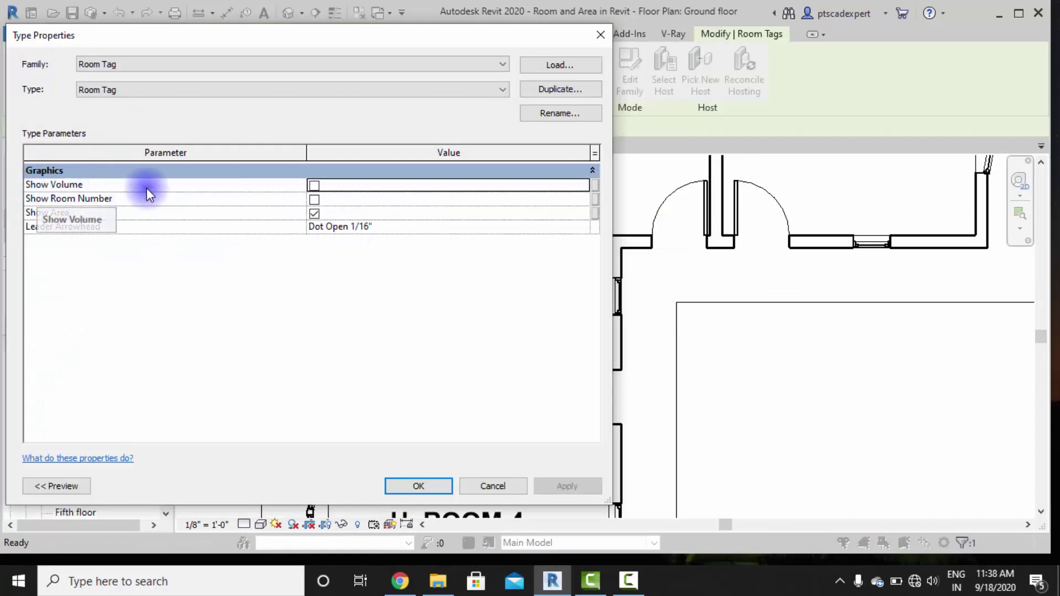
Turn on Show Volume for the Room Tag type and remove the leader from the H. ROOM 5 tag.
left_click(315, 184)
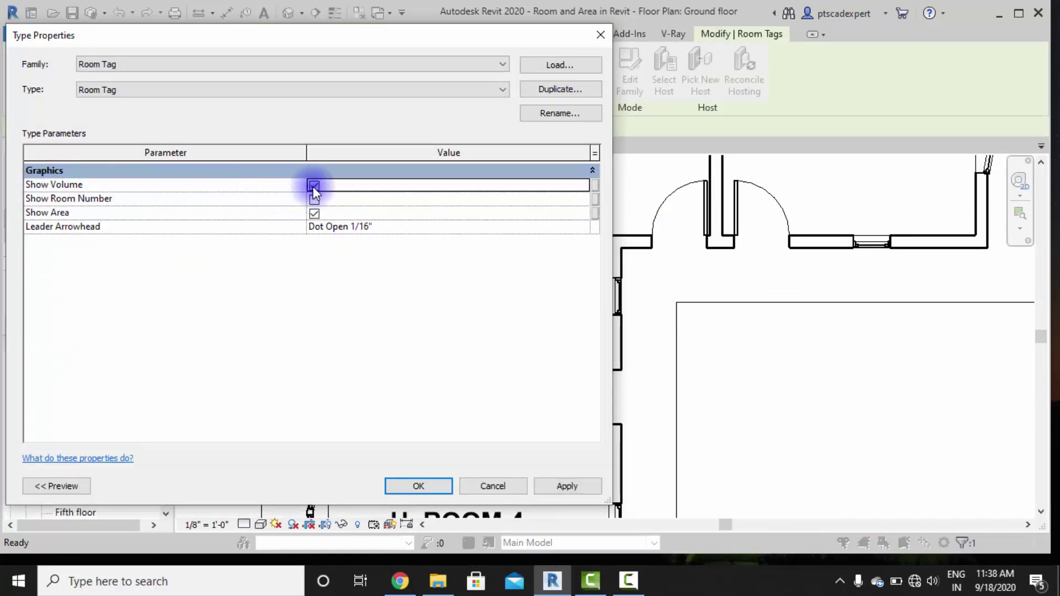
left_click(434, 485)
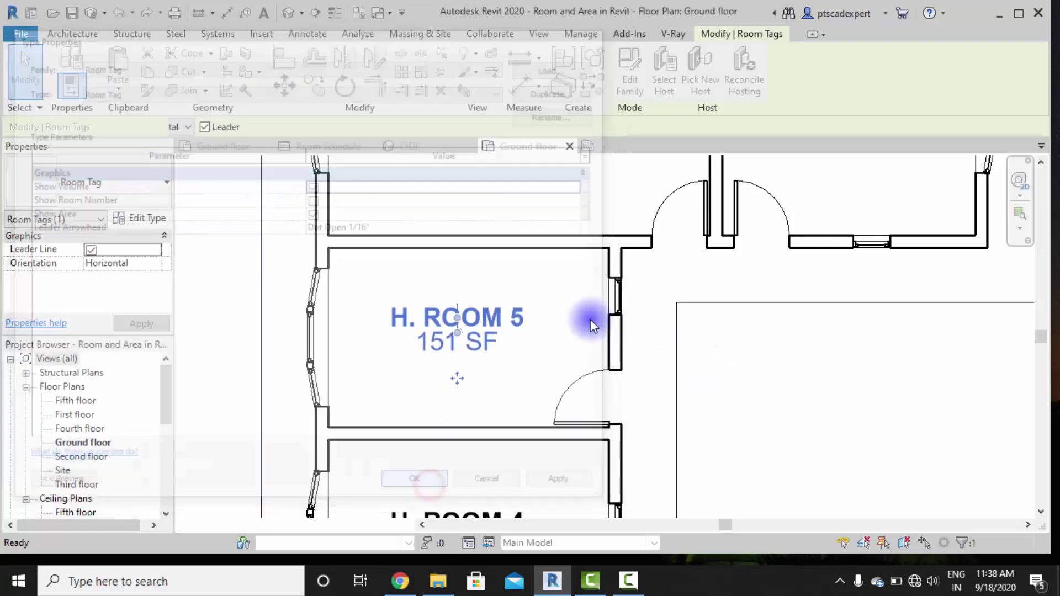
scroll(531, 342, "down", 2)
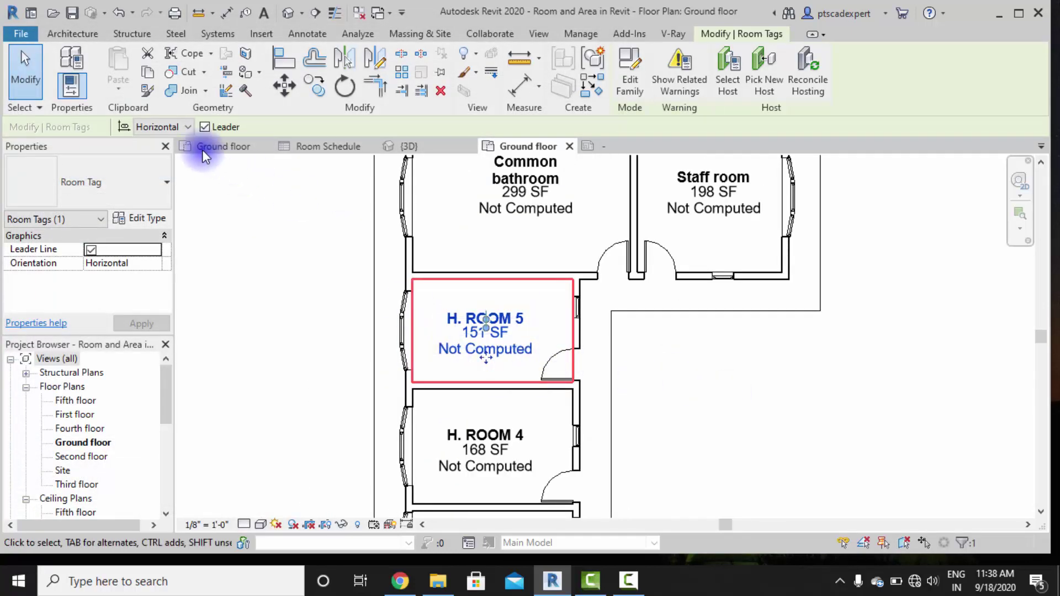
left_click(210, 126)
left_click(729, 410)
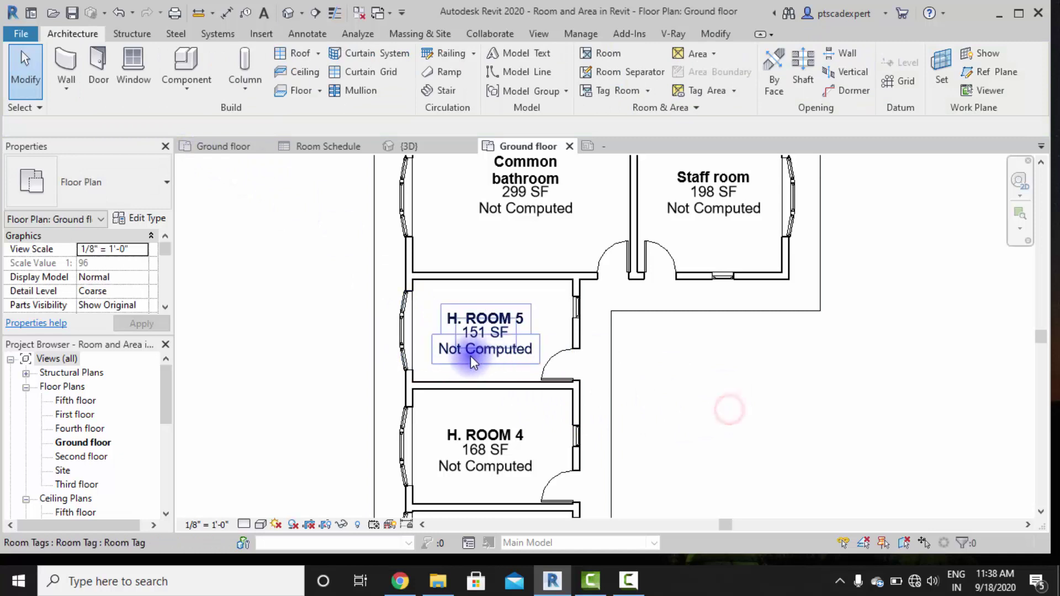
Examine the volume line in the room tags across the ground floor plan, from H. ROOM 5 to the office.
scroll(470, 355, "down", 2)
middle_click_drag(638, 413, 624, 279)
scroll(621, 406, "down", 2)
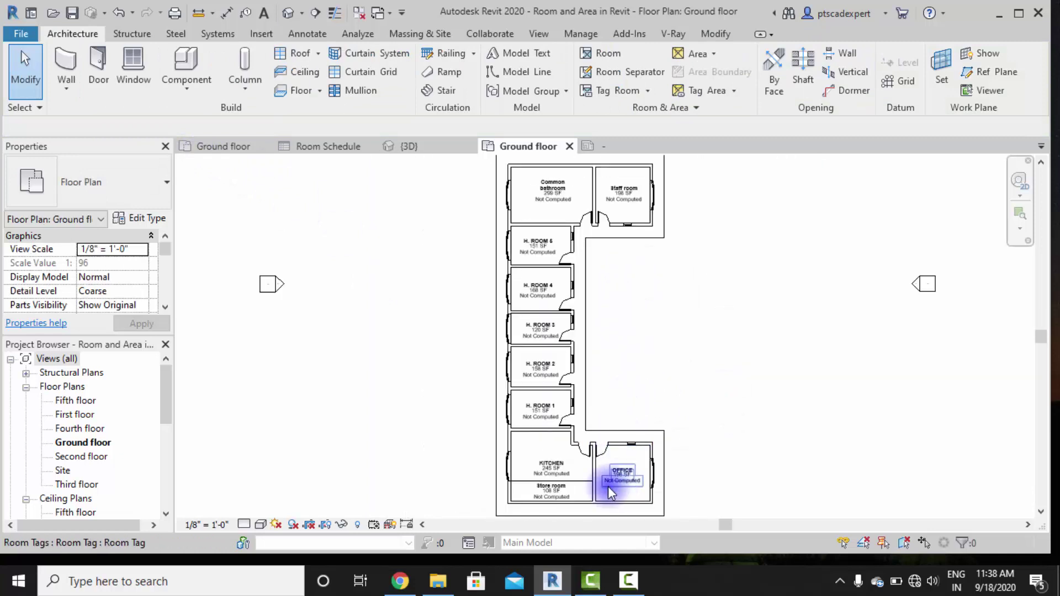
scroll(608, 486, "up", 3)
scroll(645, 479, "up", 2)
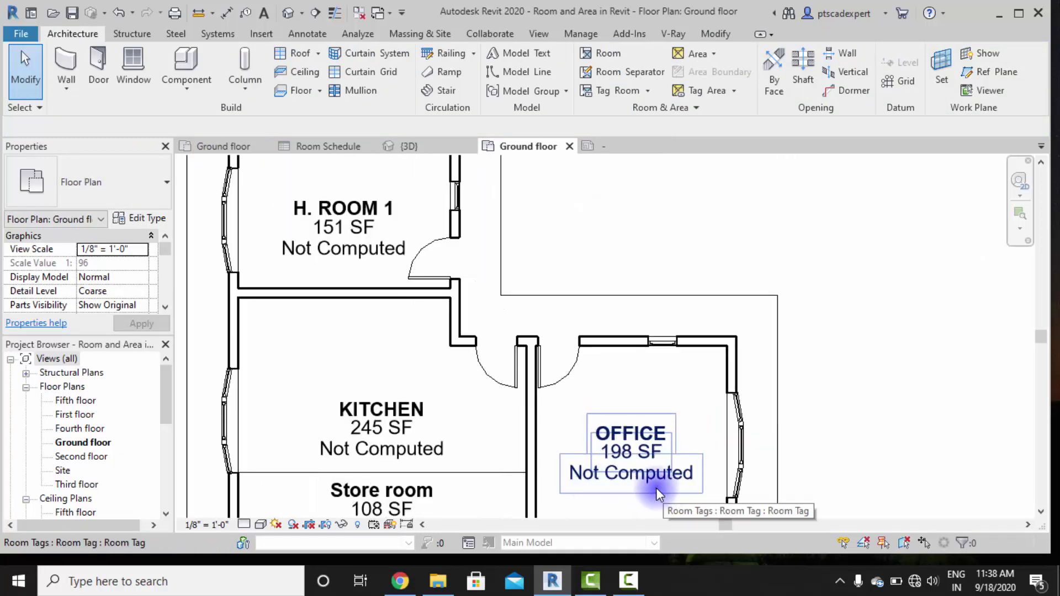
scroll(627, 436, "down", 2)
middle_click_drag(459, 264, 483, 387)
middle_click_drag(519, 327, 426, 367)
scroll(499, 313, "down", 1)
middle_click_drag(502, 303, 497, 272)
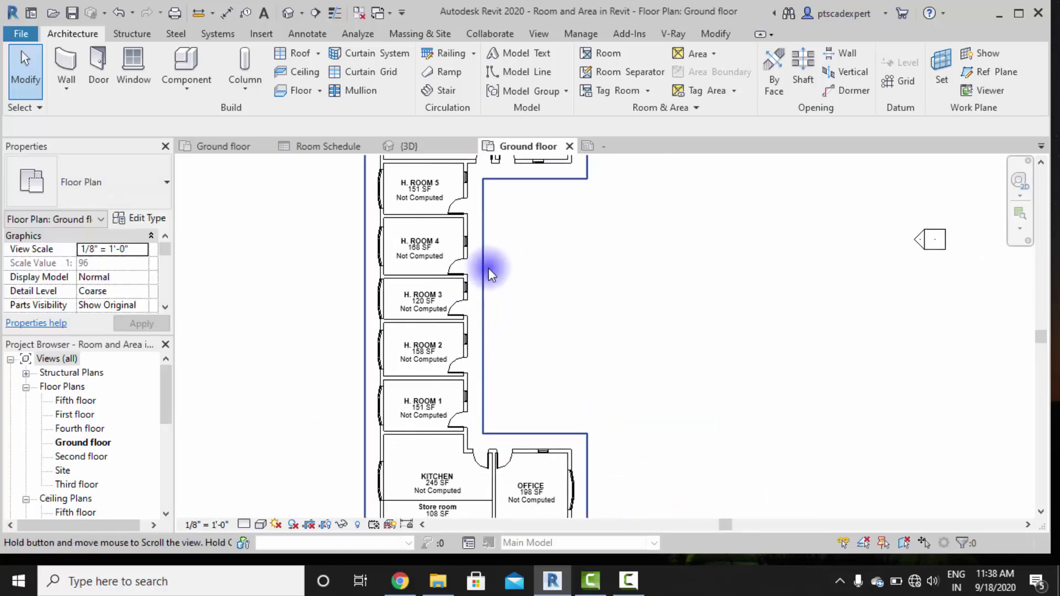
Set Volume Computations to Areas and Volumes in the Area and Volume Computations settings.
left_click(672, 108)
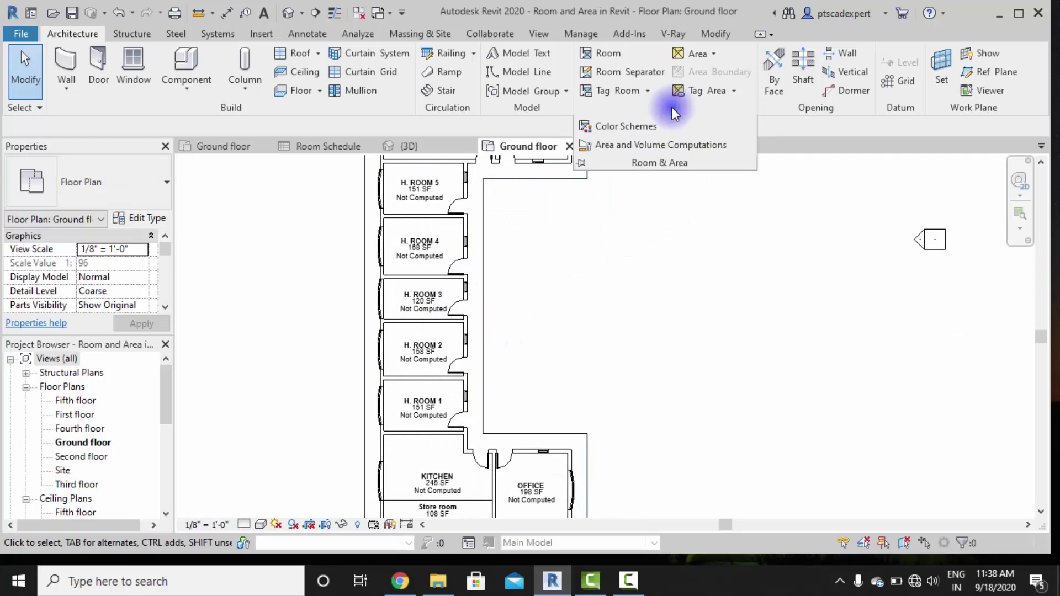
left_click(646, 147)
left_click_drag(178, 123, 728, 56)
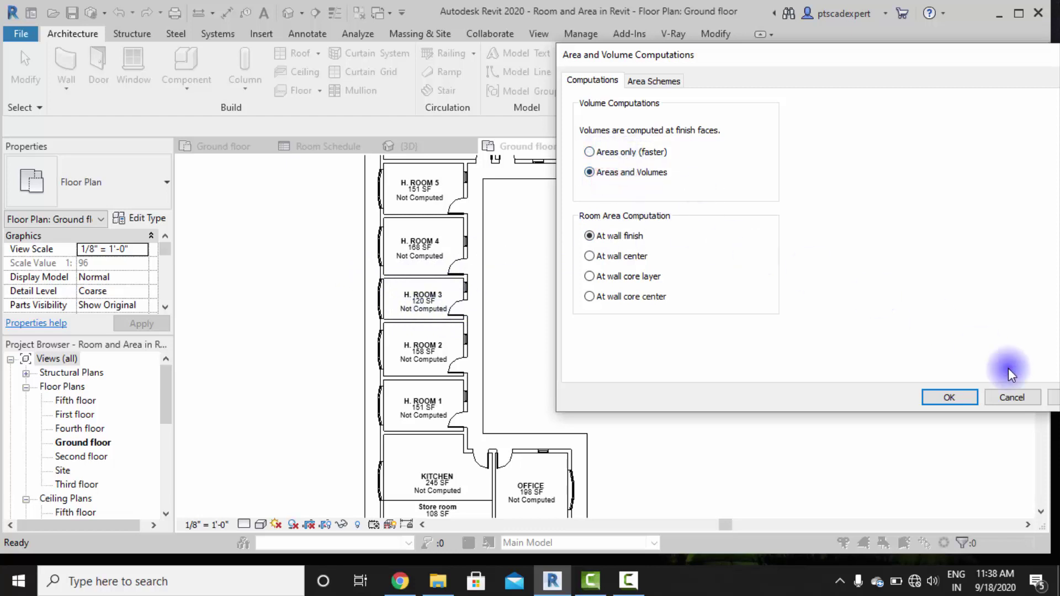
left_click_drag(933, 60, 873, 57)
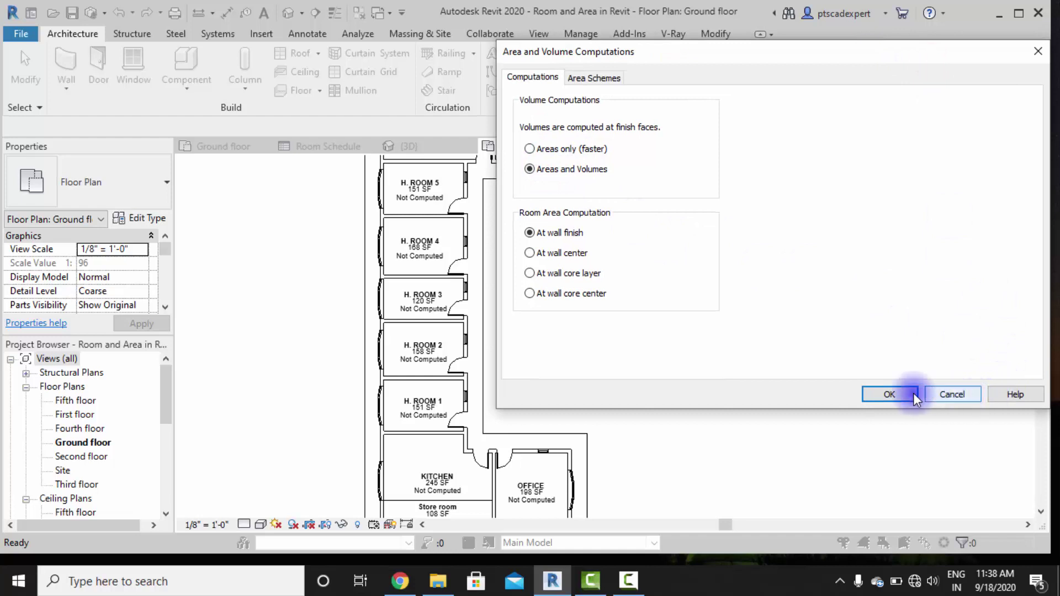
left_click(899, 392)
Examine the volumes in the room tags and select the Common bathroom room to check where its boundary runs.
scroll(422, 370, "up", 3)
middle_click_drag(434, 182, 446, 389)
middle_click_drag(436, 447, 446, 497)
middle_click_drag(418, 246, 432, 421)
scroll(507, 293, "up", 2)
middle_click_drag(484, 374, 508, 324)
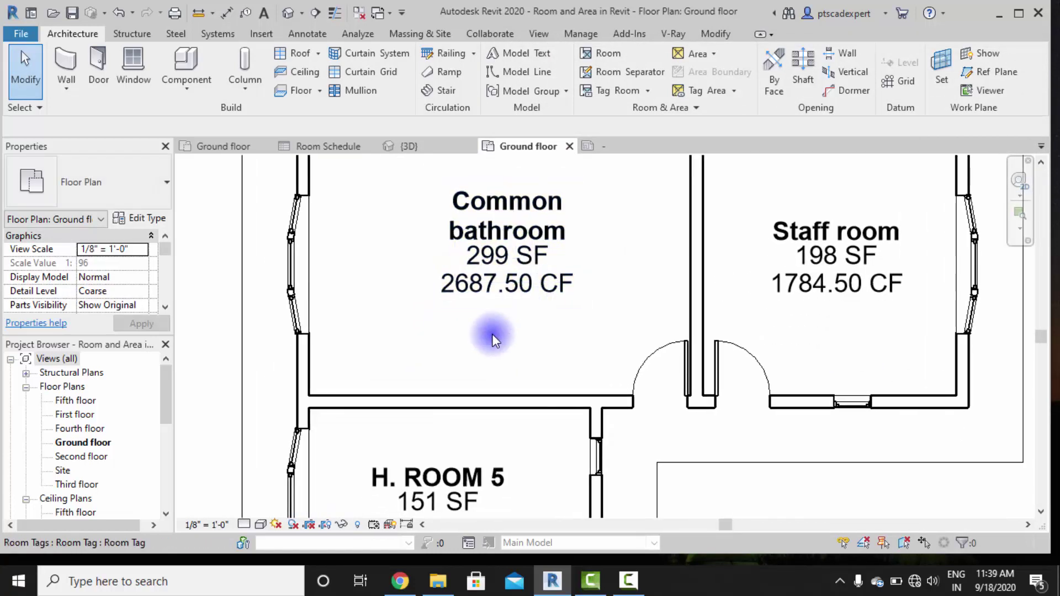
left_click(697, 108)
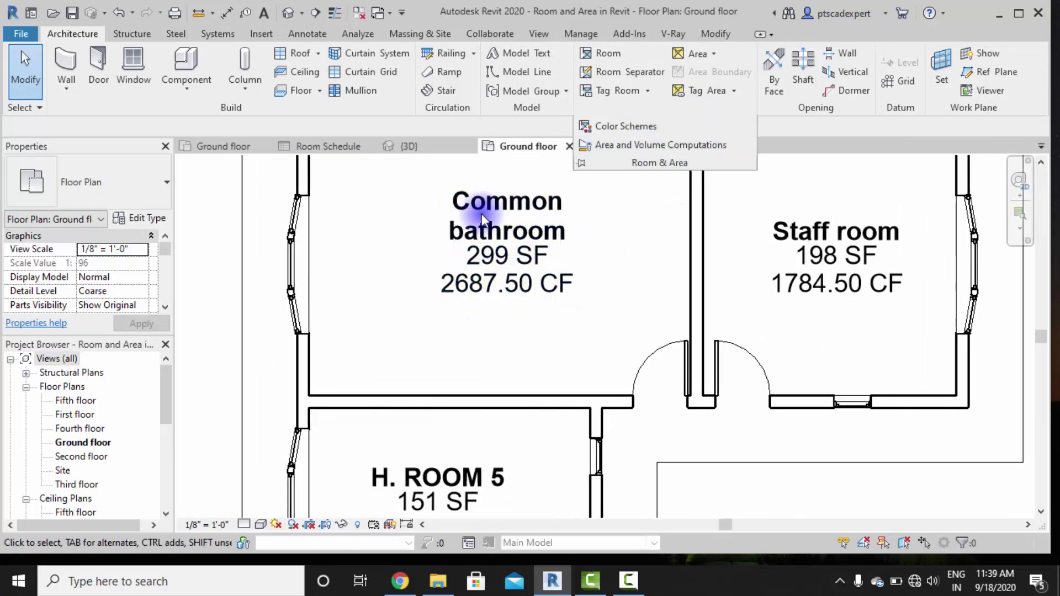
middle_click_drag(415, 231, 440, 366)
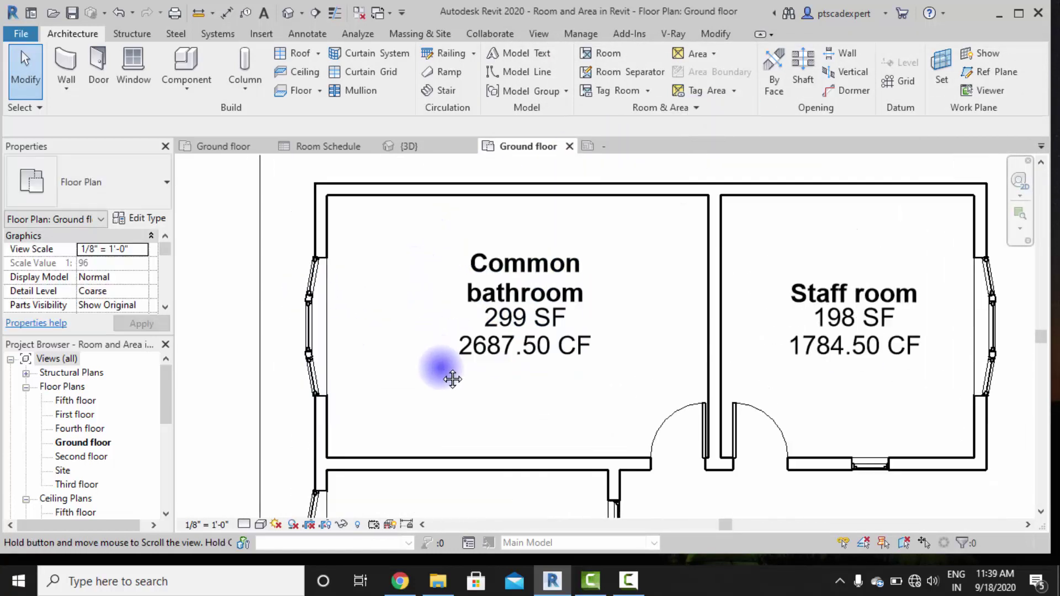
left_click(458, 266)
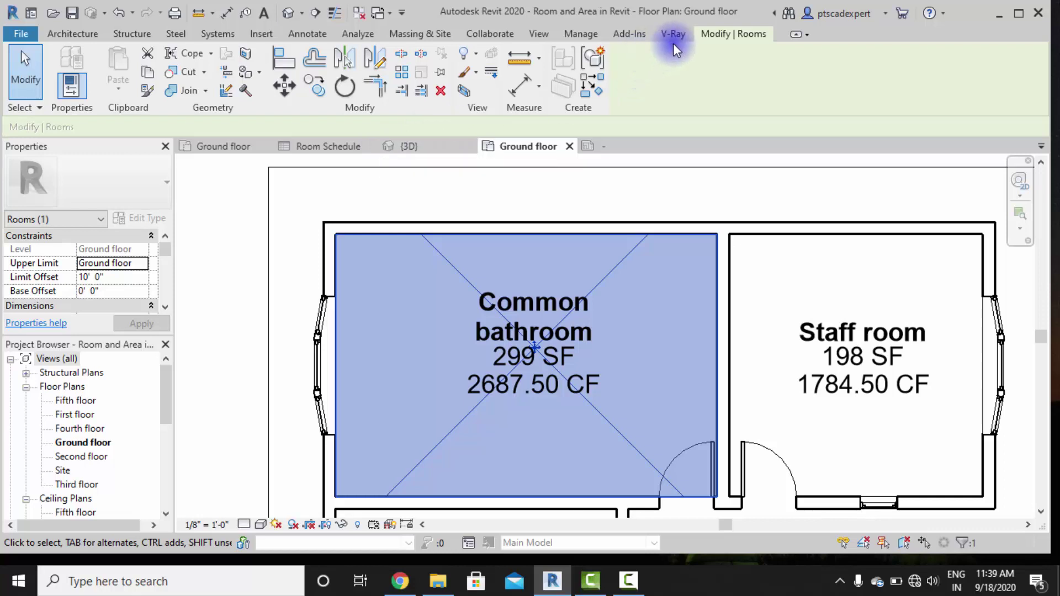
left_click(209, 204)
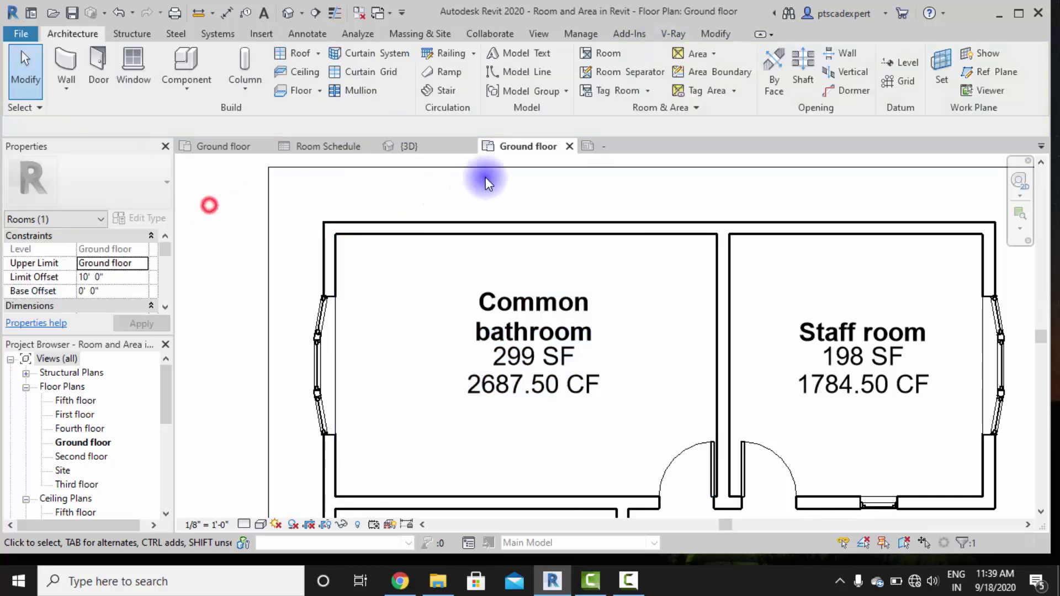
Set Room Area Computation to At wall center and select the Common bathroom room to check its boundary.
left_click(665, 113)
left_click(625, 145)
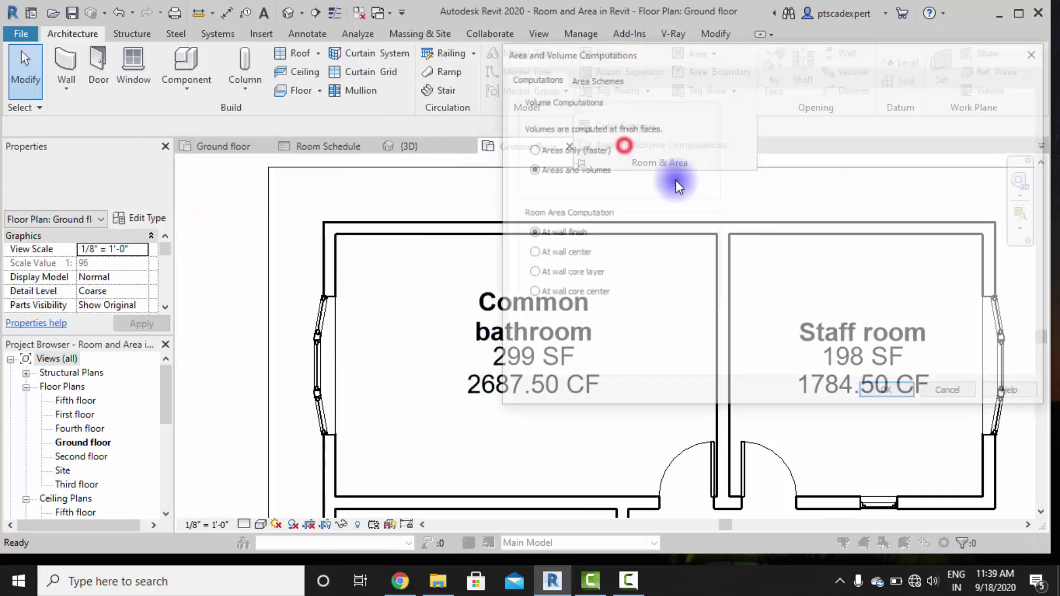
left_click(560, 253)
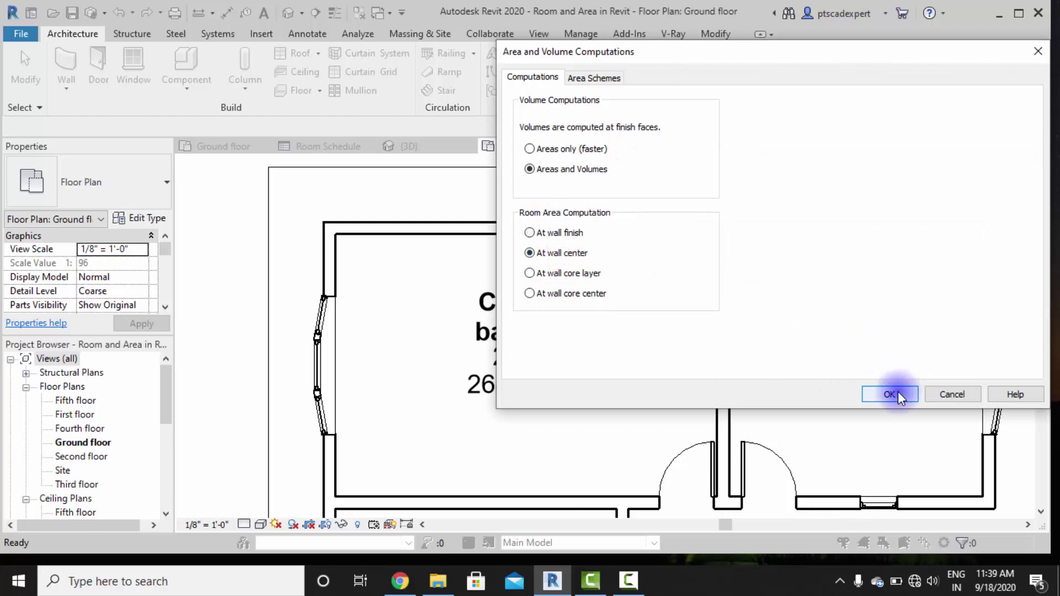
left_click(897, 392)
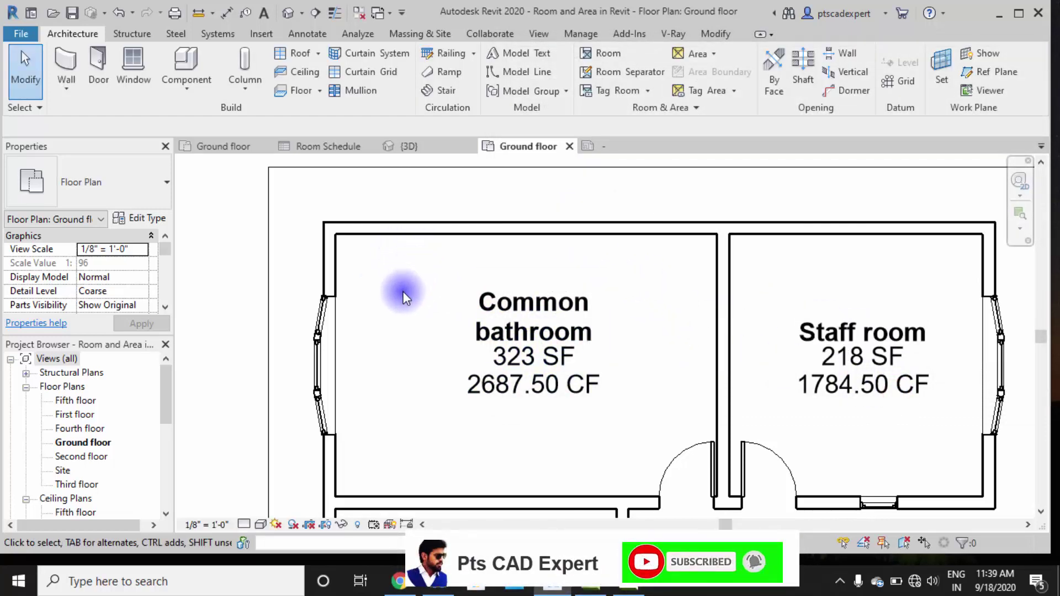
left_click(466, 276)
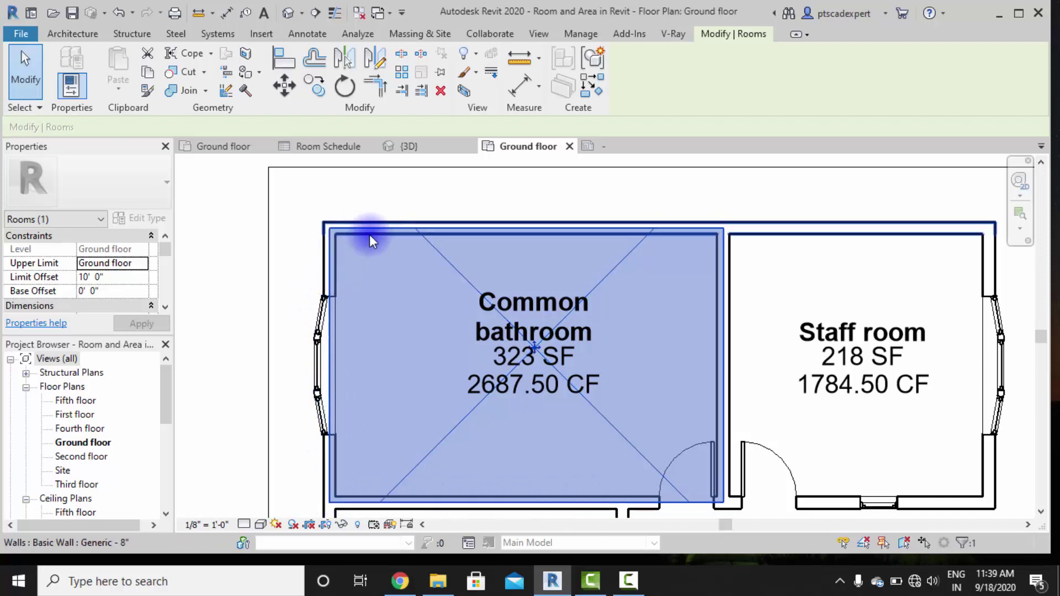
middle_click_drag(485, 350, 457, 330)
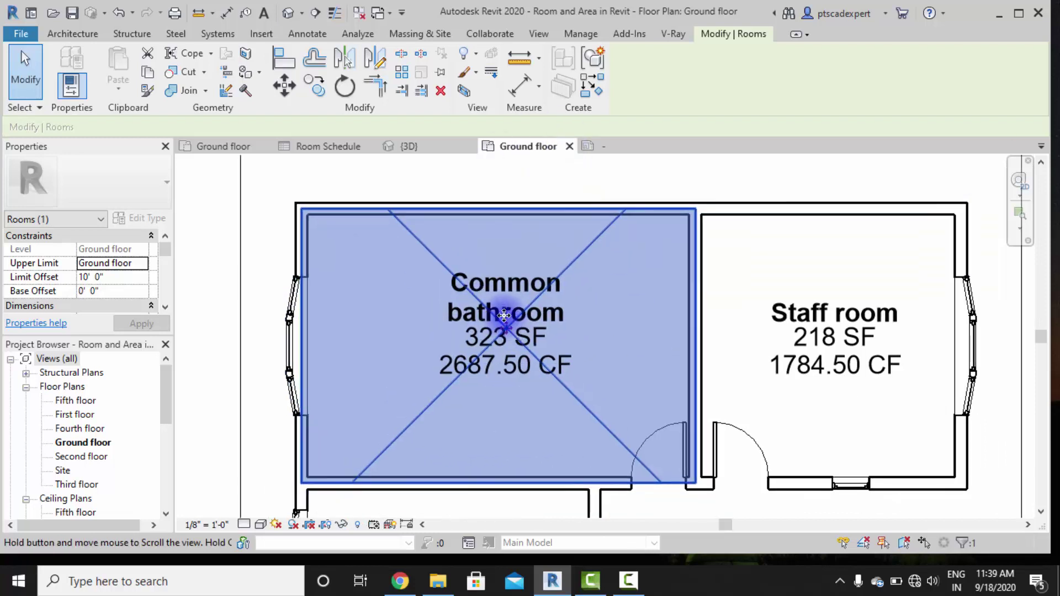
left_click(454, 191)
Set Room Area Computation back to At wall finish and check the Common bathroom's boundary against its walls.
left_click(651, 109)
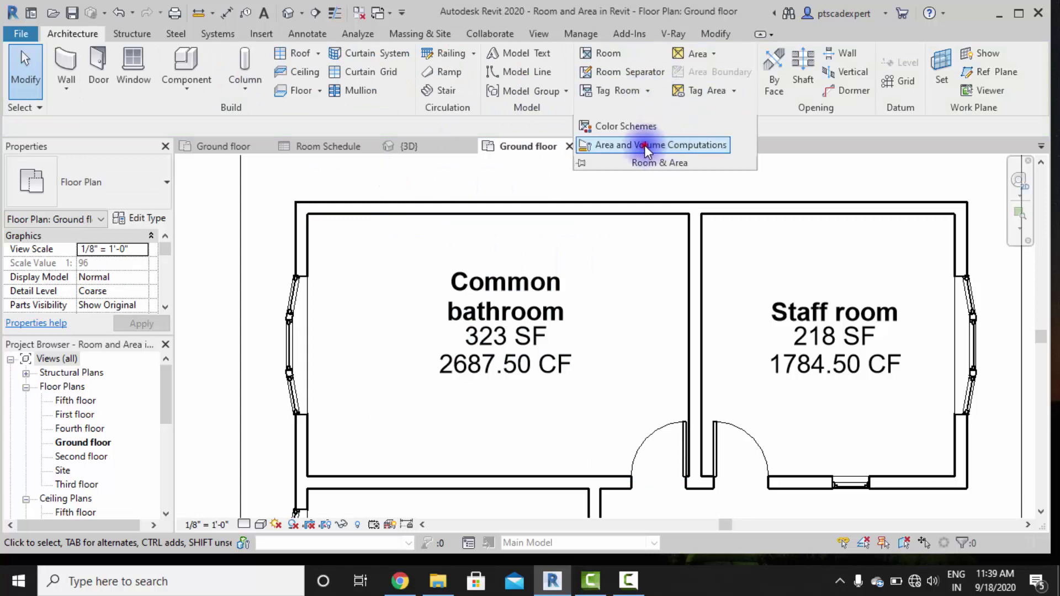
left_click(644, 144)
left_click(549, 234)
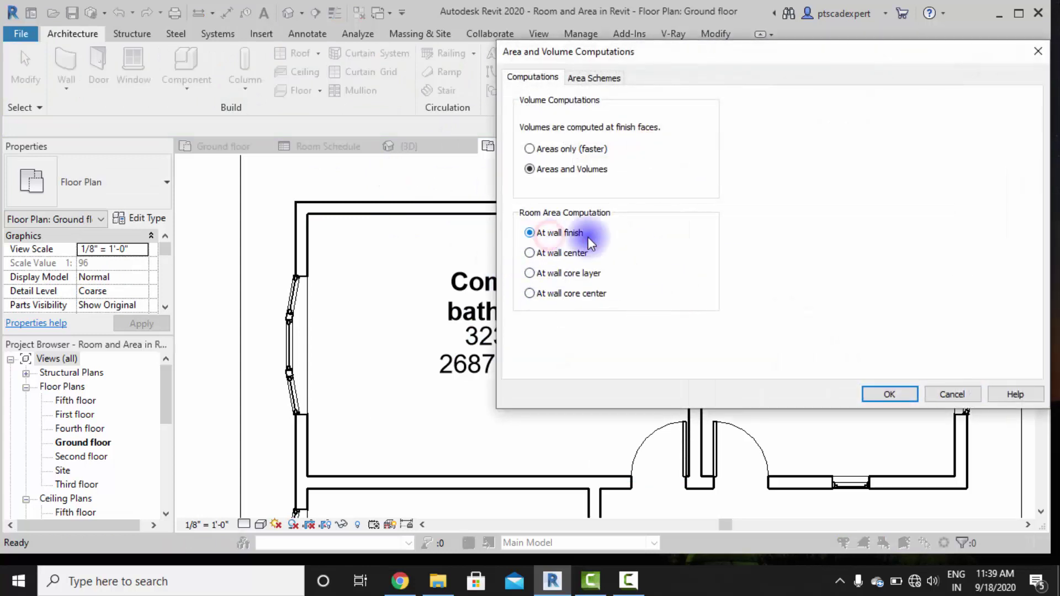
left_click(599, 80)
left_click(548, 82)
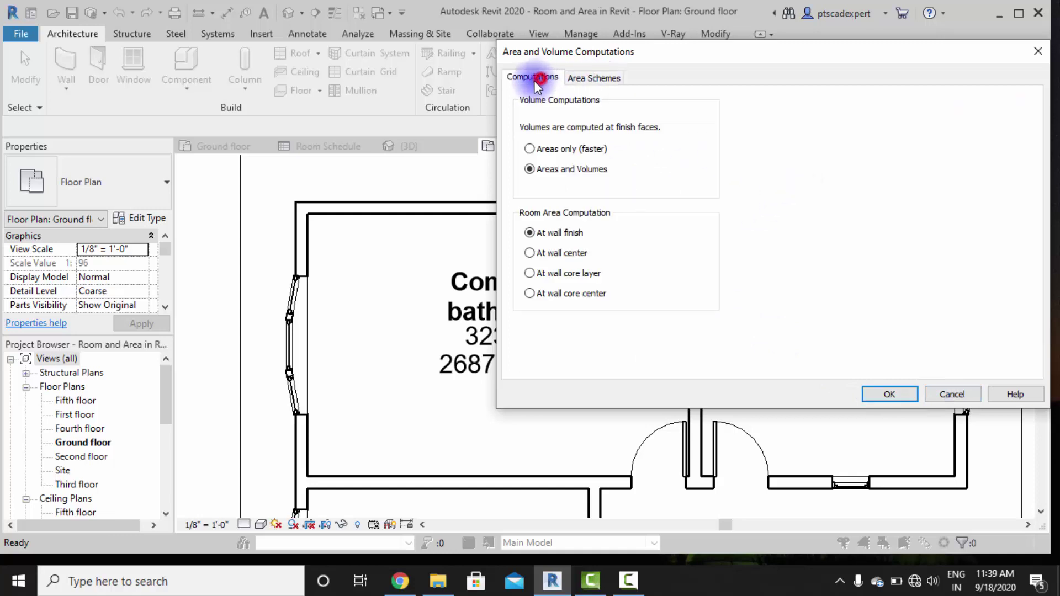
left_click(891, 394)
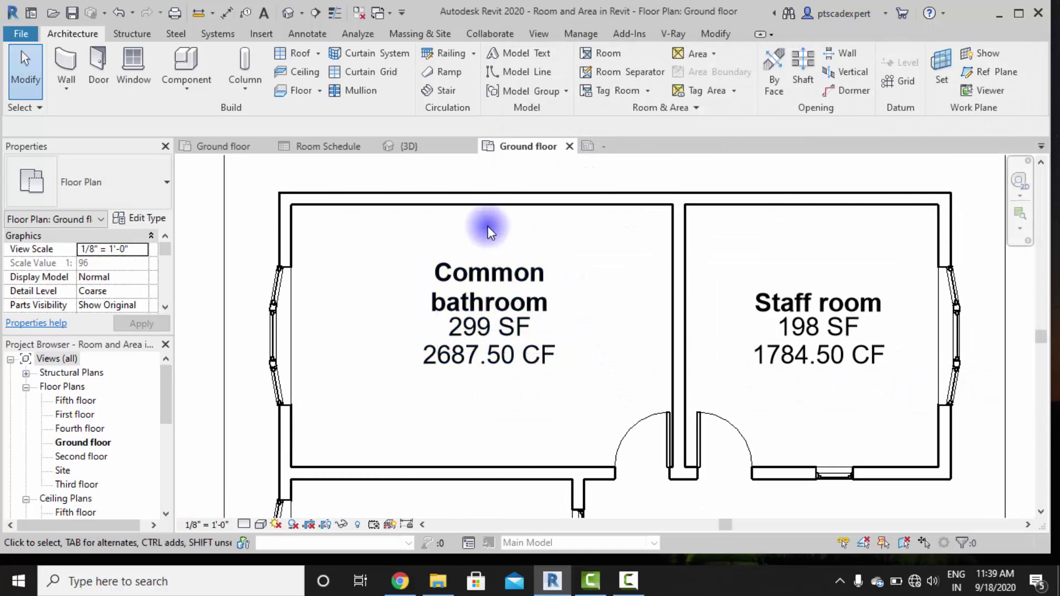
left_click(423, 244)
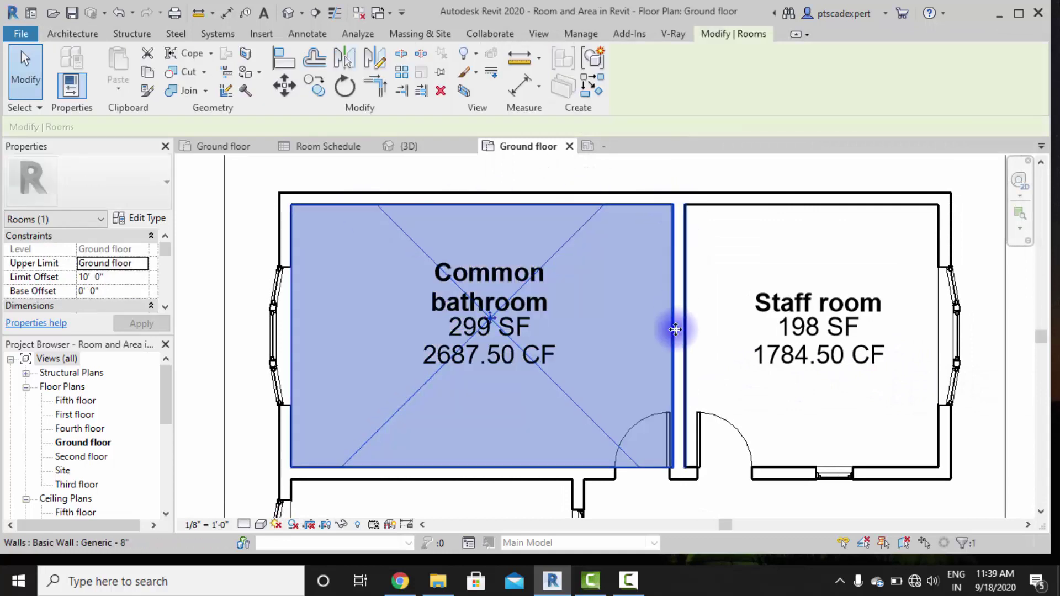
scroll(360, 315, "down", 2)
left_click(303, 292)
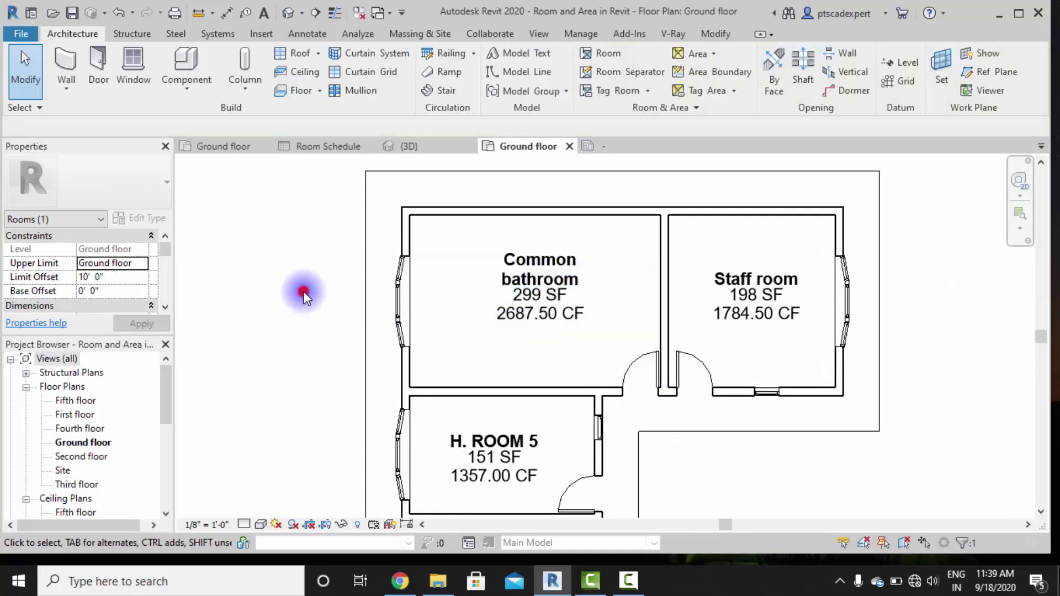
Compare the uncoloured ground floor plan with the finished project's room schedule and colour-filled plan with its Room Legend.
scroll(396, 323, "down", 4)
middle_click_drag(544, 386, 556, 265)
scroll(567, 319, "down", 2)
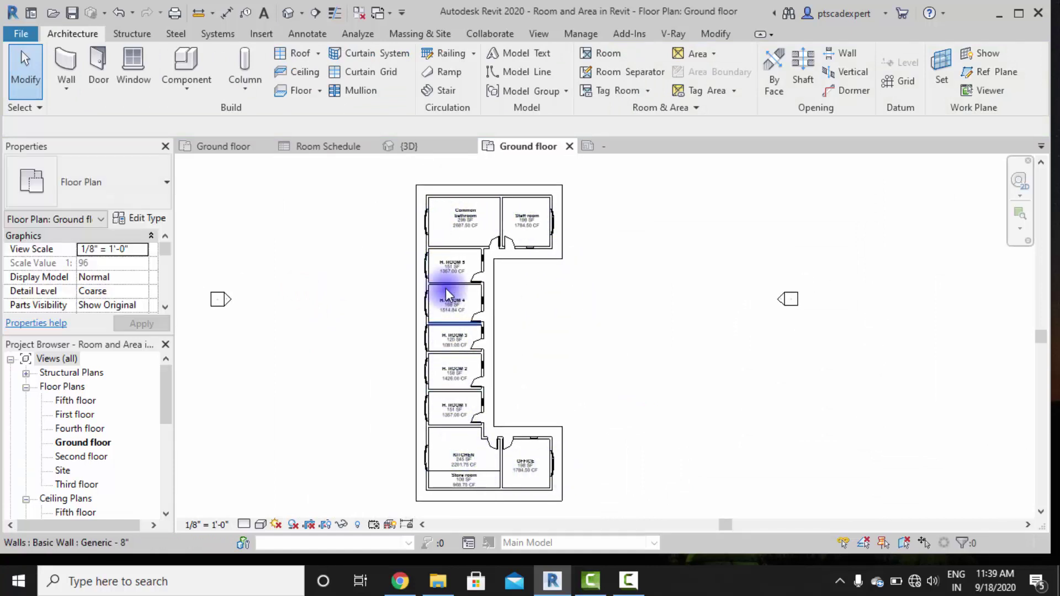
left_click(294, 147)
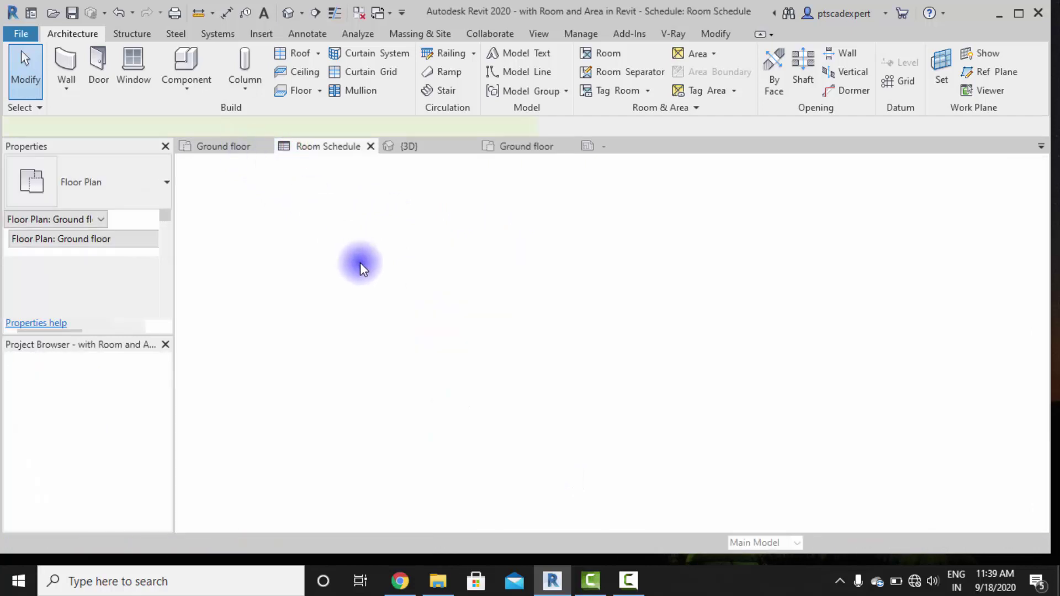
left_click(247, 146)
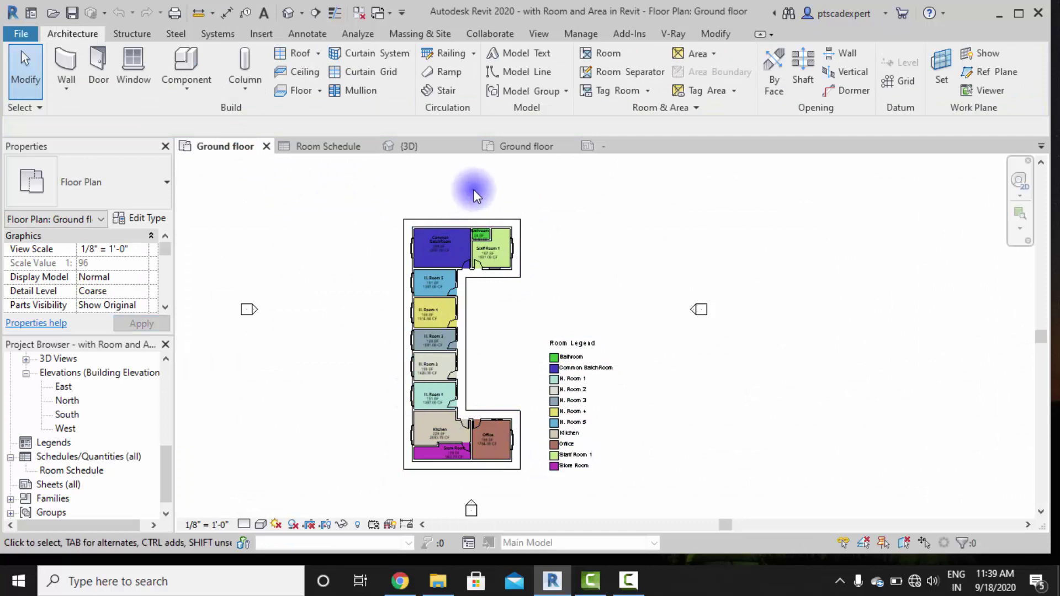
left_click(527, 146)
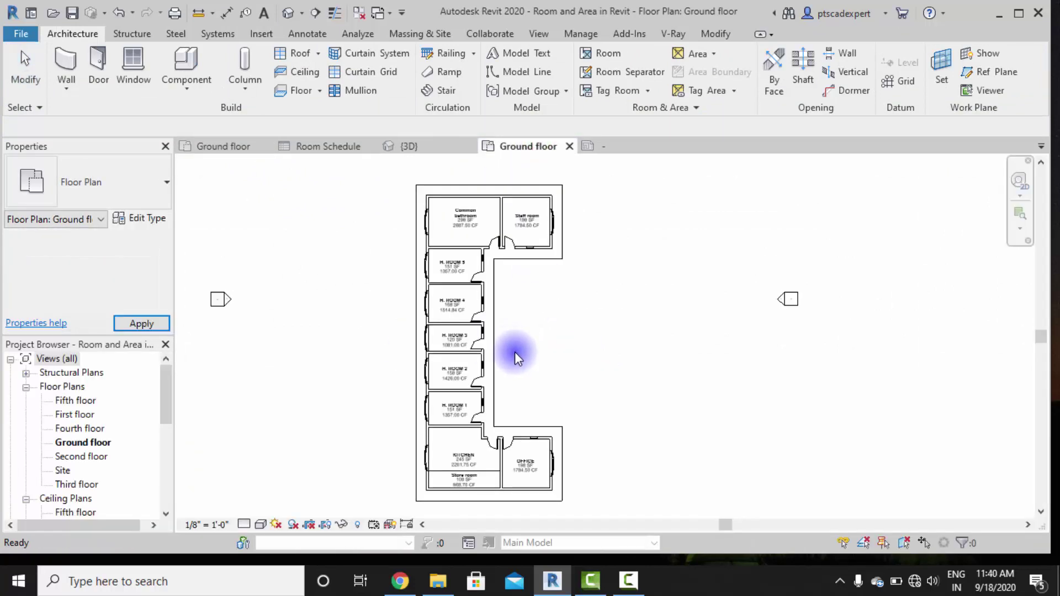
scroll(480, 358, "up", 1)
middle_click_drag(524, 336, 606, 304)
scroll(535, 320, "down", 1)
middle_click_drag(622, 348, 585, 370)
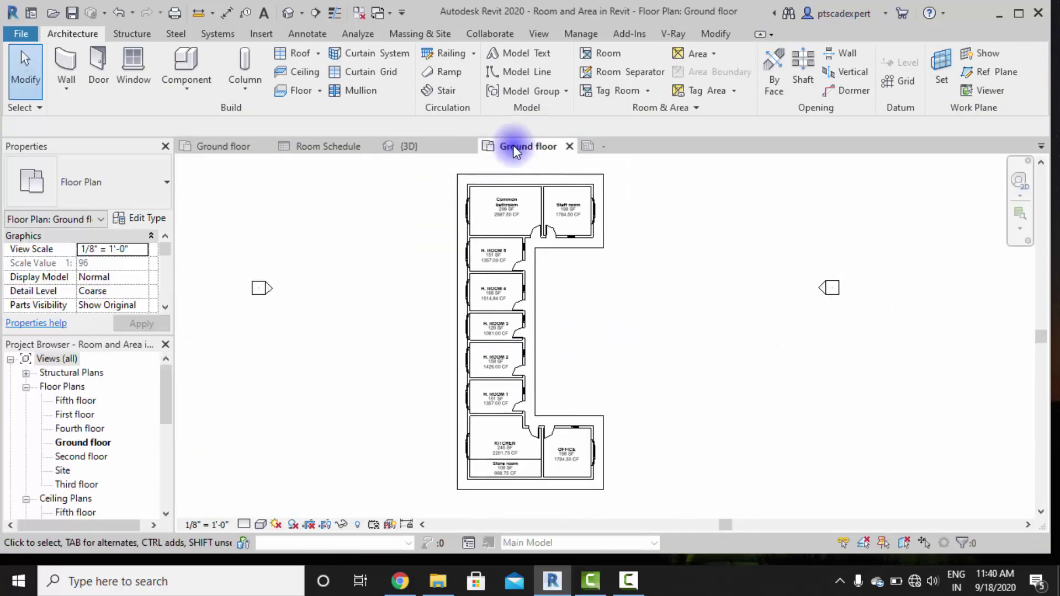
Review the Name and Department color schemes in the Rooms category, leaving the Name scheme selected.
left_click(660, 105)
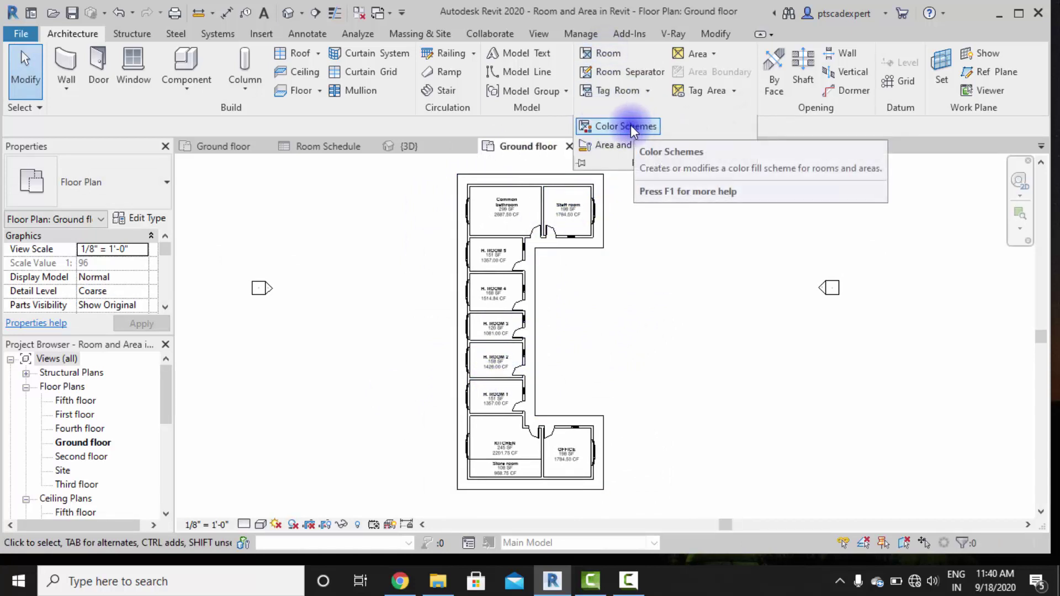
left_click(629, 126)
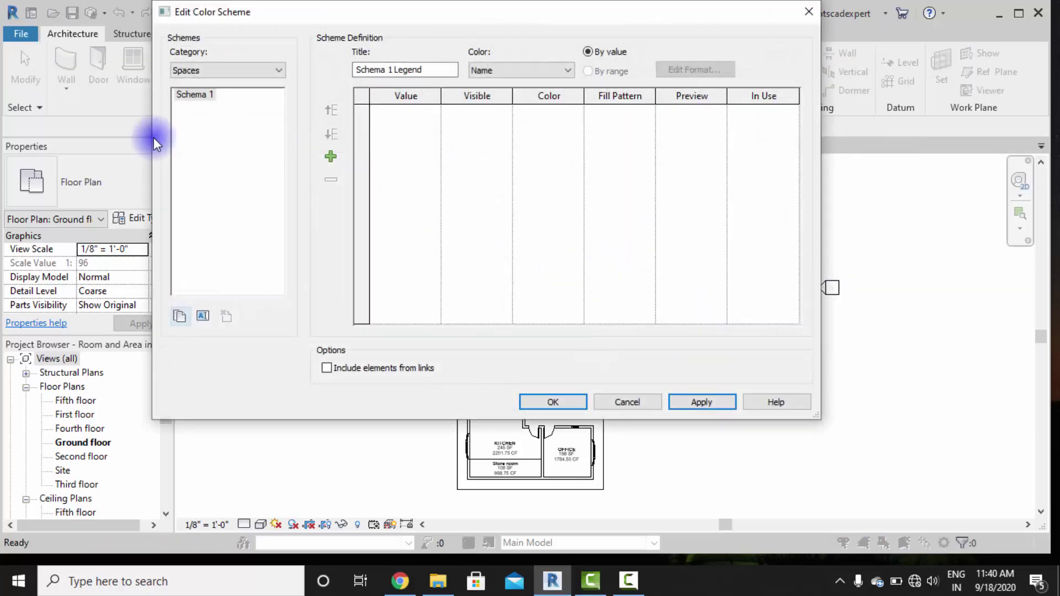
left_click(234, 71)
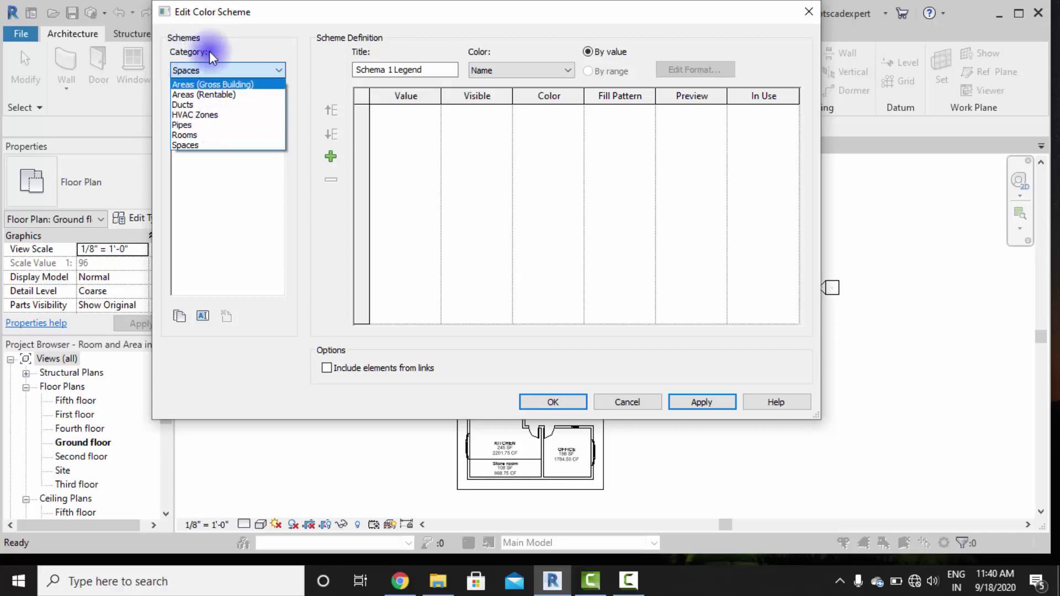
left_click(191, 133)
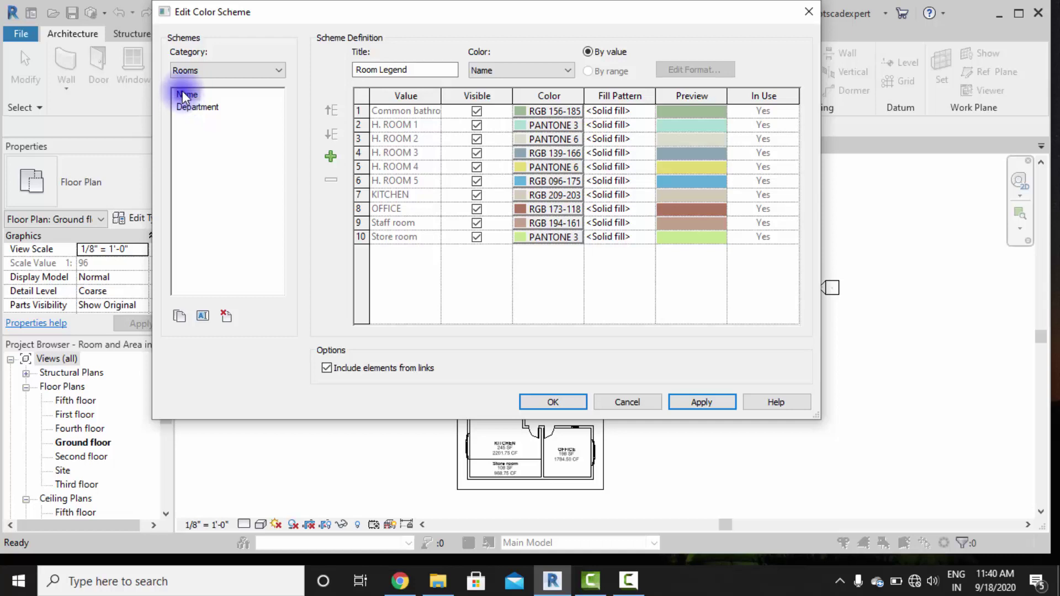
left_click(189, 106)
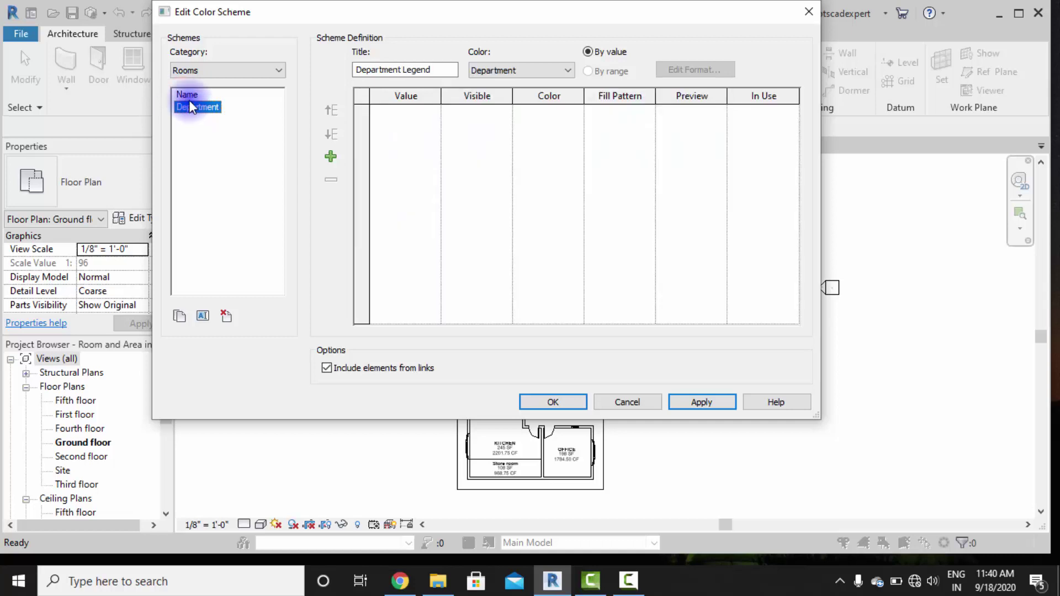
left_click(188, 93)
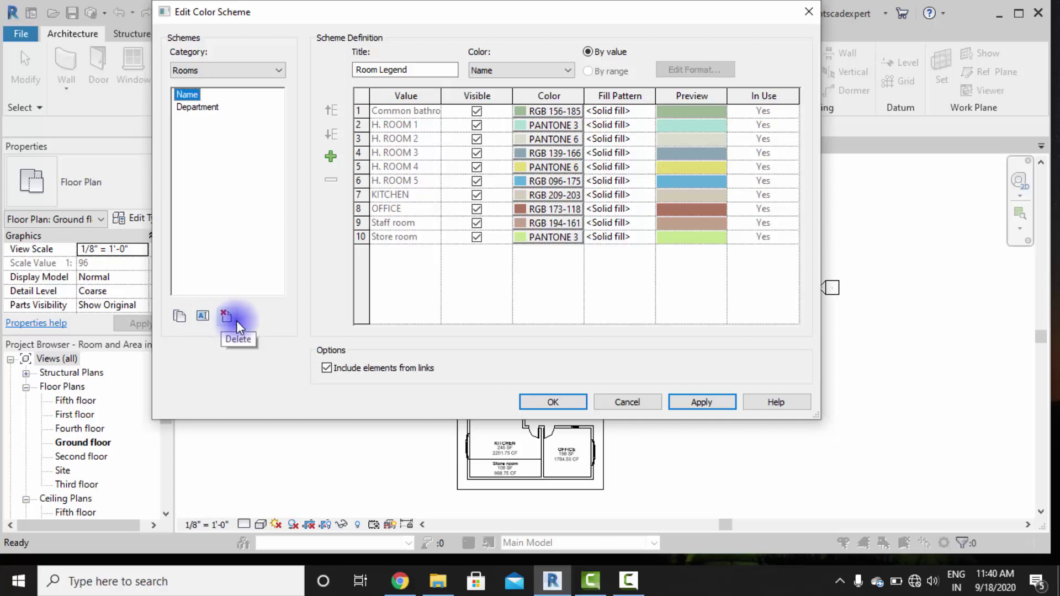
left_click(552, 400)
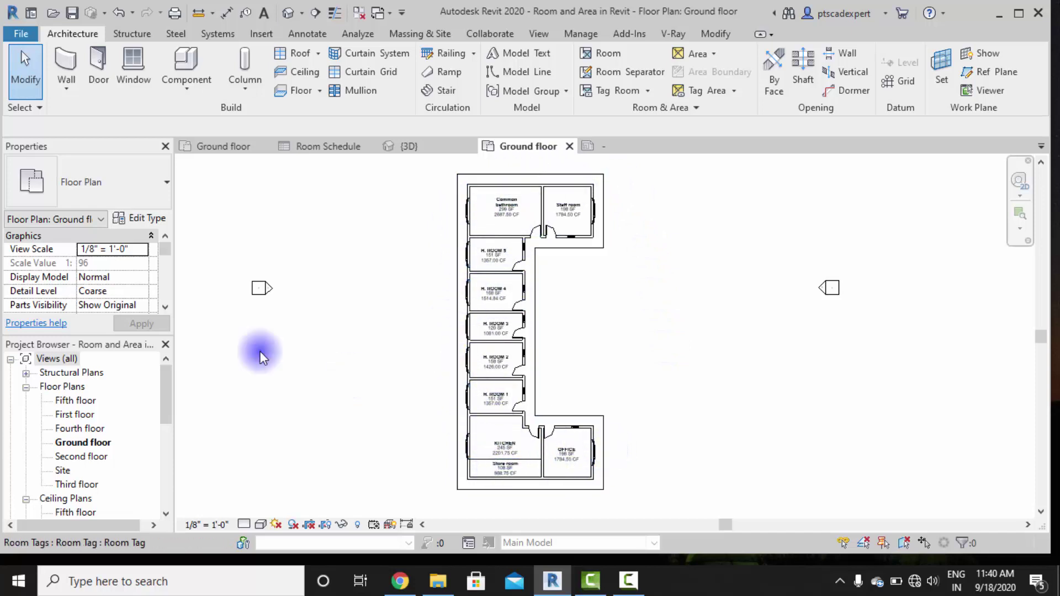
Assign the Rooms category's Name color scheme to the ground floor plan view.
left_click(165, 307)
left_click(166, 307)
left_click(166, 307)
left_click(166, 306)
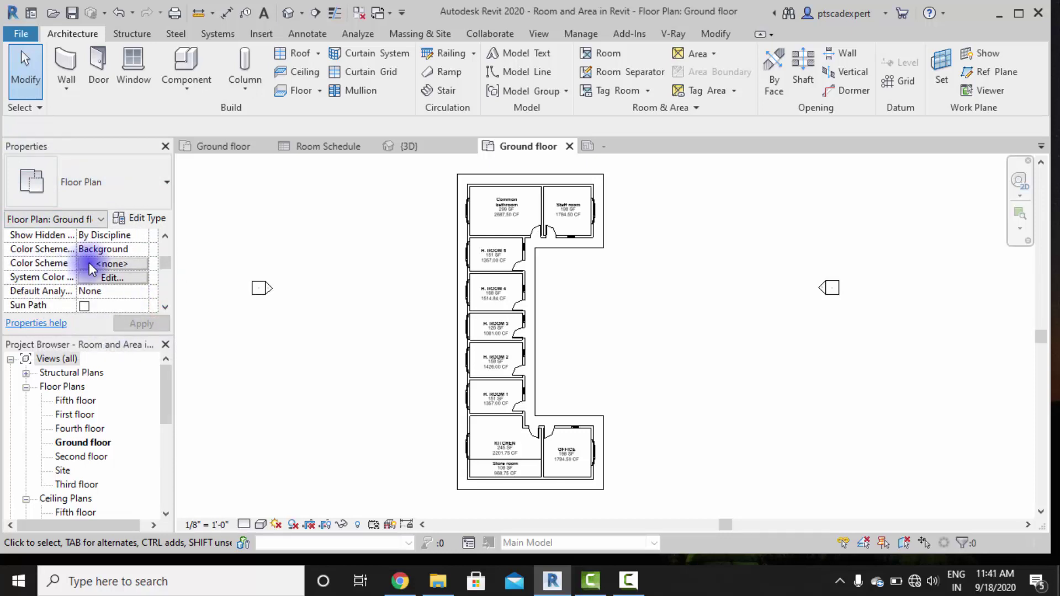
left_click(109, 264)
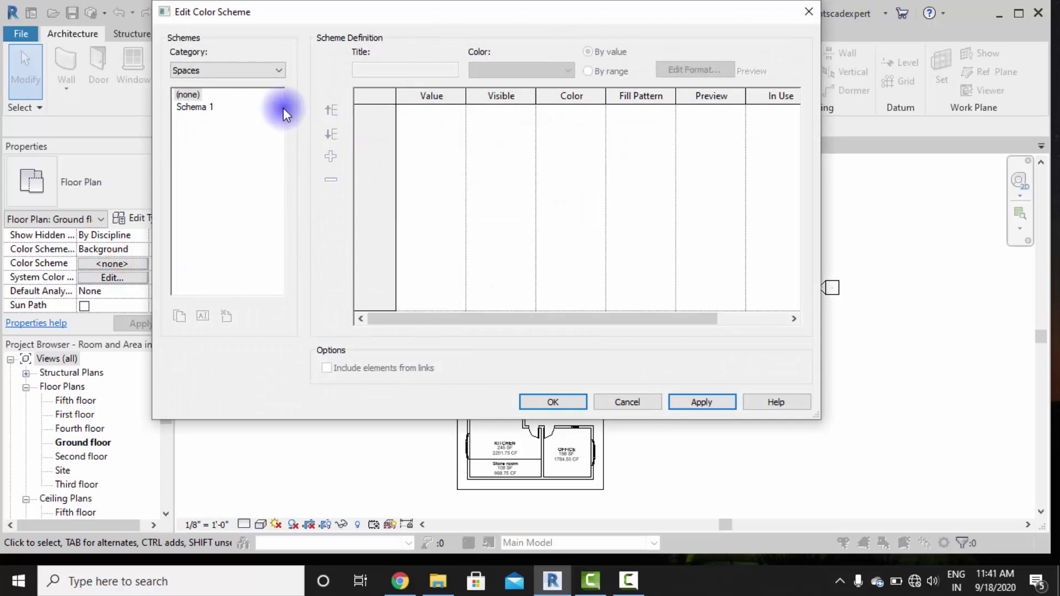
left_click(210, 69)
left_click(191, 95)
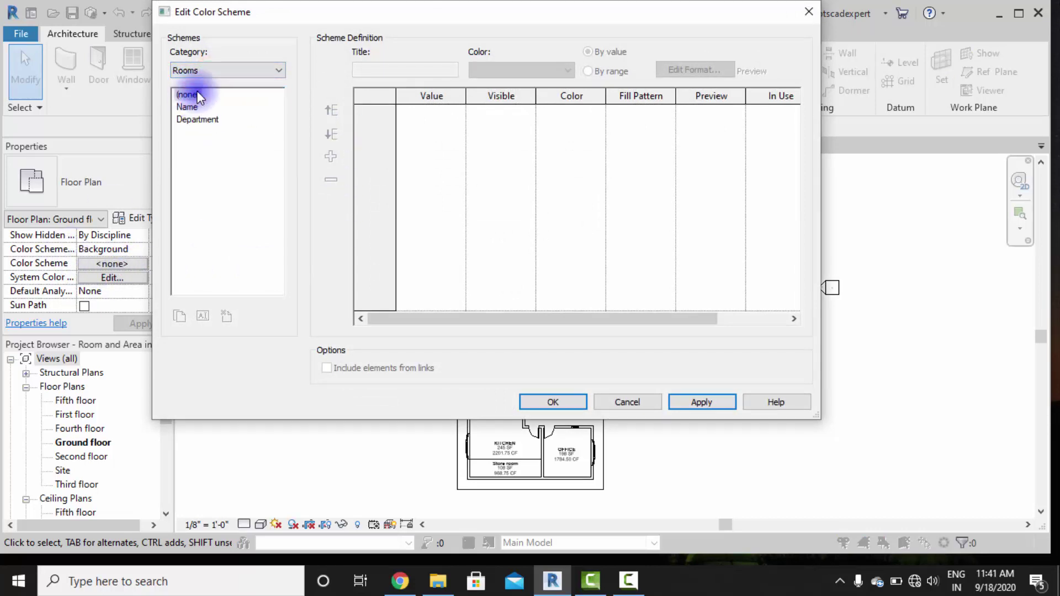
left_click(188, 107)
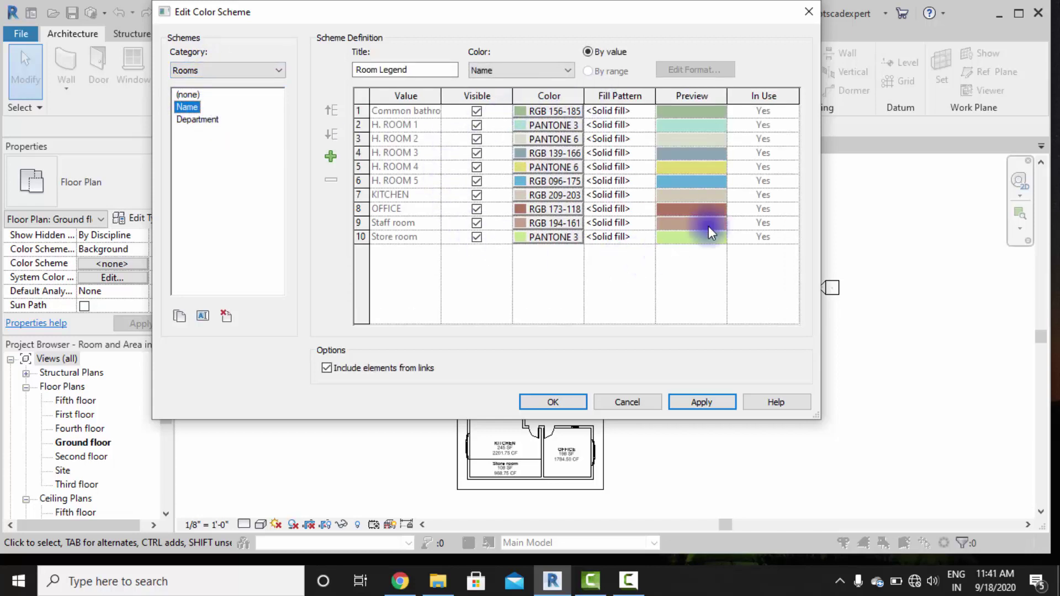
left_click(550, 403)
Examine the color fills of the individual rooms across the ground floor plan.
middle_click_drag(697, 446, 648, 432)
middle_click_drag(627, 336, 661, 342)
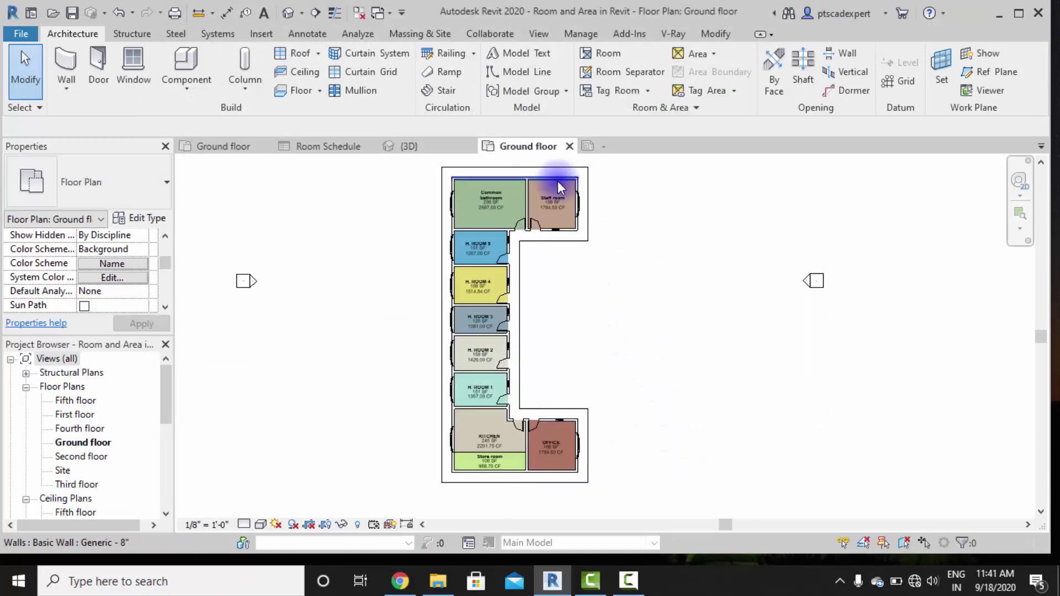
scroll(537, 453, "up", 3)
middle_click_drag(543, 453, 514, 456)
middle_click_drag(609, 356, 507, 286)
scroll(502, 276, "down", 1)
middle_click_drag(577, 392, 604, 377)
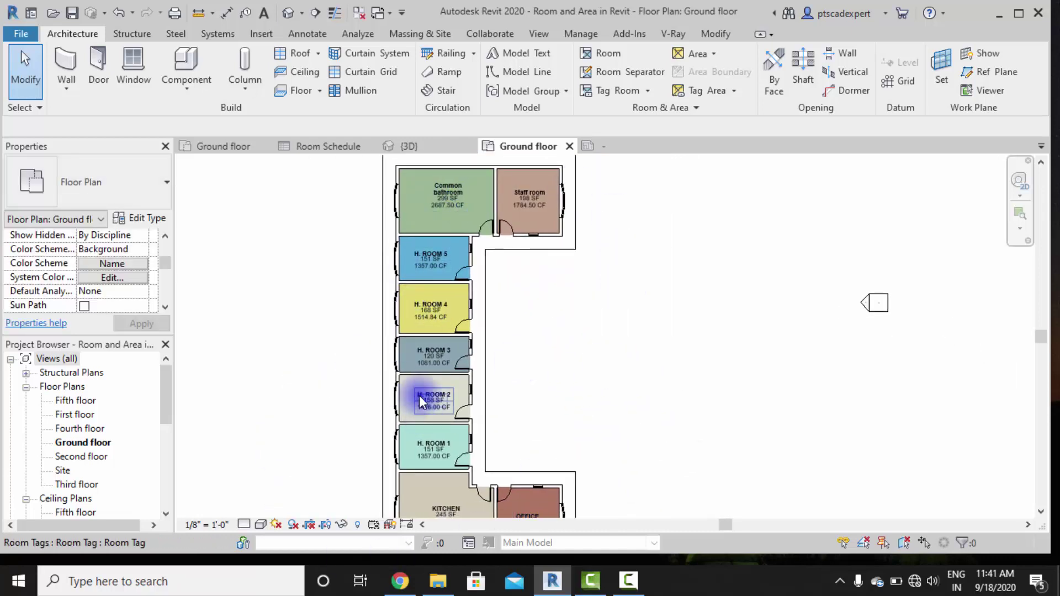
scroll(457, 406, "down", 1)
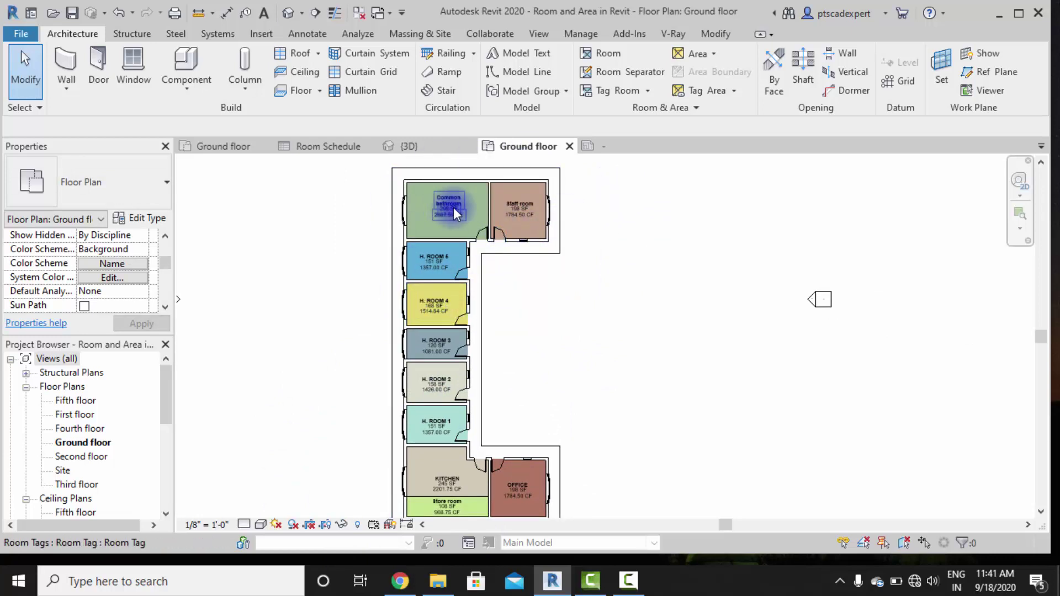
Set the Common bathroom's color to Green in the view's Name color scheme.
left_click(118, 263)
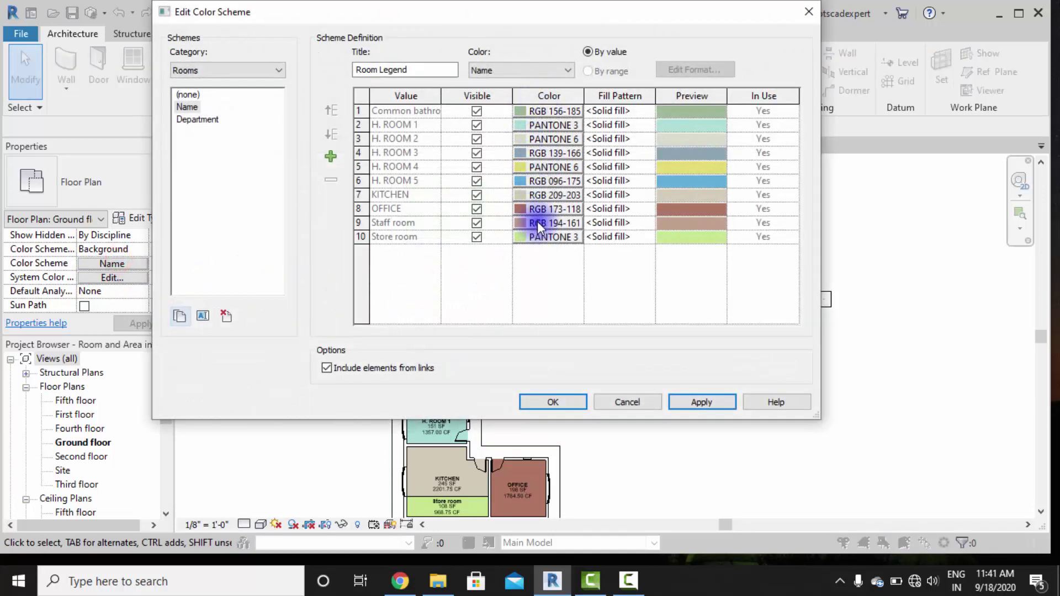
left_click(539, 113)
left_click(324, 229)
left_click(552, 314)
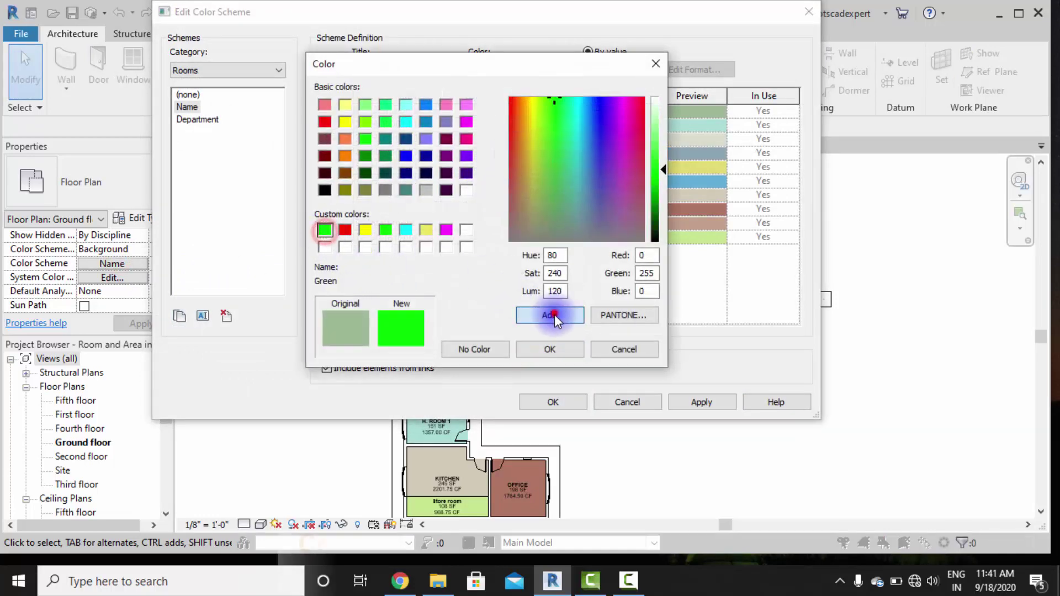
left_click(549, 349)
Set H. ROOM 1 to Red and H. ROOM 2 to a light violet-blue, and apply the scheme to the plan.
left_click(517, 127)
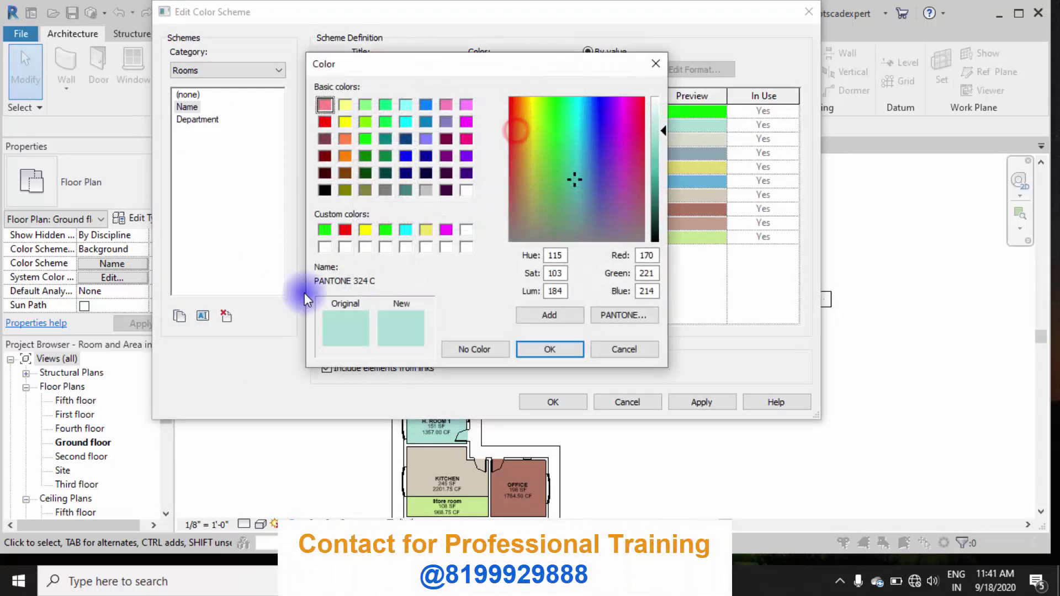
left_click(345, 230)
left_click(550, 349)
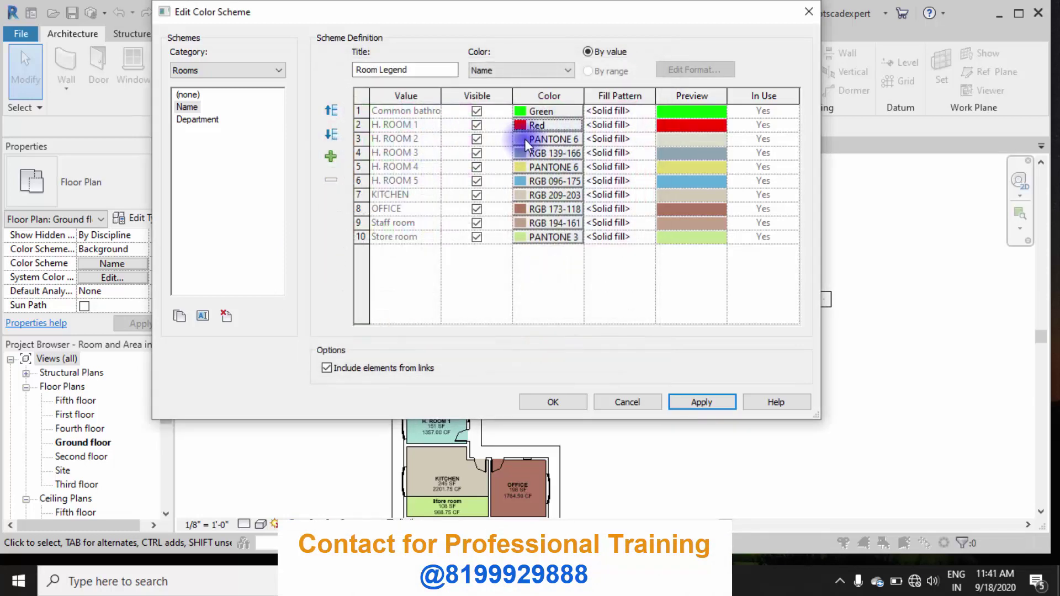
left_click(524, 140)
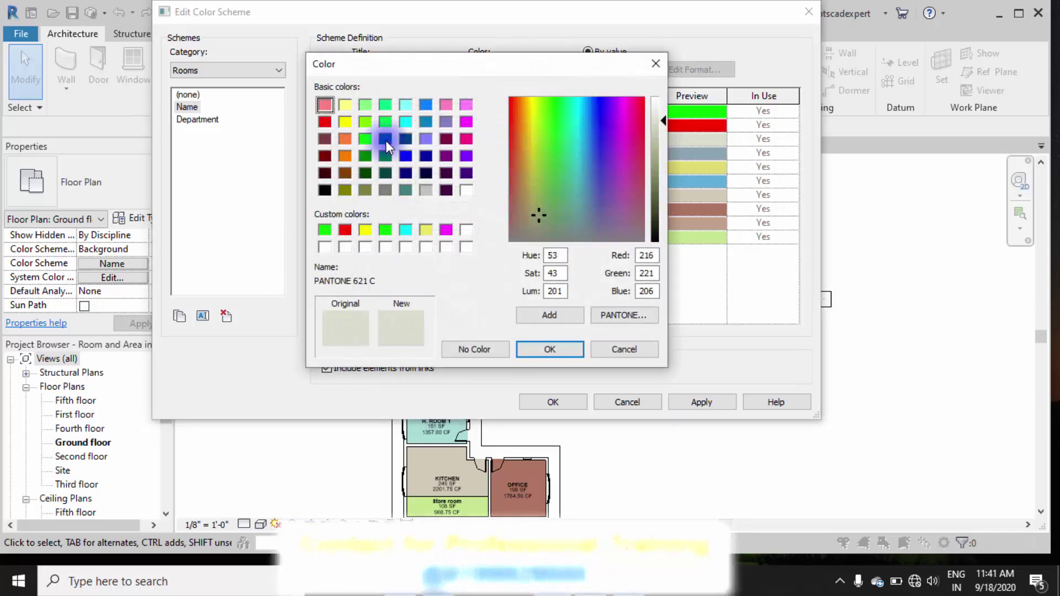
left_click(426, 138)
left_click(544, 348)
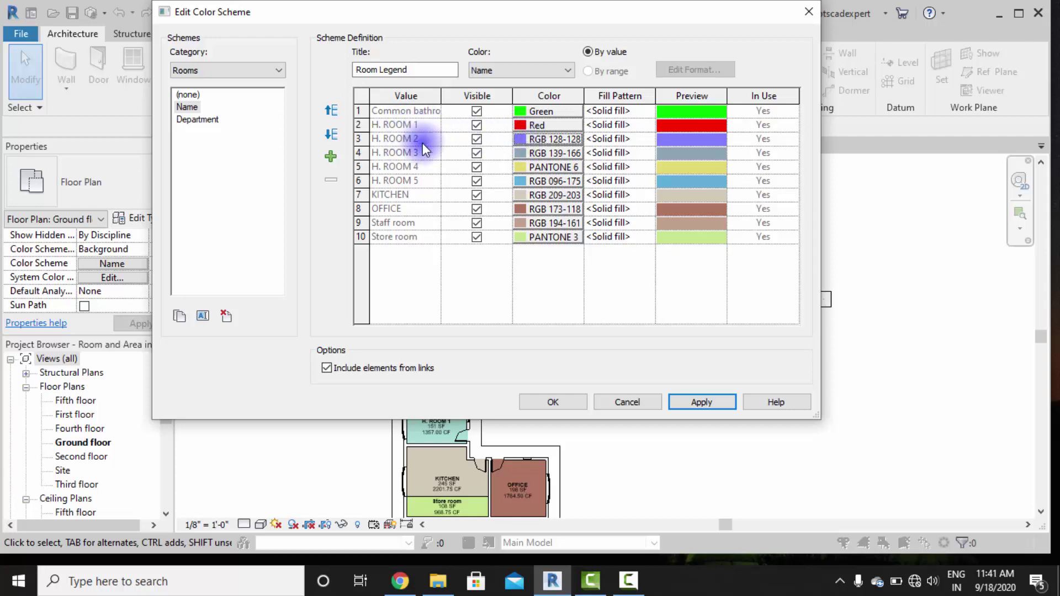
left_click(577, 406)
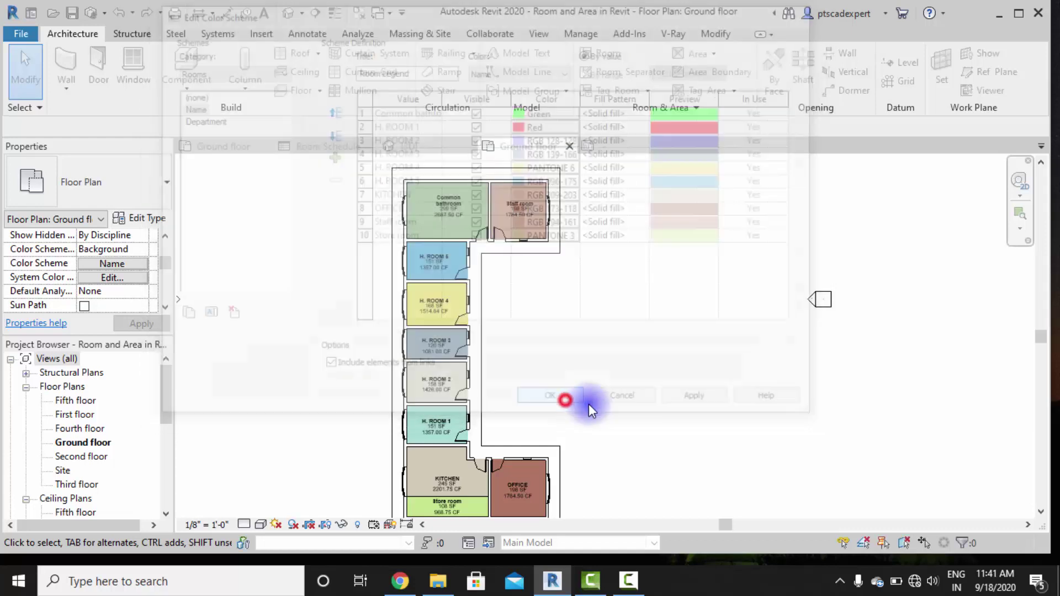
Check the new fills of the Common bathroom, H. ROOM 1 and H. ROOM 2 in the ground floor plan.
scroll(453, 435, "up", 2)
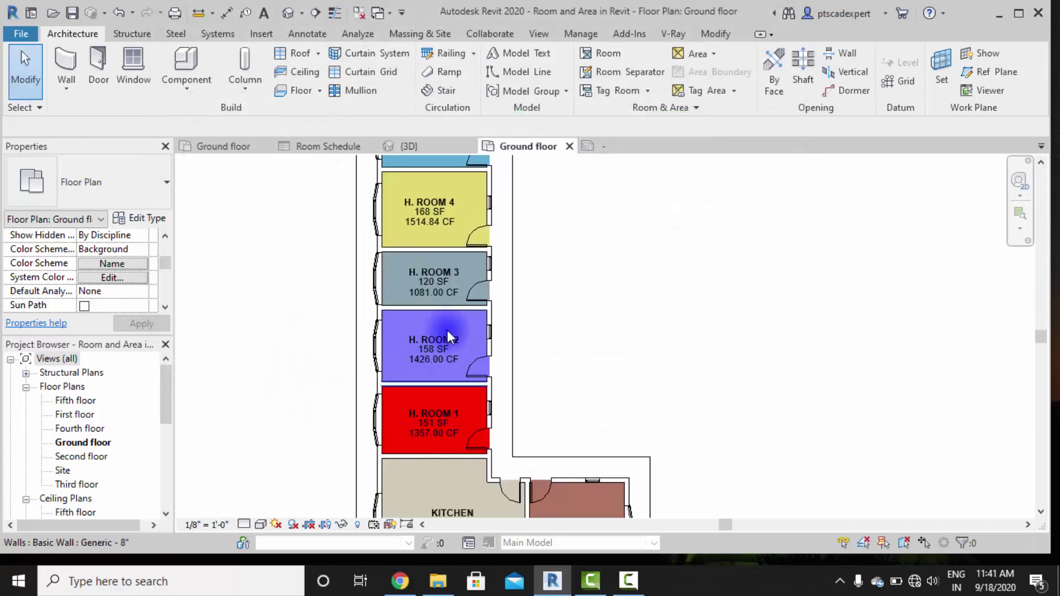
middle_click_drag(446, 363, 521, 420)
scroll(568, 382, "down", 2)
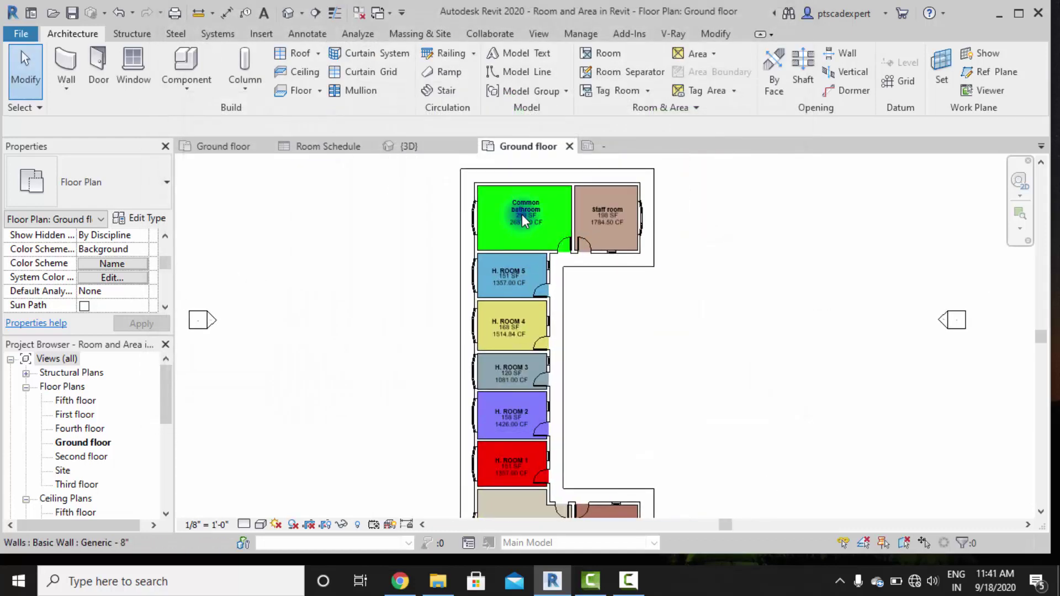
scroll(512, 193, "up", 2)
scroll(592, 333, "down", 3, "ctrl")
scroll(483, 386, "up", 2)
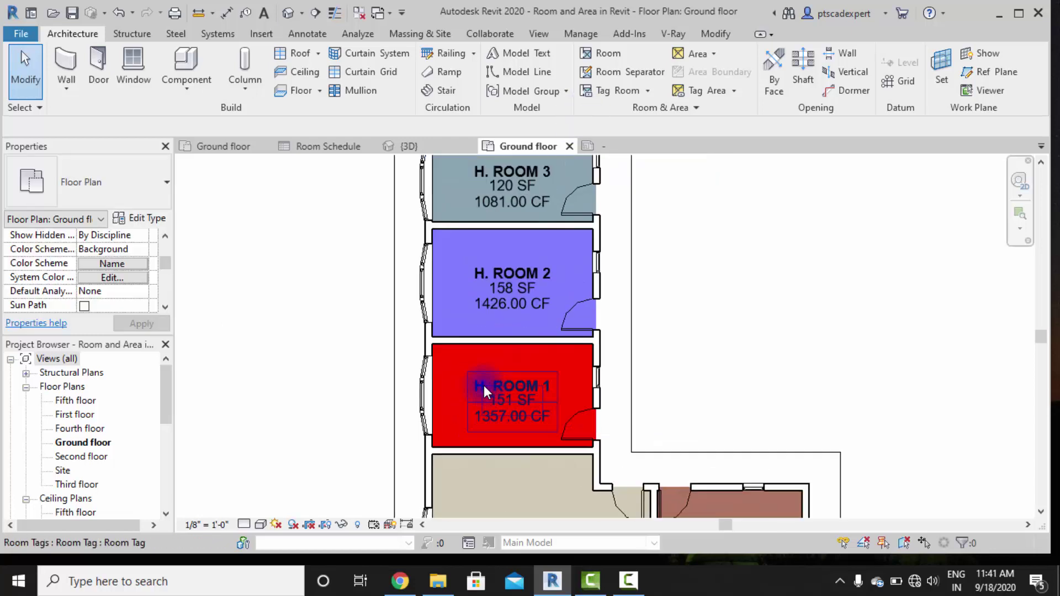
middle_click_drag(567, 408, 555, 422)
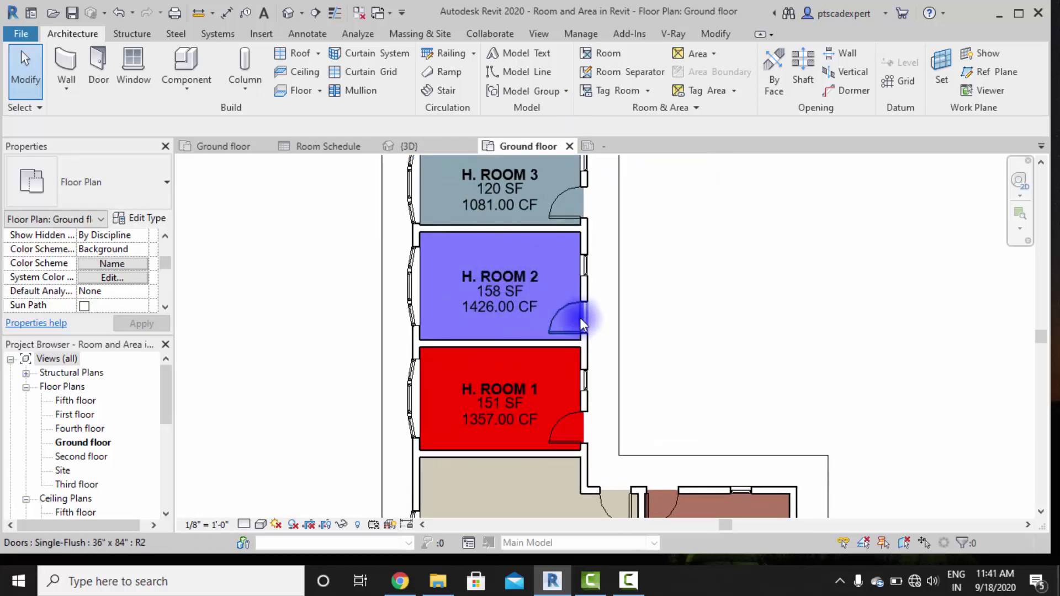
scroll(536, 280, "down", 2)
middle_click_drag(641, 322, 551, 418)
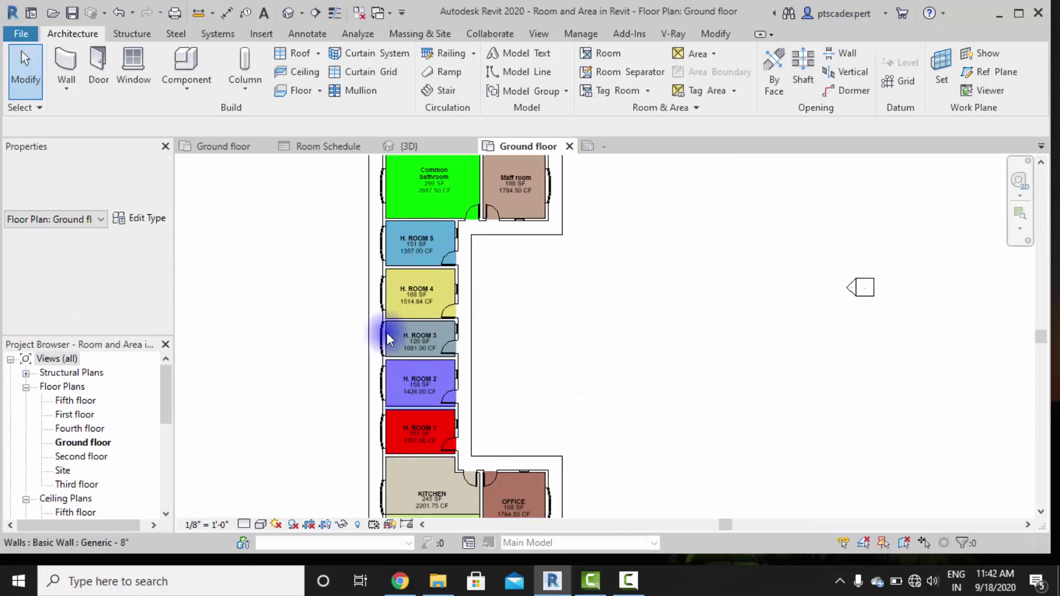
scroll(475, 354, "down", 2)
middle_click_drag(499, 386, 465, 378)
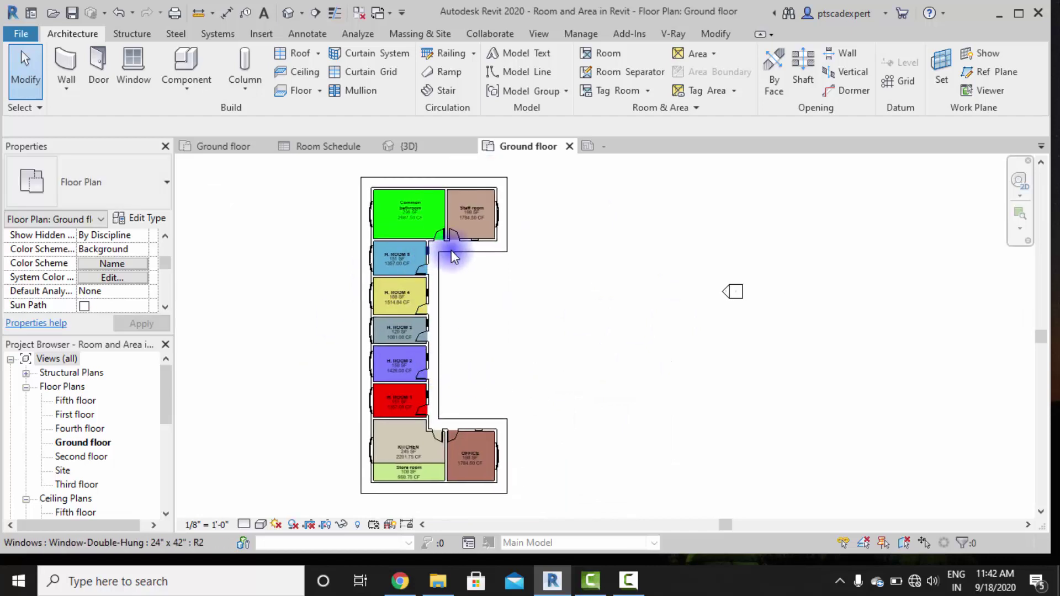
Look at the Room Legend beside the finished project's ground floor plan and return to the working plan.
left_click(238, 147)
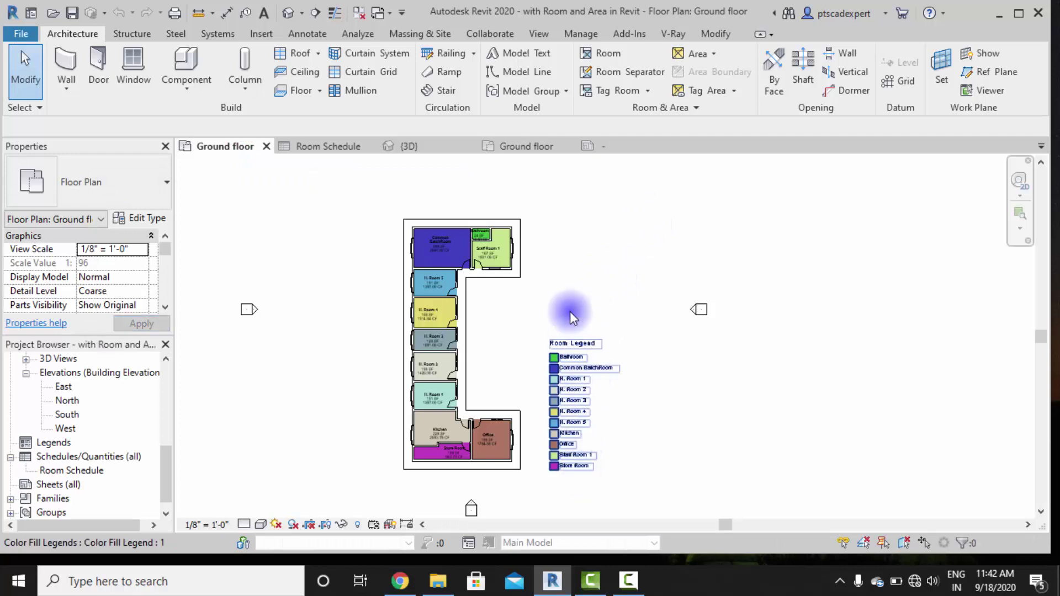
scroll(575, 400, "up", 2)
scroll(573, 362, "down", 3)
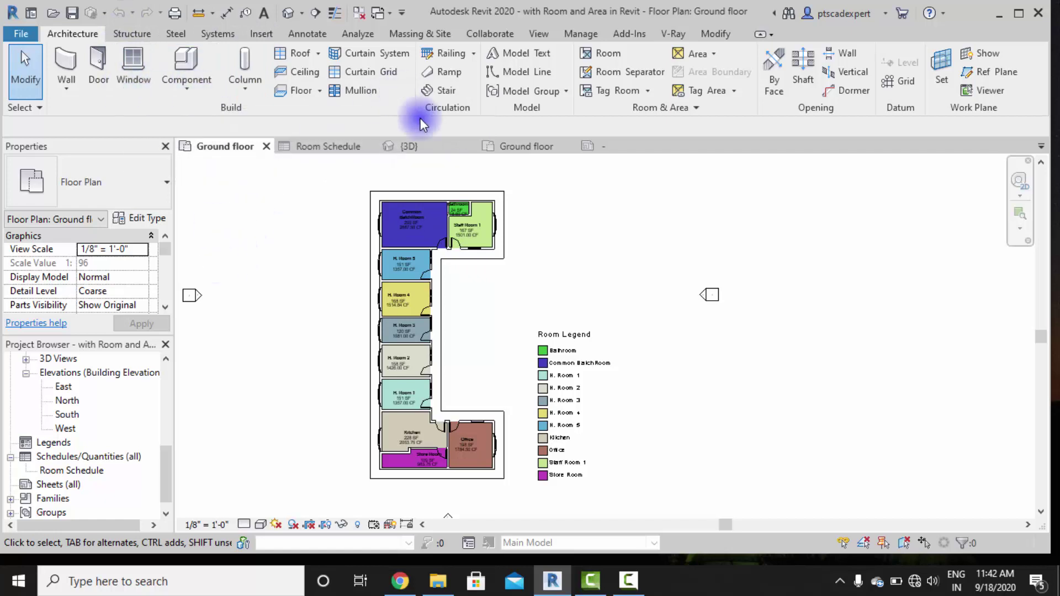
left_click(519, 145)
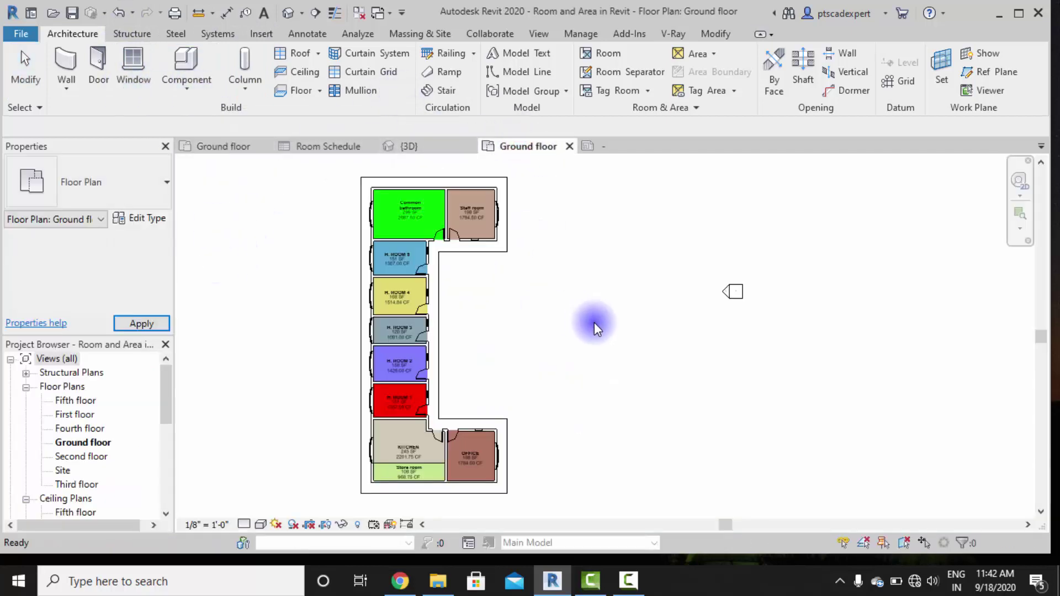
Place a Color Fill Legend for the rooms in the empty area beside the ground floor plan and check its entries.
left_click(306, 34)
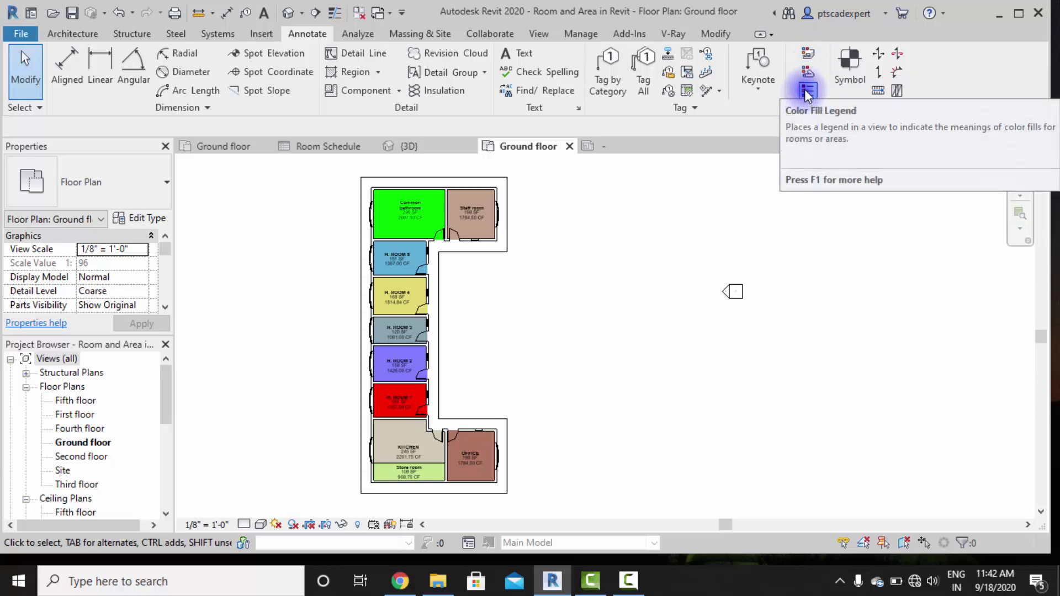
left_click(805, 89)
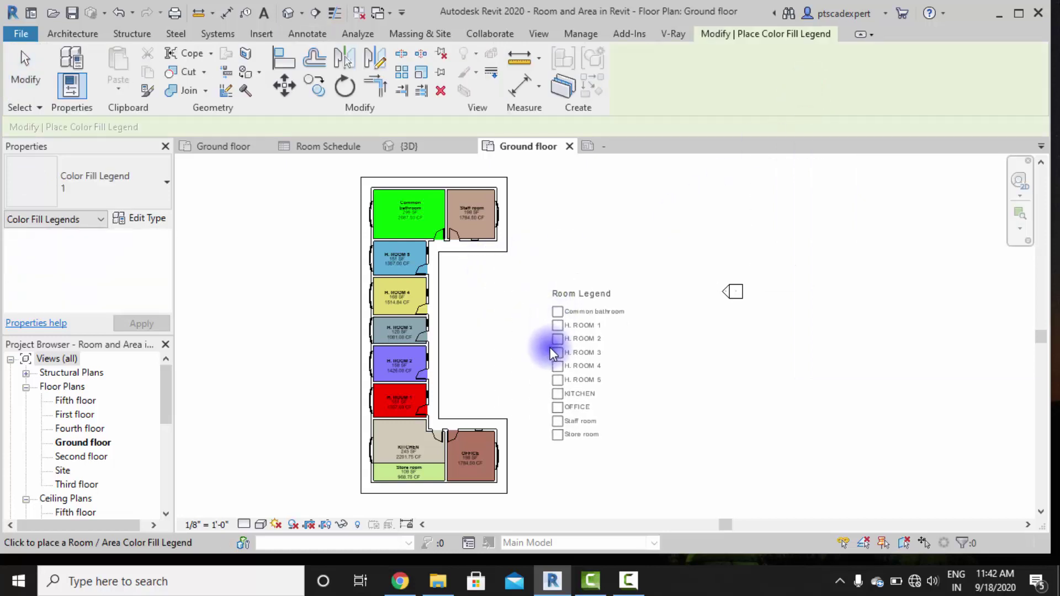
left_click(550, 362)
scroll(582, 406, "up", 3)
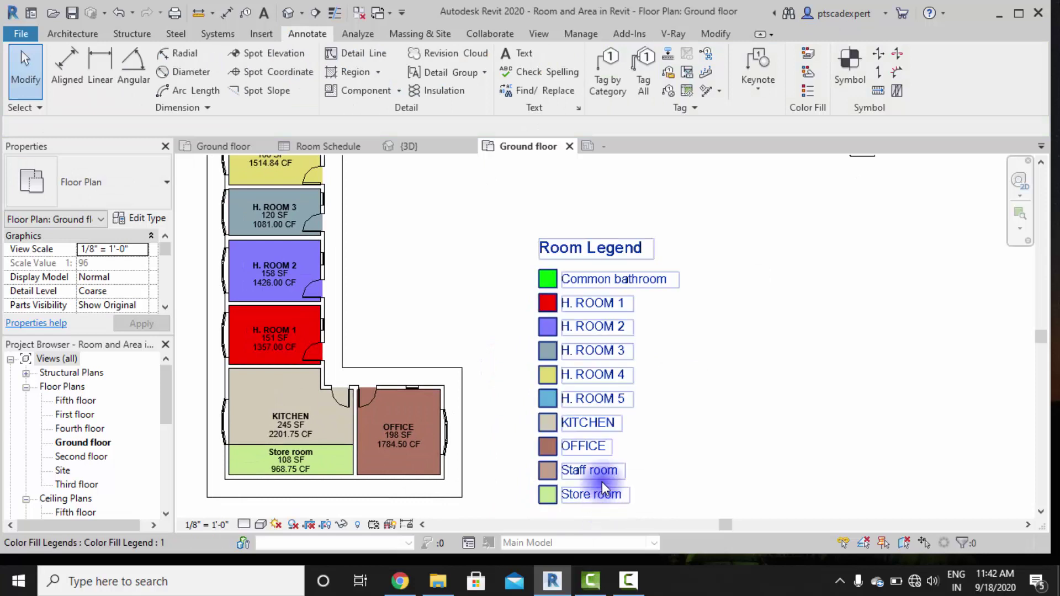
scroll(602, 481, "down", 3)
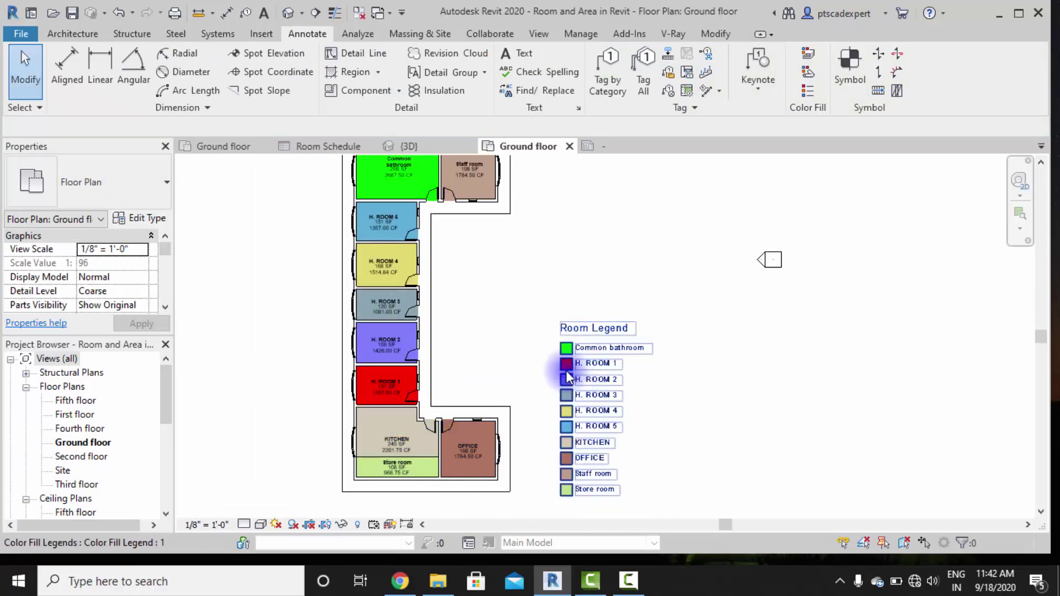
scroll(356, 356, "up", 2)
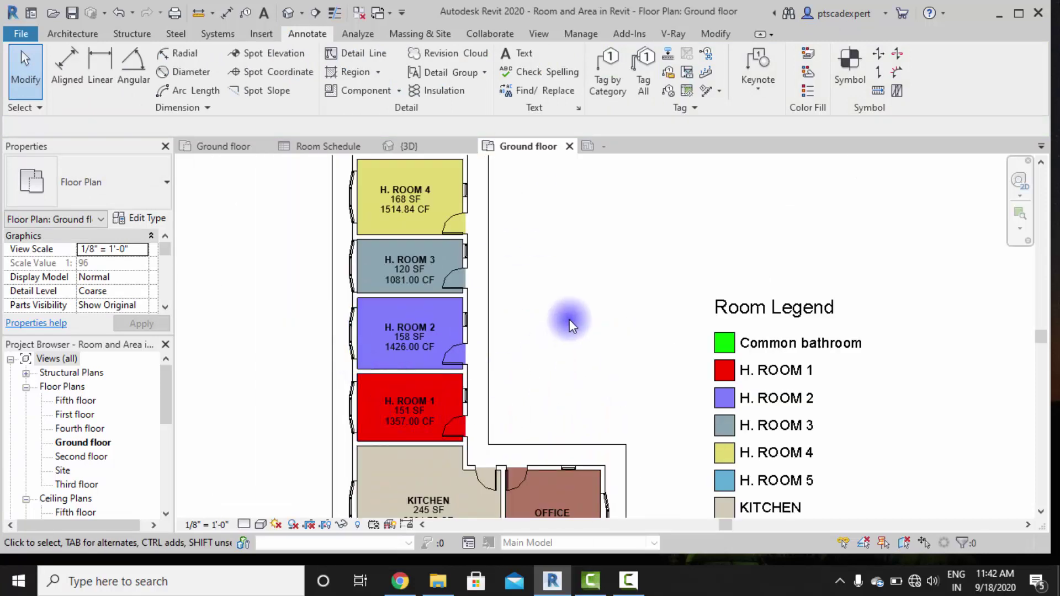
Turn off Show Volume and Show Area in the room tag type so the tags display only room names.
left_click(415, 399)
left_click(135, 217)
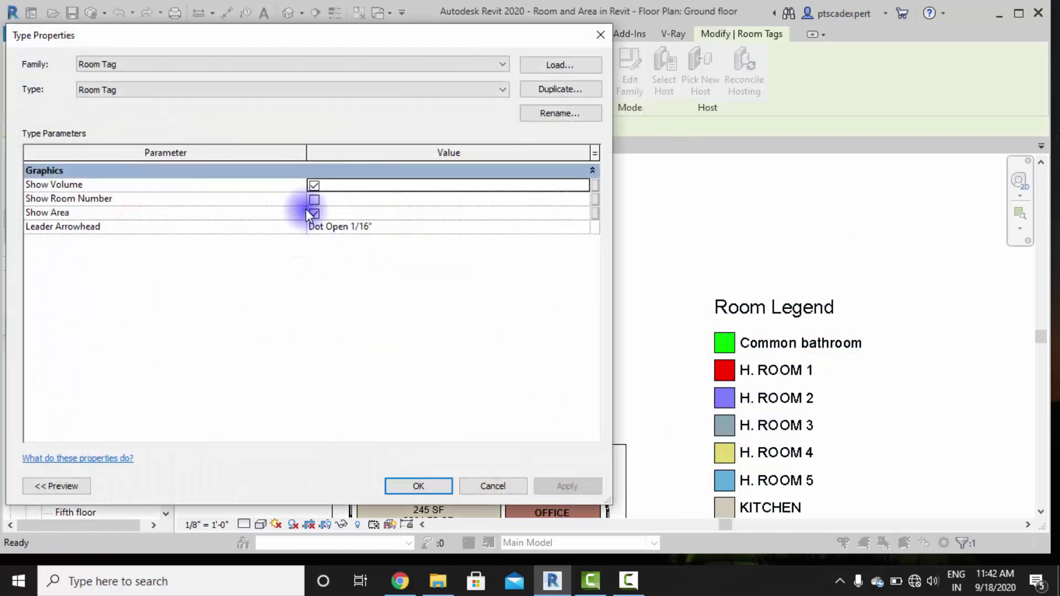
left_click(314, 213)
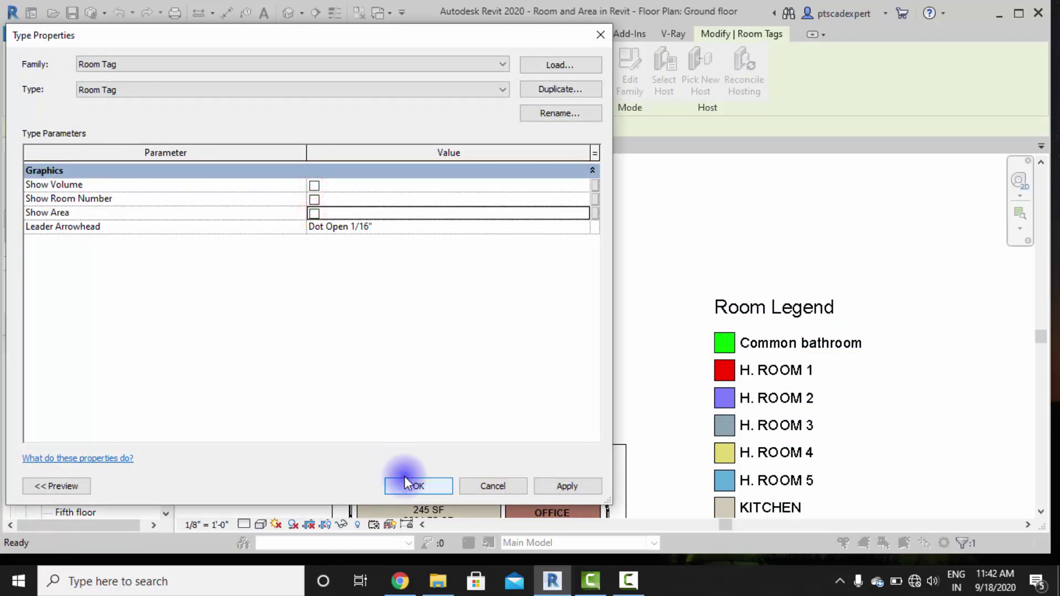
left_click(421, 483)
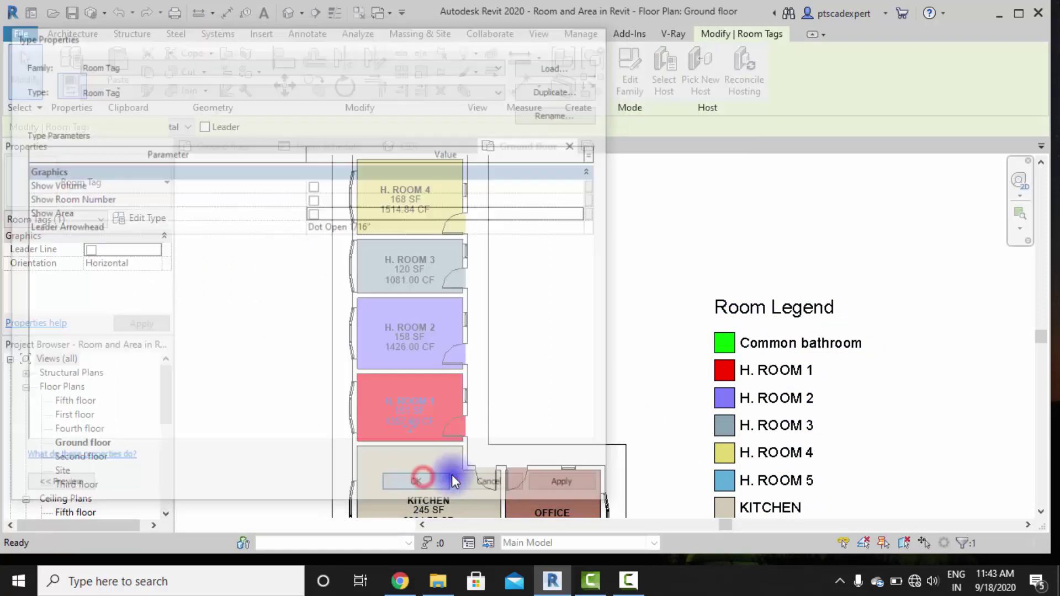
scroll(736, 348, "down", 3)
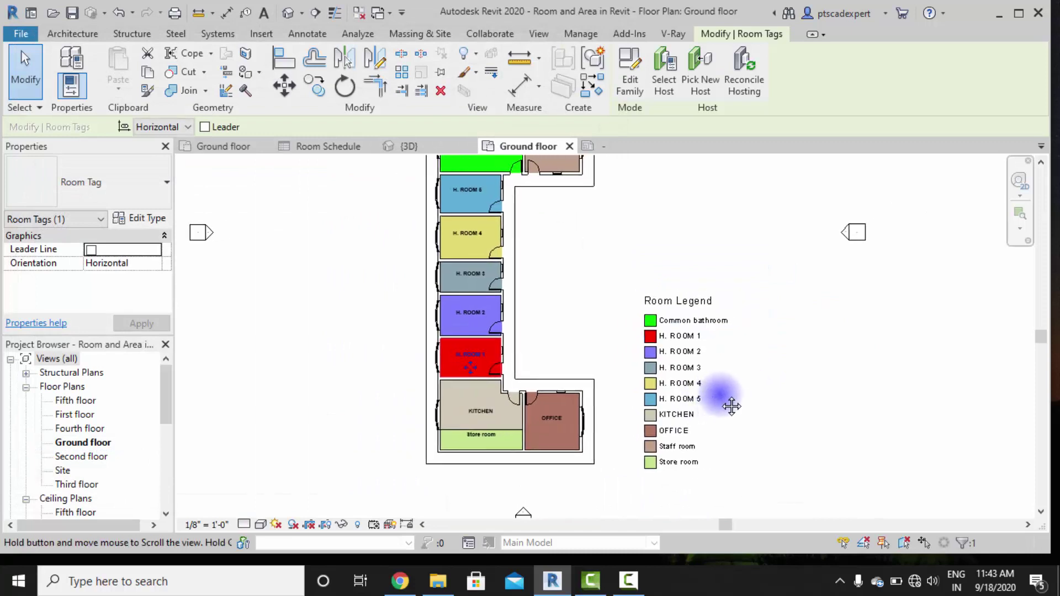
middle_click_drag(691, 425, 672, 504)
scroll(547, 393, "down", 1)
scroll(488, 354, "up", 4)
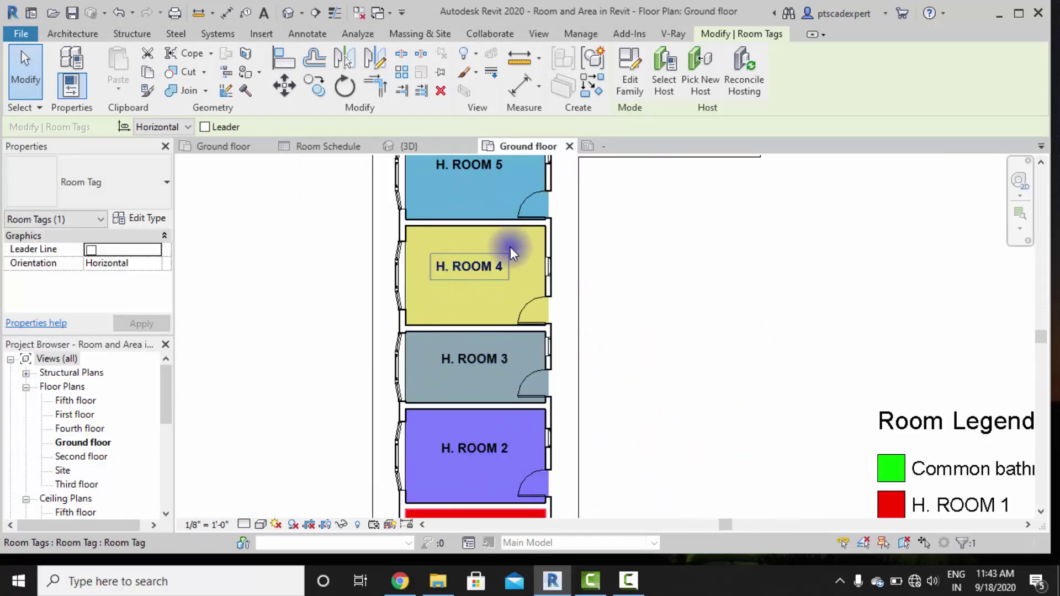
scroll(523, 284, "down", 2)
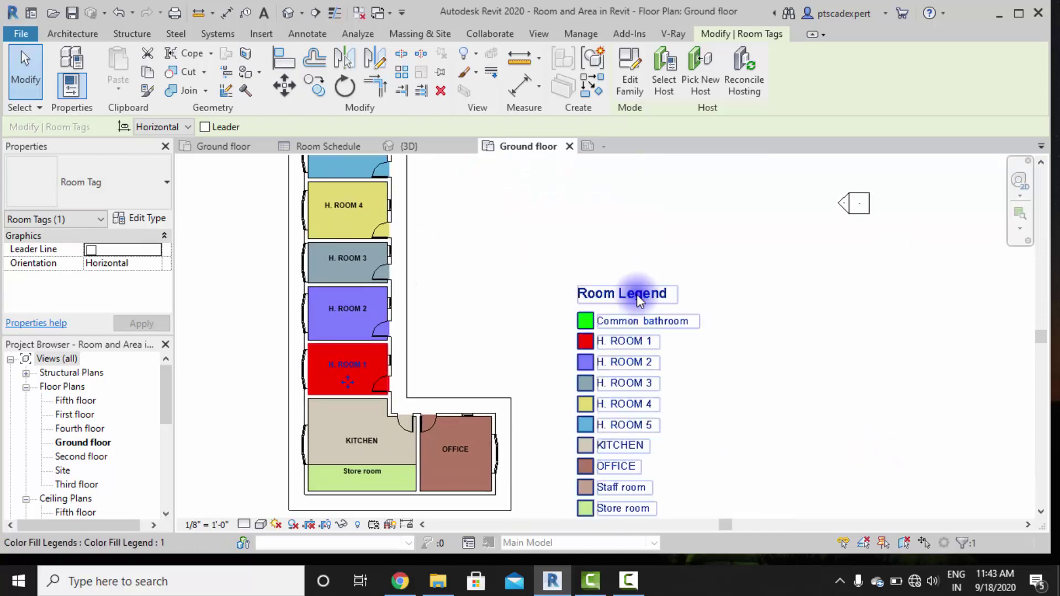
Change the Room Legend's color scheme to color by Area, accept the loss of existing colors, and apply it to the plan.
middle_click_drag(629, 331, 606, 306)
left_click(615, 358)
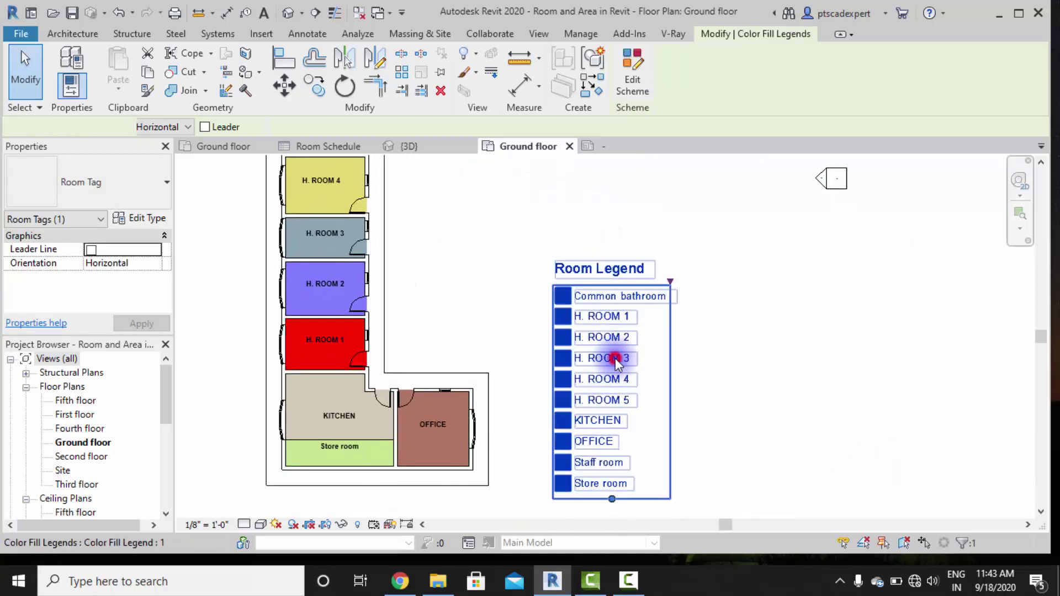
left_click(628, 88)
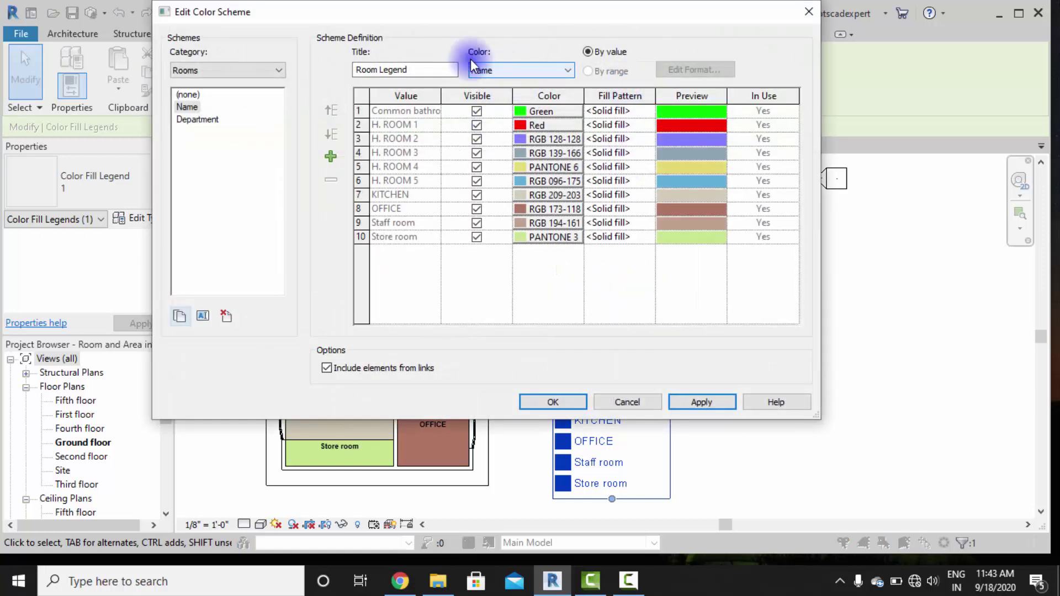
left_click(502, 70)
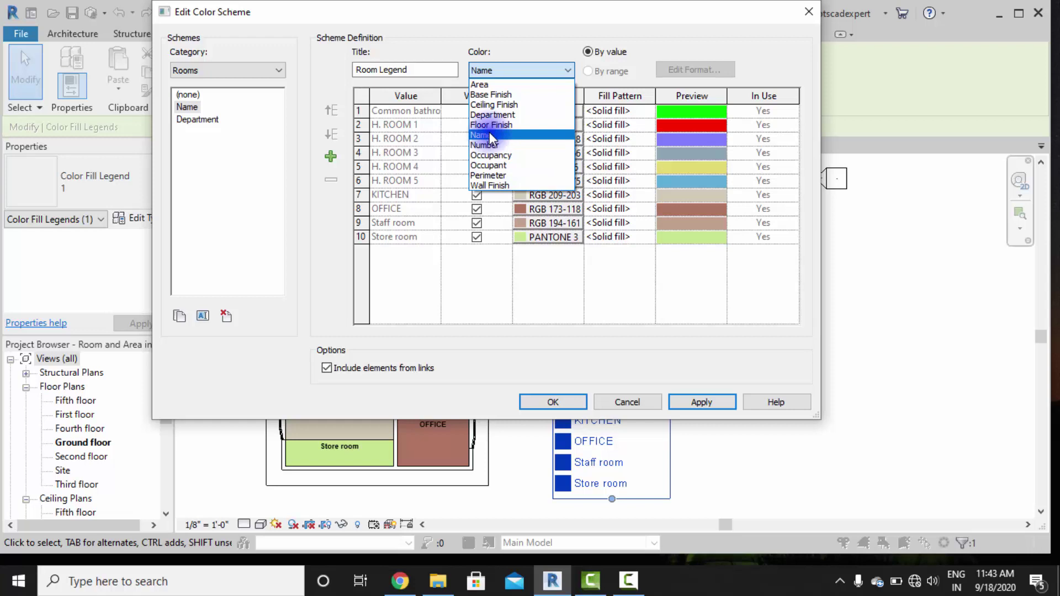
left_click(492, 84)
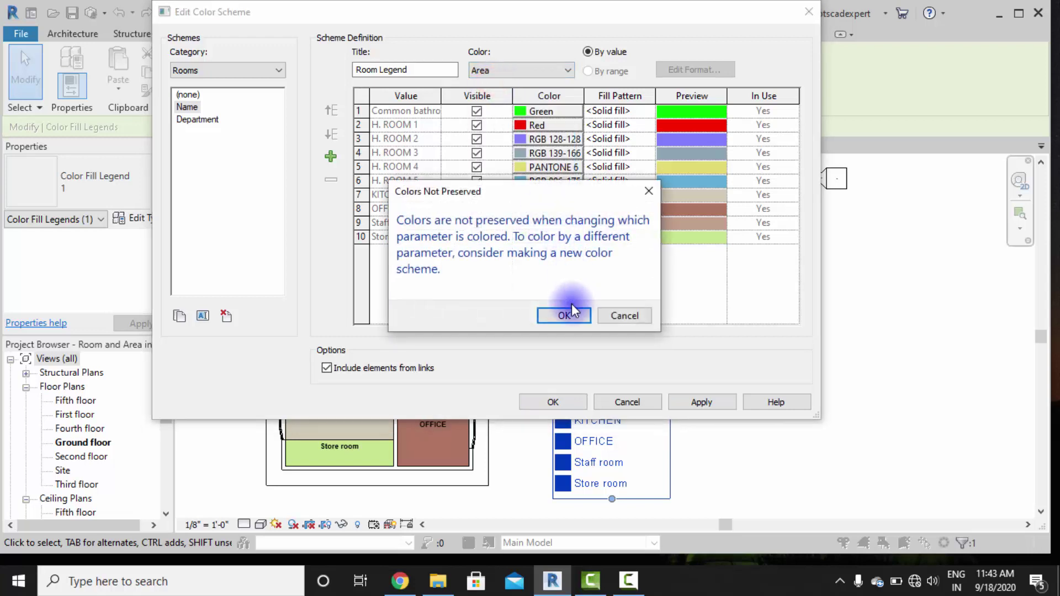
left_click(564, 315)
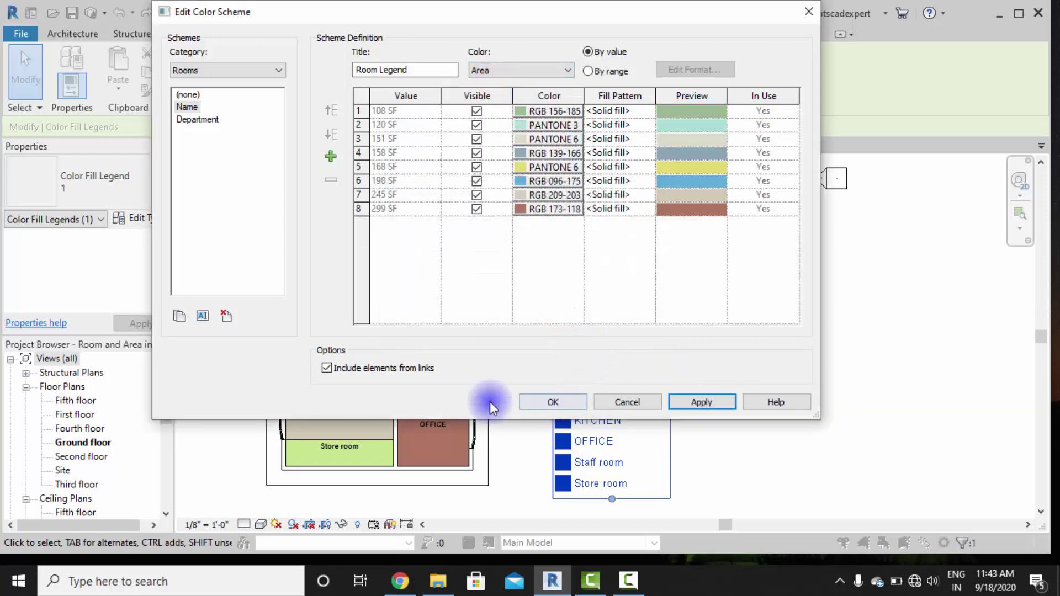
left_click(552, 402)
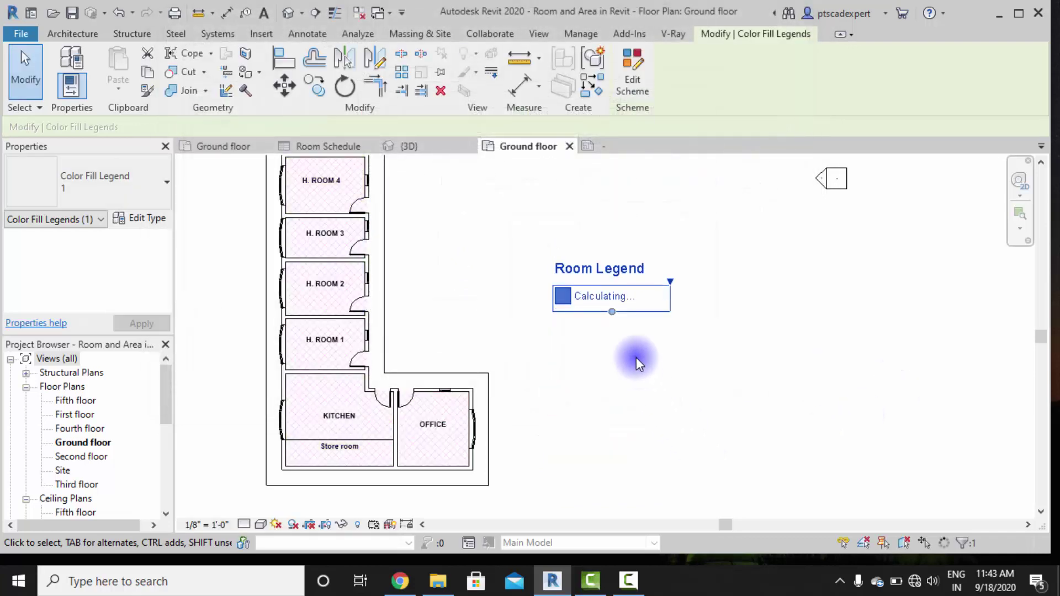
left_click(804, 417)
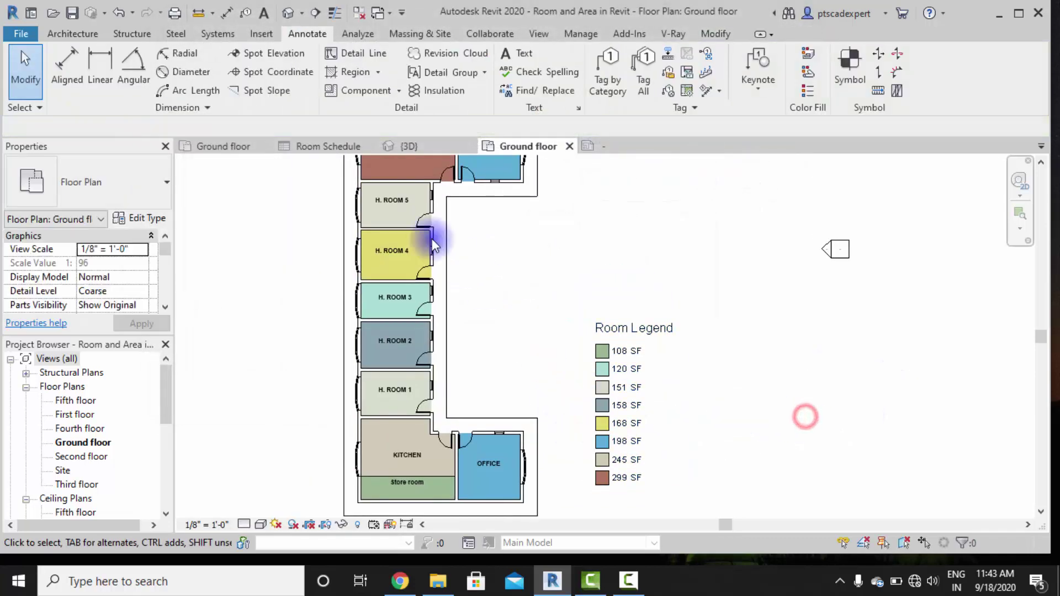
Examine how the ground floor rooms are filled by area and compare them with the square-foot entries in the legend.
middle_click_drag(456, 260, 414, 367)
scroll(521, 331, "up", 2)
mouse_move(602, 331)
middle_mouse_down()
mouse_move(616, 148)
mouse_move(612, 283)
mouse_move(602, 234)
middle_mouse_up()
middle_click_drag(619, 438, 680, 466)
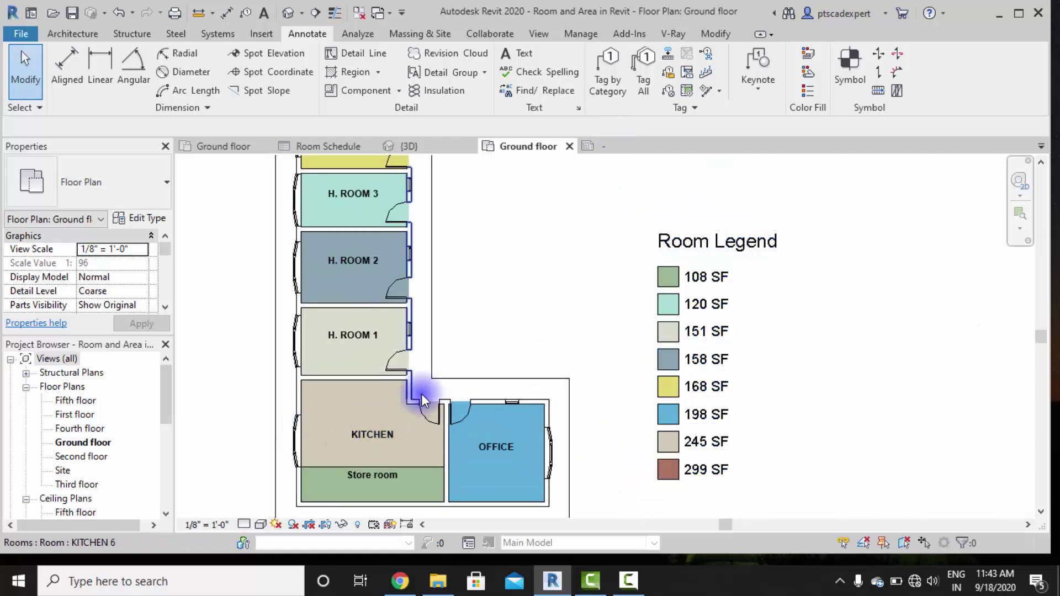
middle_click_drag(418, 392, 417, 460)
middle_click_drag(391, 353, 391, 466)
middle_click_drag(376, 227, 371, 296)
scroll(381, 292, "down", 3)
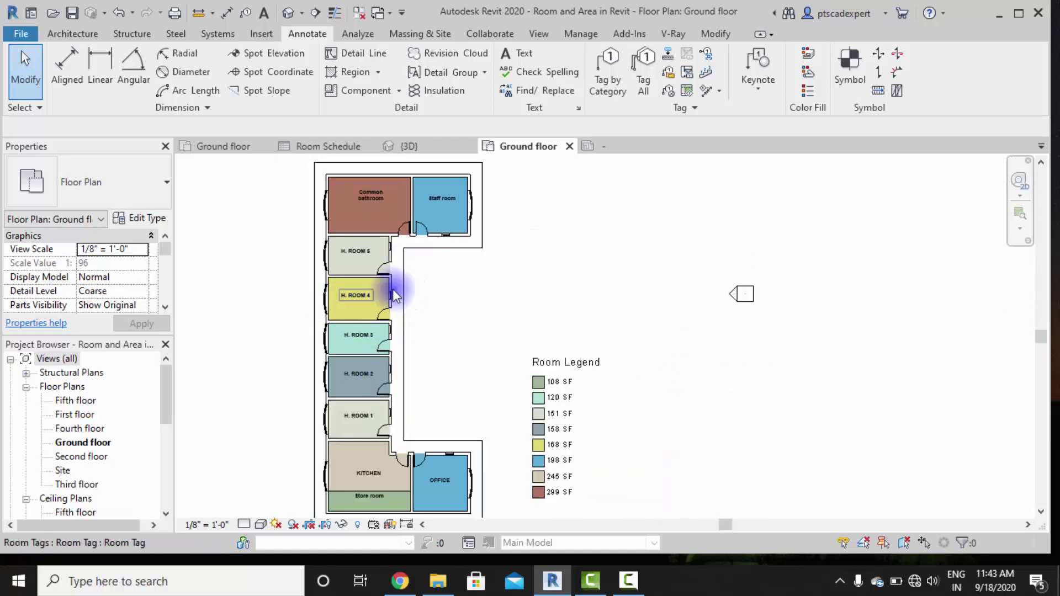
Reopen the legend's color scheme and set the 108 SF entry to Green and the 120 SF entry to Red.
left_click(566, 394)
double_click(554, 370)
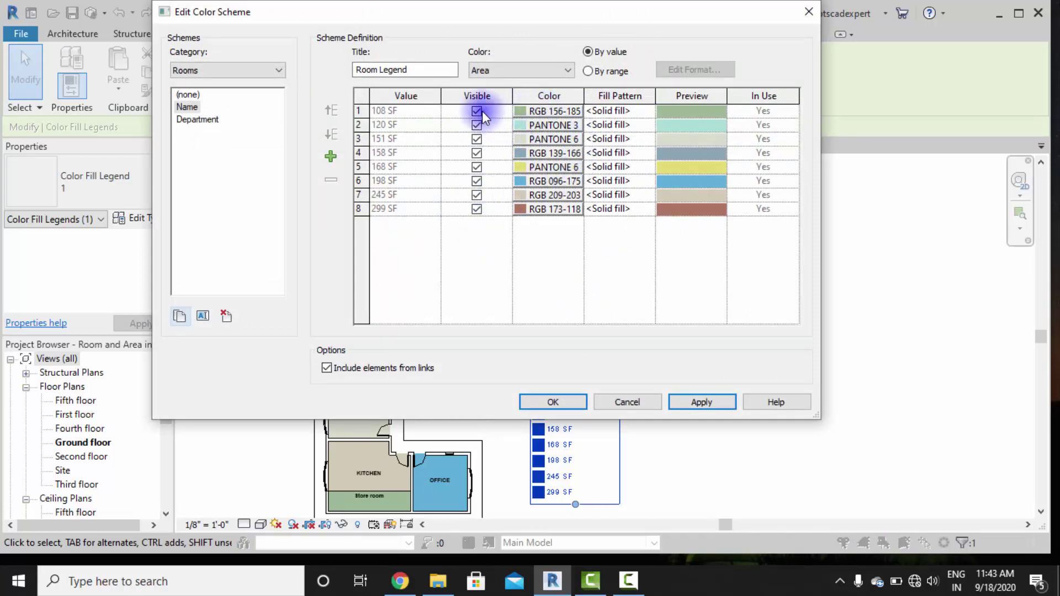
left_click(529, 111)
left_click(329, 228)
left_click(569, 350)
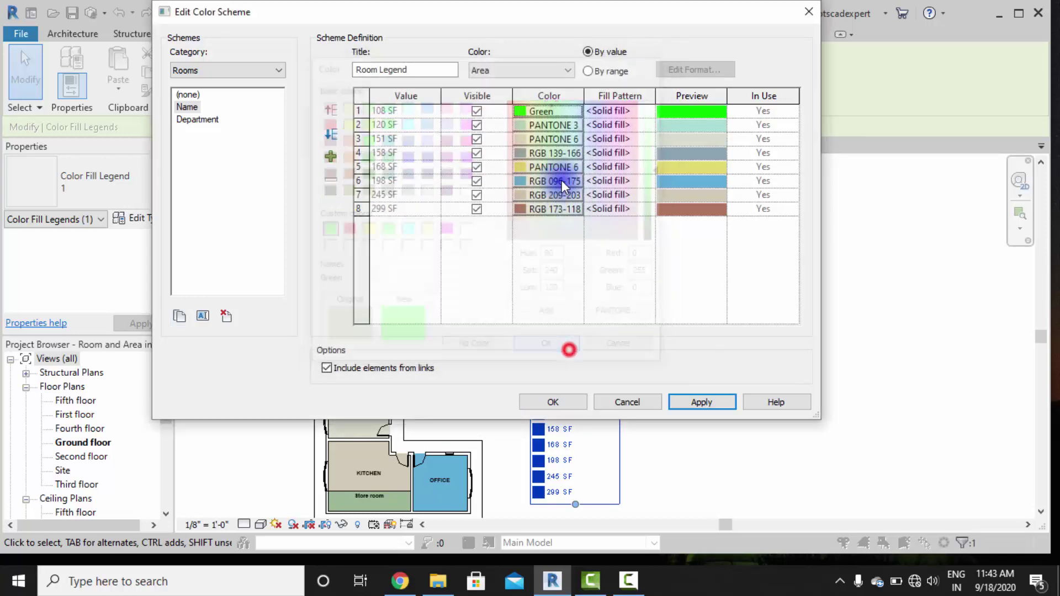
left_click(552, 125)
left_click(347, 230)
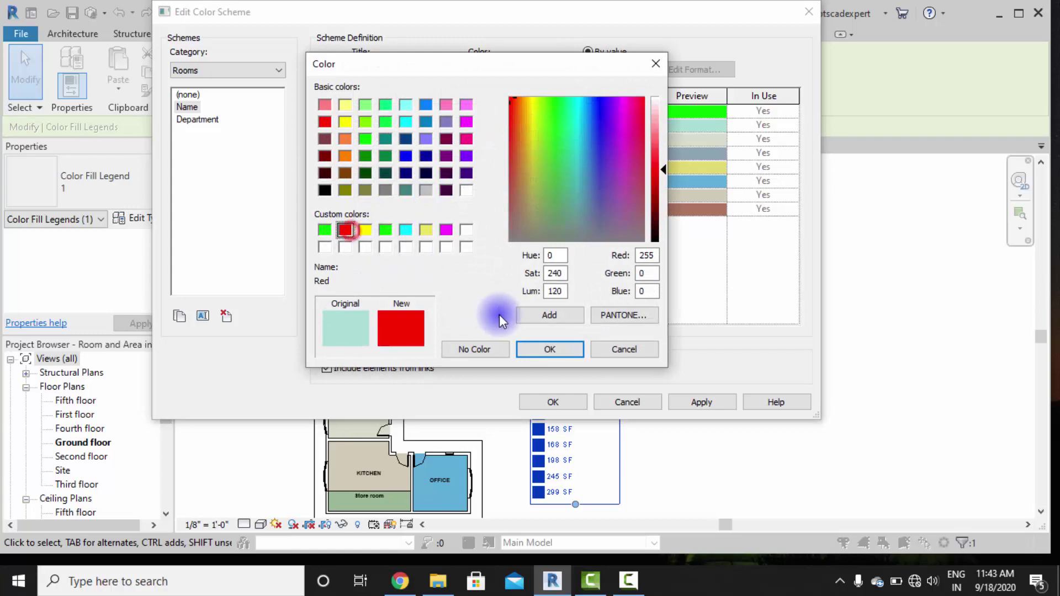
left_click(564, 350)
Set the color of the 151 SF entry to Cyan.
left_click(525, 142)
left_click(386, 229)
left_click(407, 230)
left_click(548, 348)
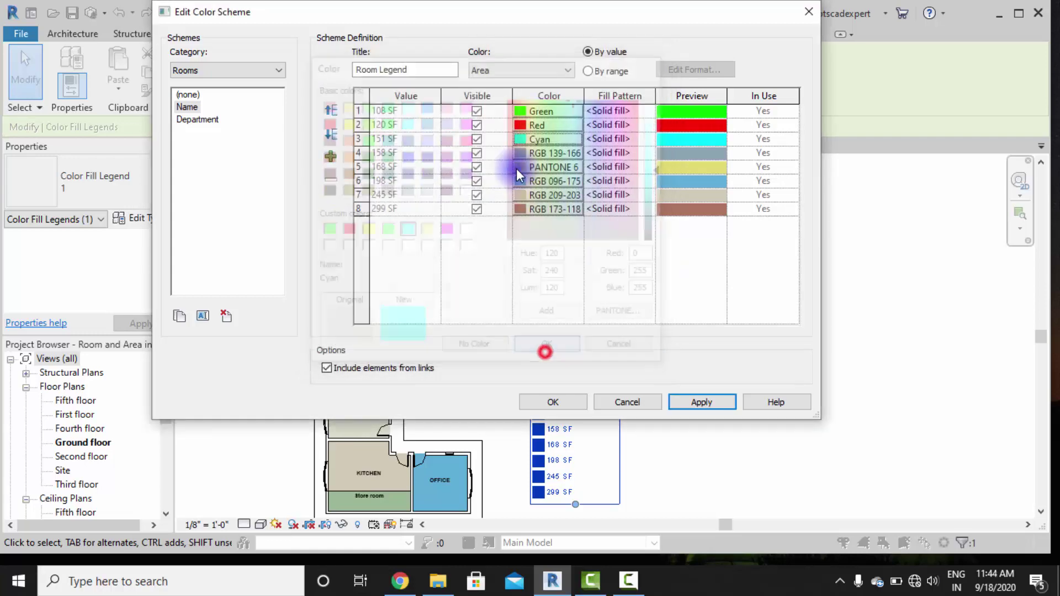
Set 158 SF to light yellow, 168 SF to Magenta, 198 SF to dark violet and 245 SF to pale pink RGB 250-211-250.
left_click(537, 157)
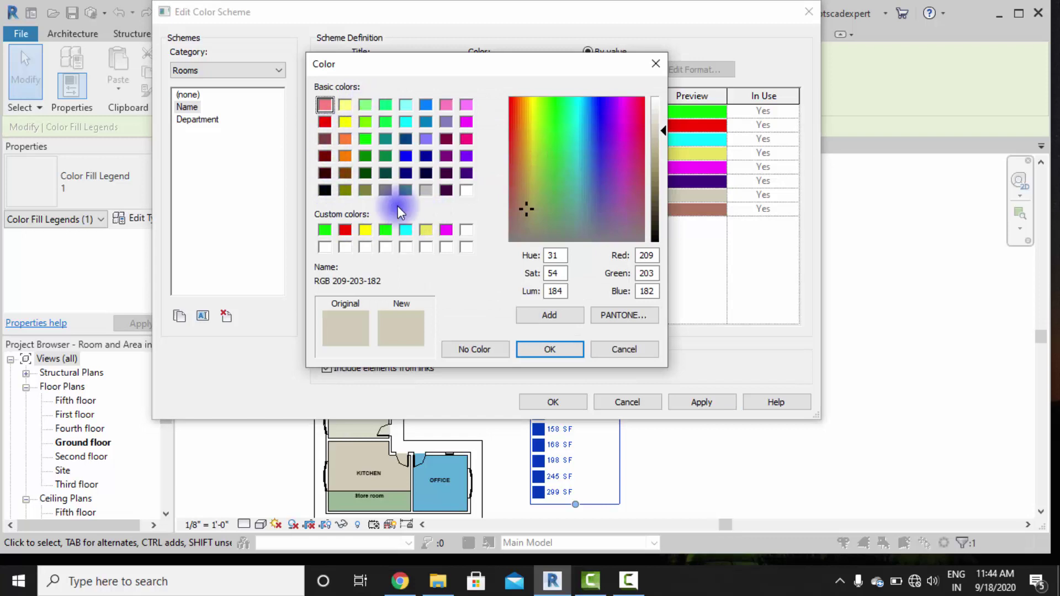
left_click_drag(556, 171, 660, 111)
left_click(552, 316)
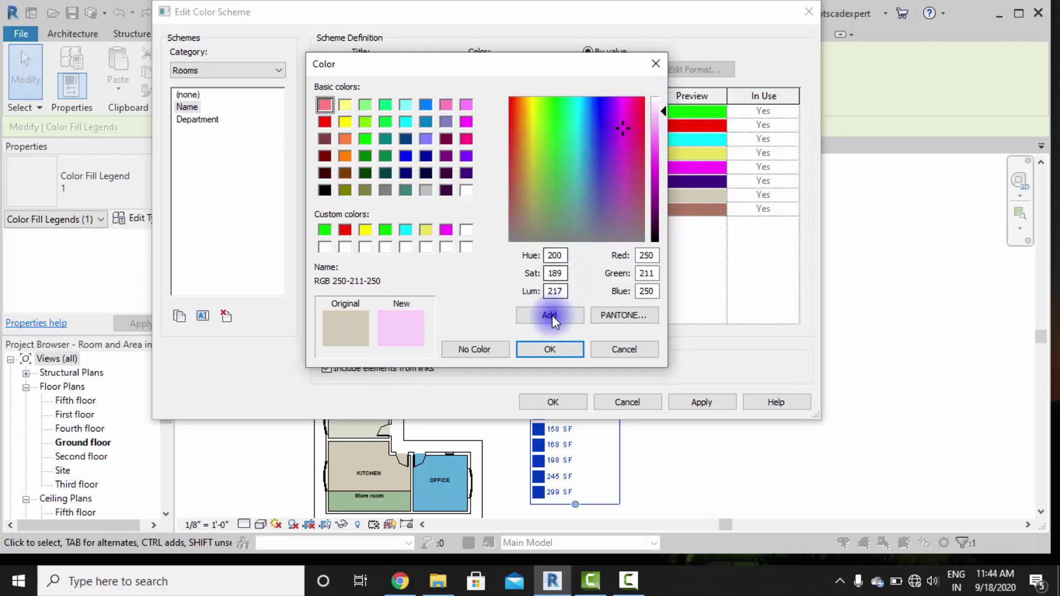
left_click(550, 349)
Set the 299 SF entry to orange RGB 255-128-064 and apply the recolored area scheme to the plan.
left_click(540, 210)
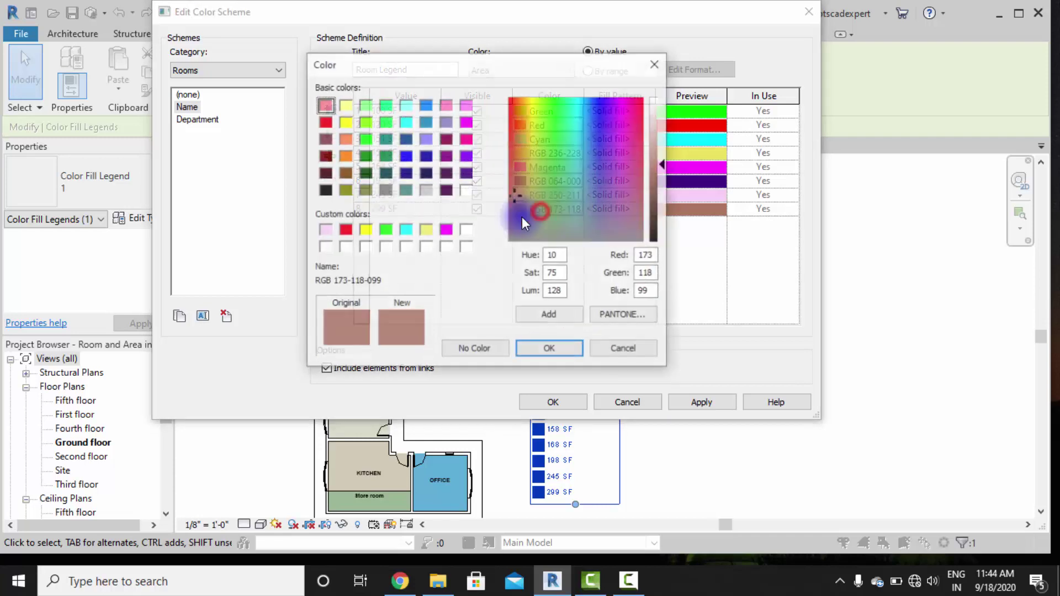
left_click(343, 141)
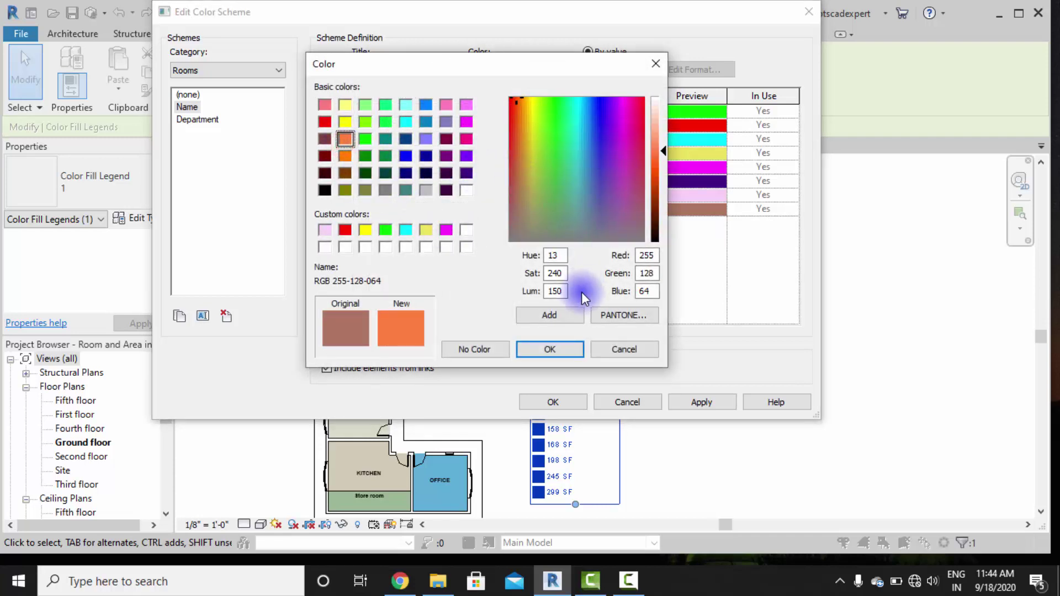
left_click(551, 349)
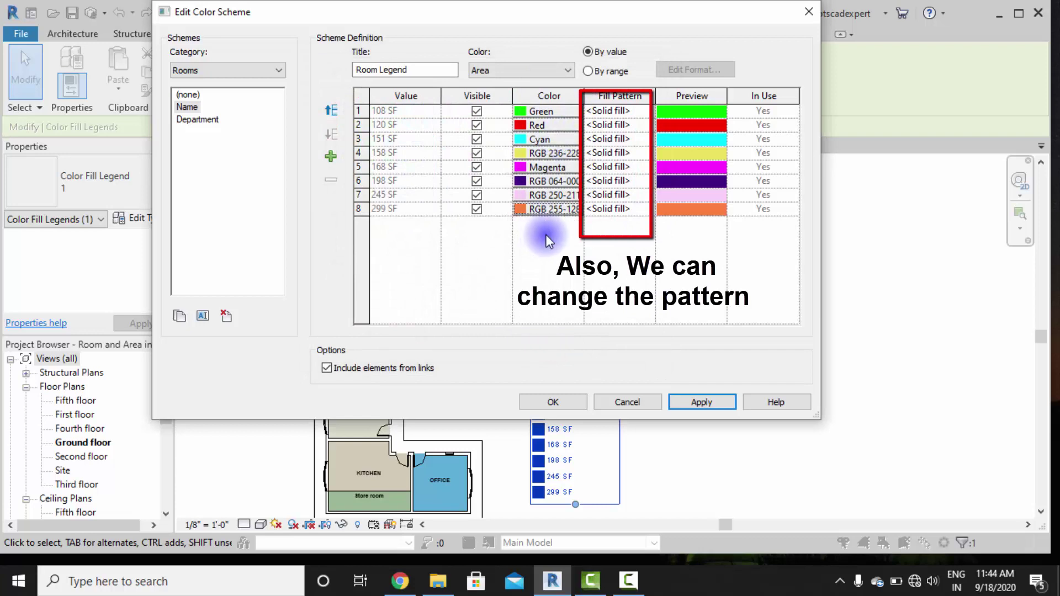
left_click(568, 402)
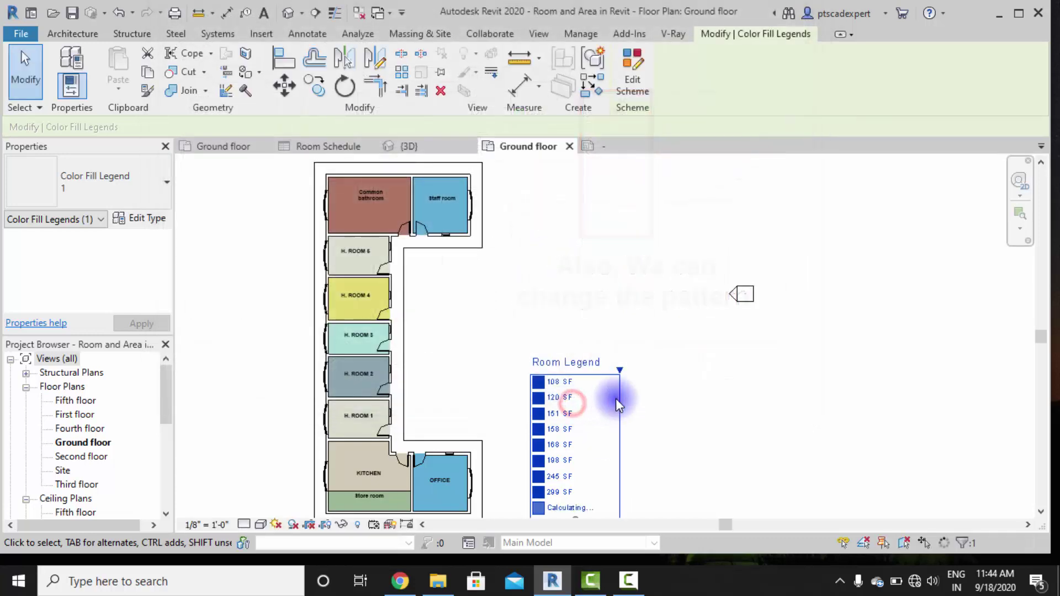
middle_click_drag(705, 379, 705, 348)
left_click(701, 374)
Check the new fill colors of the rooms throughout the ground floor plan against the area entries in the Room Legend.
middle_click_drag(712, 408, 749, 413)
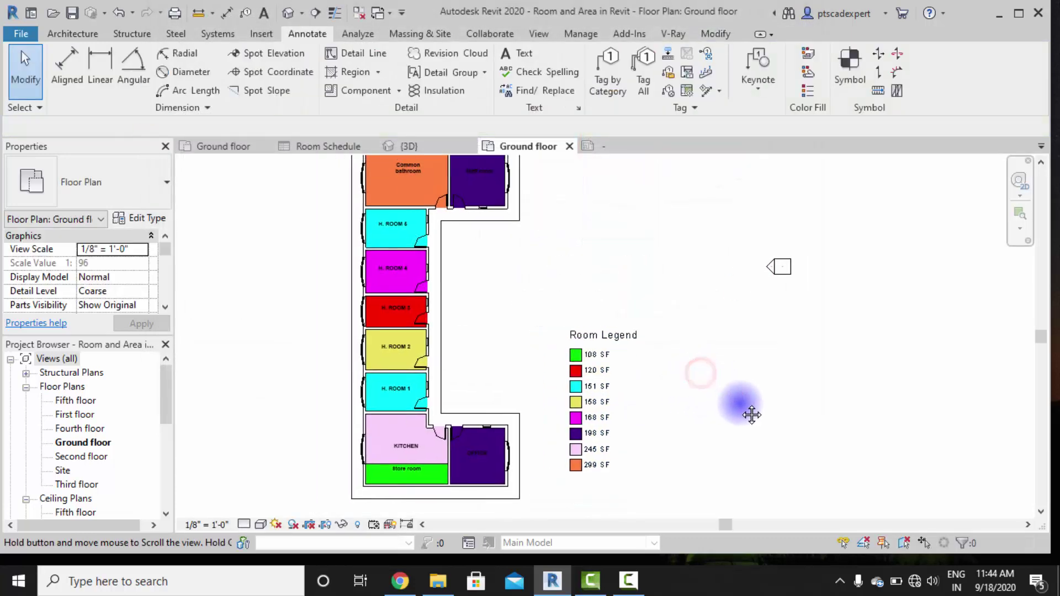
left_click(614, 470)
scroll(611, 489, "up", 3)
middle_click_drag(553, 345, 807, 488)
middle_click_drag(525, 193, 508, 403)
scroll(494, 297, "down", 2)
middle_click_drag(752, 486, 665, 363)
scroll(618, 376, "up", 3)
scroll(502, 376, "down", 3)
middle_click_drag(491, 391, 572, 351)
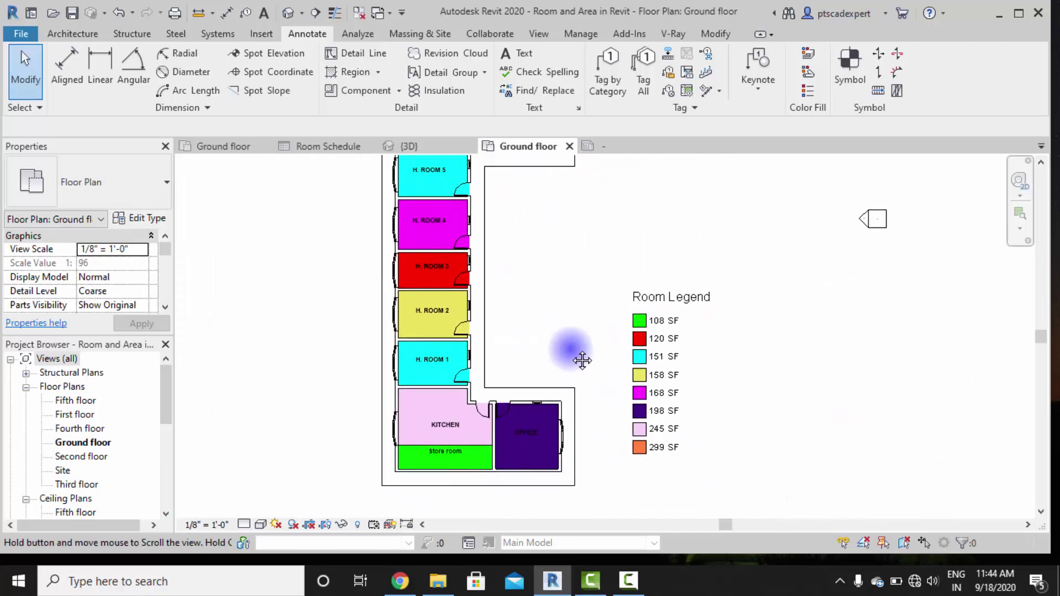
scroll(489, 430, "up", 3)
scroll(489, 429, "down", 3)
left_click(652, 345)
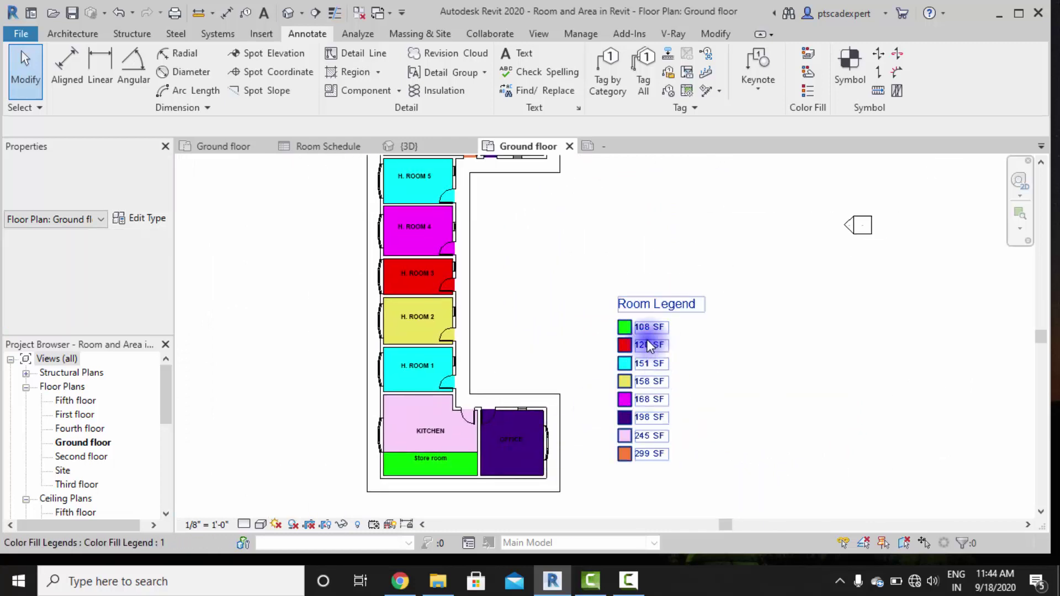
scroll(420, 347, "up", 3)
middle_click_drag(425, 340, 342, 295)
middle_click_drag(733, 423, 677, 347)
scroll(677, 346, "down", 2)
scroll(613, 371, "down", 1)
scroll(617, 368, "down", 1)
scroll(453, 238, "up", 2)
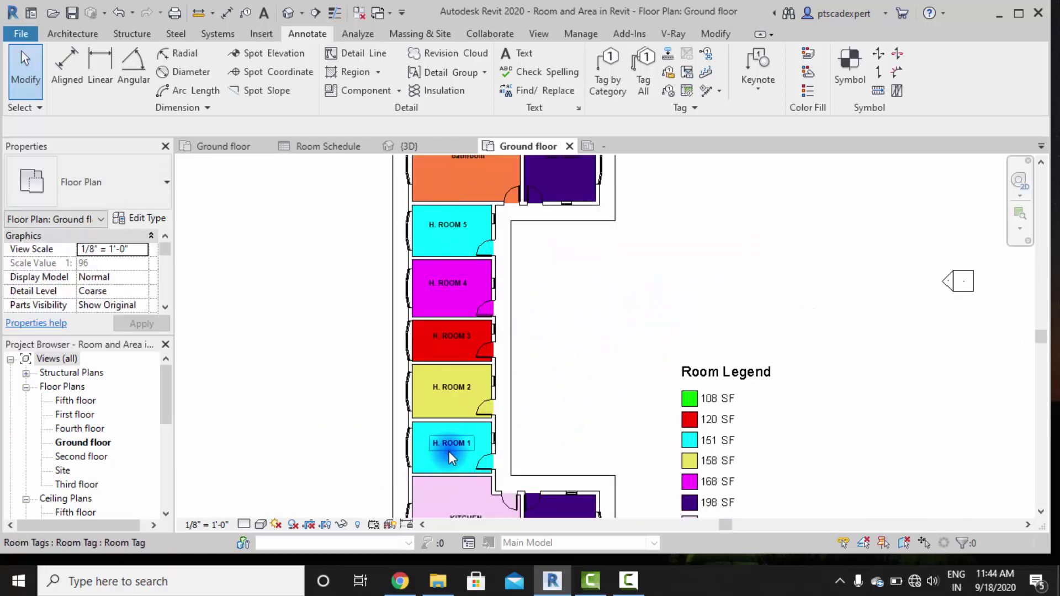
middle_click_drag(417, 431, 387, 407)
middle_click_drag(665, 385, 576, 327)
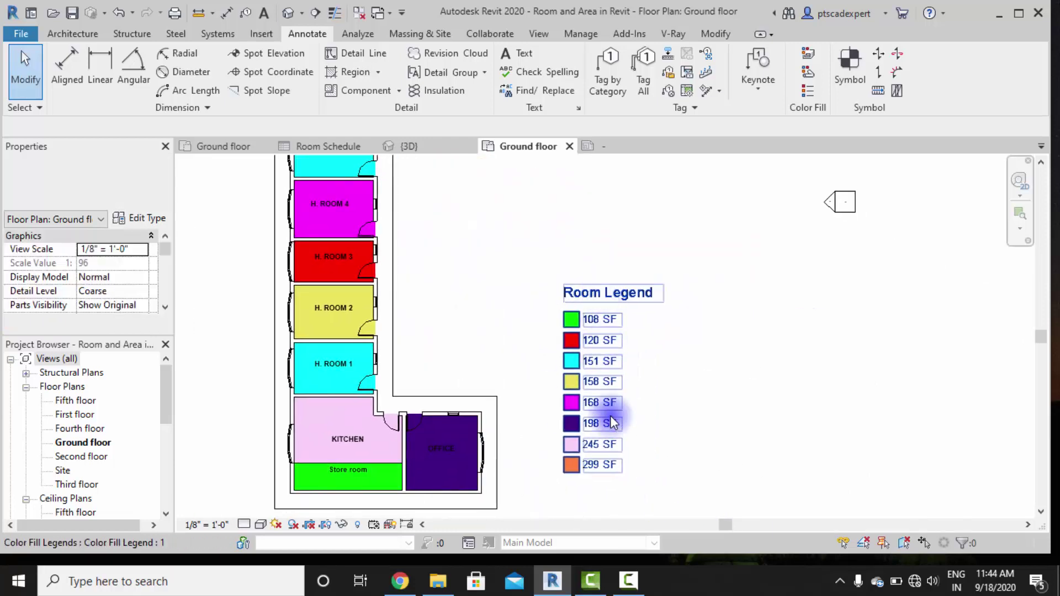
Switch the Room Legend's color scheme to color the rooms by Number and apply it to the ground floor plan.
left_click(601, 380)
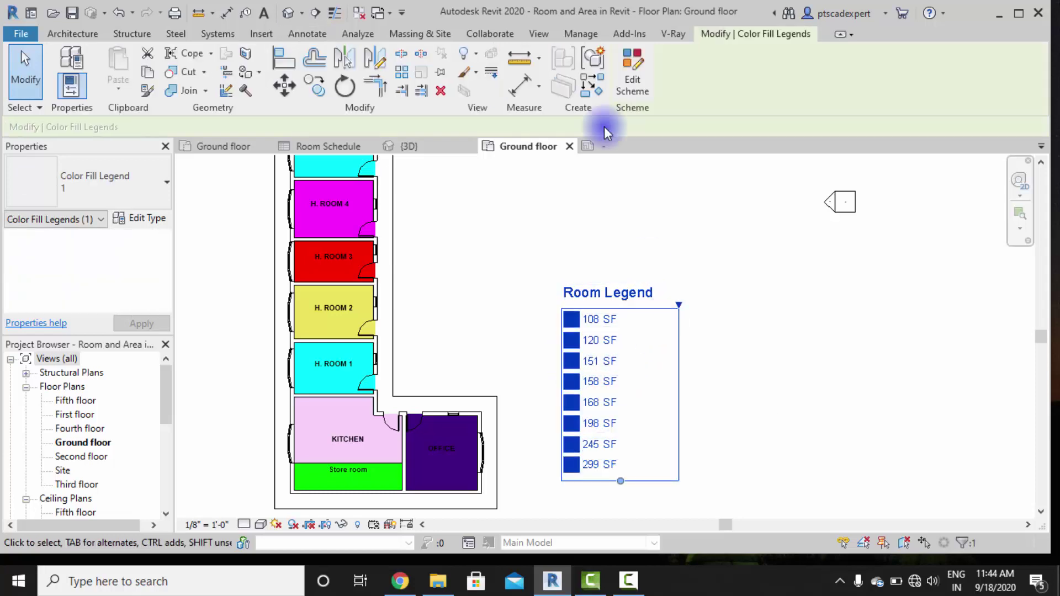
left_click(632, 77)
left_click(526, 70)
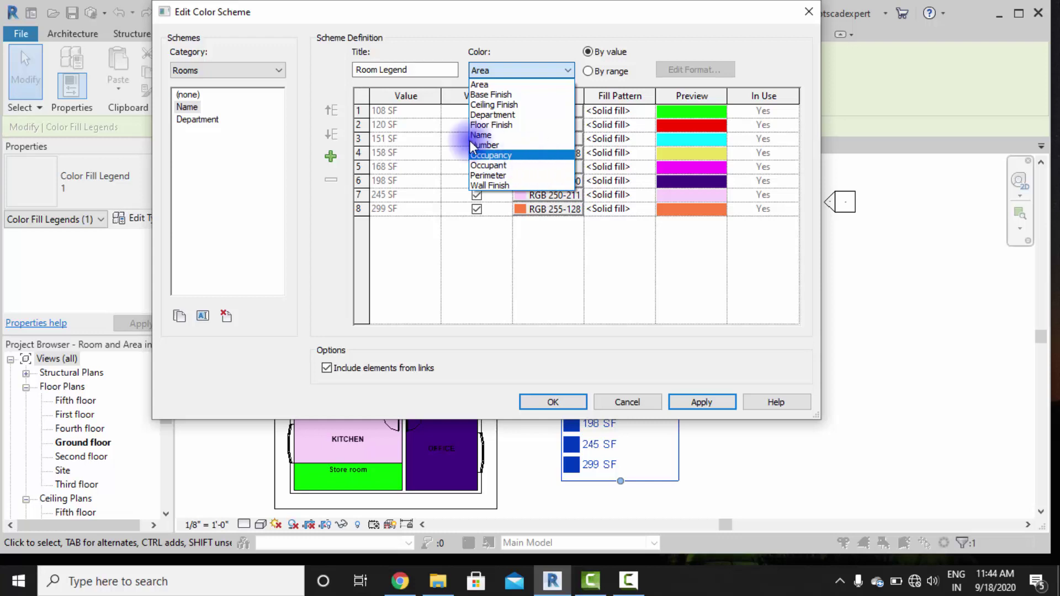
left_click(497, 145)
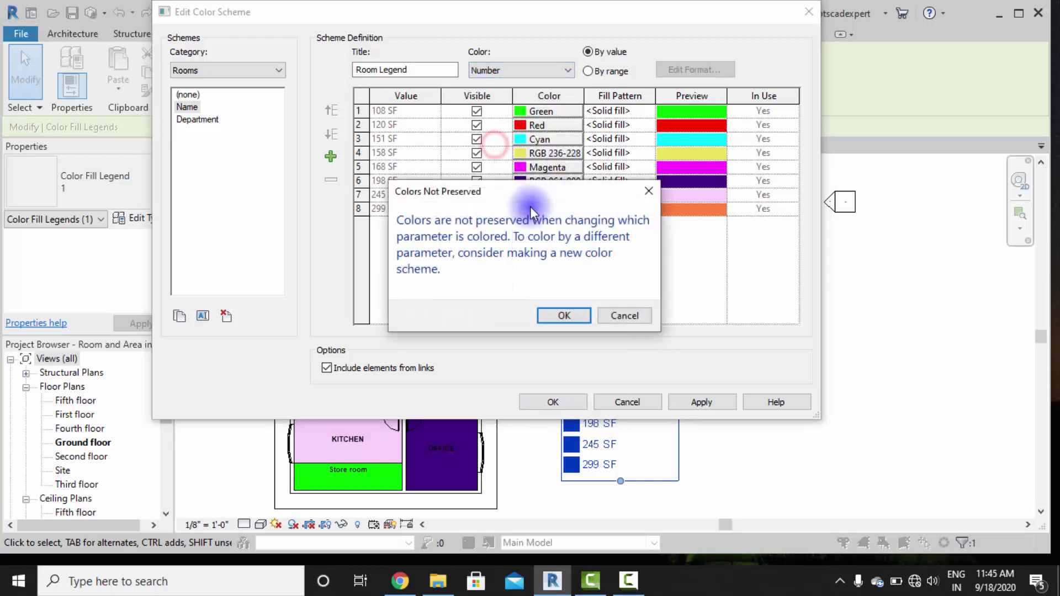
left_click(558, 306)
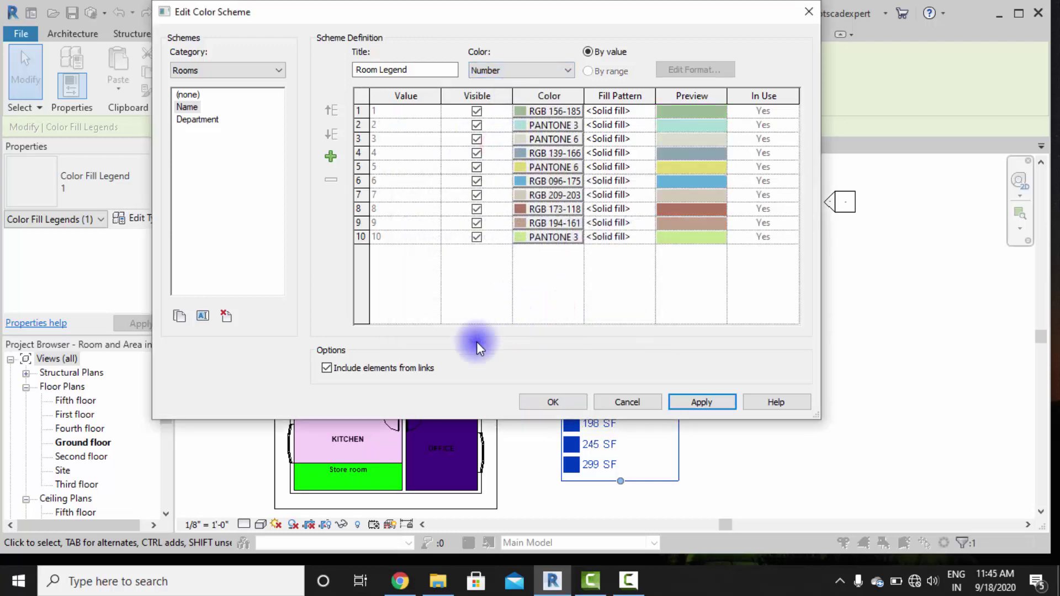
left_click_drag(521, 18, 554, 28)
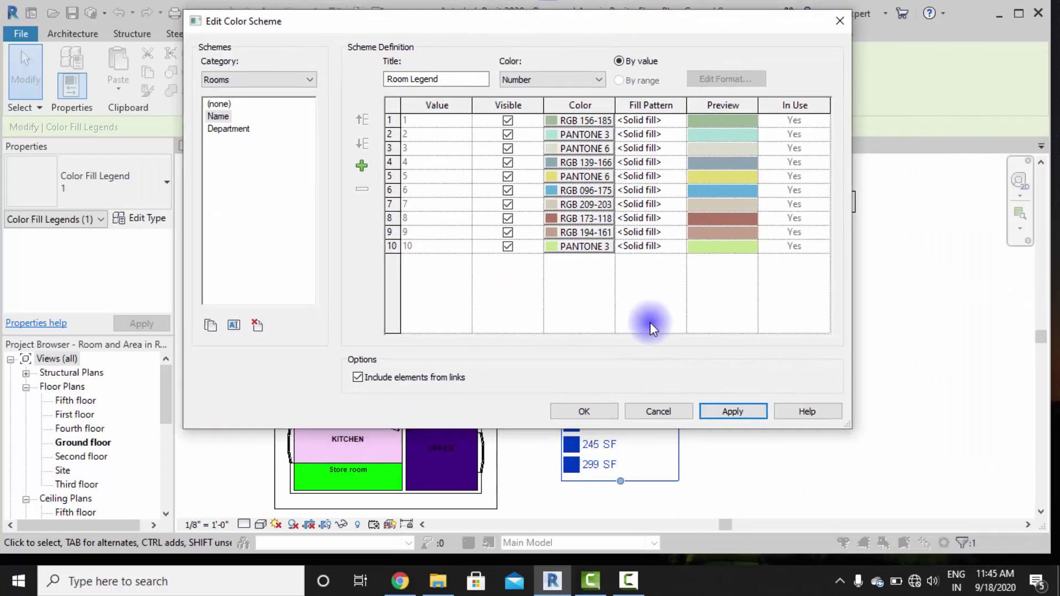
left_click(585, 411)
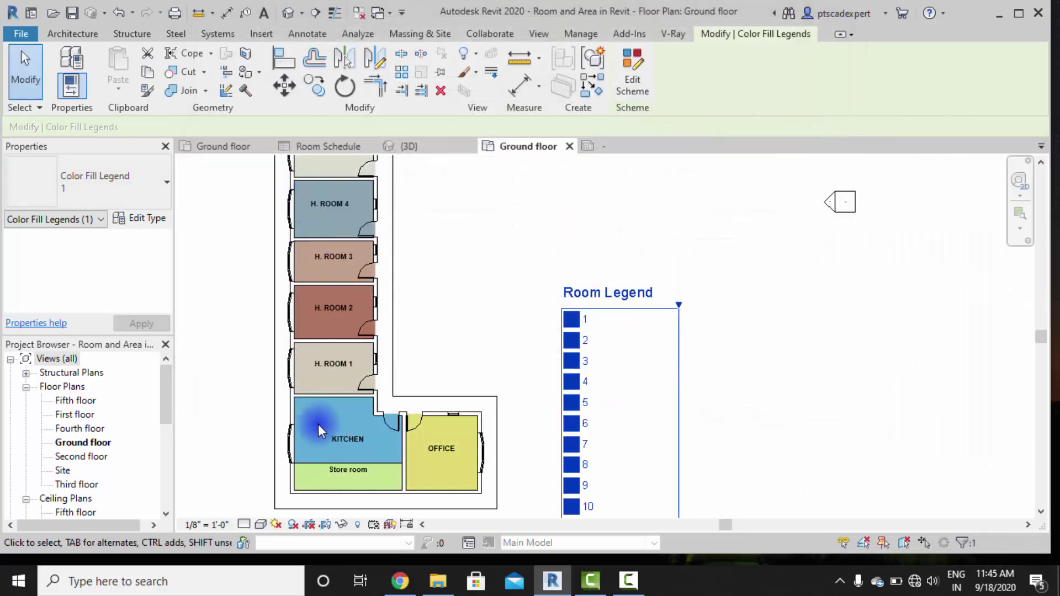
scroll(720, 369, "down", 2)
left_click(780, 374)
scroll(637, 412, "up", 3)
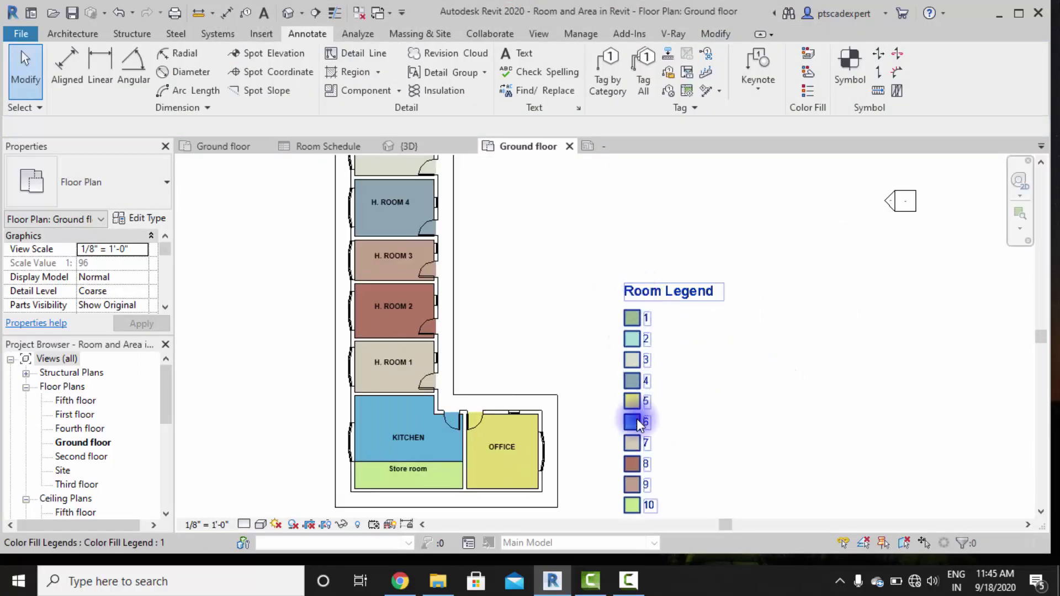
scroll(641, 360, "down", 1)
middle_click_drag(641, 424, 644, 511)
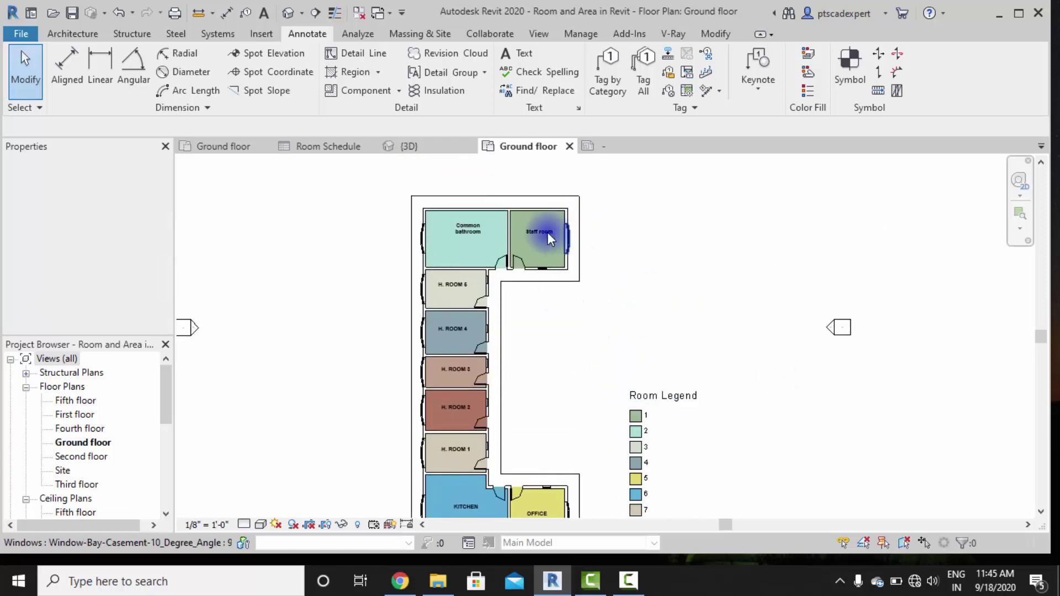
Turn on Show Room Number in the type properties of the Room Tag.
left_click(471, 229)
left_click(142, 217)
left_click(314, 200)
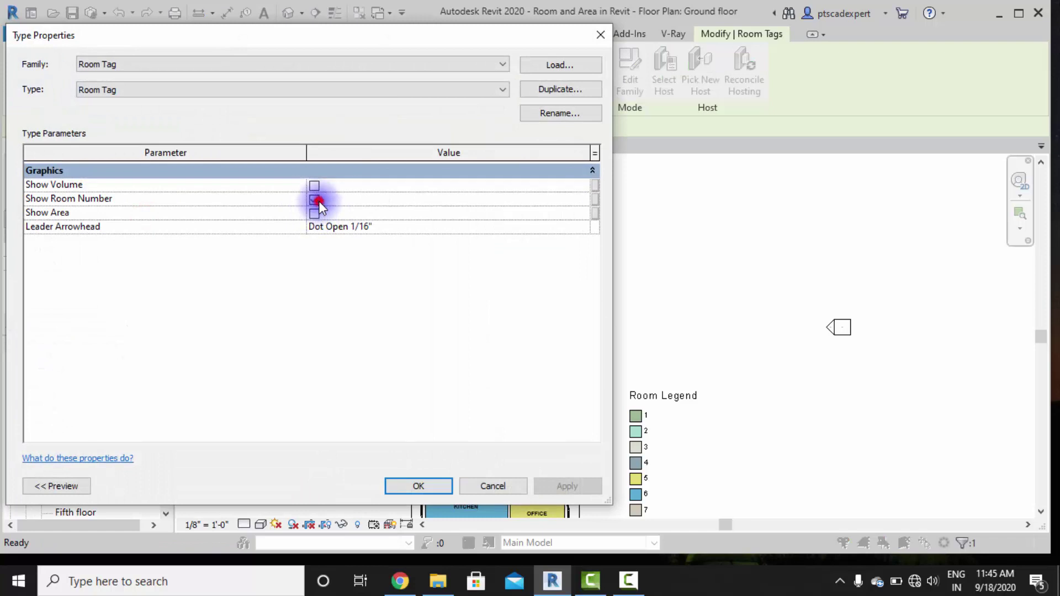
left_click(431, 485)
left_click(740, 320)
Check the room numbers and fill colors on the plan against the number entries in the Room Legend.
mouse_move(750, 345)
middle_mouse_down()
mouse_move(463, 200)
mouse_move(448, 274)
middle_mouse_up()
scroll(448, 274, "up", 3)
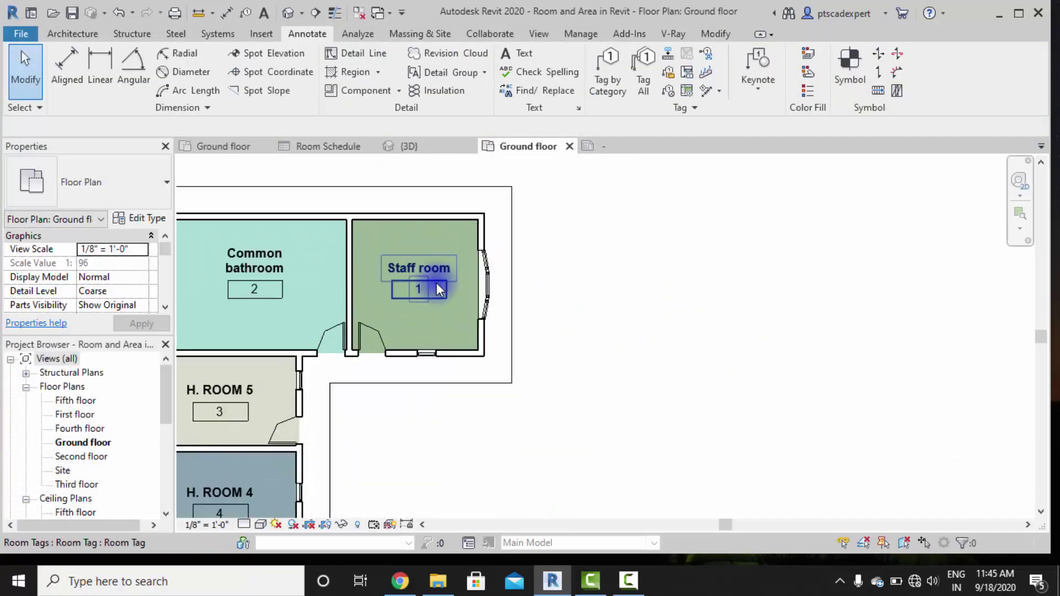
middle_click_drag(627, 416, 521, 359)
scroll(450, 300, "down", 3)
middle_click_drag(450, 301, 561, 348)
scroll(452, 226, "up", 2)
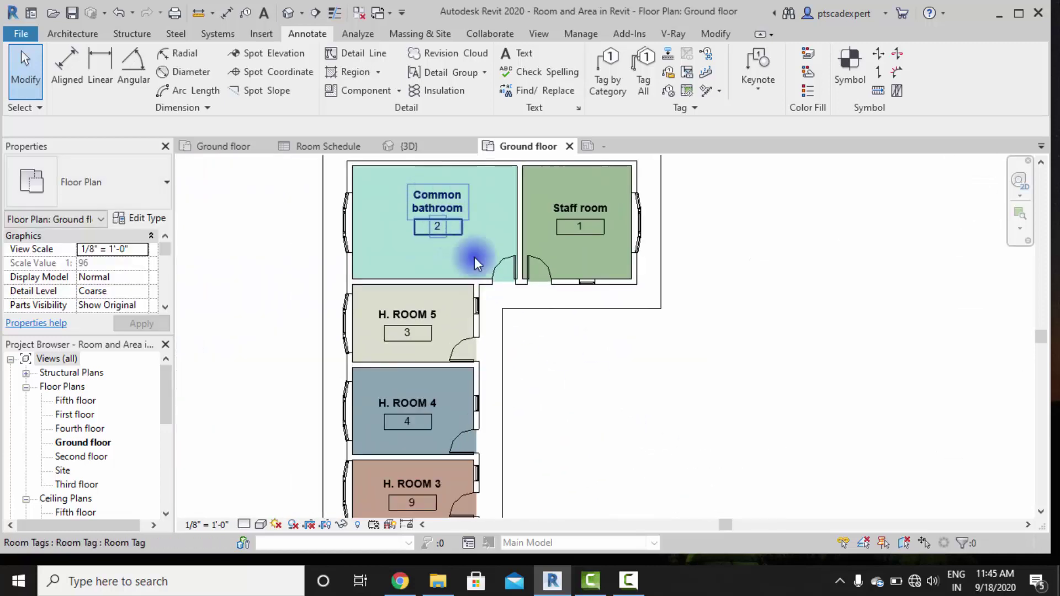
scroll(559, 304, "down", 3)
middle_click_drag(736, 442, 604, 335)
scroll(595, 417, "up", 3)
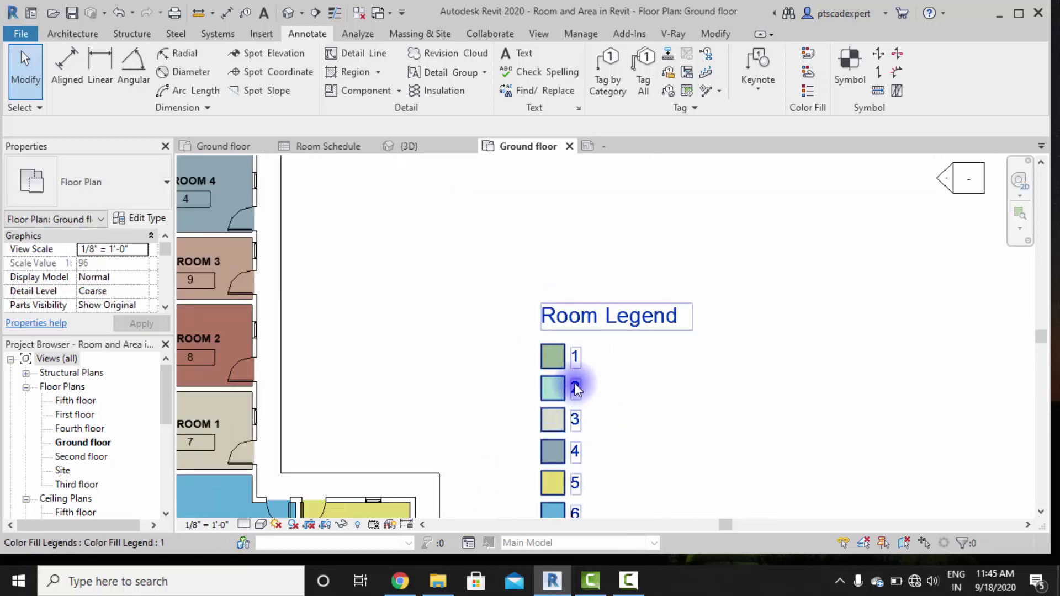
scroll(587, 387, "down", 4)
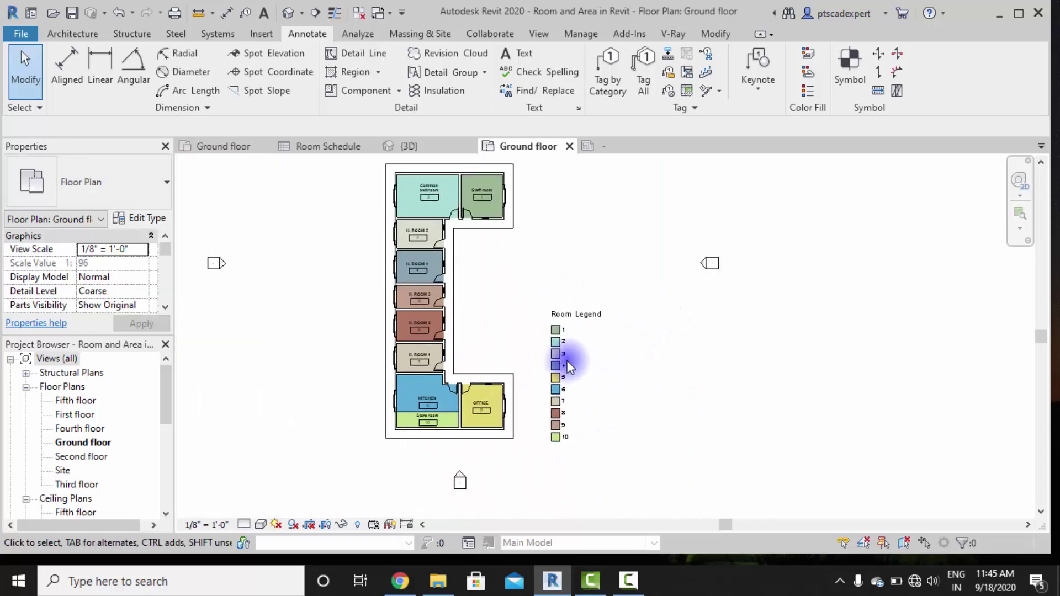
Switch the Room Legend's color scheme to color the rooms by Name and apply it.
left_click(564, 360)
left_click(633, 71)
left_click(552, 80)
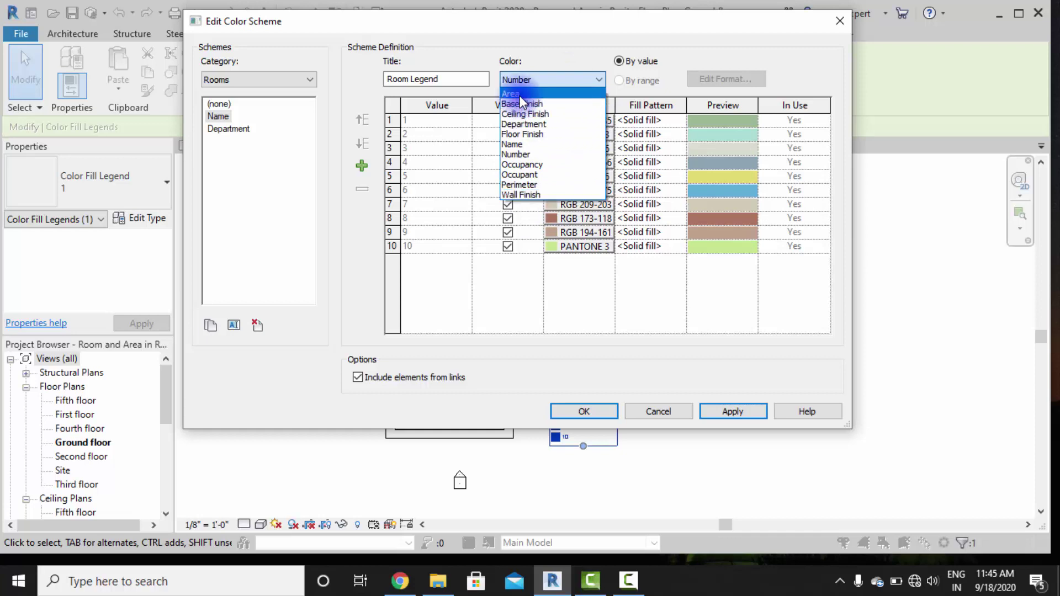
left_click(522, 144)
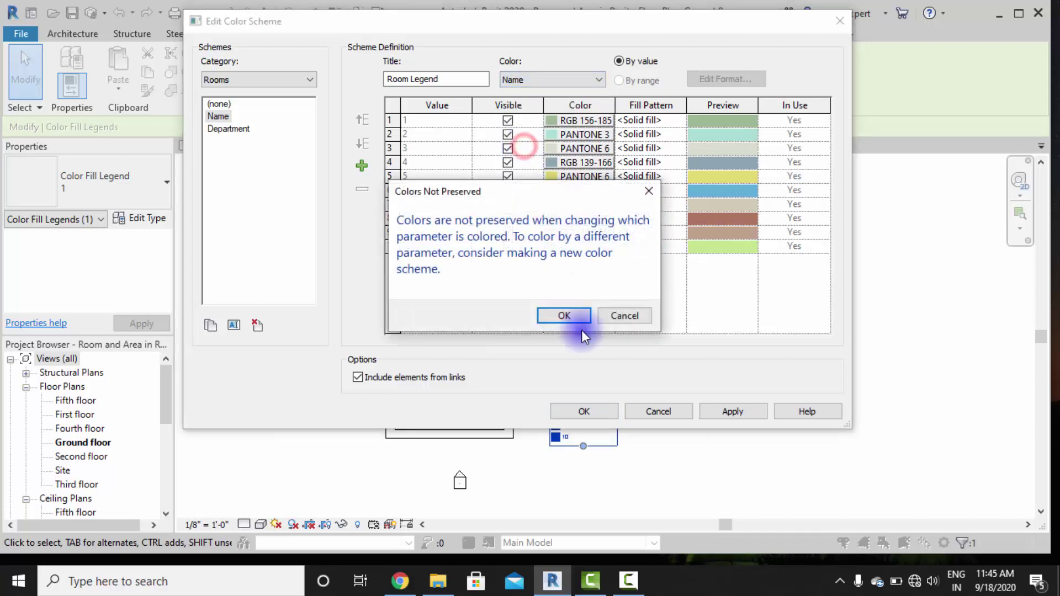
left_click(552, 313)
left_click(602, 409)
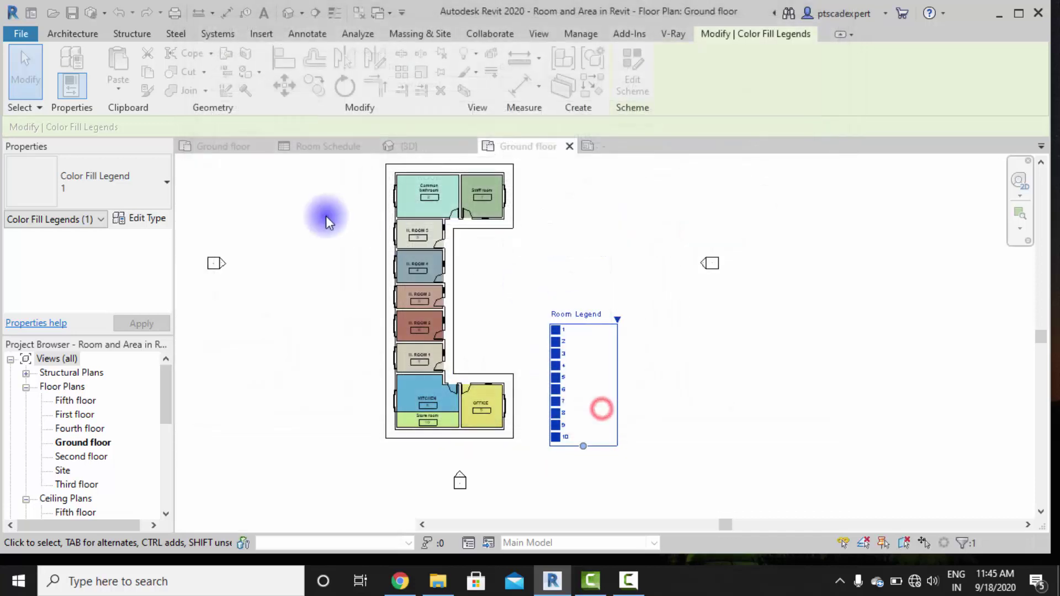
Change the Room Tag type to show area and volume and hide the room number.
left_click(428, 191)
left_click(154, 218)
left_click(315, 199)
left_click(314, 213)
left_click(314, 186)
left_click(314, 213)
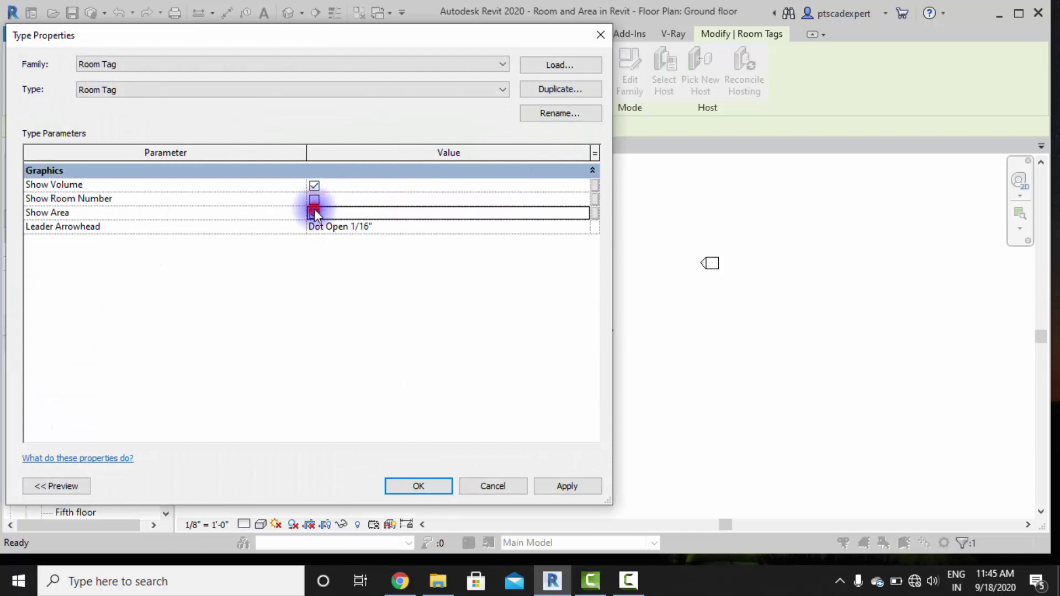
left_click(418, 486)
left_click(712, 368)
scroll(369, 321, "up", 5)
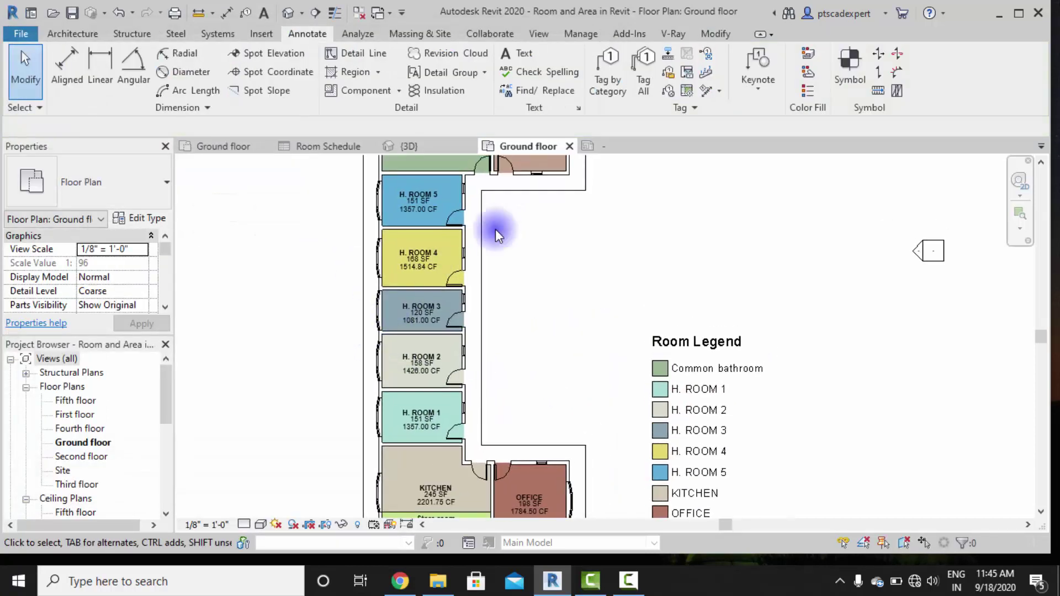
scroll(398, 387, "down", 1)
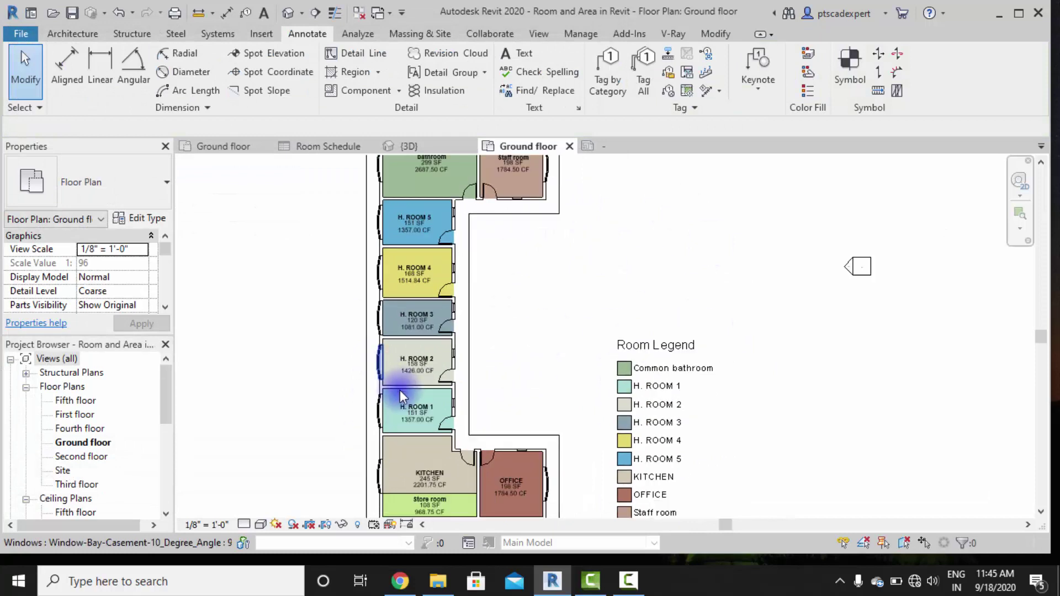
scroll(398, 387, "down", 3)
scroll(475, 366, "down", 1)
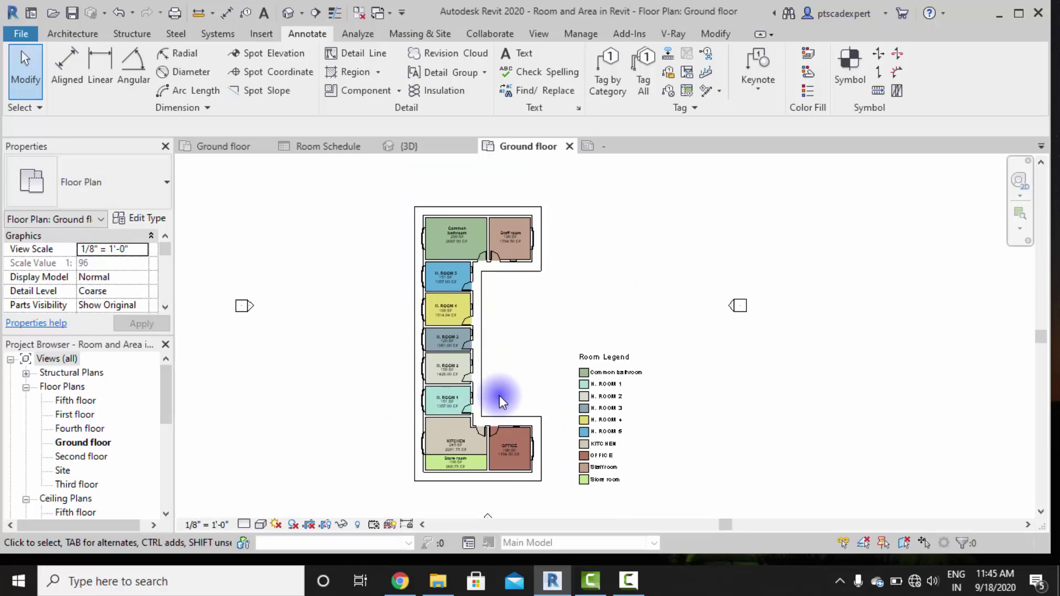
Switch to Chrome and review the room area calculations in the Groundfloor2.html report.
left_click(400, 581)
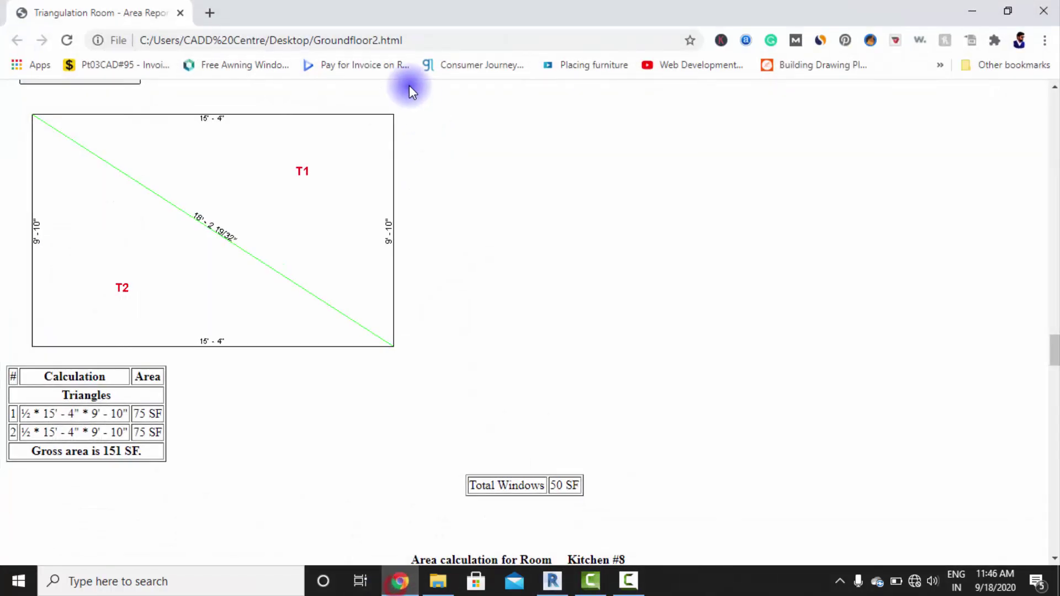
scroll(263, 277, "down", 15)
scroll(313, 296, "up", 10)
scroll(312, 292, "down", 15)
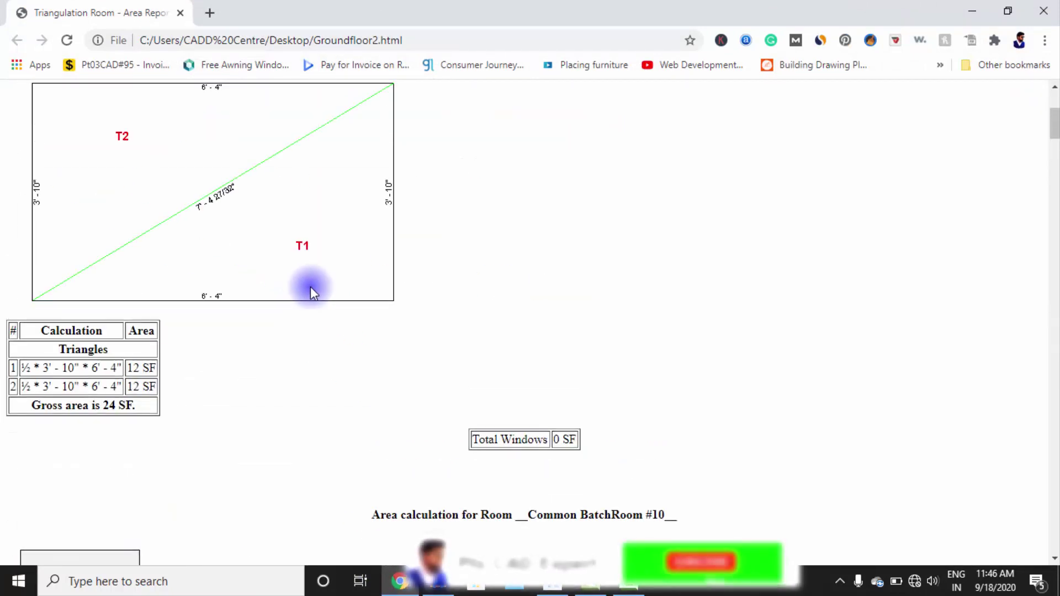
scroll(310, 286, "up", 5)
scroll(331, 309, "down", 13)
scroll(366, 361, "down", 15)
scroll(486, 337, "down", 15)
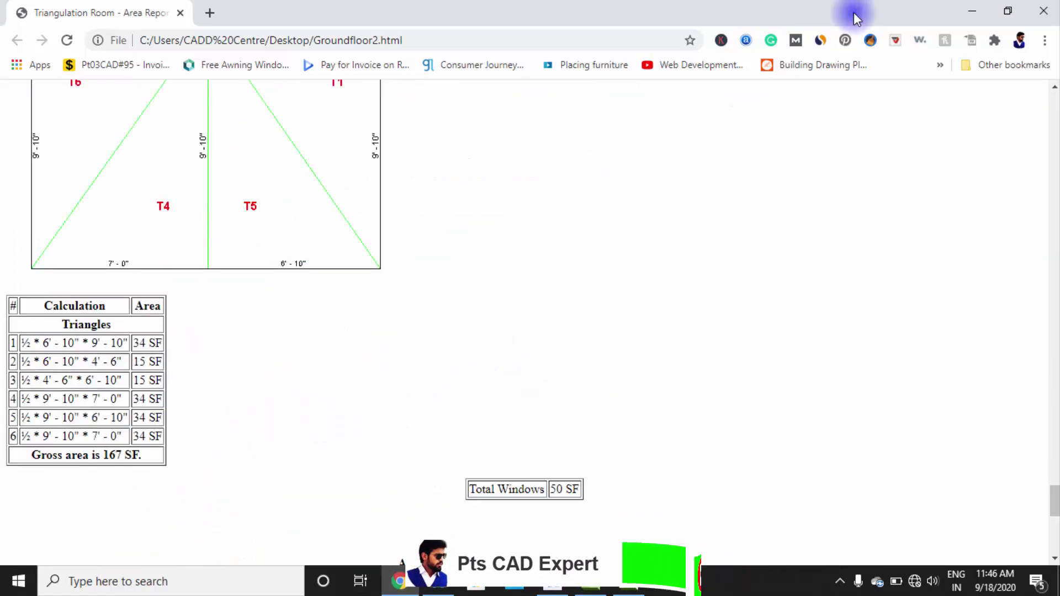
Return to Revit and examine the tagged rooms and the Room Legend on the ground floor plan.
left_click(972, 12)
scroll(500, 331, "up", 3)
middle_click_drag(494, 344, 485, 340)
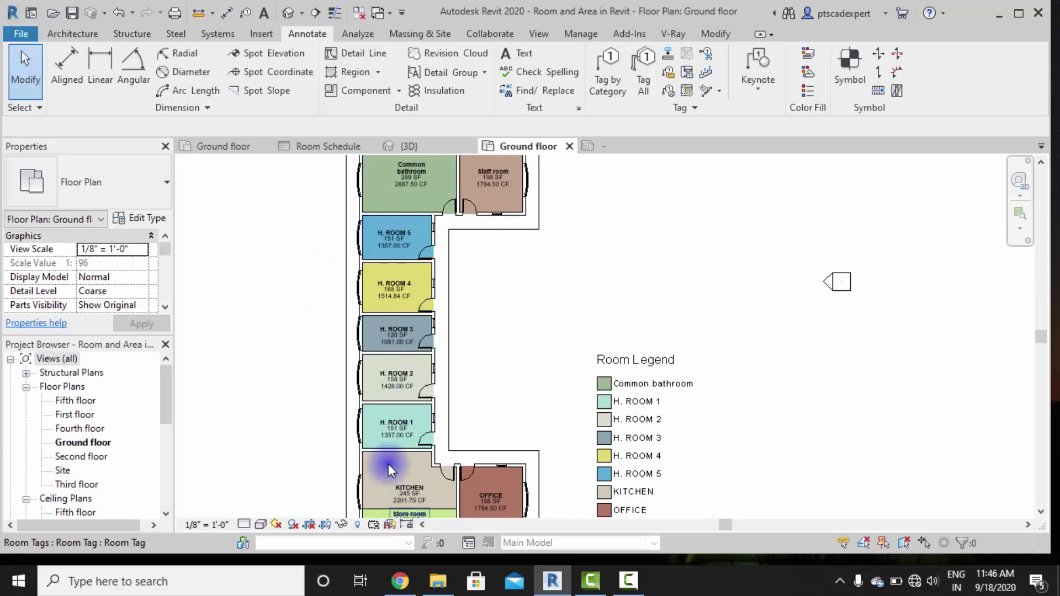
scroll(385, 386, "down", 2)
scroll(435, 408, "down", 3)
scroll(387, 347, "up", 2)
scroll(502, 349, "up", 1)
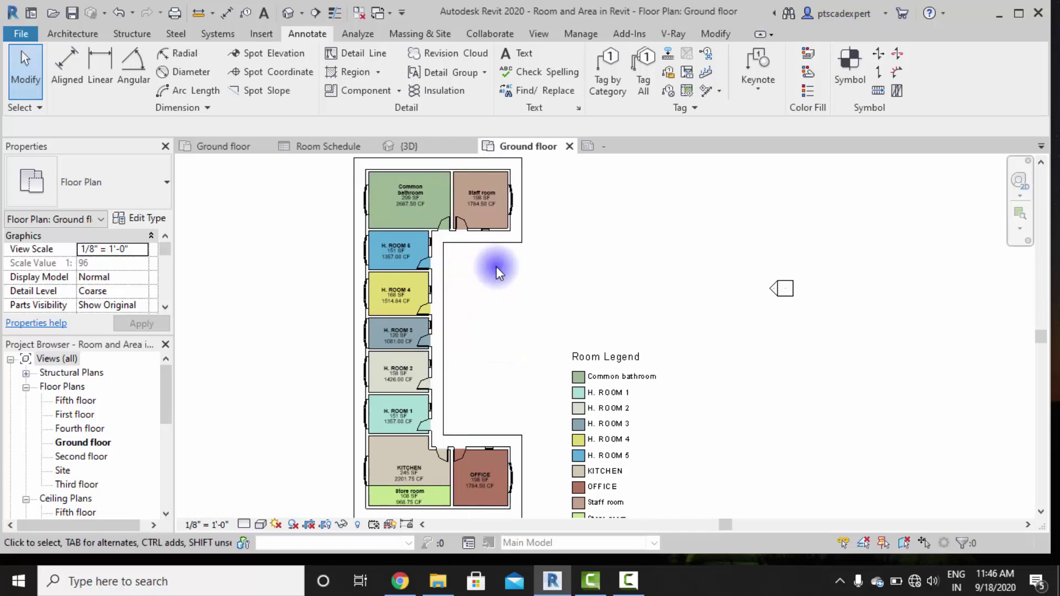
Start a Room/Area Report export with the file name Groundfloor 2 and the Desktop as the save location.
left_click(19, 35)
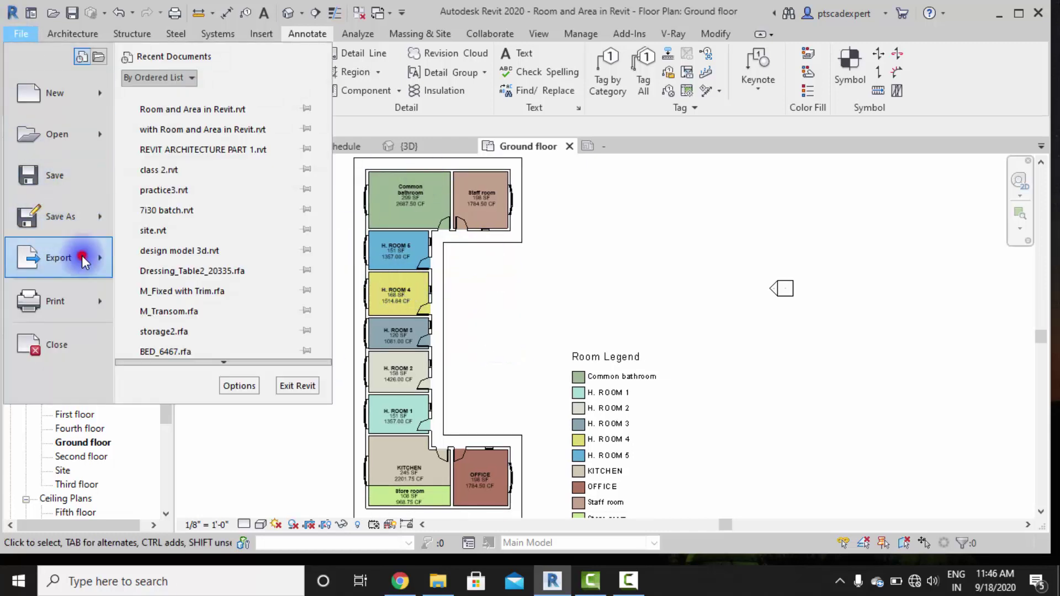
left_click(83, 260)
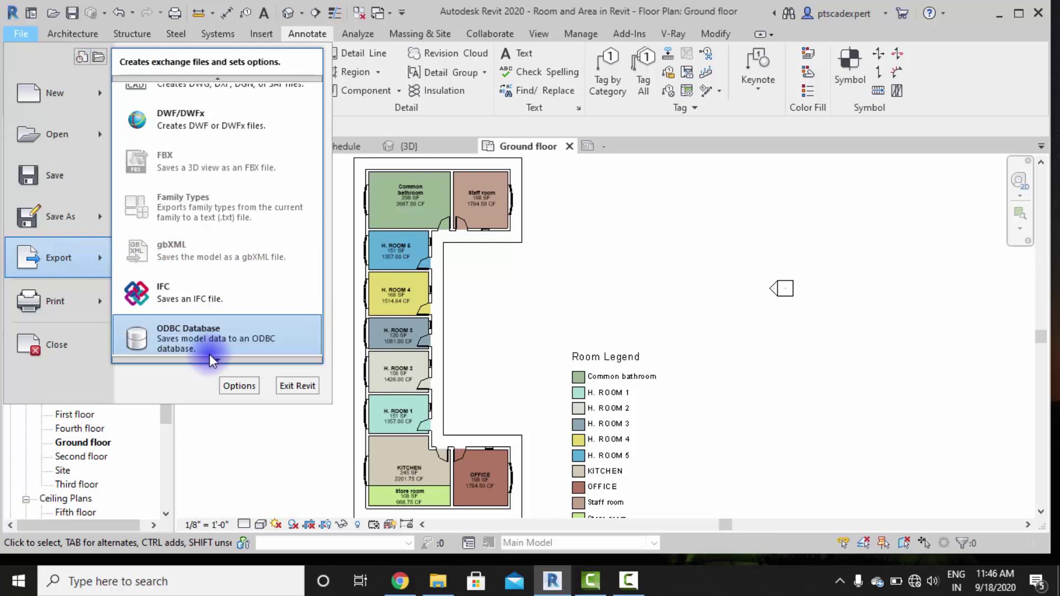
scroll(221, 358, "down", 3)
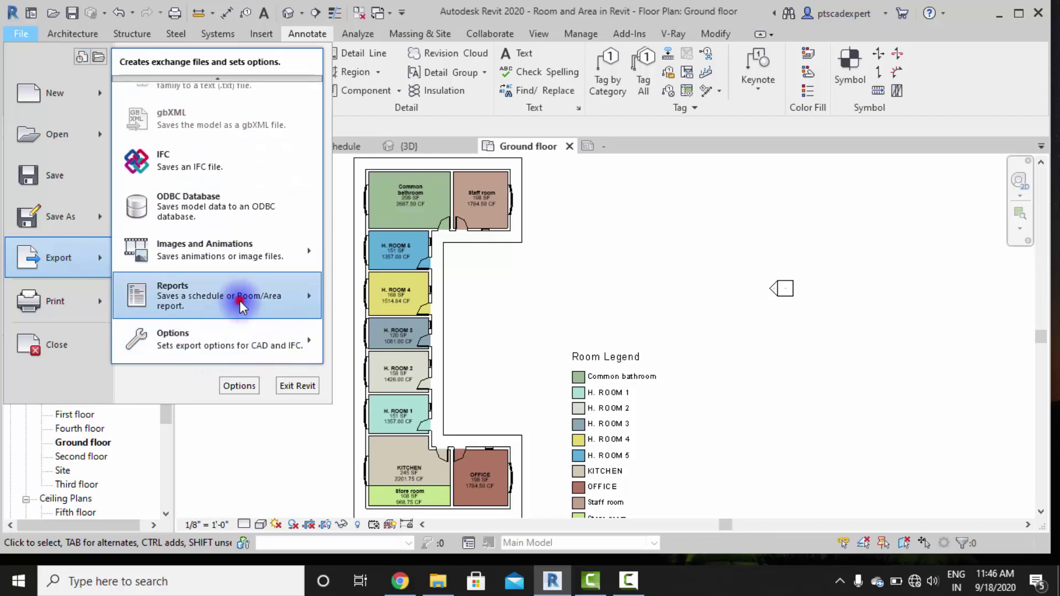
left_click(240, 301)
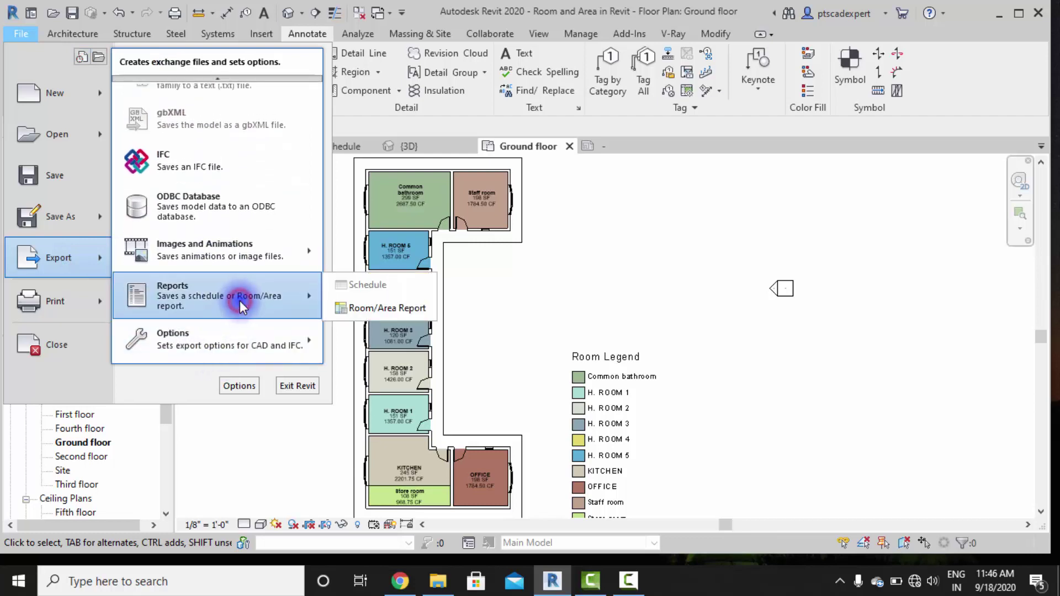
left_click(365, 308)
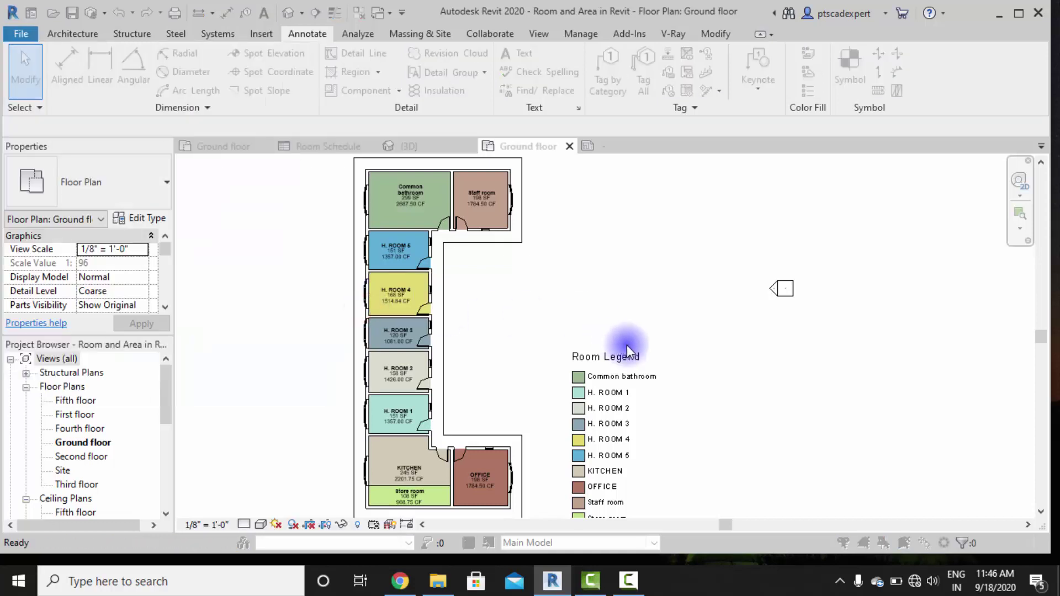
left_click(454, 407)
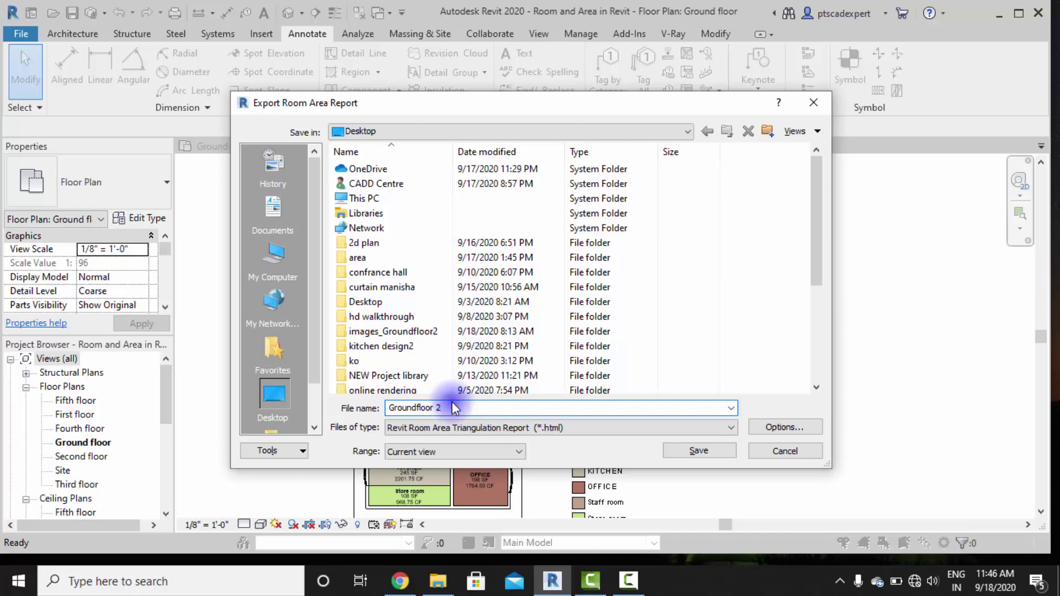
left_click(253, 394)
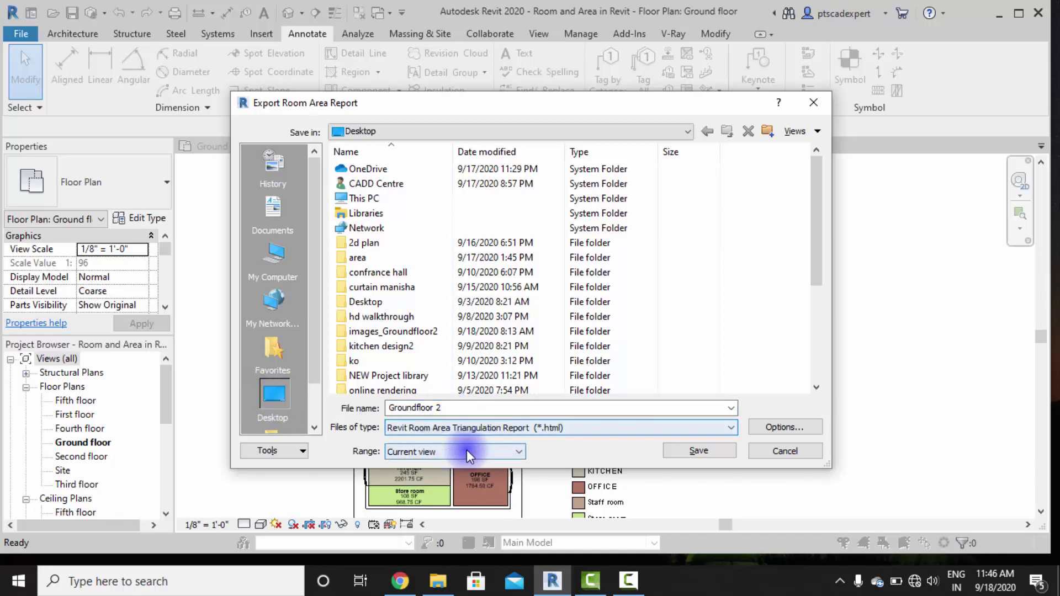
Set the font of the dimensions to Calibri in the Area Report Settings.
left_click(793, 426)
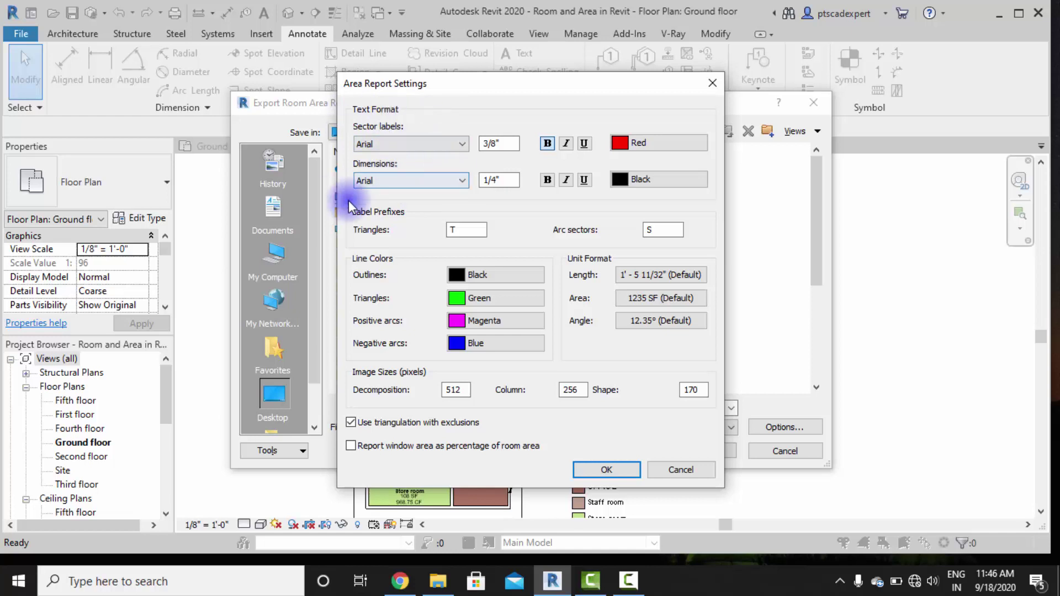
left_click(424, 184)
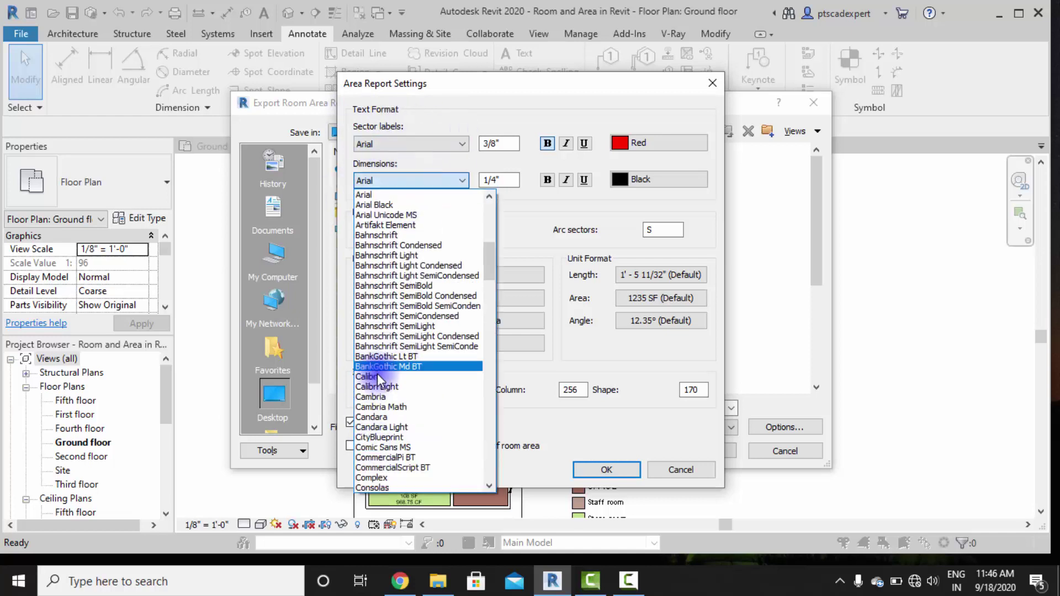
left_click(383, 378)
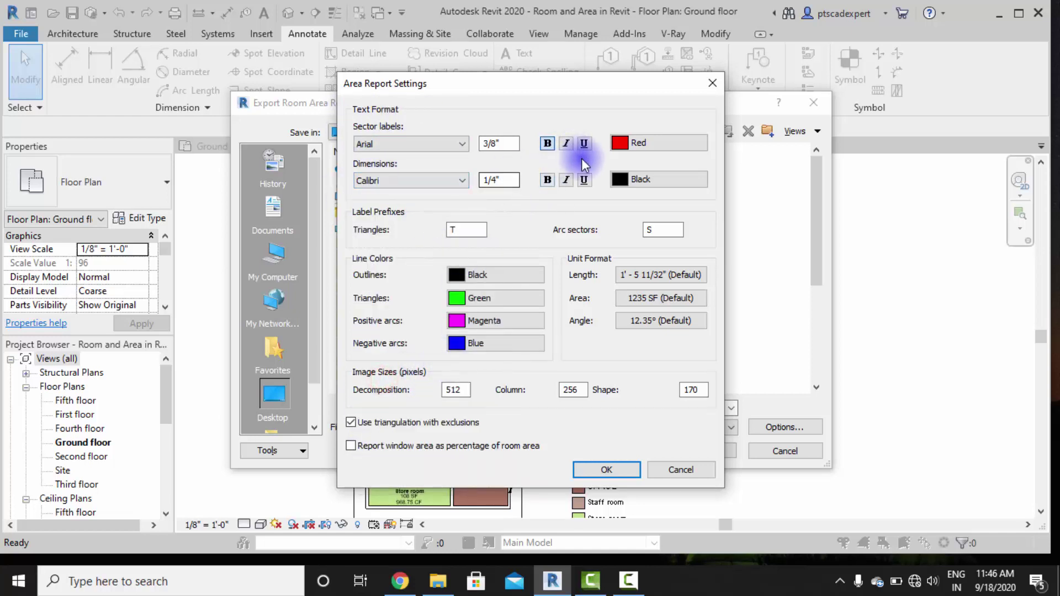
Make the dimension text bold and Cyan in the Area Report Settings, and accept the settings.
left_click(547, 181)
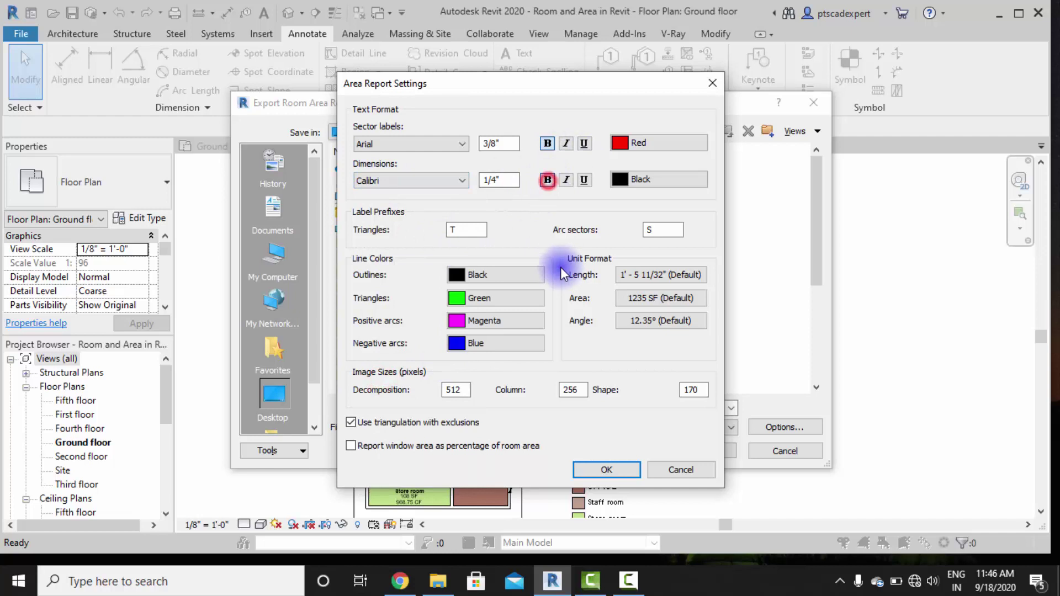
left_click(646, 178)
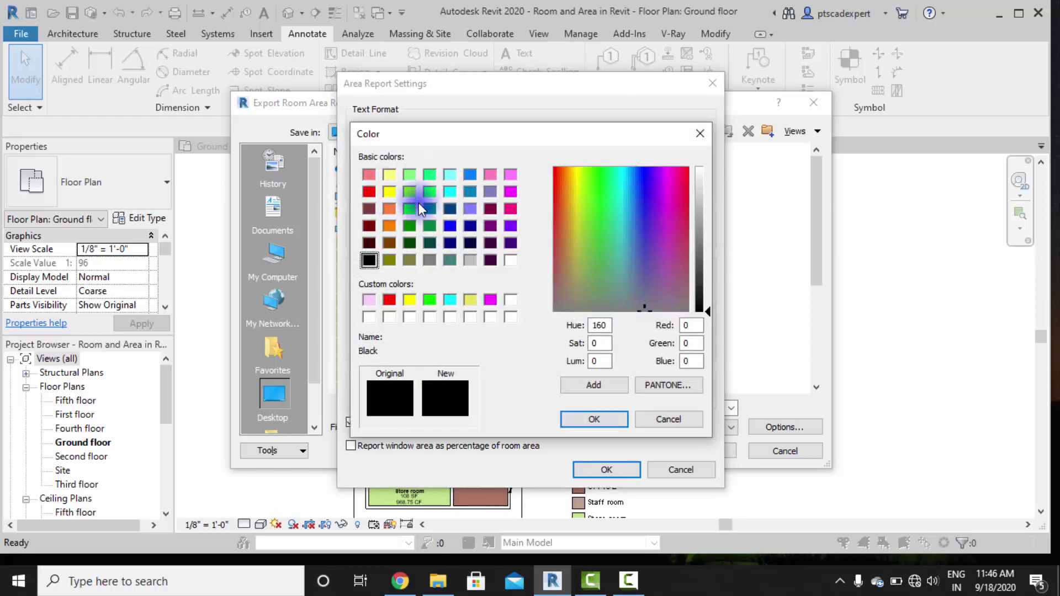
left_click(491, 258)
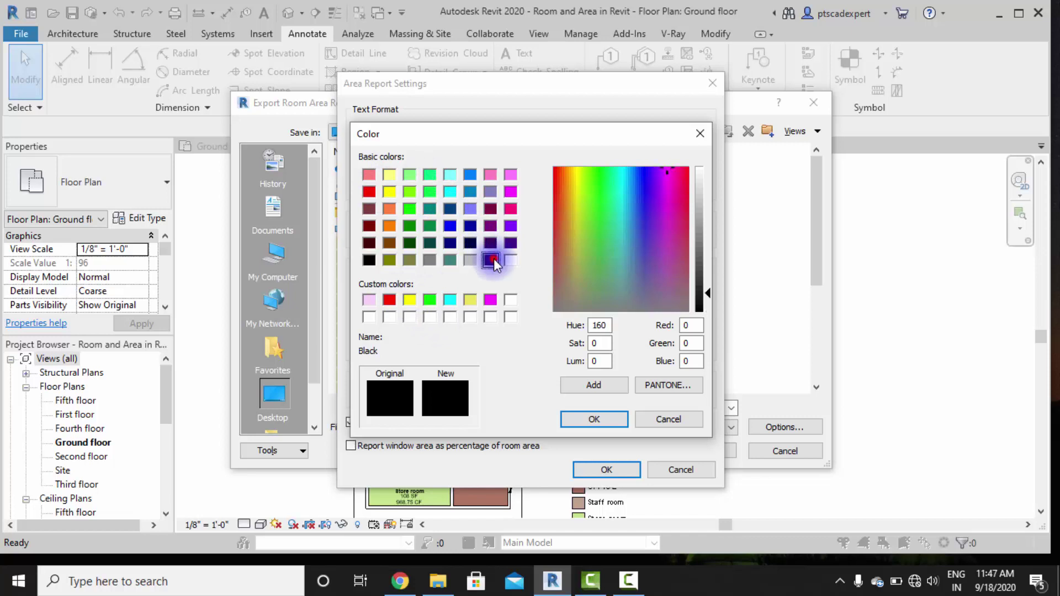
left_click(451, 300)
left_click(586, 385)
left_click(595, 419)
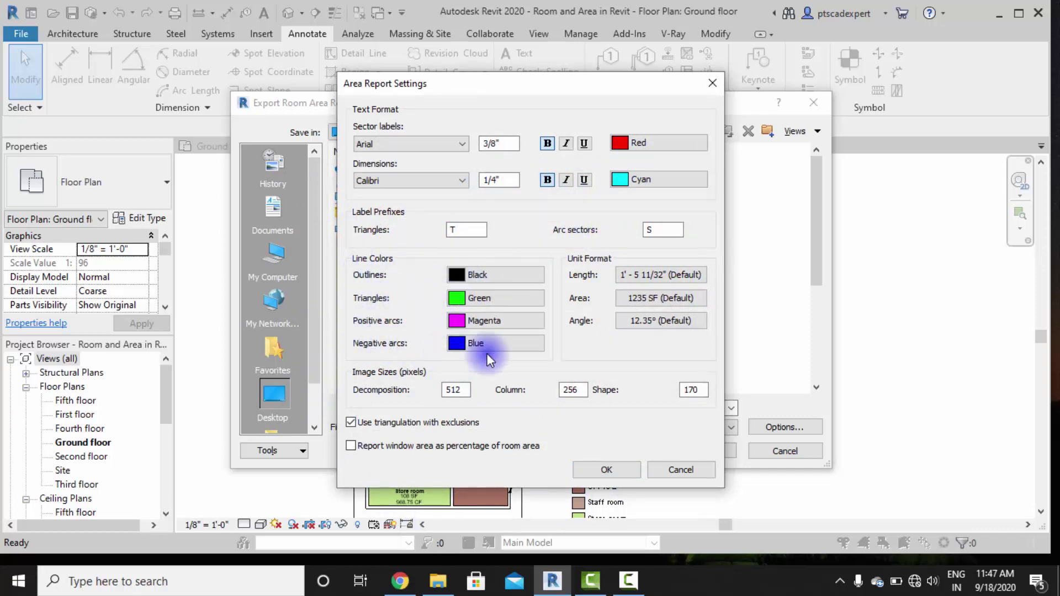
left_click(606, 469)
Save the Groundfloor 2 room area report and open it from the desktop in Chrome.
left_click(701, 447)
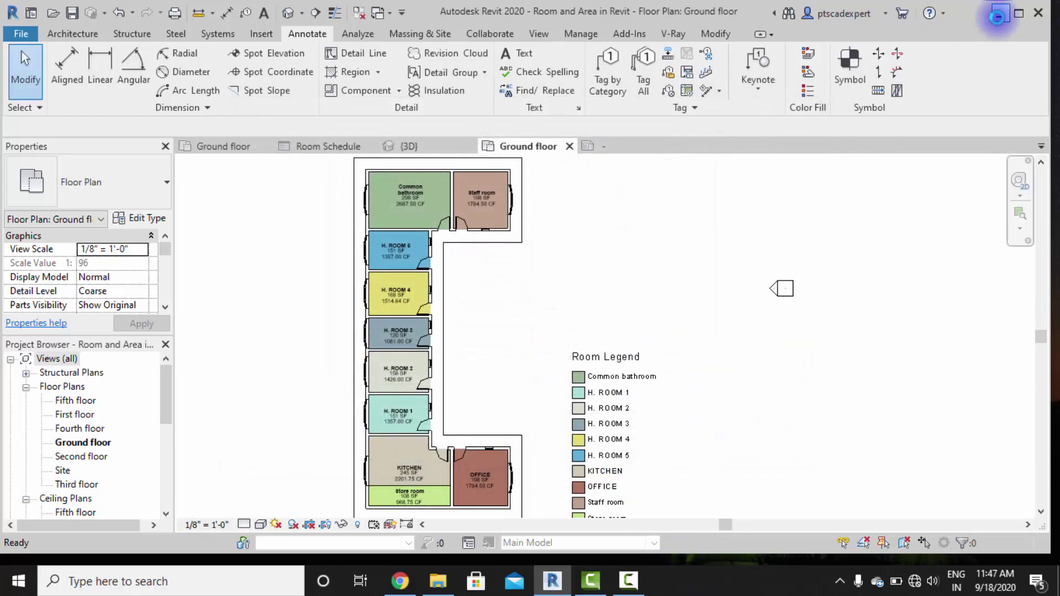
left_click(997, 15)
left_click(566, 29)
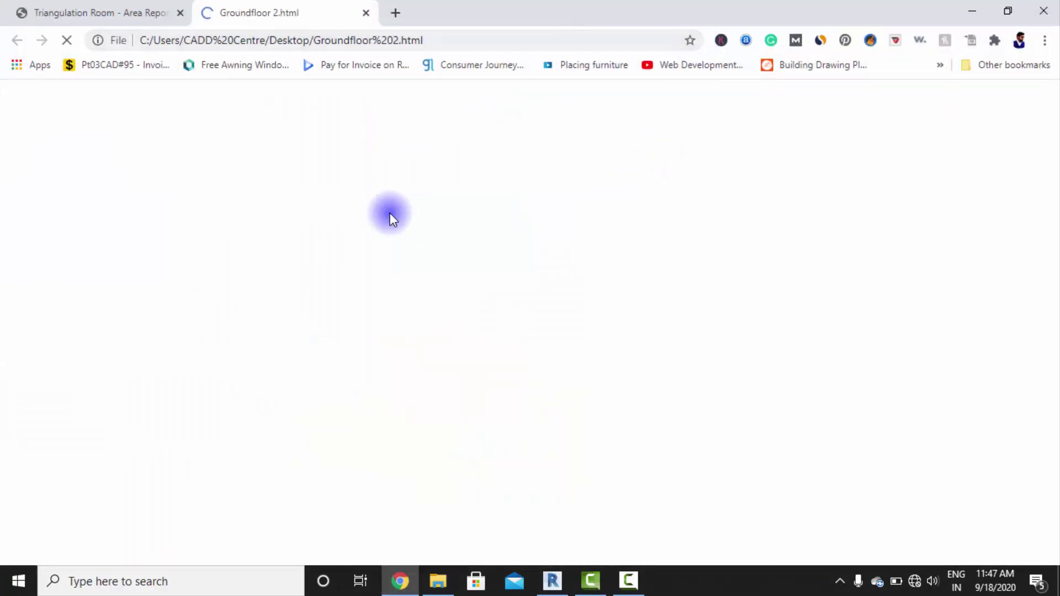
Examine the common bathroom's triangulation diagram, area calculation and total window area in the Groundfloor 2 report.
scroll(287, 361, "down", 4)
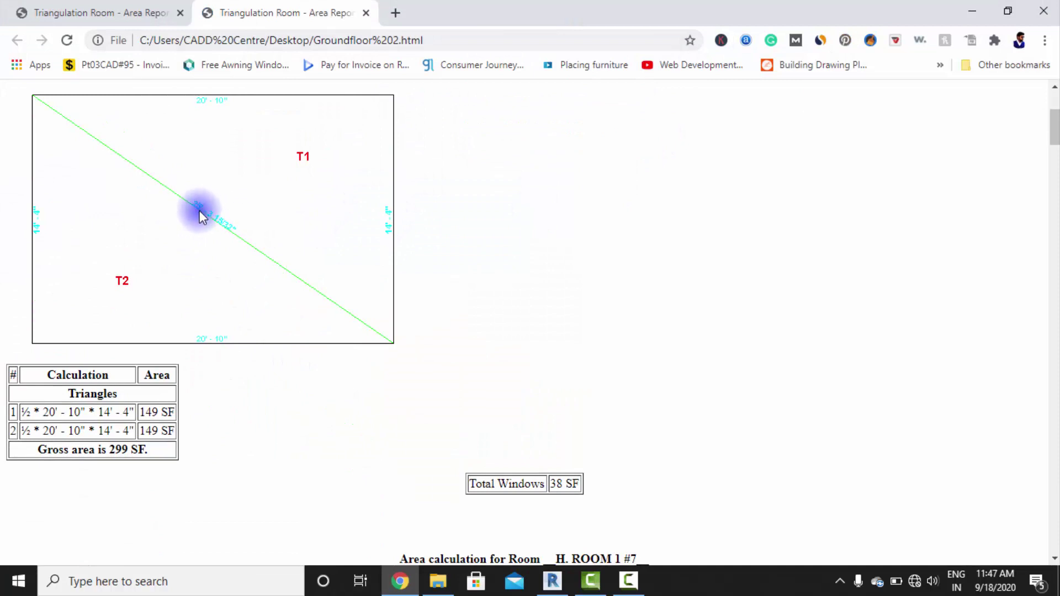
scroll(226, 248, "down", 8)
scroll(222, 298, "up", 12)
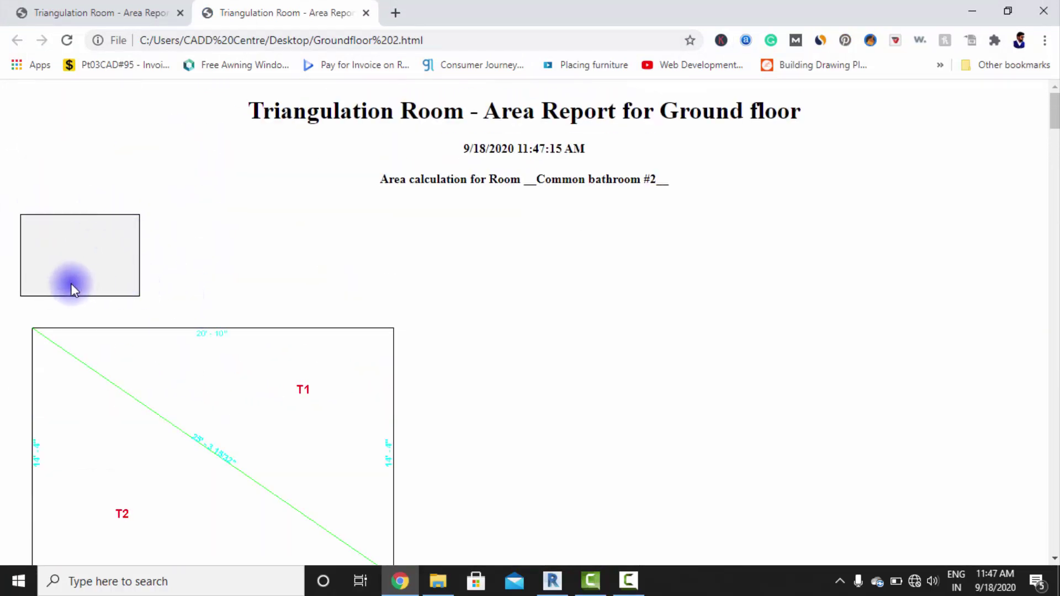
scroll(53, 287, "down", 5)
scroll(149, 251, "up", 4)
scroll(41, 416, "down", 5)
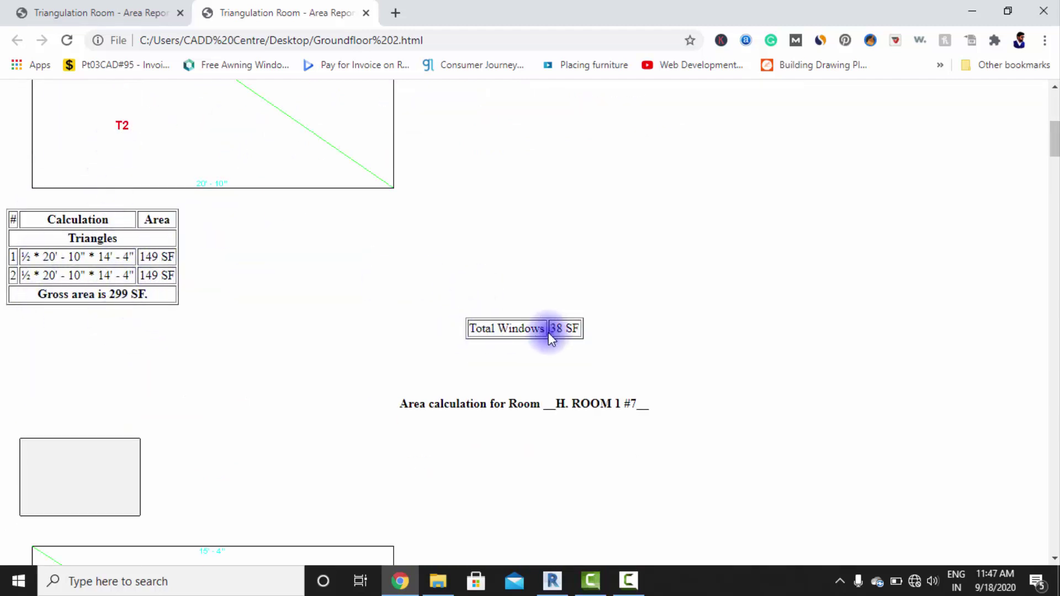
scroll(72, 310, "down", 5)
scroll(332, 256, "up", 5)
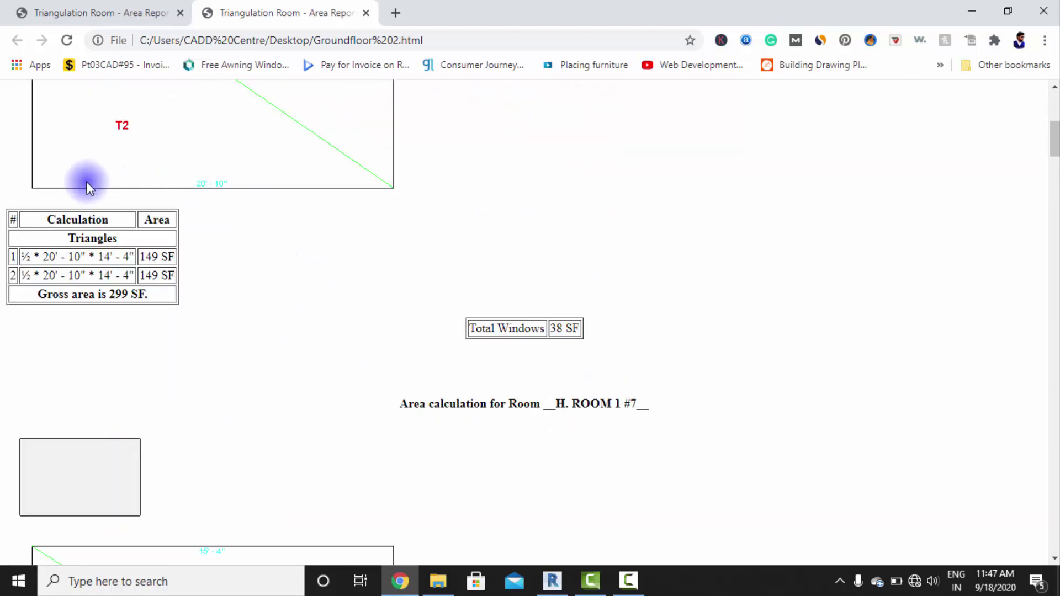
double_click(561, 329)
scroll(180, 165, "up", 5)
scroll(107, 246, "down", 8)
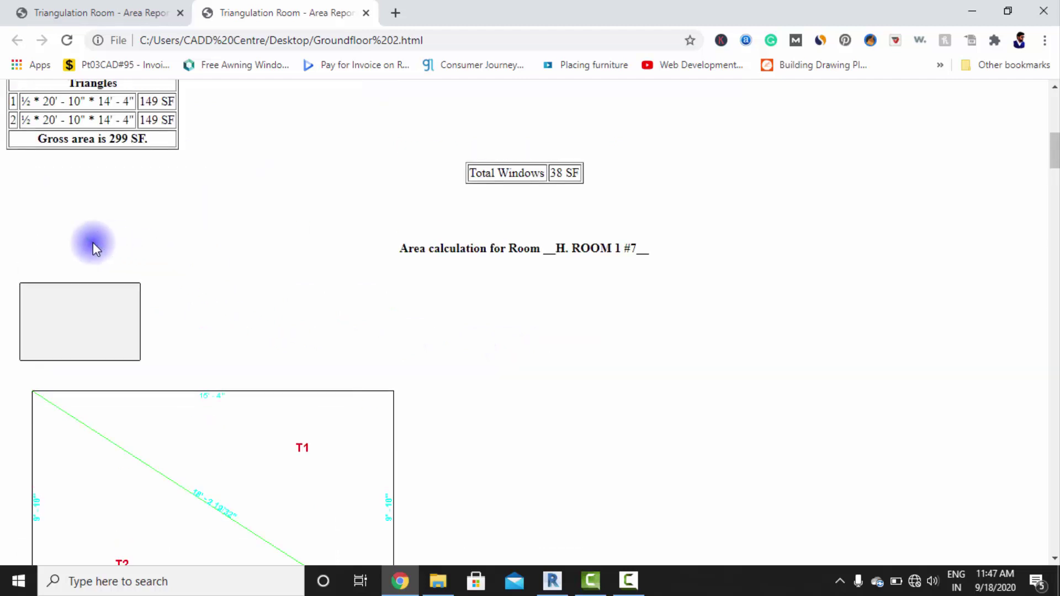
Review the area calculations and window totals of the hostel rooms from H. ROOM 1 down to the kitchen.
scroll(107, 386, "down", 4)
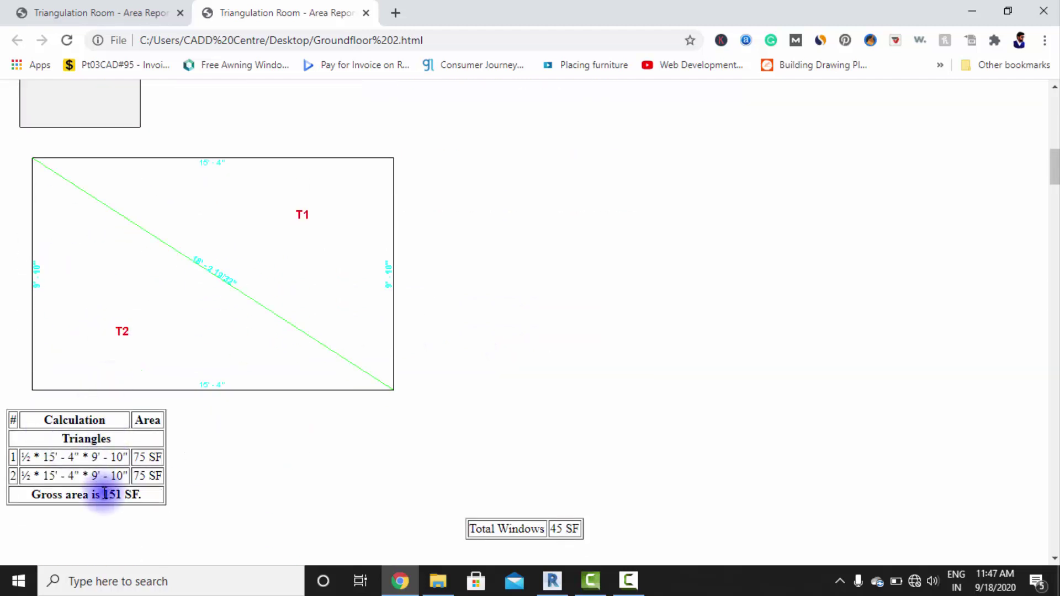
scroll(32, 409, "down", 3)
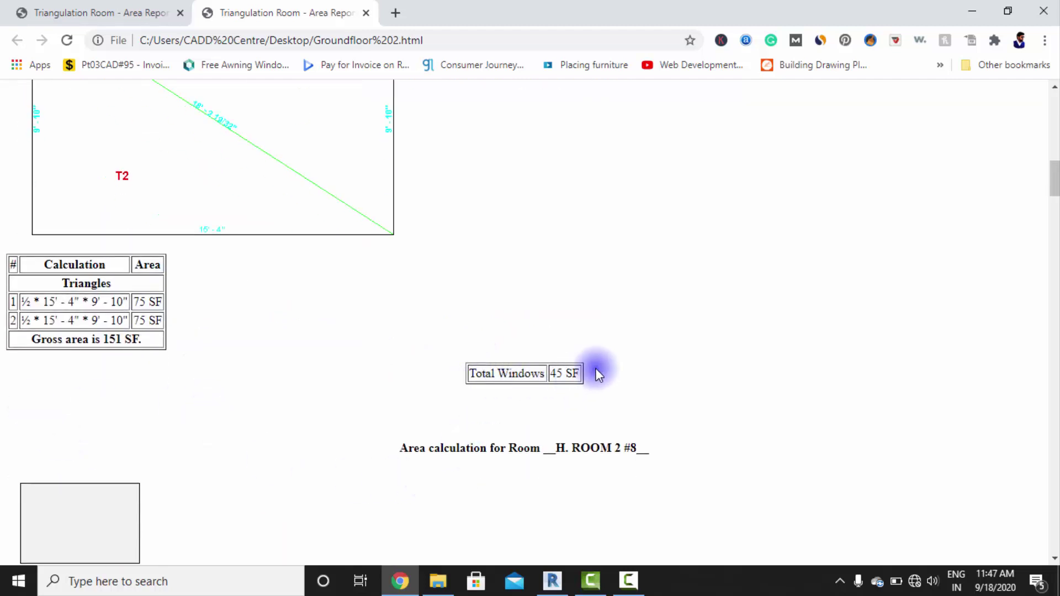
scroll(88, 258, "down", 10)
scroll(122, 353, "down", 20)
scroll(135, 373, "down", 15)
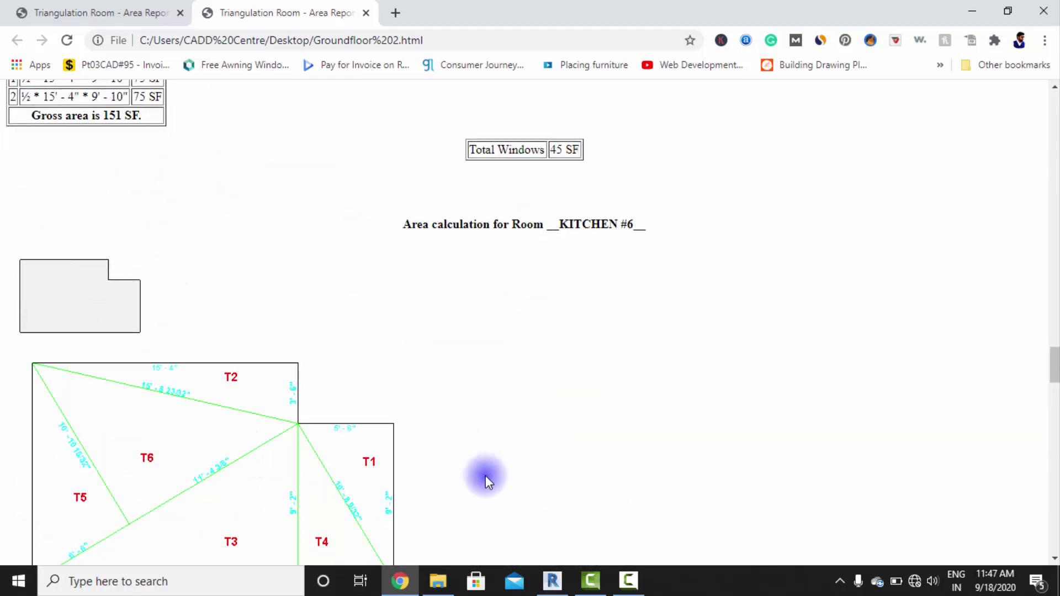
Glance at the Revit plan, return to the Chrome report and examine the kitchen's triangles, gross area and window total.
left_click(553, 581)
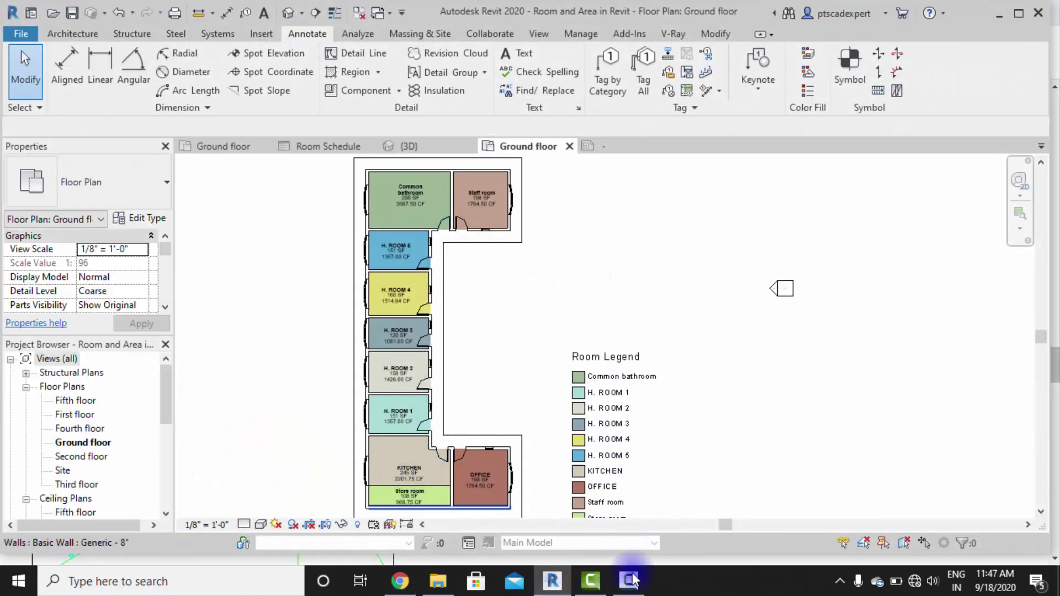
left_click(399, 581)
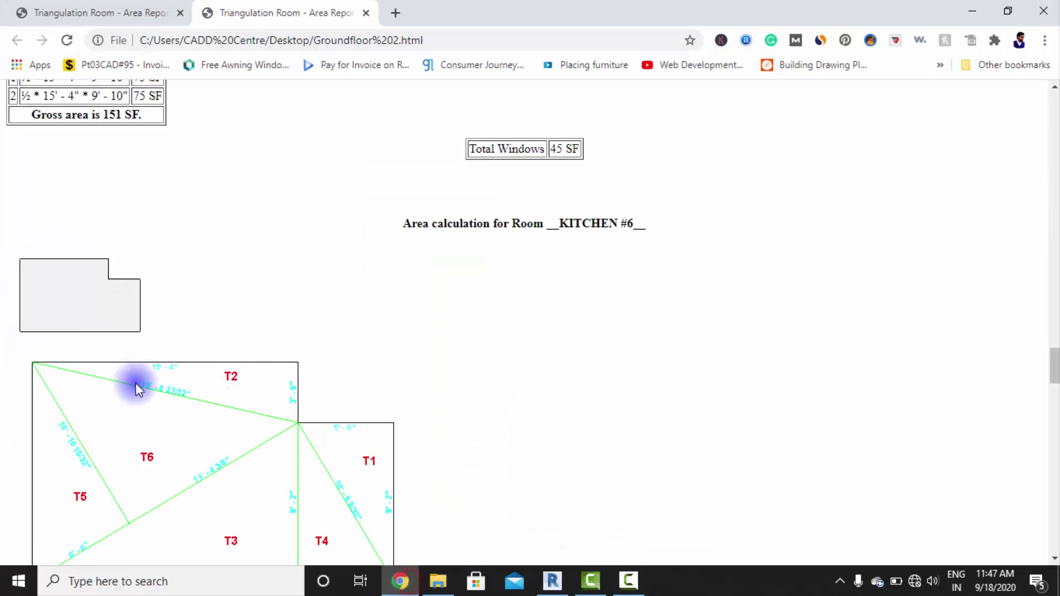
scroll(136, 385, "down", 4)
scroll(196, 289, "up", 3)
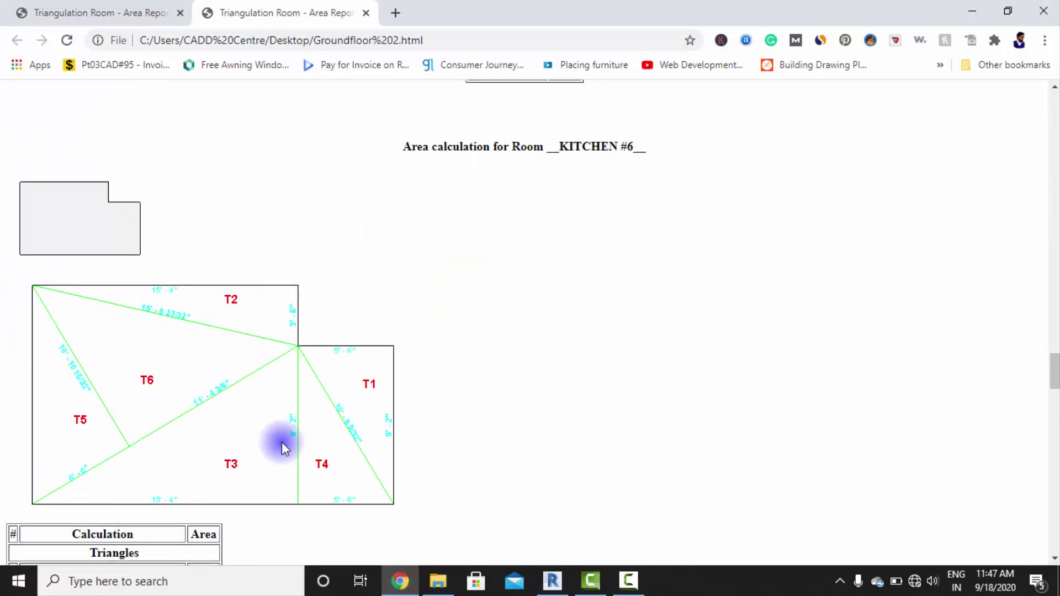
scroll(176, 350, "down", 4)
scroll(66, 232, "up", 4)
scroll(256, 284, "down", 5)
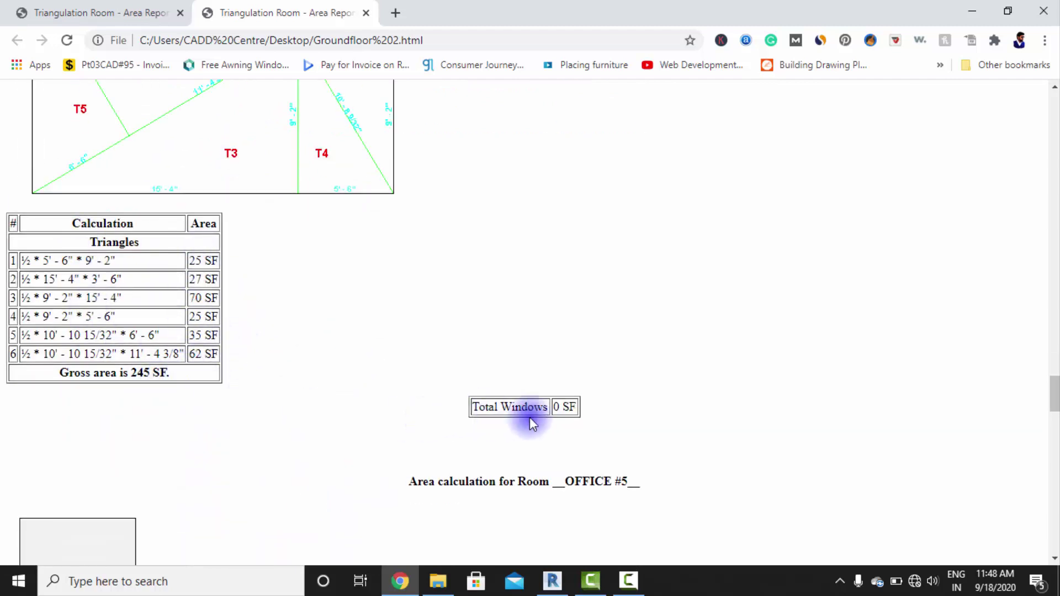
scroll(330, 381, "down", 5)
scroll(525, 352, "up", 4)
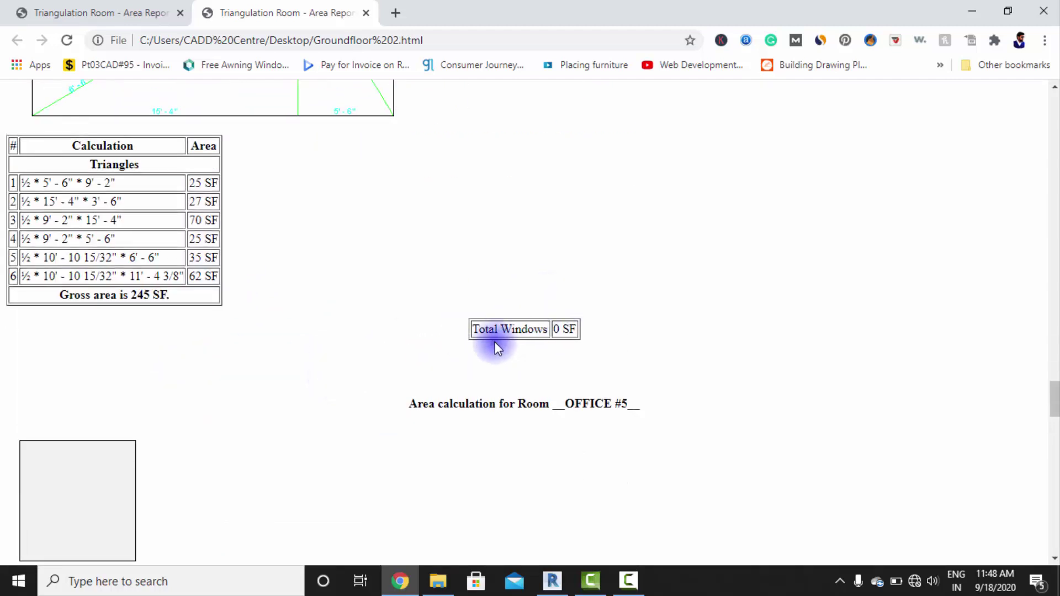
scroll(149, 382, "up", 10)
Switch to Revit and inspect the kitchen, store room and neighbouring rooms on the ground floor plan.
key("alt+Tab")
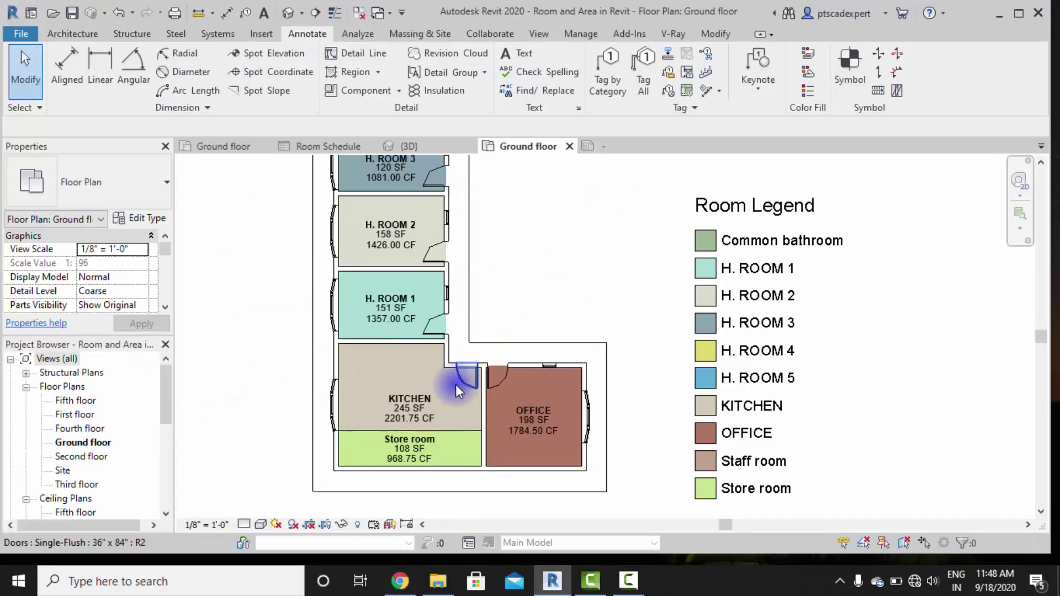
middle_click_drag(466, 413, 470, 378)
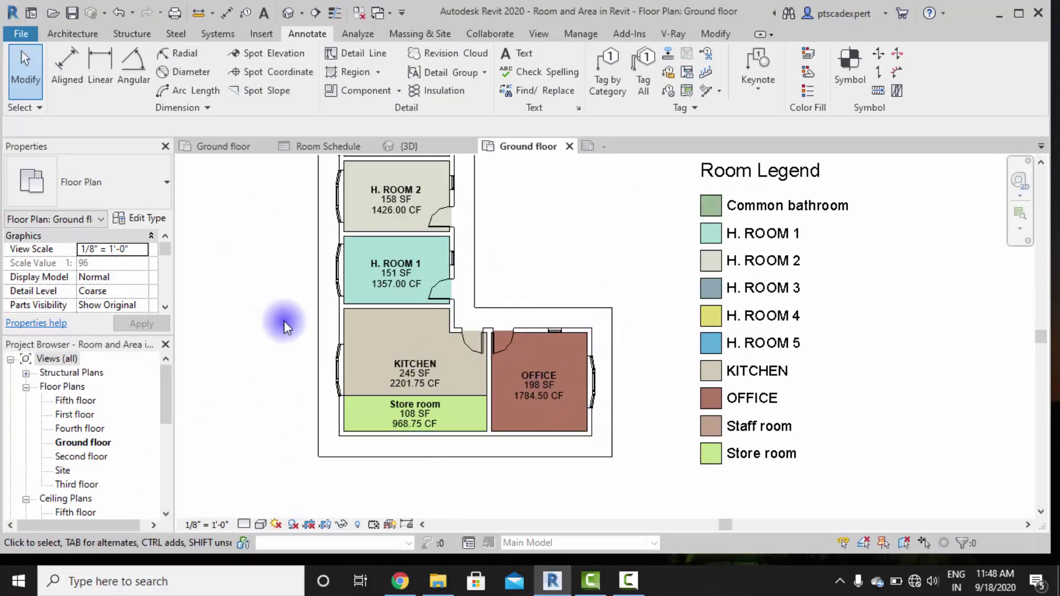
middle_click_drag(438, 416, 469, 509)
middle_click_drag(412, 300, 408, 493)
scroll(418, 323, "down", 3)
middle_click_drag(420, 347, 397, 312)
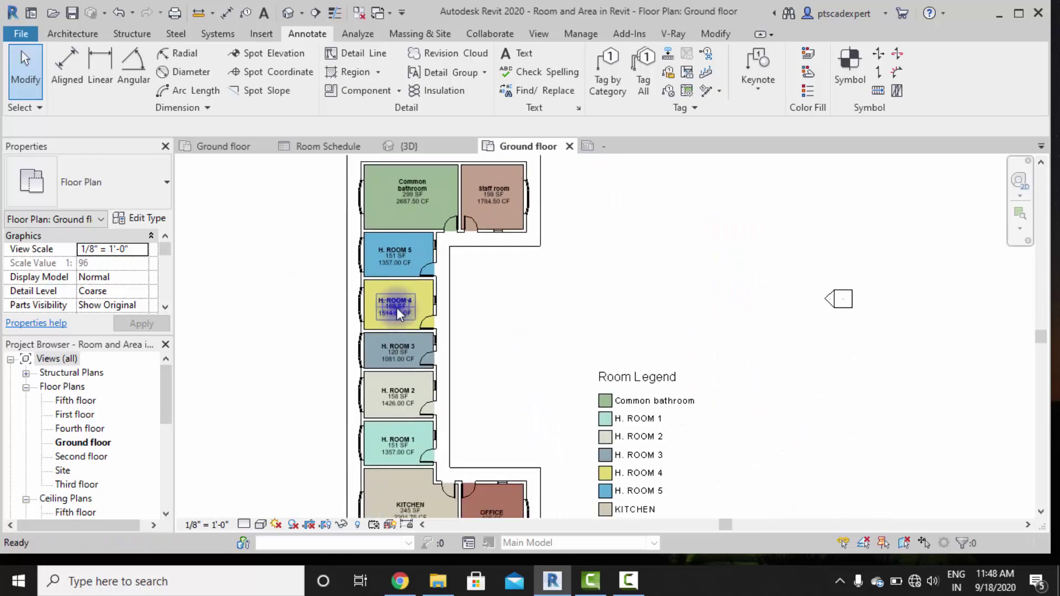
Switch to Chrome to look at the H. ROOM 1 calculation in the report, and go back to Revit.
left_click(401, 581)
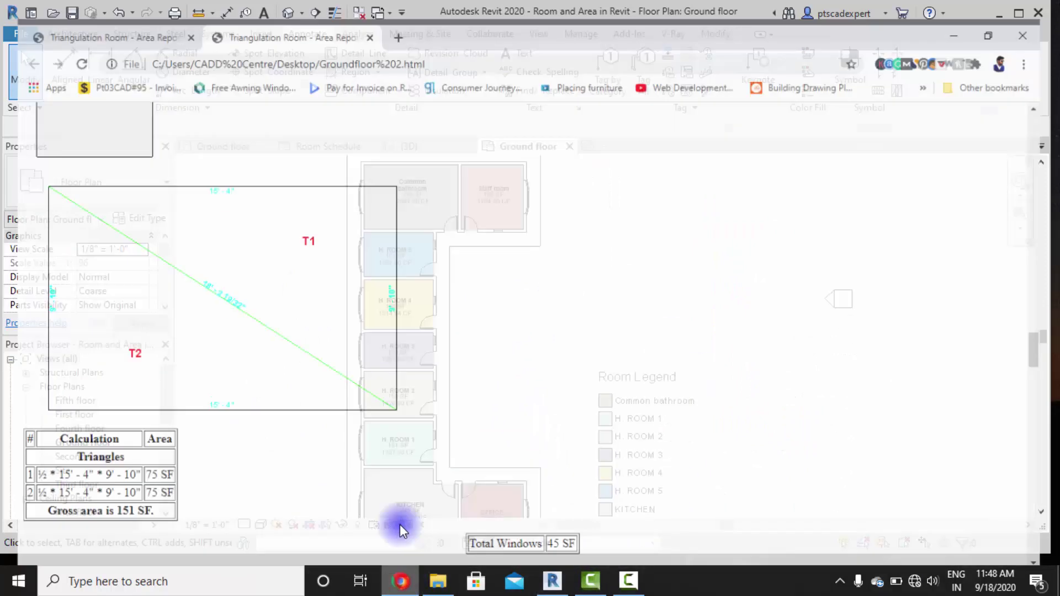
scroll(284, 324, "up", 20)
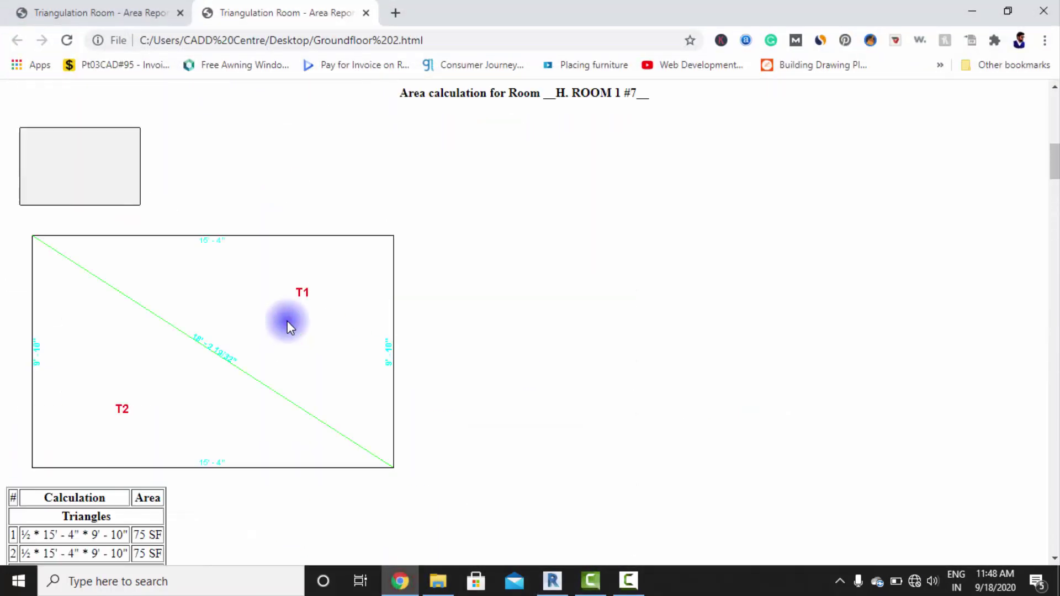
left_click(972, 11)
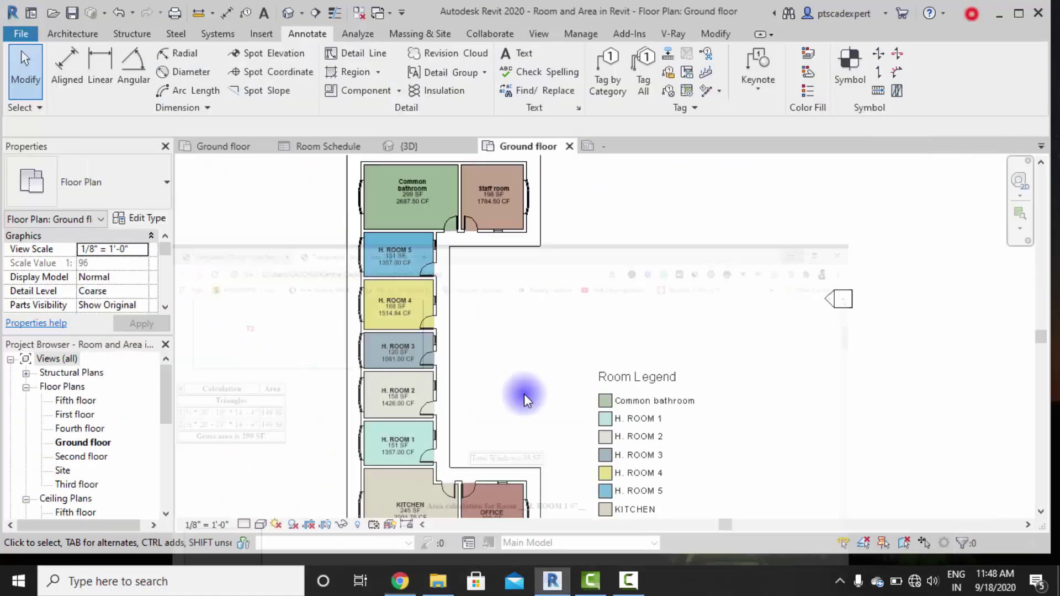
Export a Room/Area Report of the current view to the Desktop as Groundfloor3, using the Revit Room Area Numerical Integration Report (*.html) type.
left_click(21, 34)
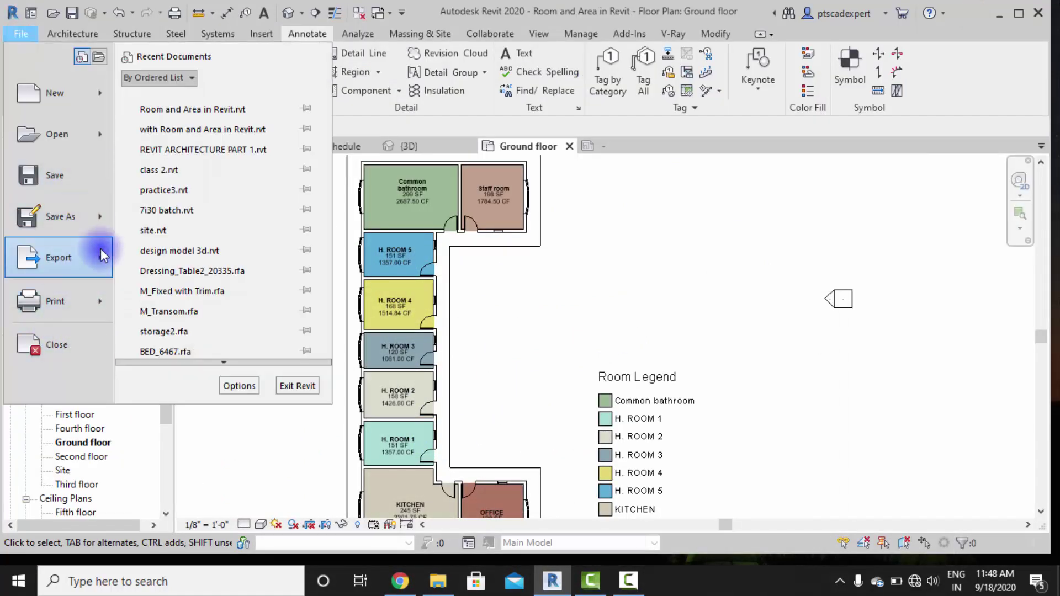
mouse_move(101, 255)
scroll(211, 361, "down", 3)
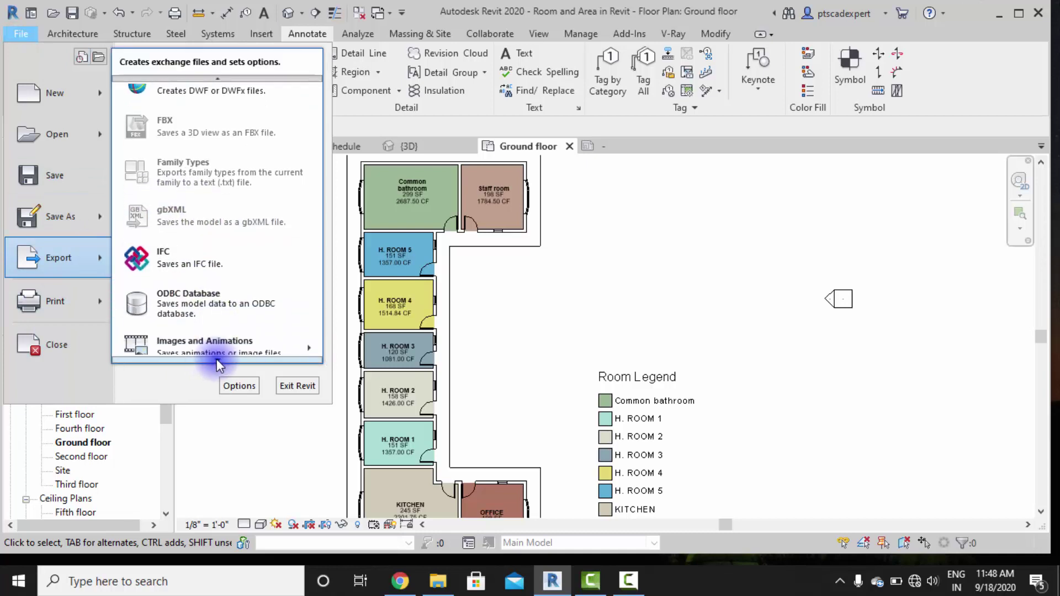
mouse_move(306, 299)
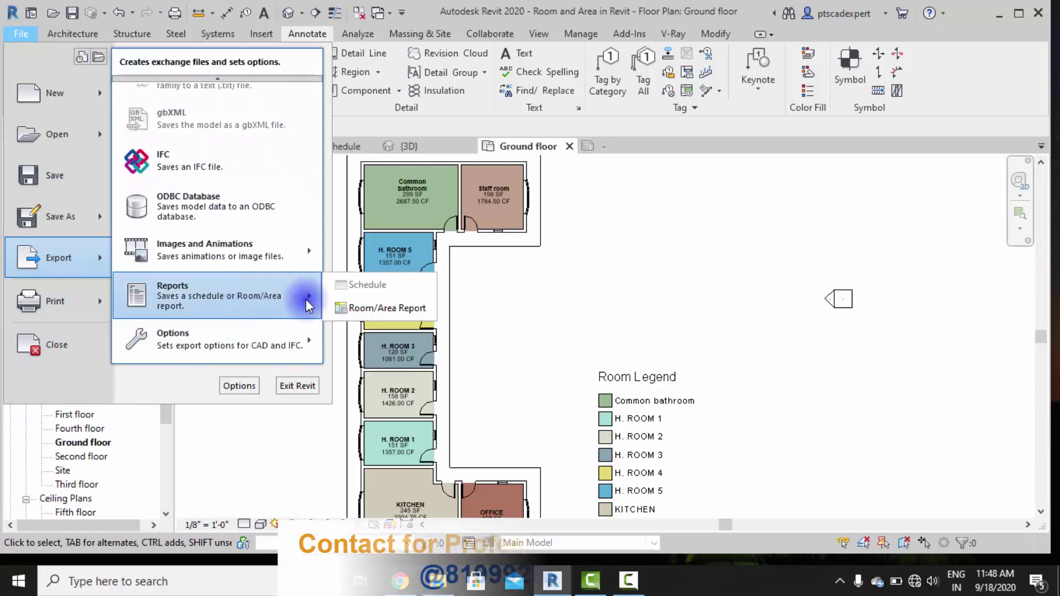
left_click(379, 301)
left_click(462, 428)
left_click(460, 450)
left_click(451, 405)
left_click(451, 405)
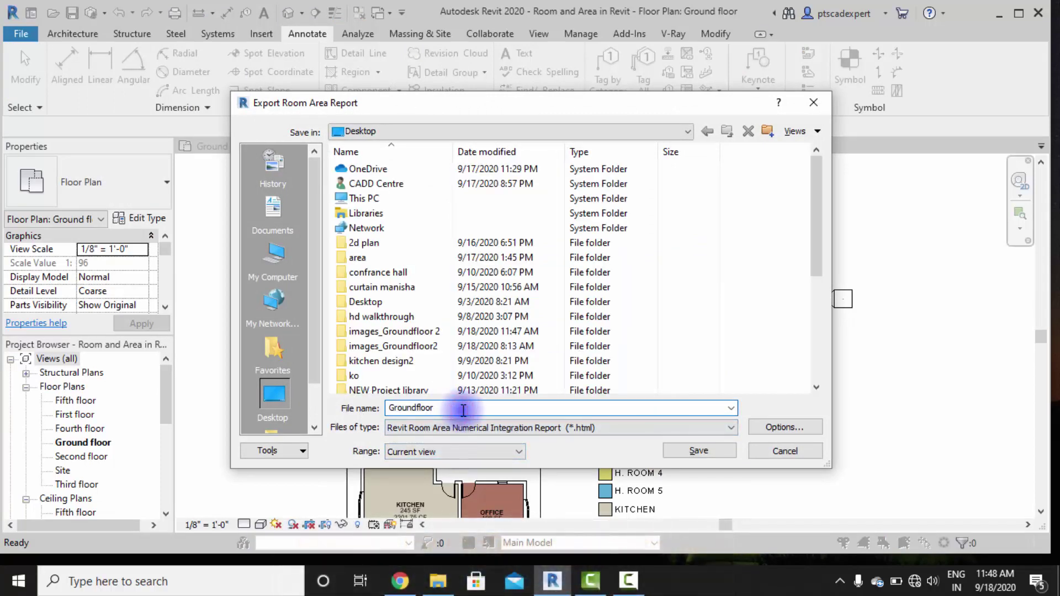
type("1")
key("Return")
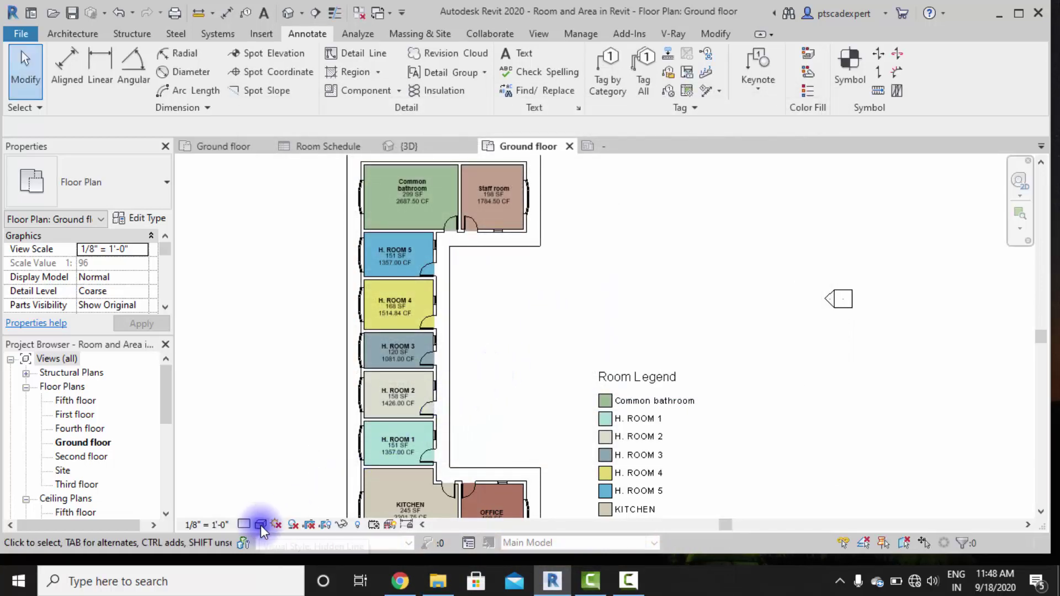
Open Groundfloor3.html from the desktop in Chrome and review the numerical integration area calculations of the rooms.
right_click(707, 592)
left_click(759, 483)
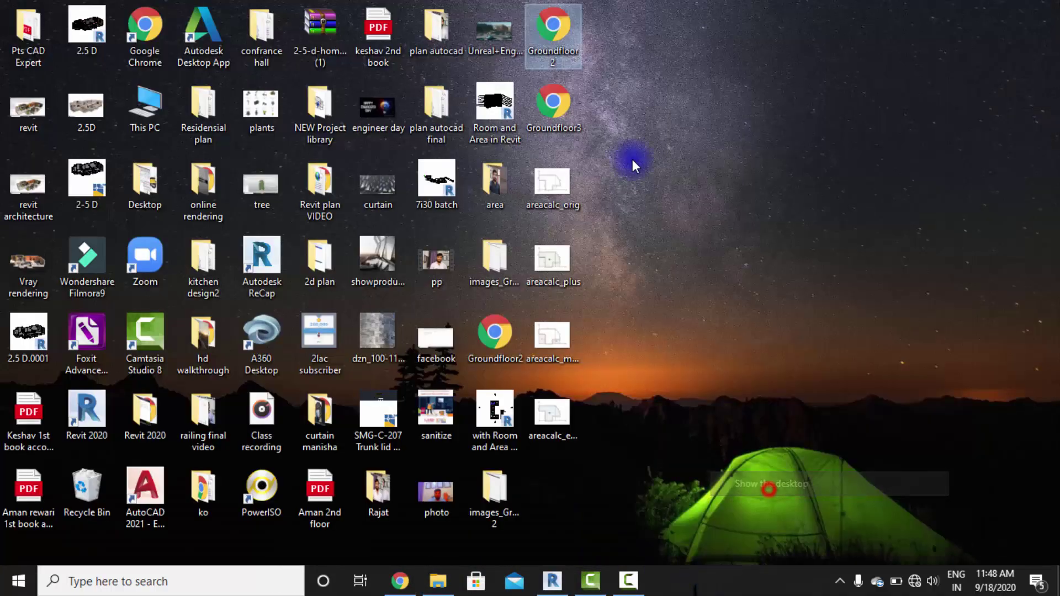
double_click(557, 110)
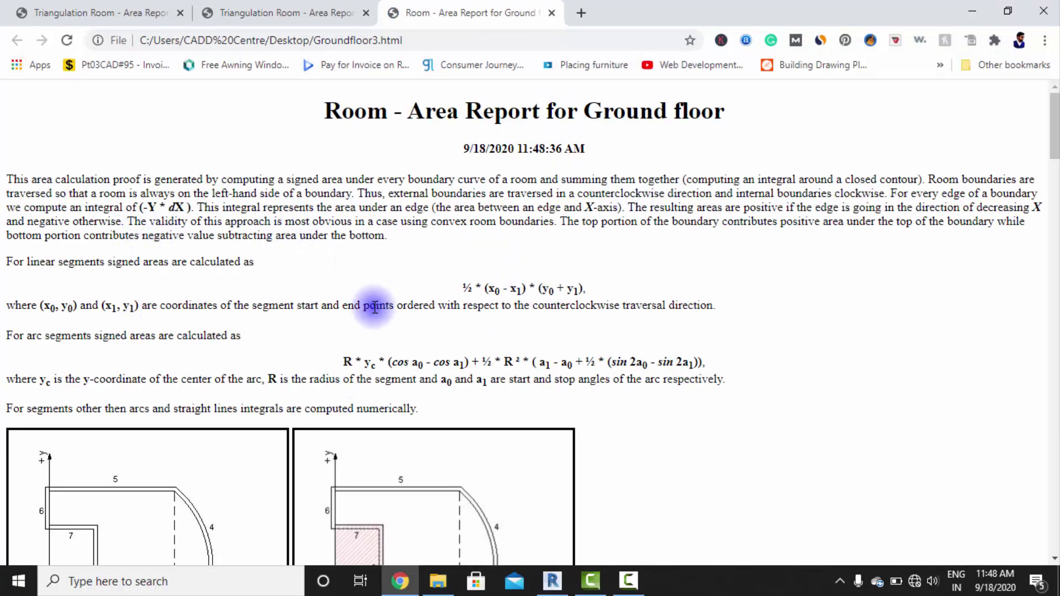
scroll(360, 343, "down", 8)
scroll(360, 343, "down", 12)
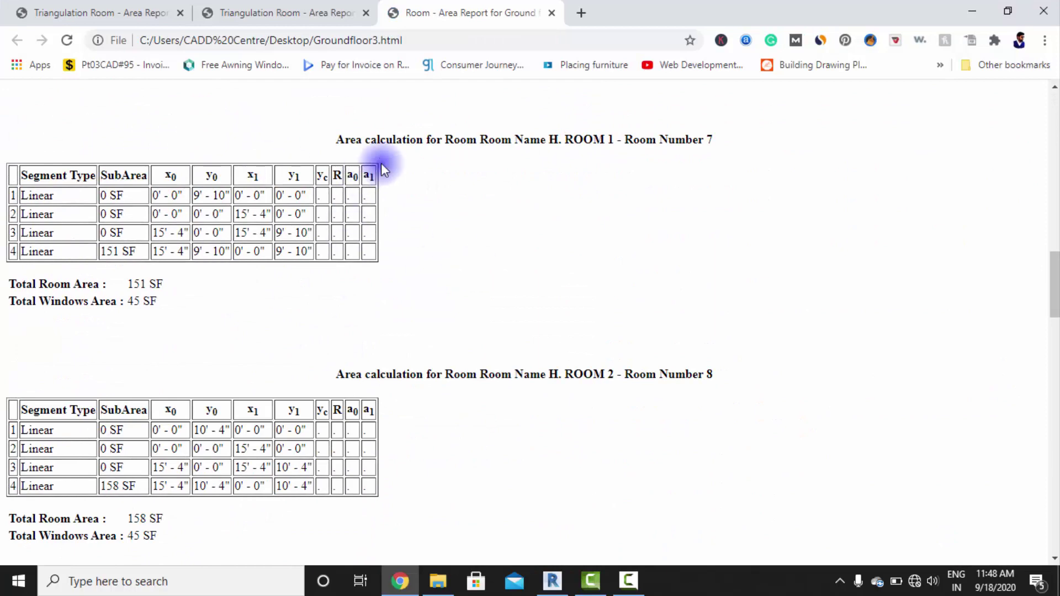
scroll(492, 420, "down", 13)
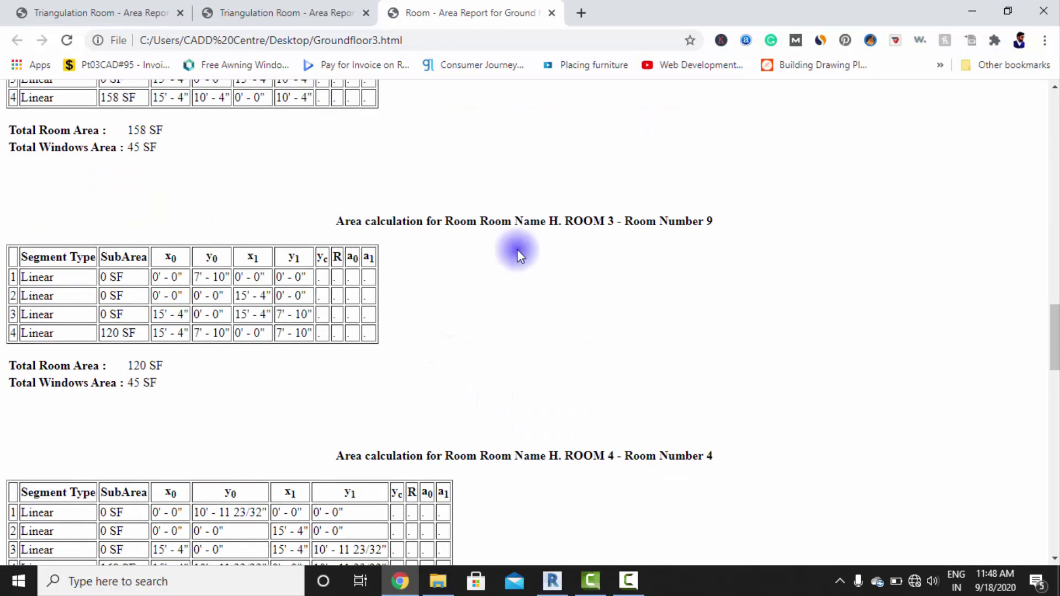
scroll(621, 478, "down", 10)
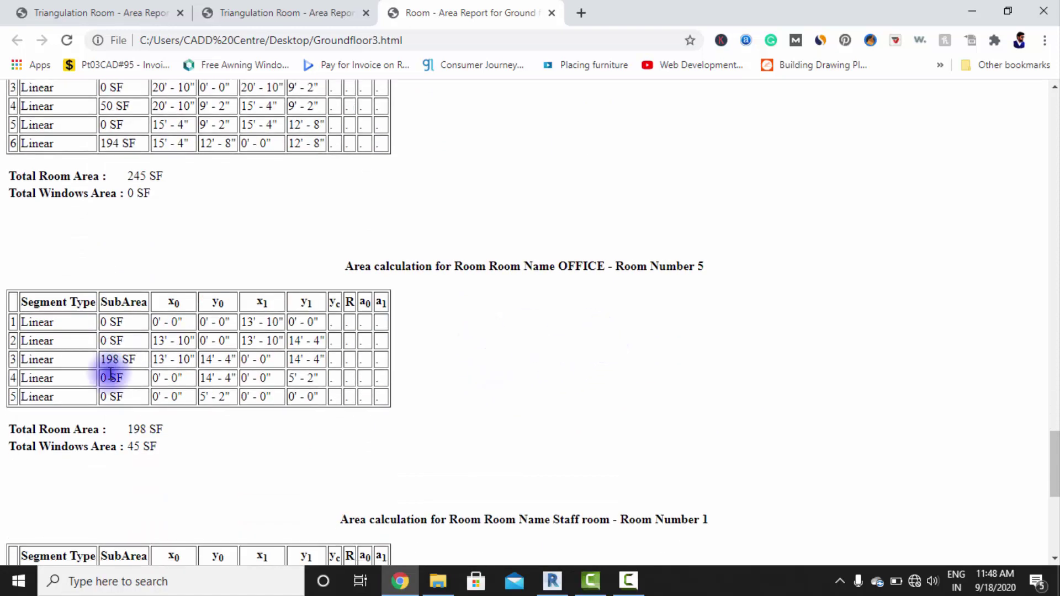
Review the office and staff room area calculations in Groundfloor3.html, and switch back to Revit.
scroll(222, 336, "down", 7)
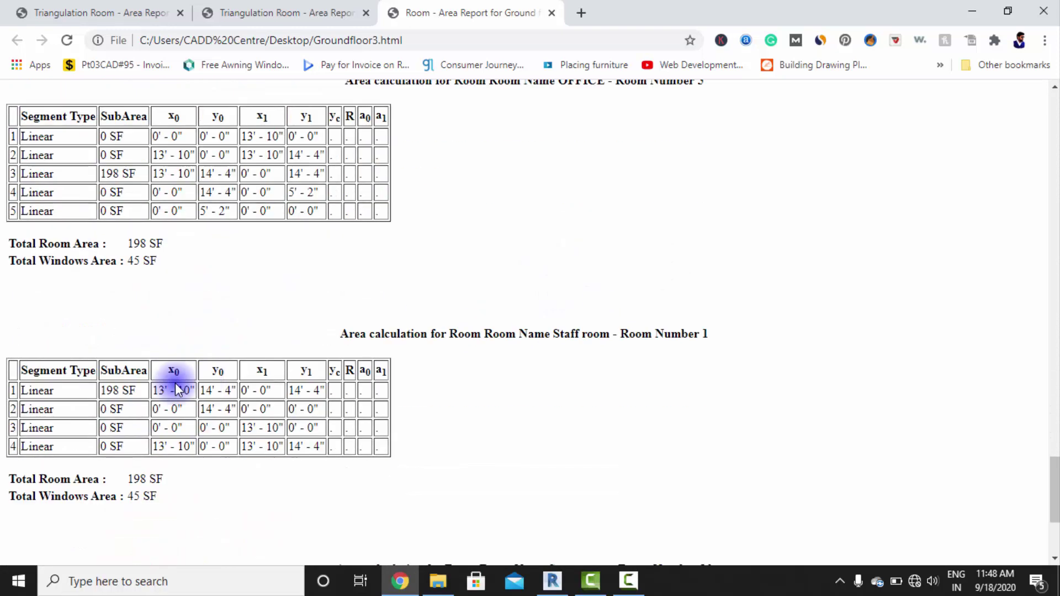
scroll(261, 379, "up", 7)
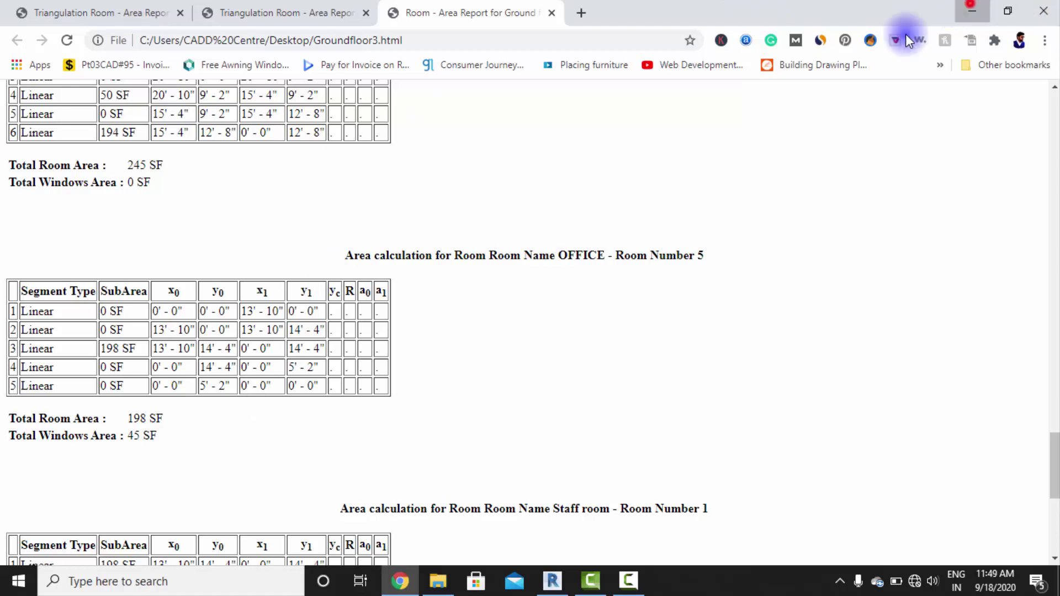
left_click(972, 11)
left_click(514, 581)
left_click(552, 579)
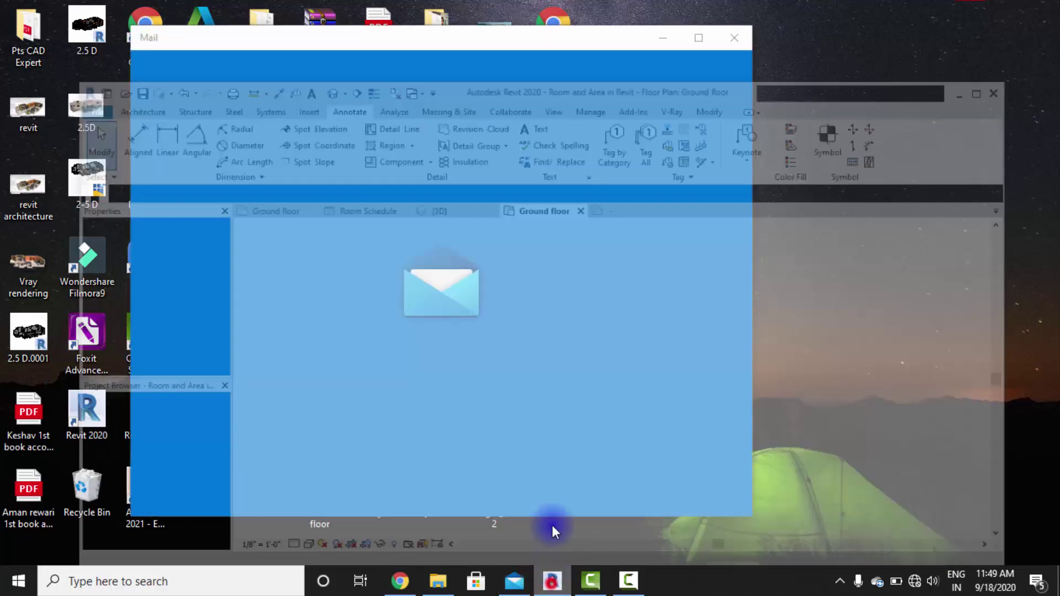
Examine the coloured ground floor plan, its room legend and the project's schedules category.
scroll(573, 380, "down", 3)
scroll(413, 369, "up", 3)
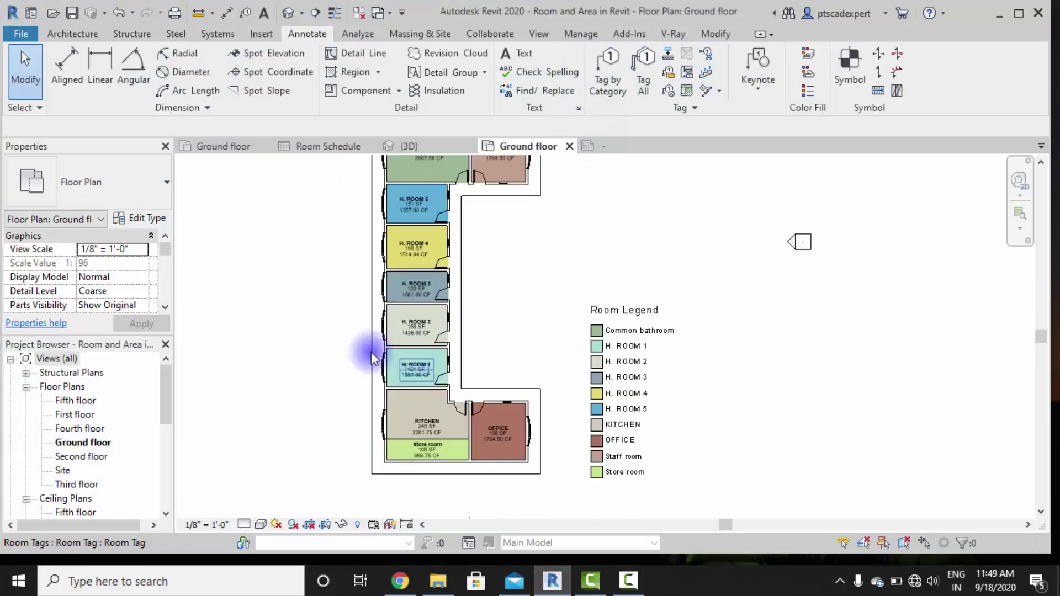
middle_click_drag(485, 384, 473, 407)
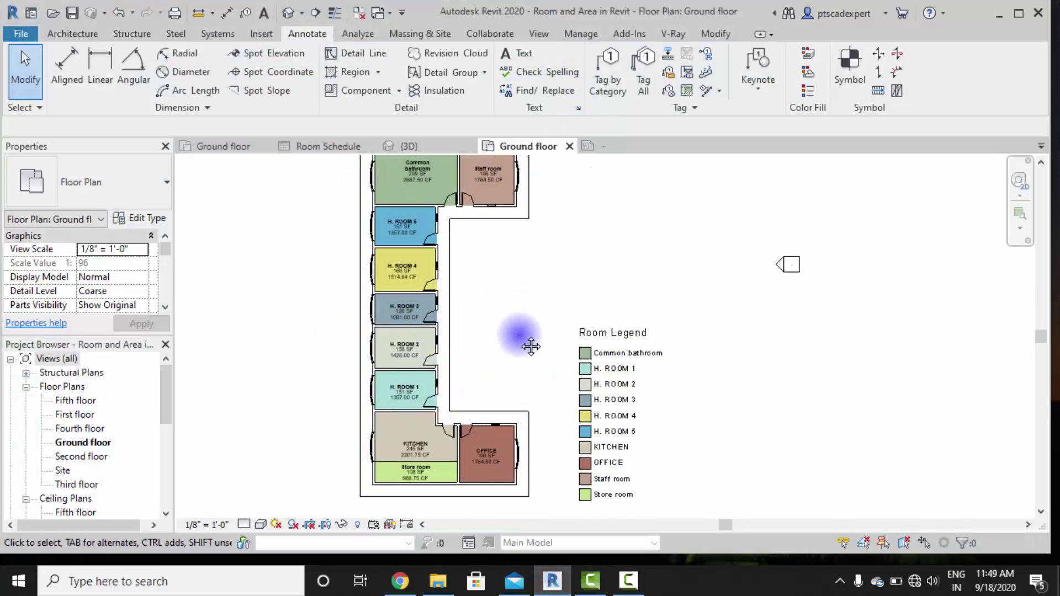
scroll(497, 374, "down", 2)
middle_click_drag(491, 373, 529, 377)
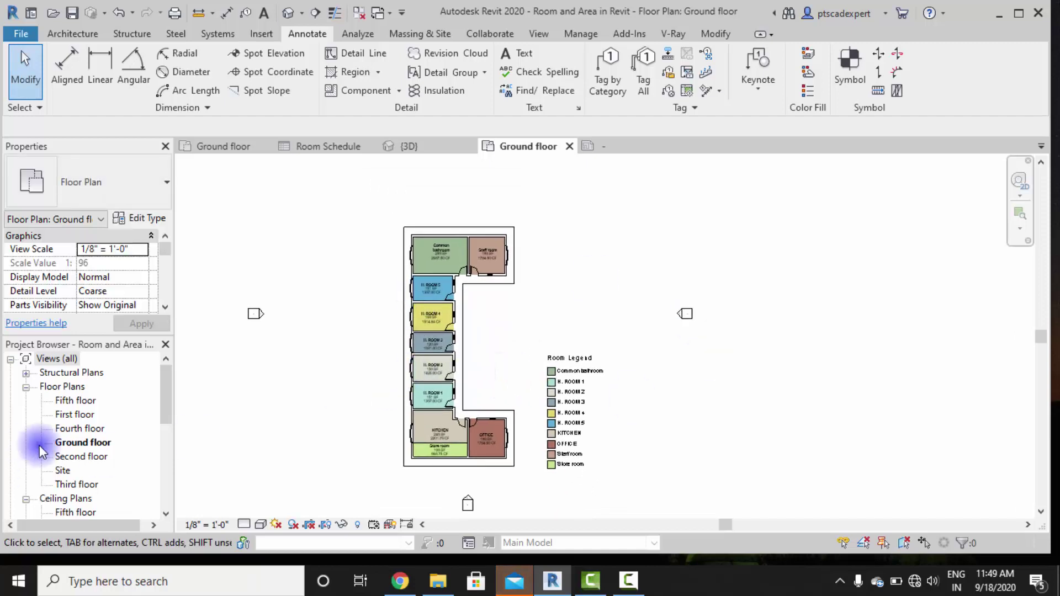
scroll(28, 445, "down", 6)
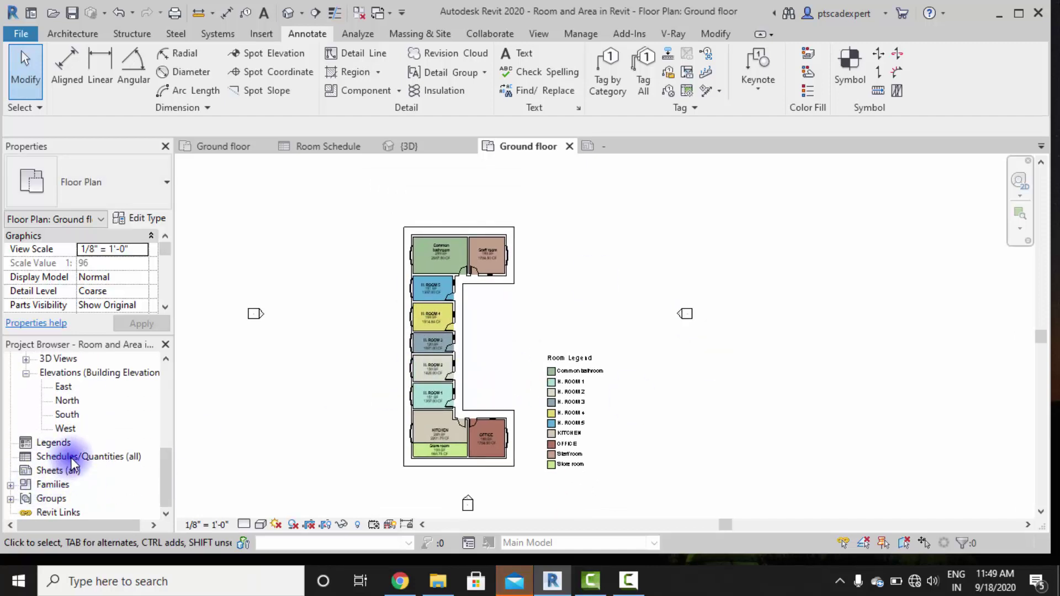
left_click(70, 457)
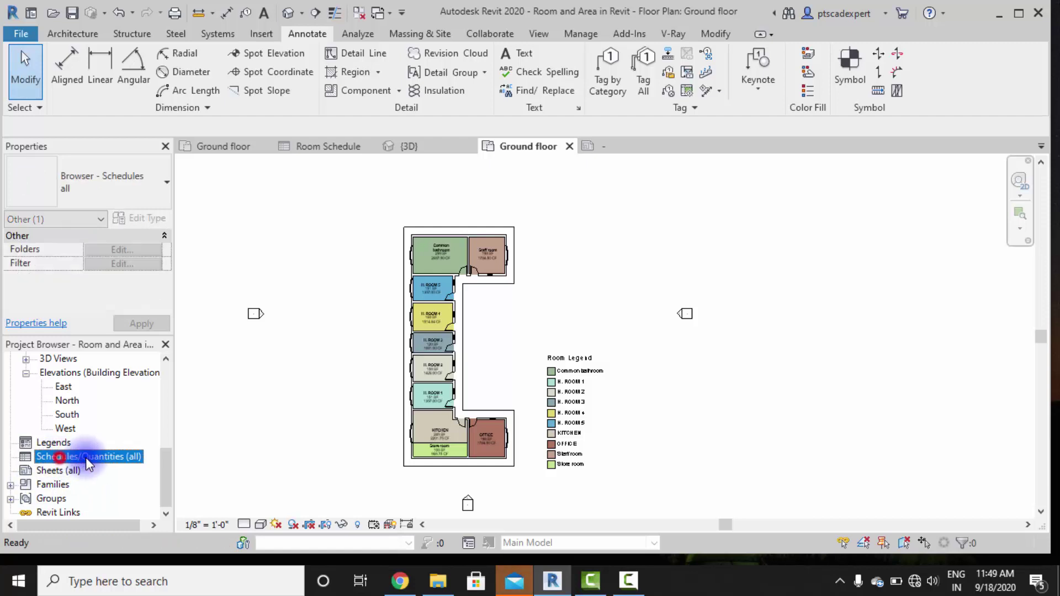
left_click(361, 407)
Open the 3D view of the hostel and try the Realistic visual style on the building.
left_click(288, 12)
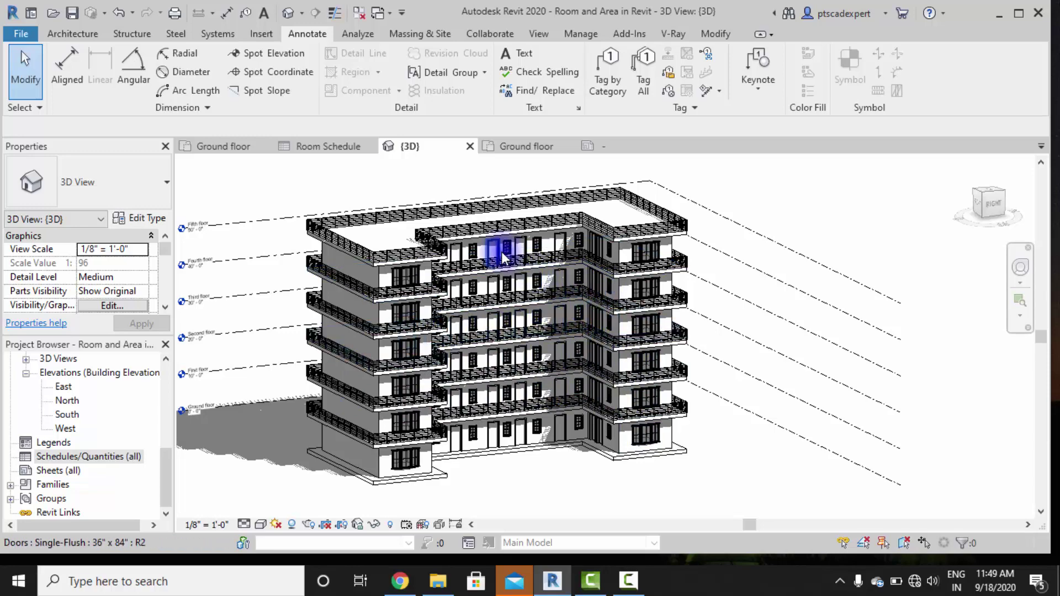
middle_click_drag(479, 343, 525, 417, "shift")
left_click(261, 524)
left_click(281, 491)
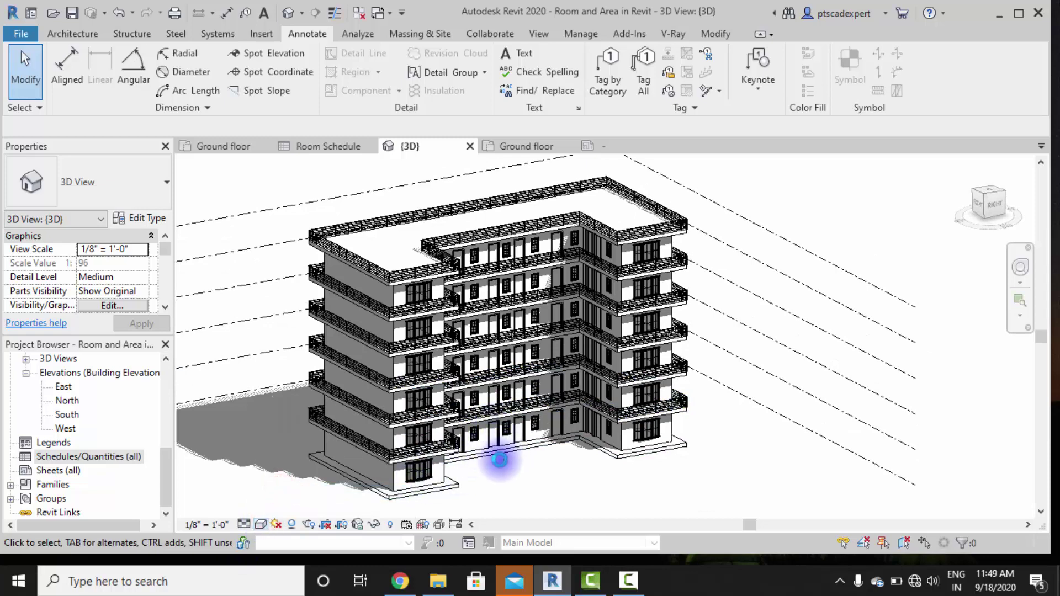
scroll(500, 464, "up", 3)
middle_click_drag(500, 465, 553, 477, "shift")
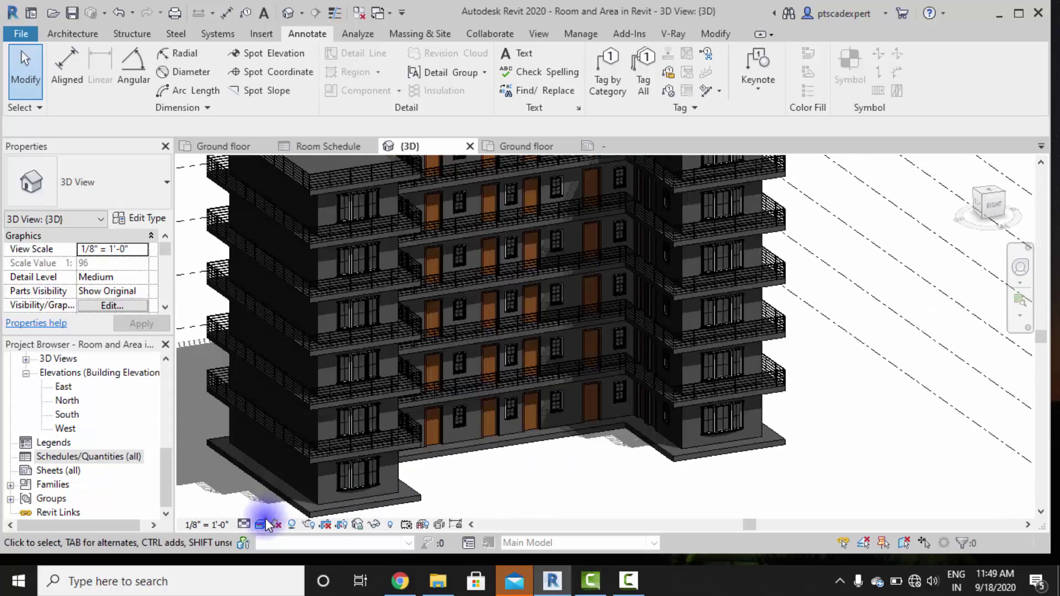
left_click(258, 525)
left_click(282, 491)
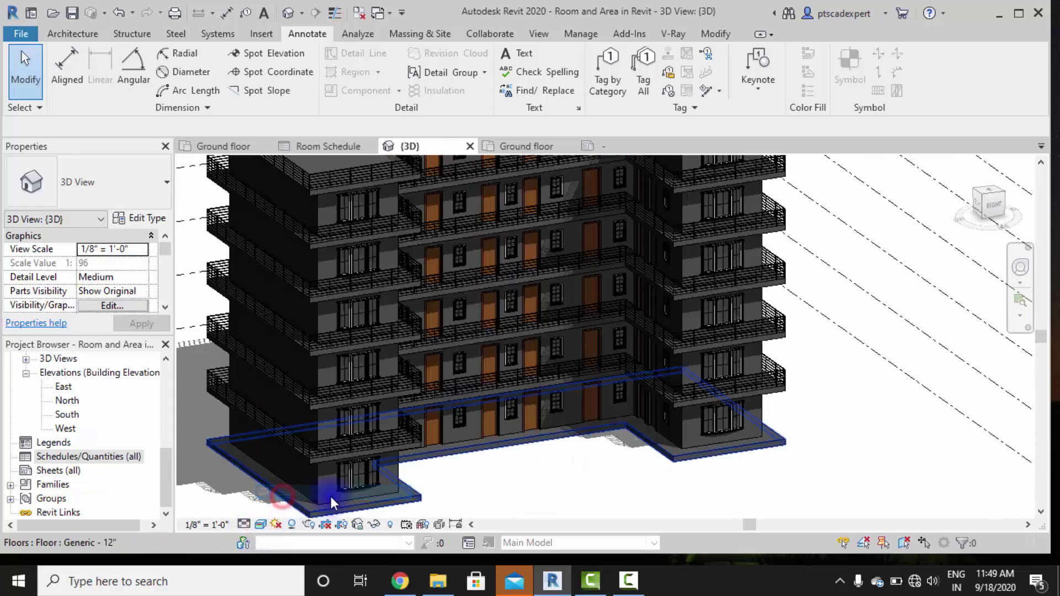
scroll(577, 441, "down", 3)
mouse_move(575, 457)
middle_mouse_down("shift")
mouse_move(610, 456)
mouse_move(585, 458)
middle_mouse_up("shift")
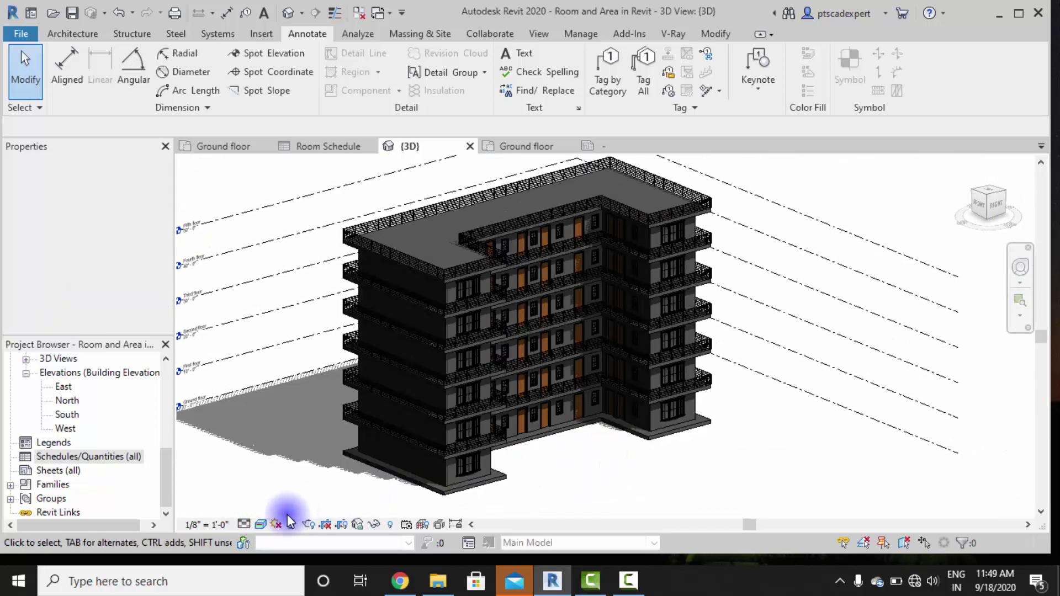
Return the 3D view to the Hidden Line visual style and look over the building's floors.
left_click(261, 524)
left_click(290, 442)
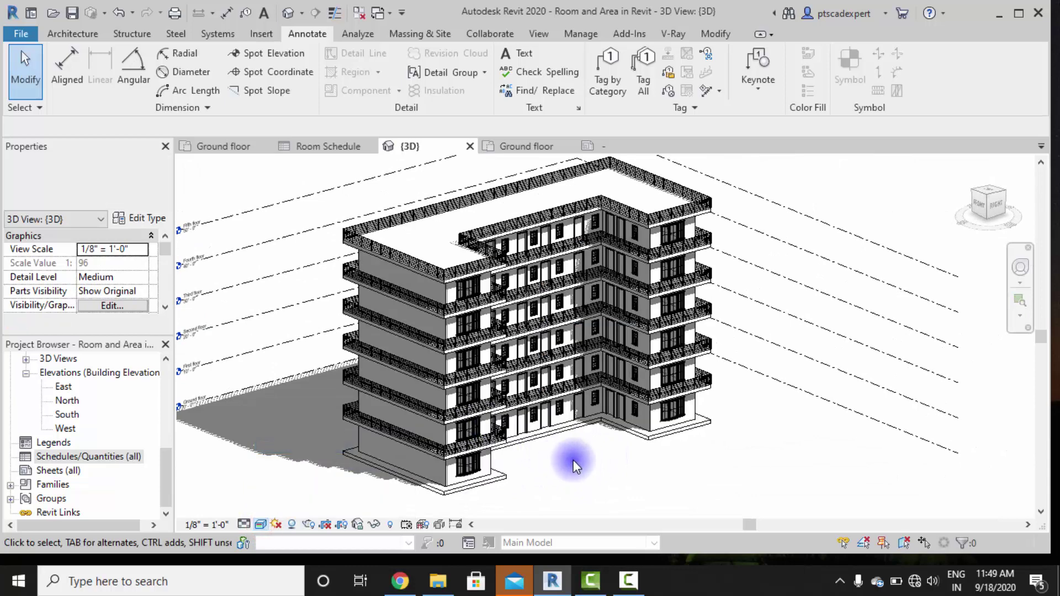
middle_click_drag(551, 461, 543, 485, "shift")
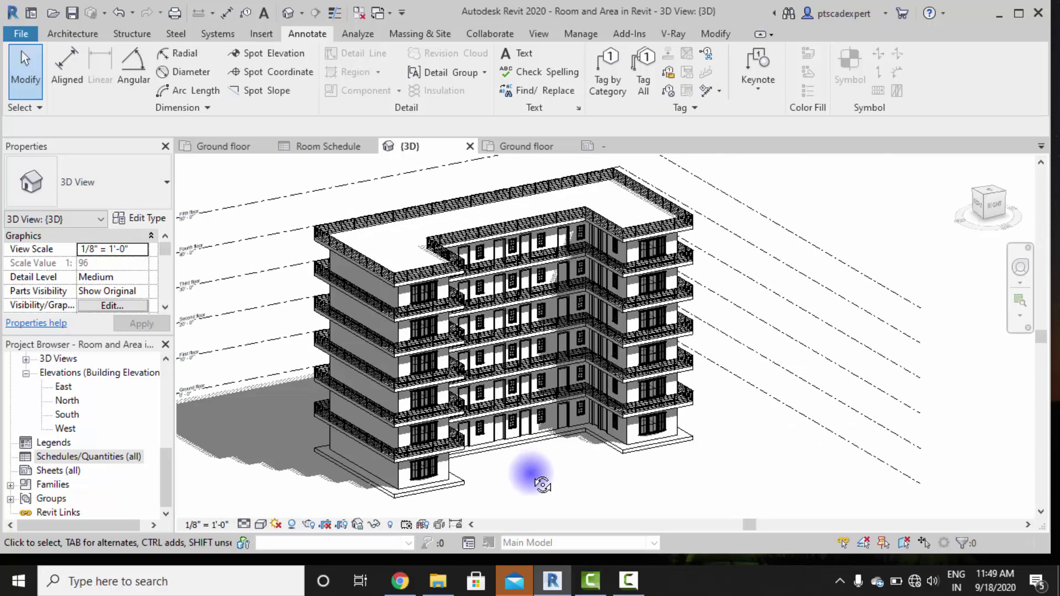
middle_click_drag(559, 434, 552, 427, "shift")
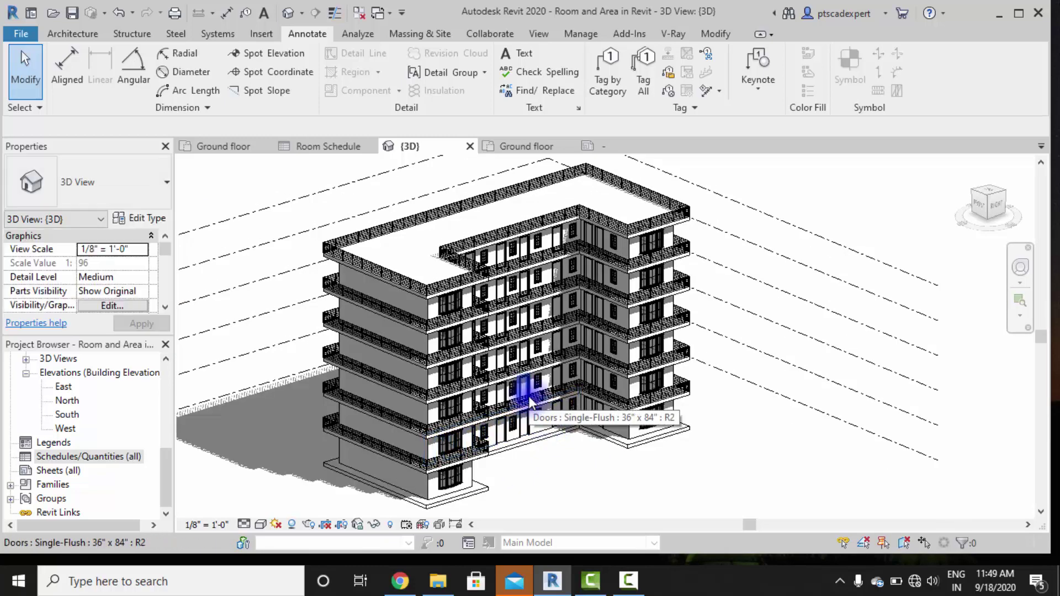
middle_click_drag(529, 401, 568, 475, "shift")
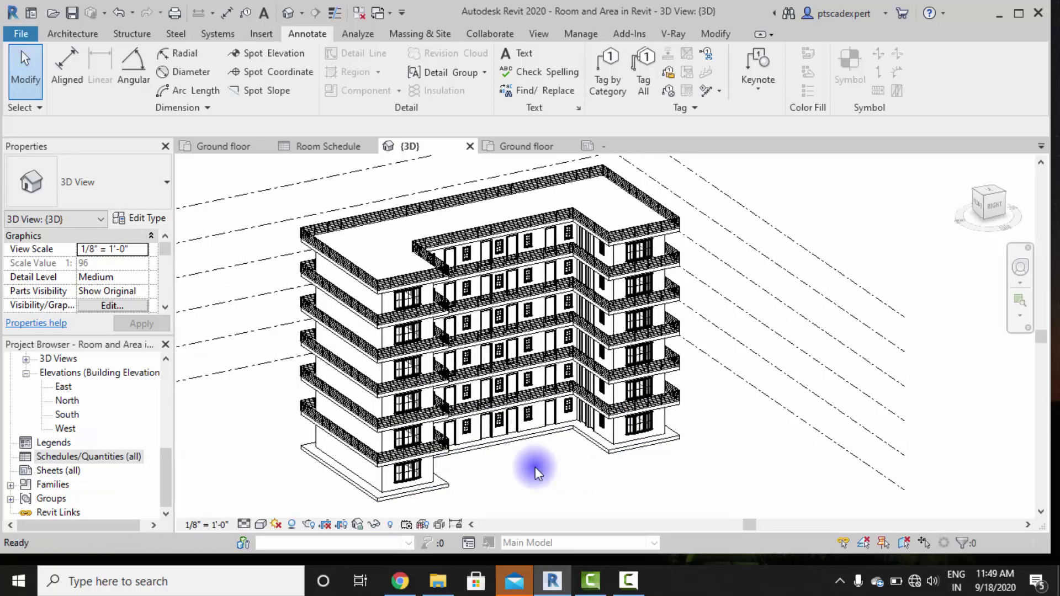
middle_click_drag(516, 382, 540, 377, "shift")
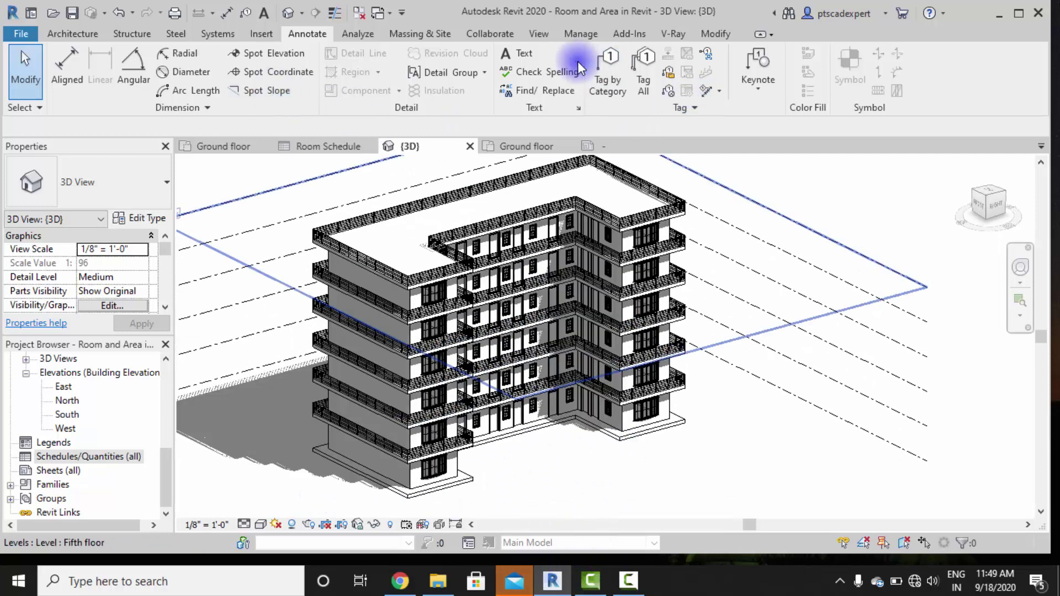
left_click(538, 35)
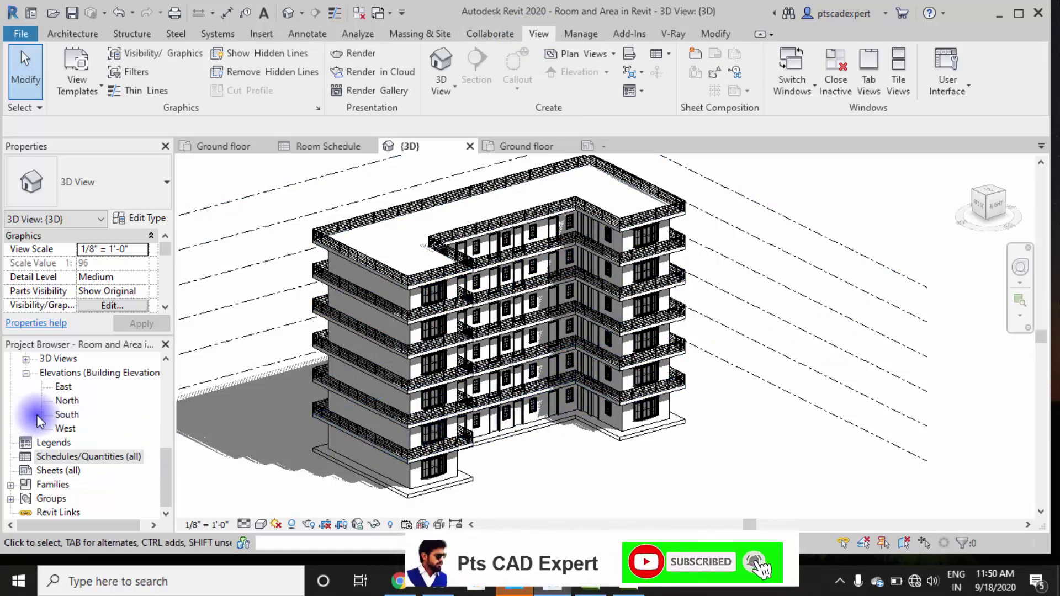
Open the Ground floor, First floor and Second floor plans in turn to compare their room layouts.
scroll(88, 428, "up", 4)
scroll(96, 428, "up", 2)
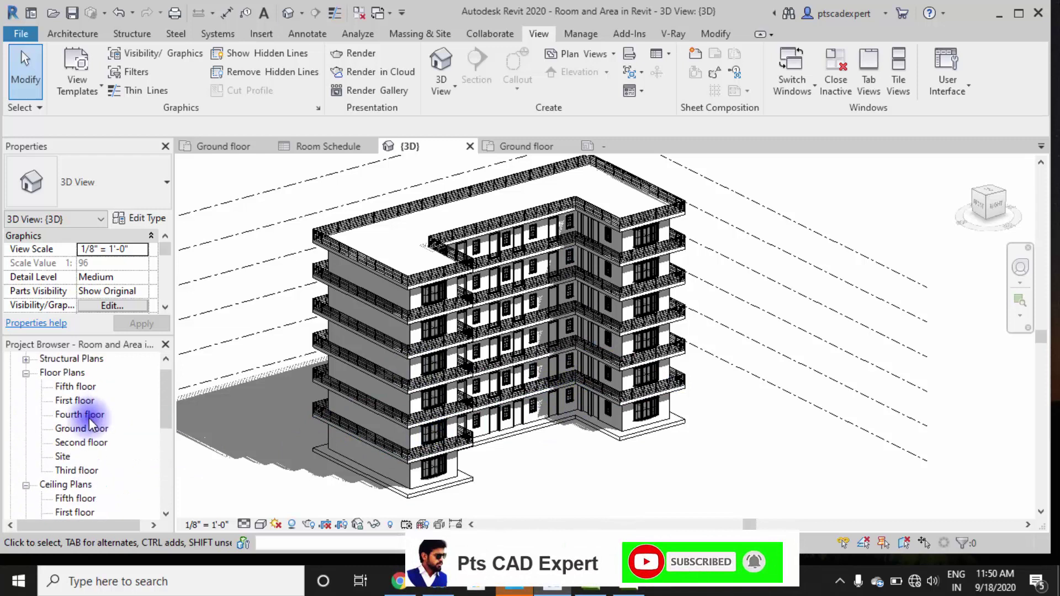
double_click(77, 428)
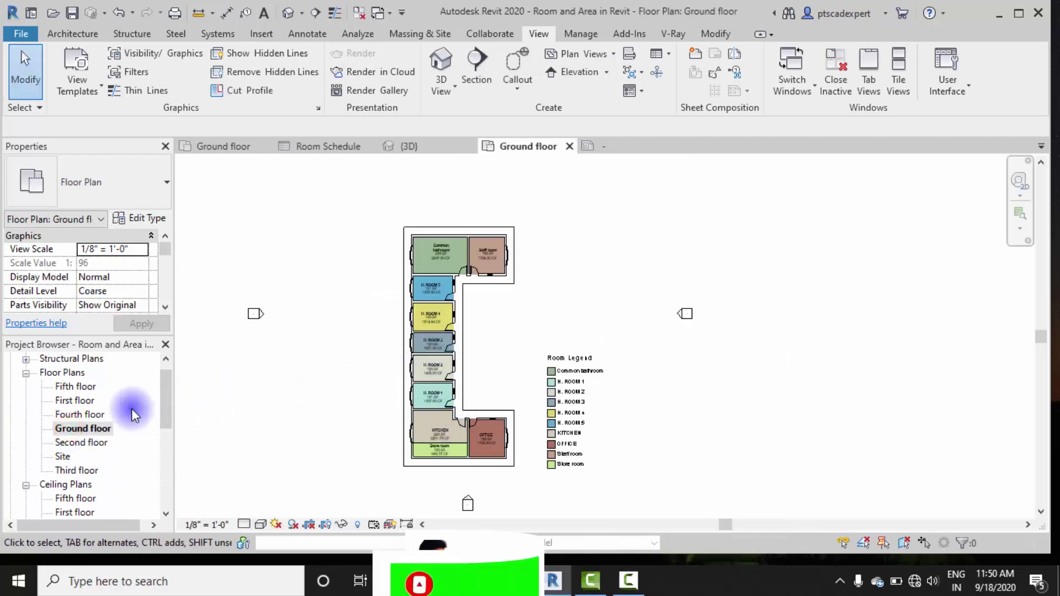
double_click(74, 400)
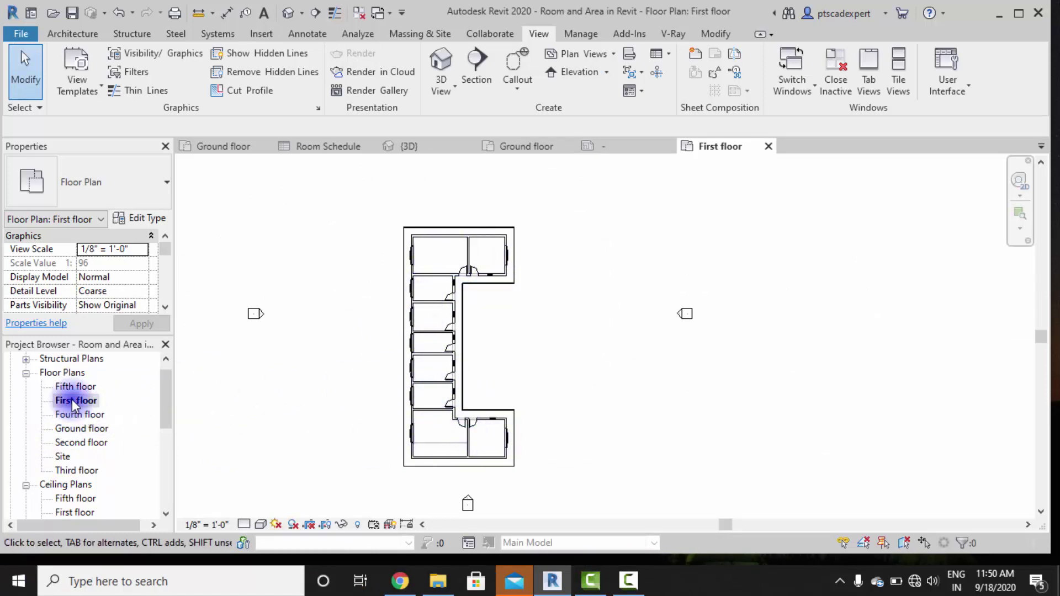
double_click(65, 442)
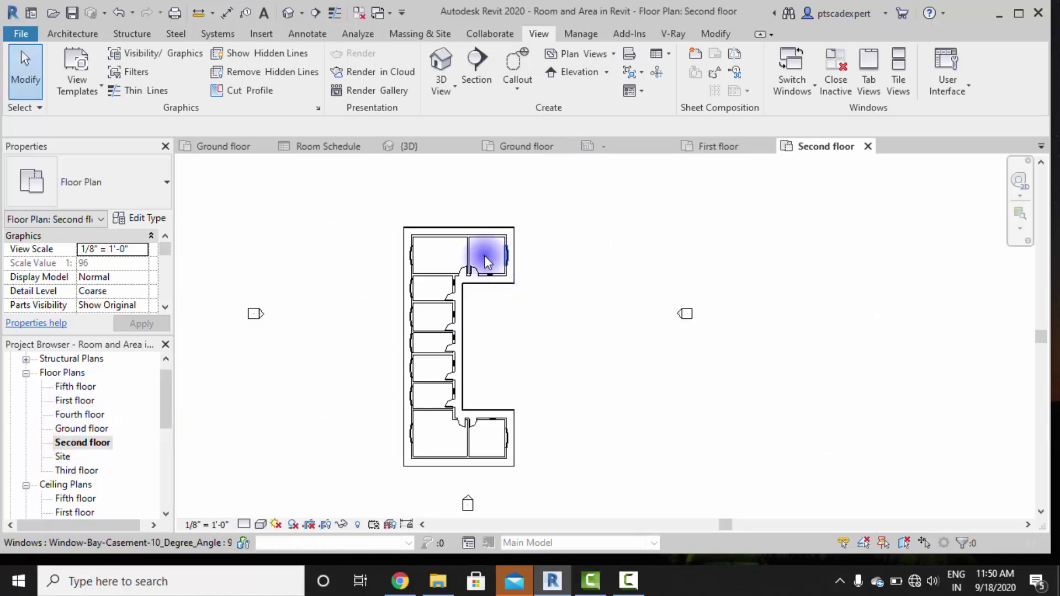
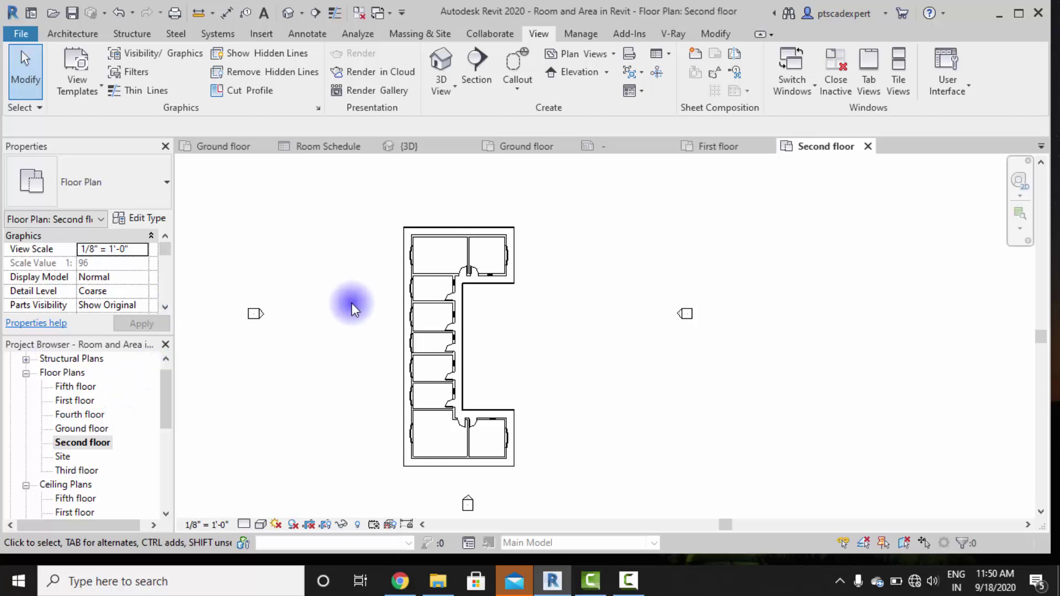
Reopen the Ground floor plan and select the staff room, common bathroom, H. ROOM 5 and H. ROOM 4 together.
double_click(89, 428)
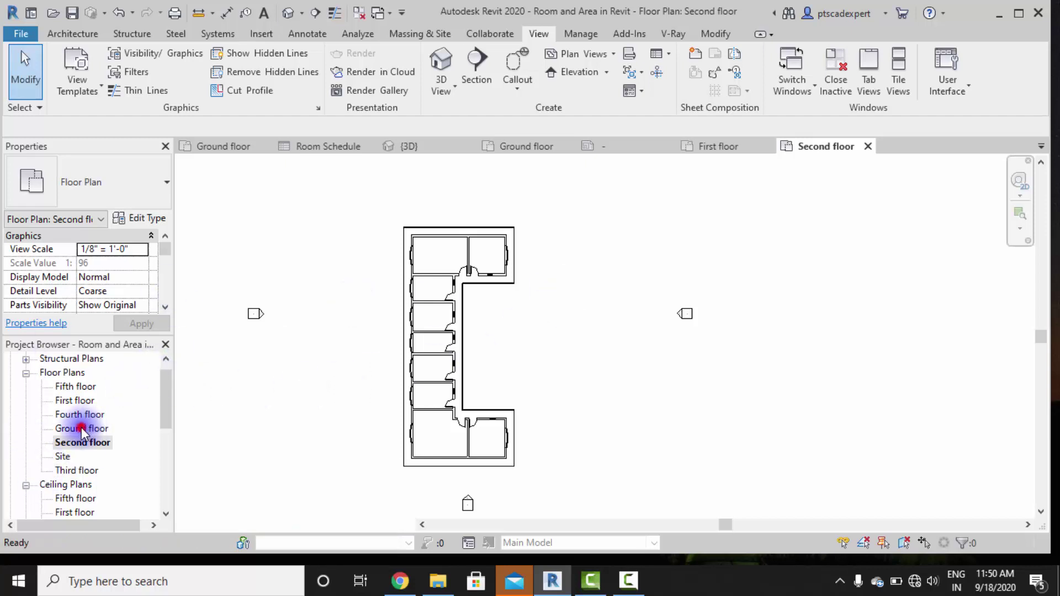
left_click(533, 281)
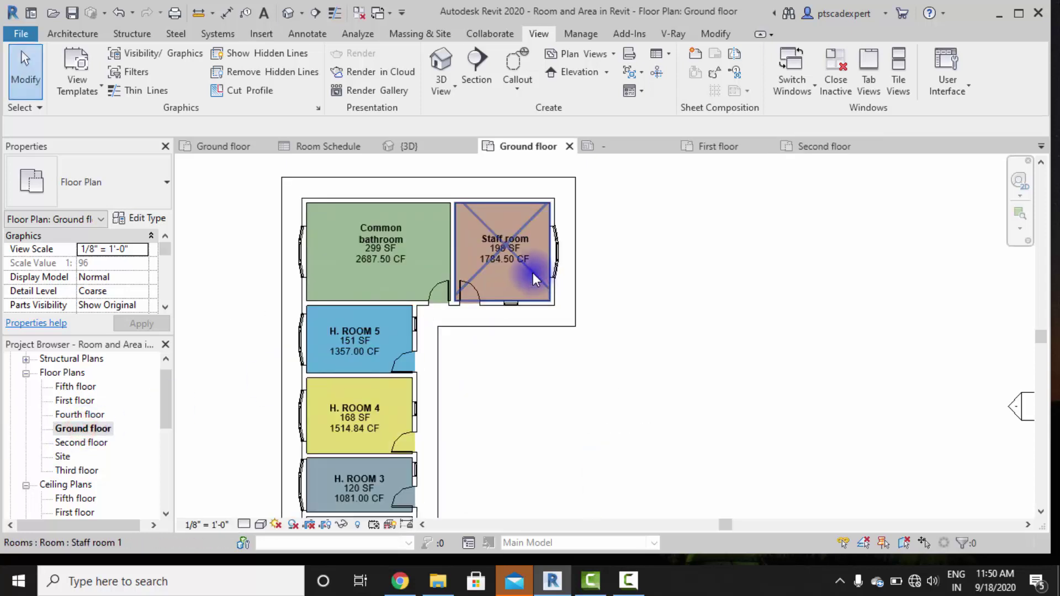
left_click(532, 273)
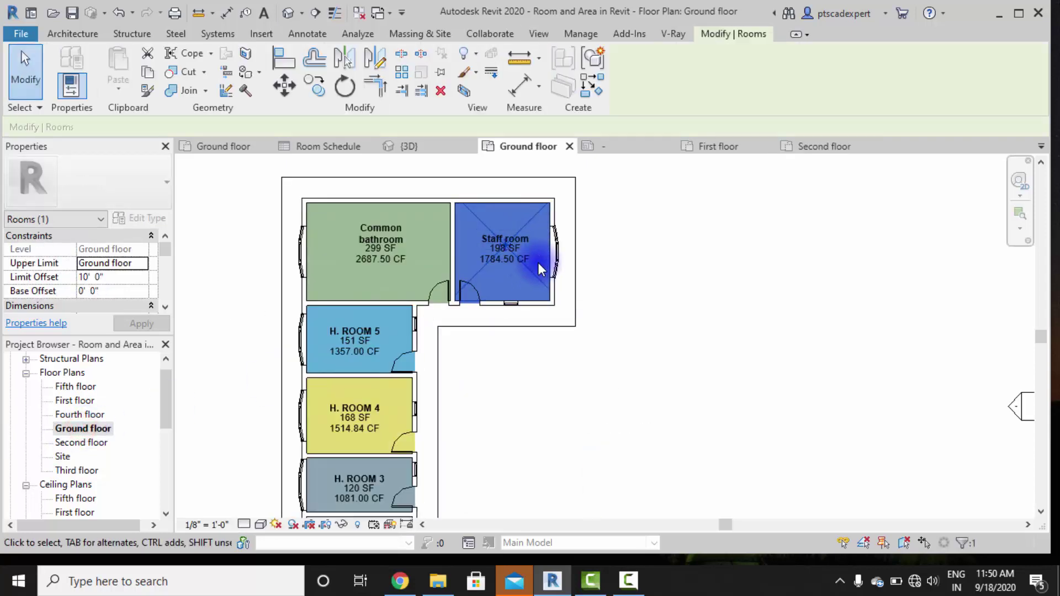
scroll(499, 289, "down", 2)
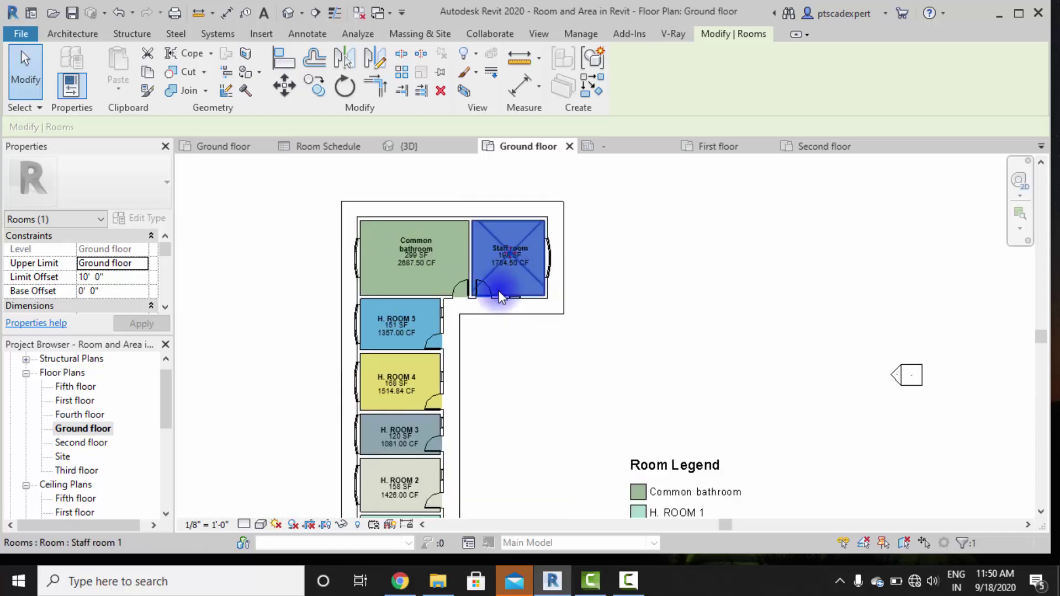
middle_click_drag(499, 289, 588, 236)
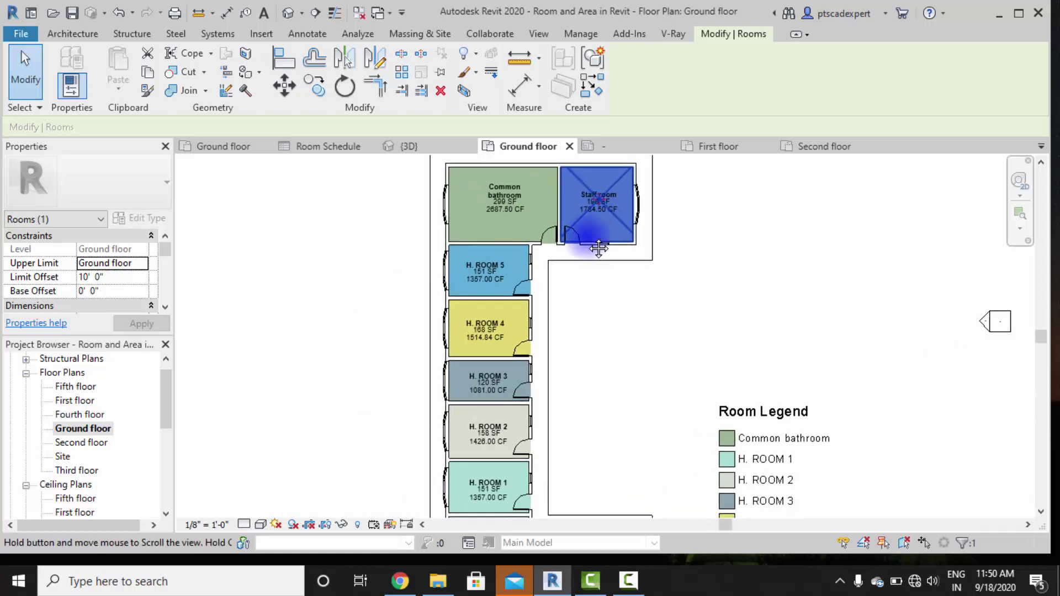
left_click(530, 223)
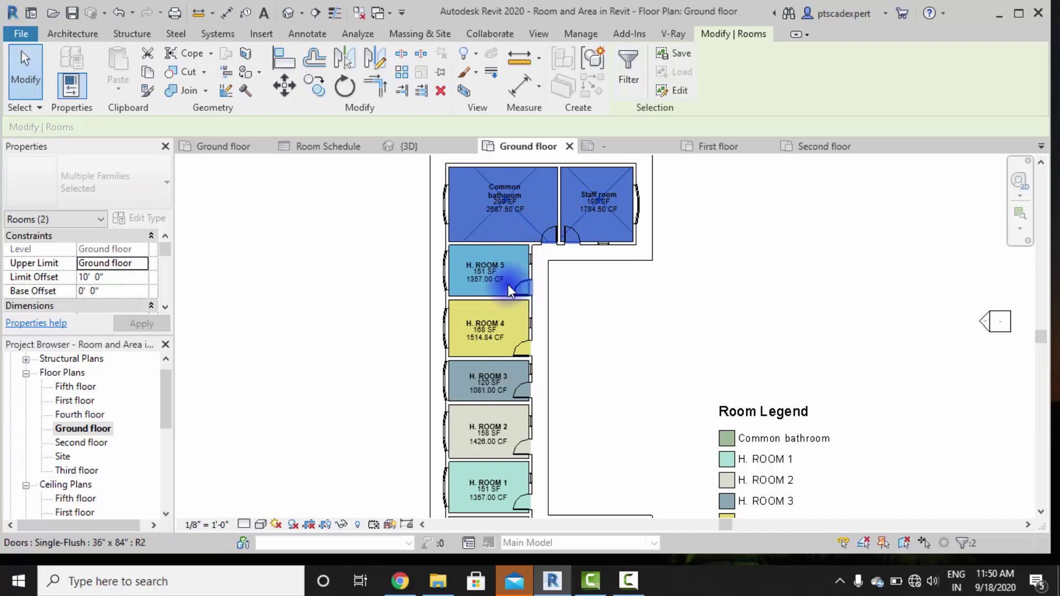
left_click(462, 252, "ctrl")
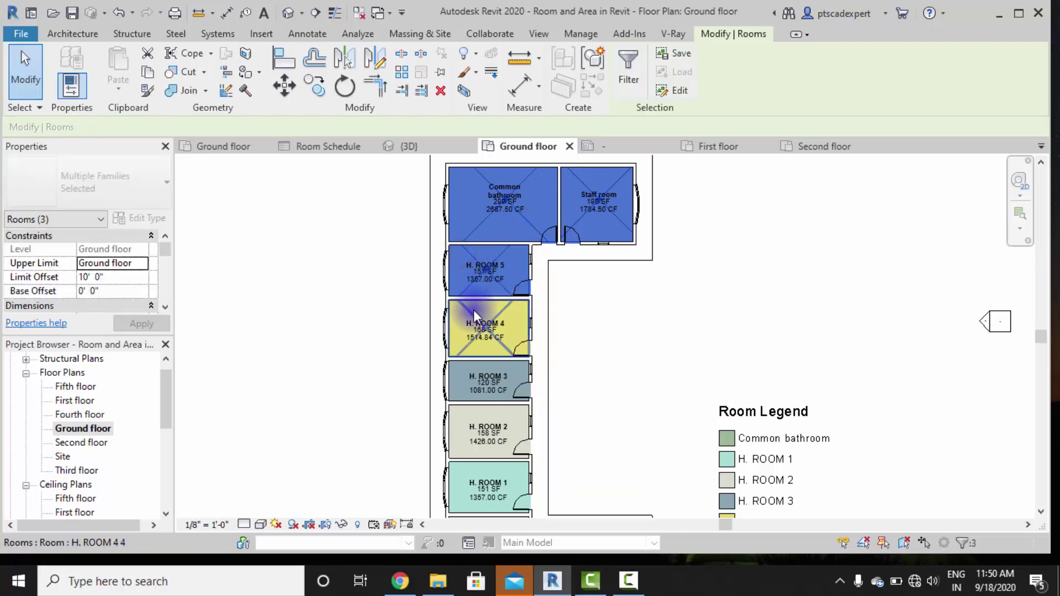
left_click(474, 309, "ctrl")
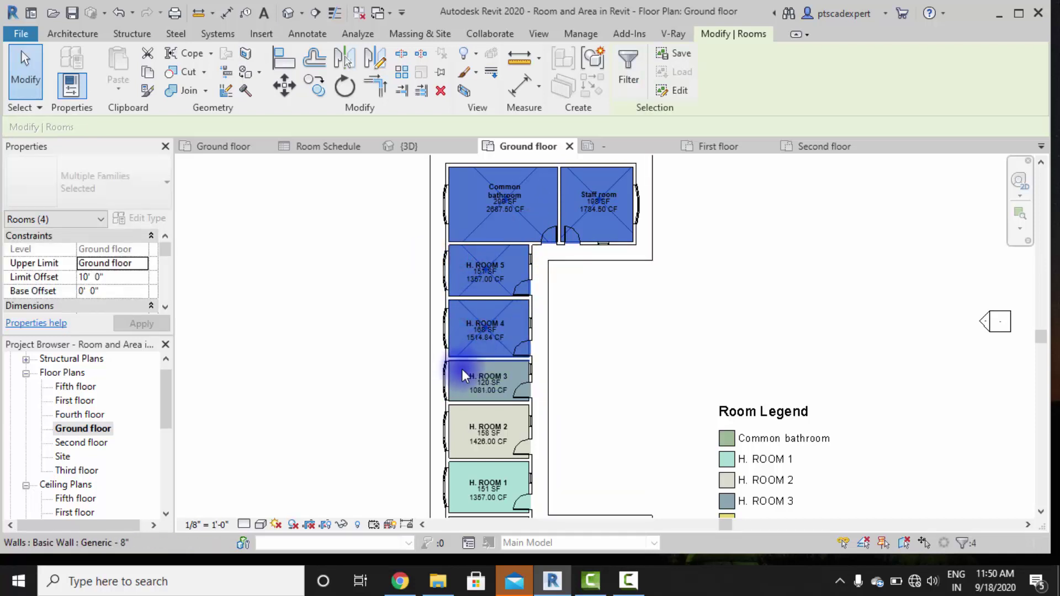
Add H. ROOM 3, H. ROOM 2, H. ROOM 1, the kitchen, the store room and the office to the selected rooms.
scroll(462, 369, "up", 2)
left_click(473, 369, "ctrl")
middle_click_drag(463, 478, 490, 312)
left_click(484, 330, "ctrl")
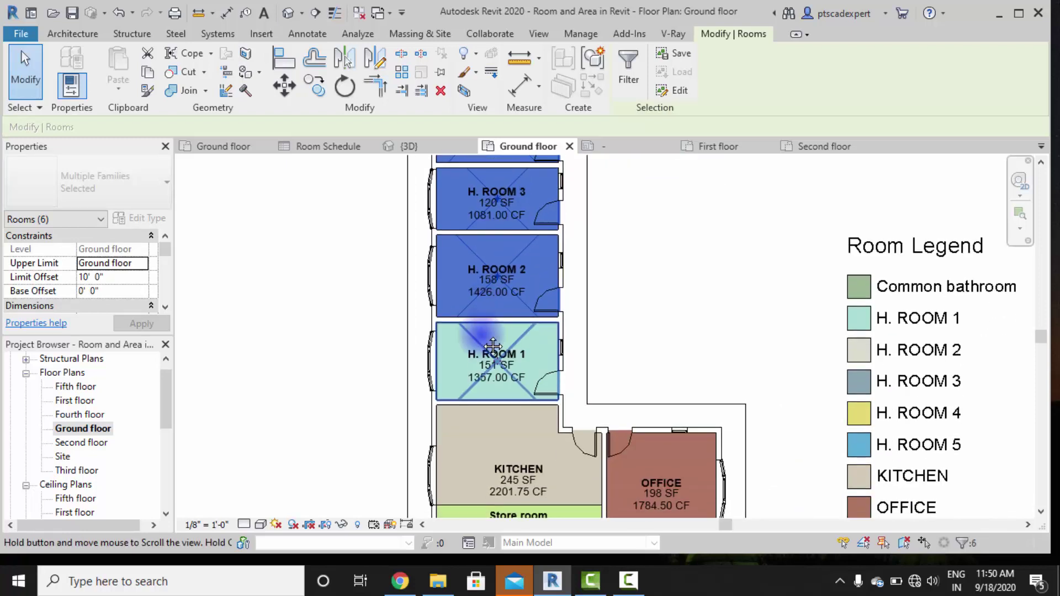
left_click(470, 332, "ctrl")
middle_click_drag(498, 452, 487, 357)
left_click(472, 338, "ctrl")
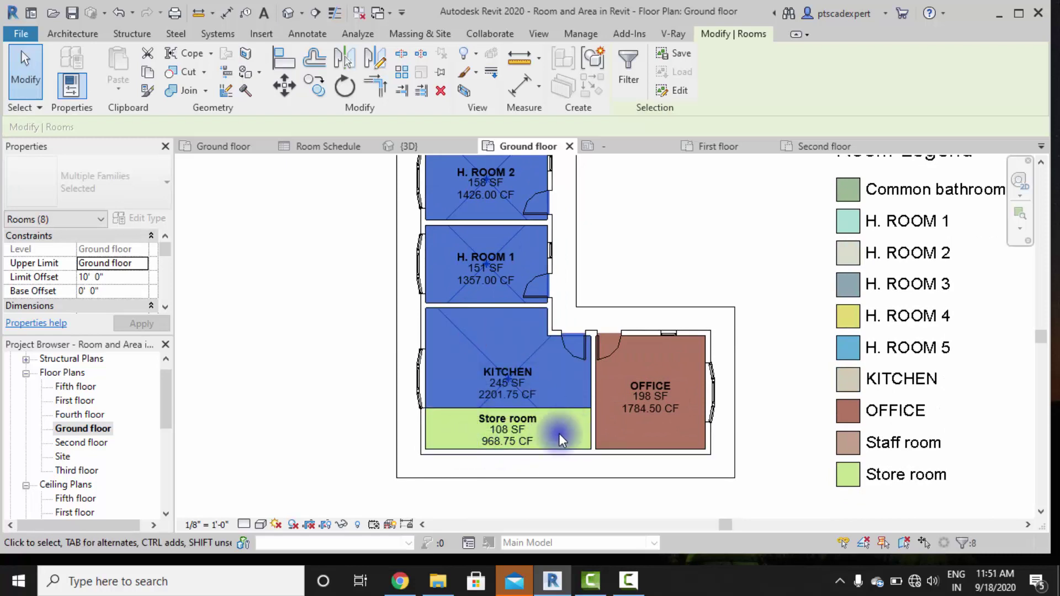
middle_click_drag(559, 433, 515, 375)
scroll(515, 375, "up", 3)
scroll(576, 287, "down", 3)
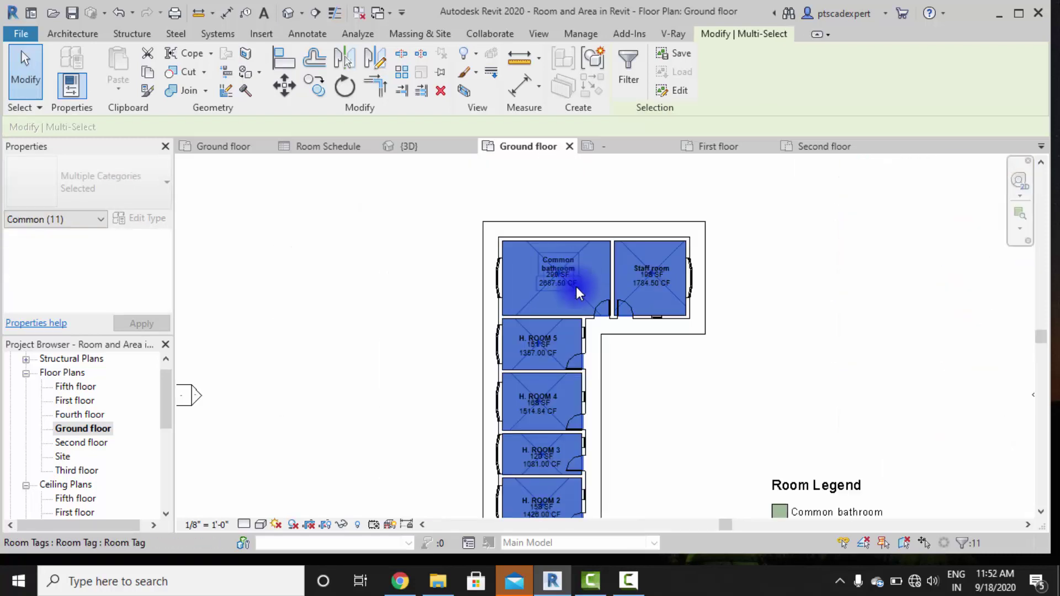
Copy the selected ground floor rooms to the clipboard and open the First floor plan.
scroll(576, 287, "down", 3)
scroll(573, 356, "up", 3)
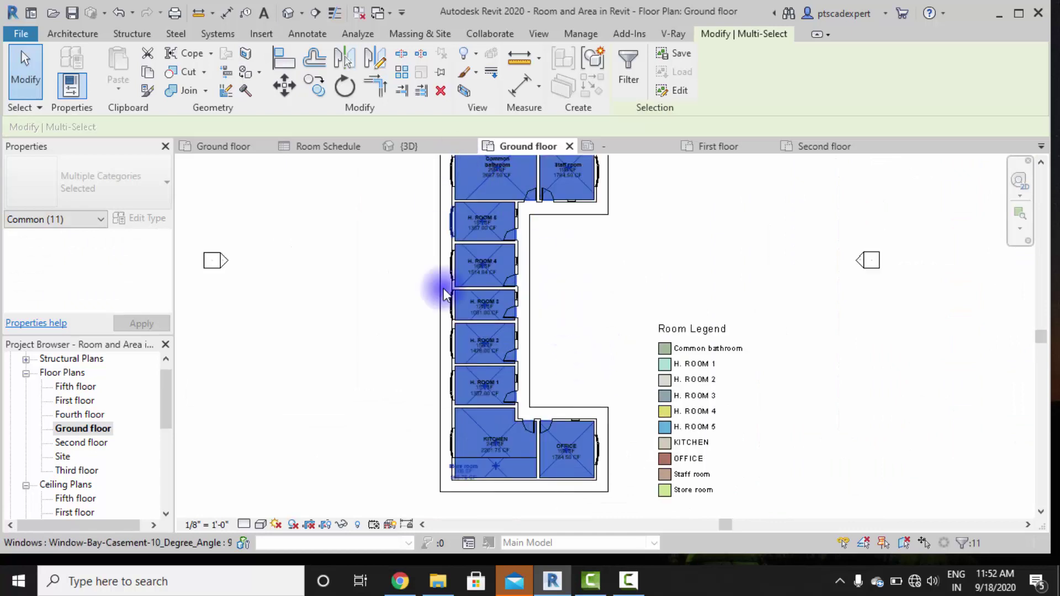
middle_click_drag(564, 293, 534, 316)
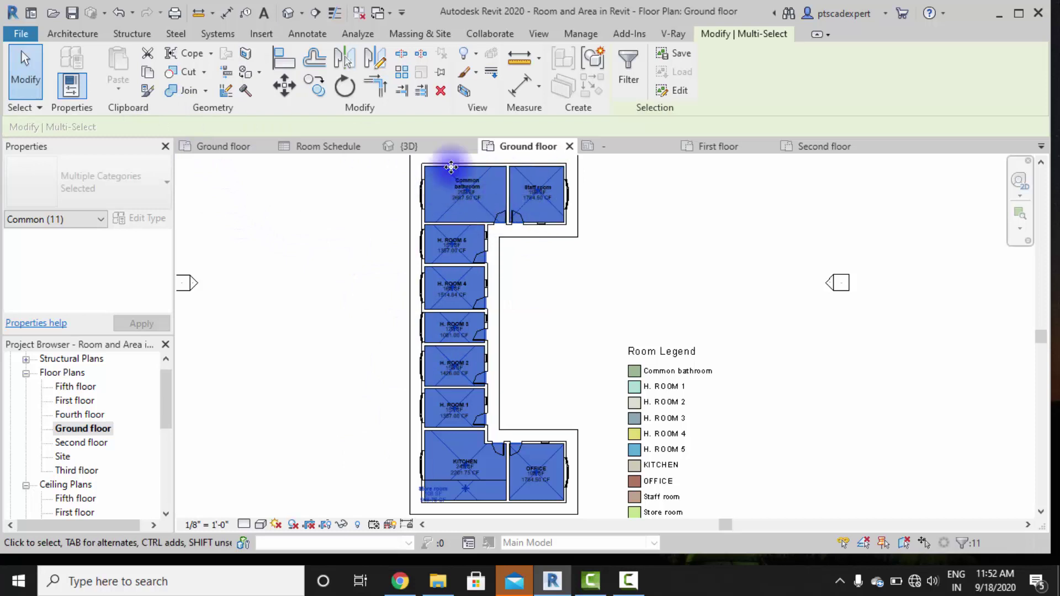
middle_click_drag(475, 217, 522, 203)
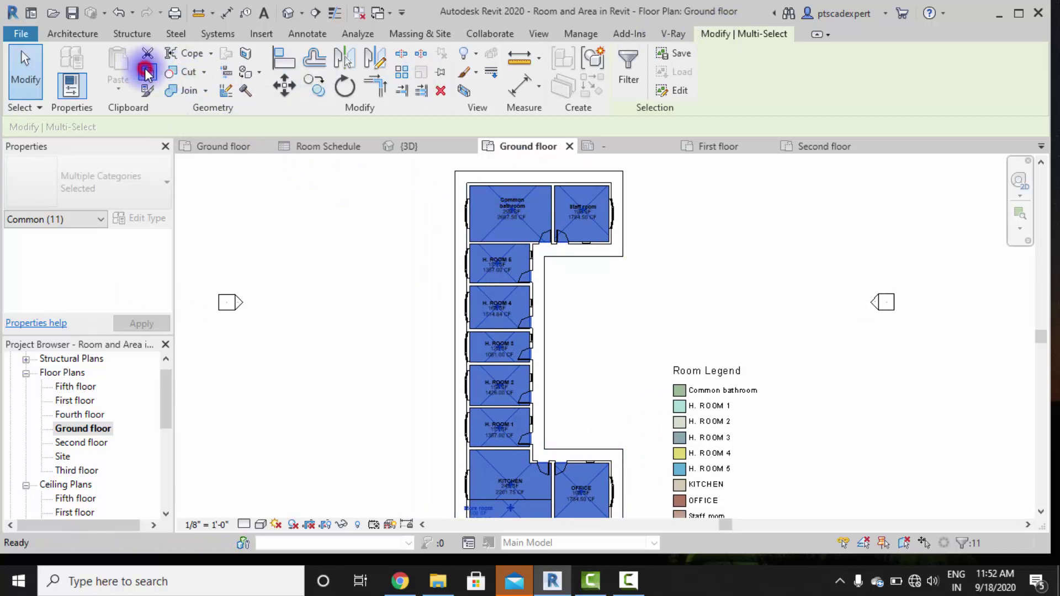
left_click(122, 83)
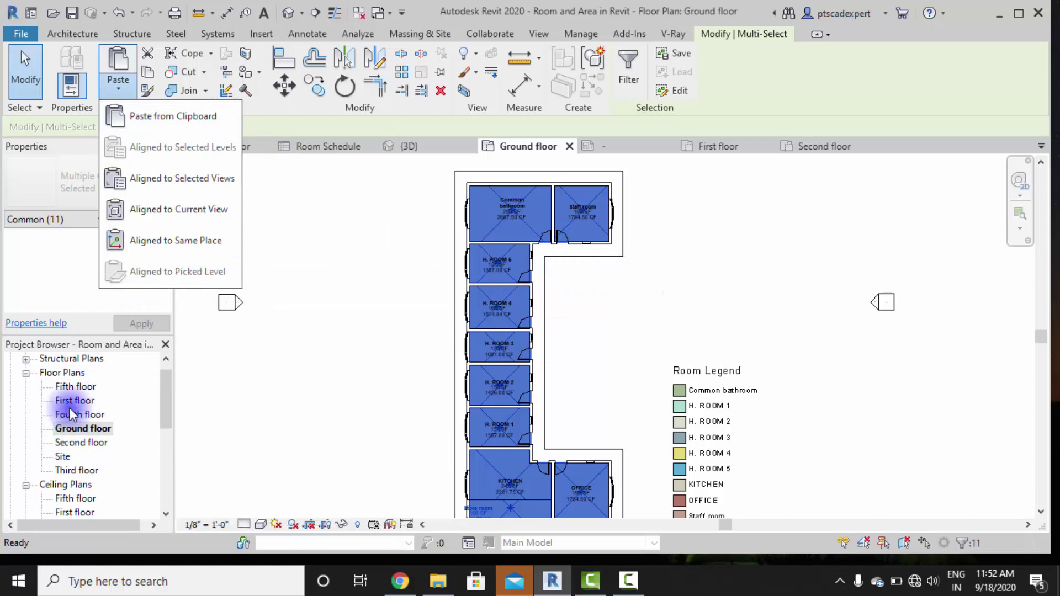
left_click(73, 401)
double_click(73, 401)
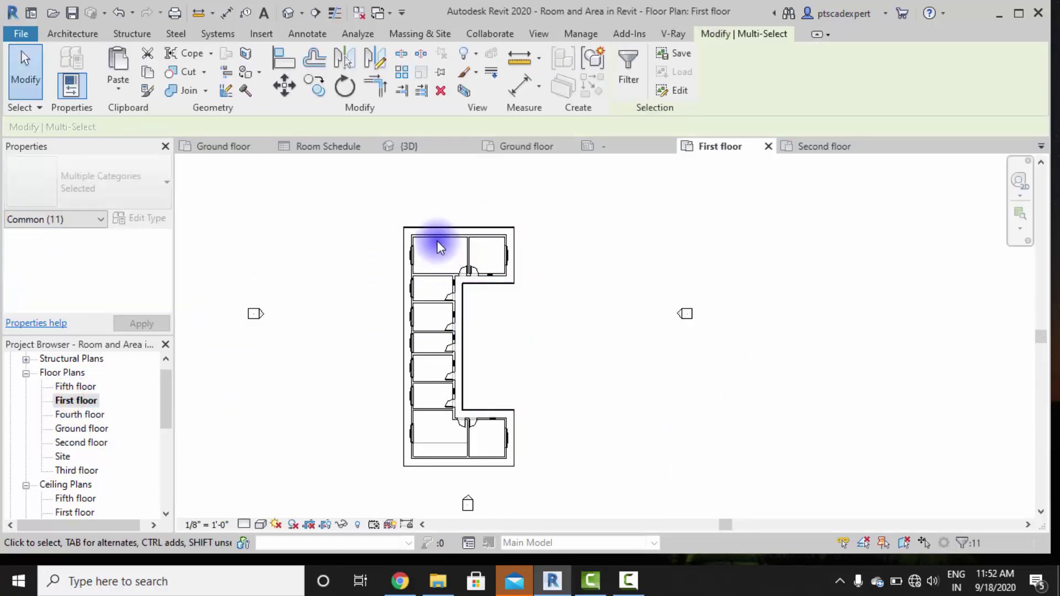
left_click(122, 96)
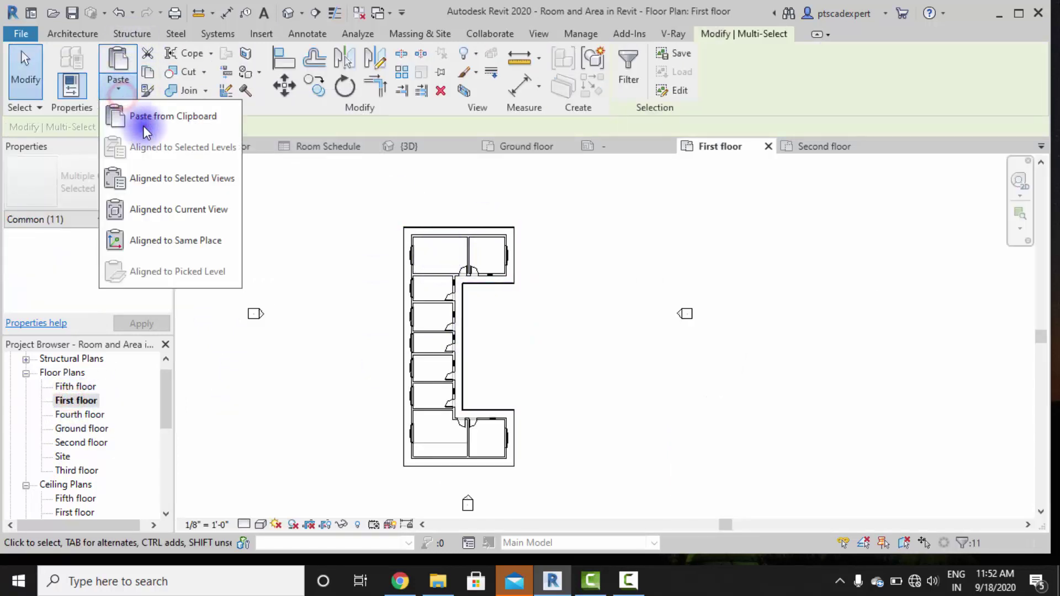
left_click(163, 180)
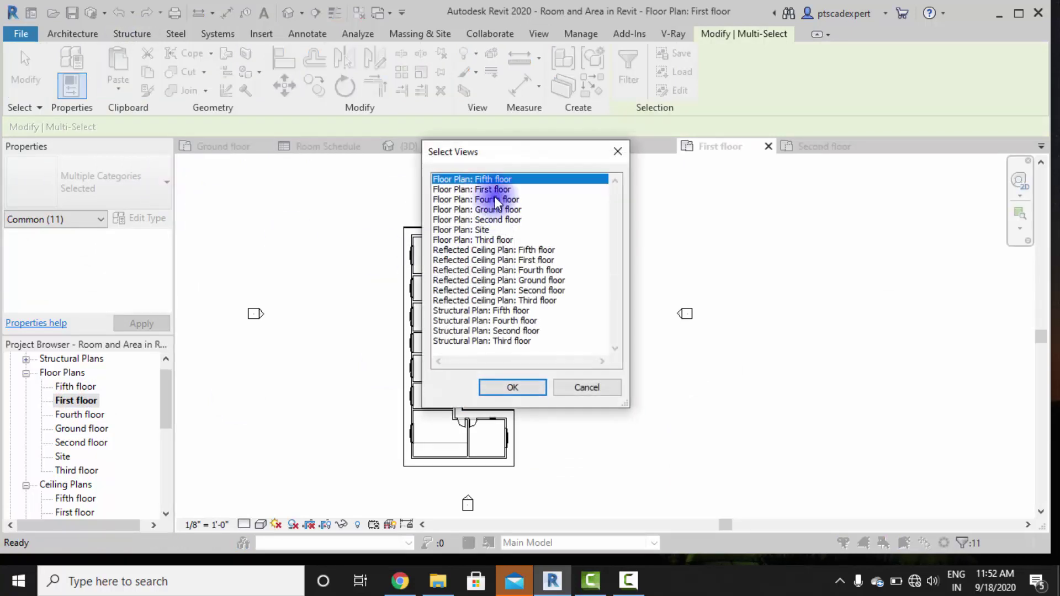
left_click(616, 153)
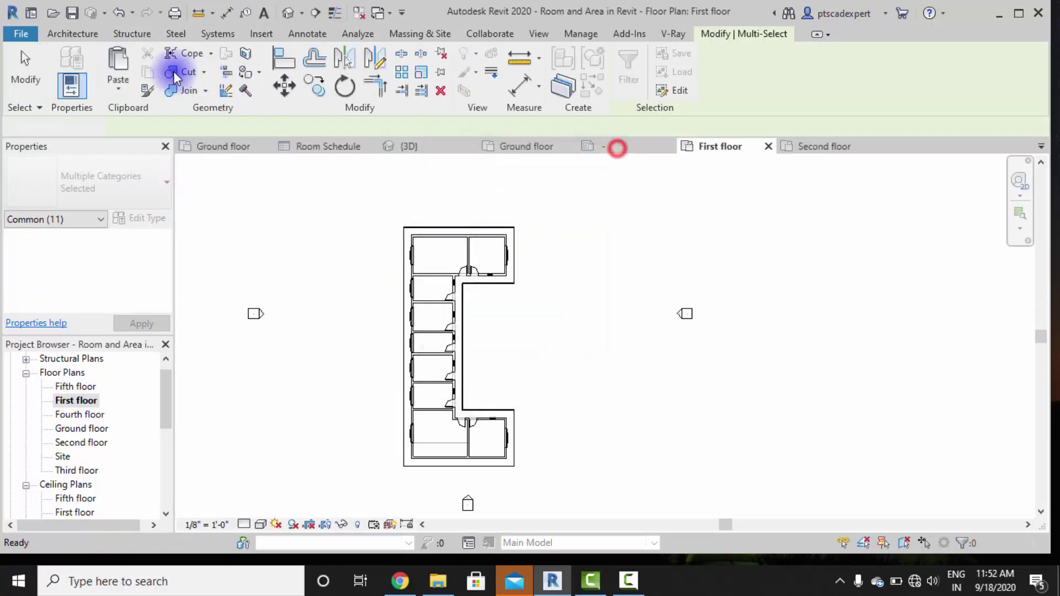
key("Escape")
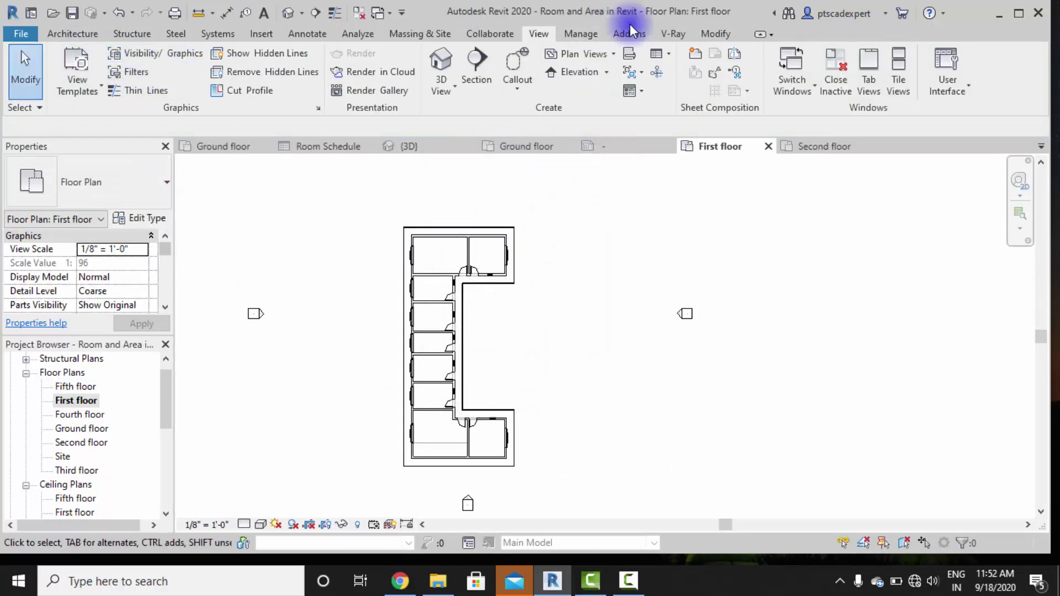
Paste the copied rooms aligned to the First, Second, Third, Fourth and Fifth floor plan views.
left_click(715, 35)
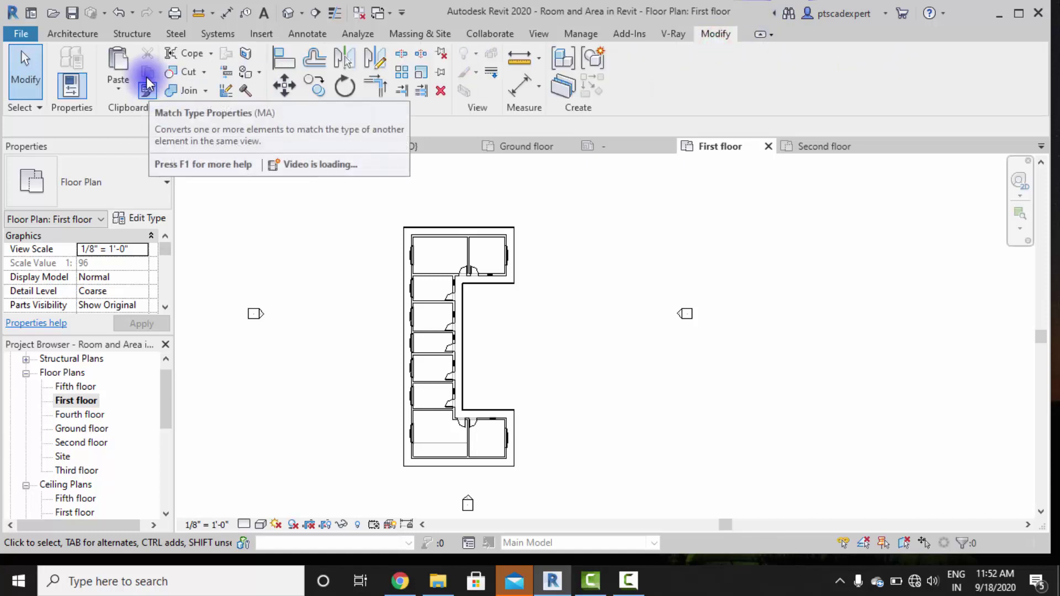
left_click(114, 90)
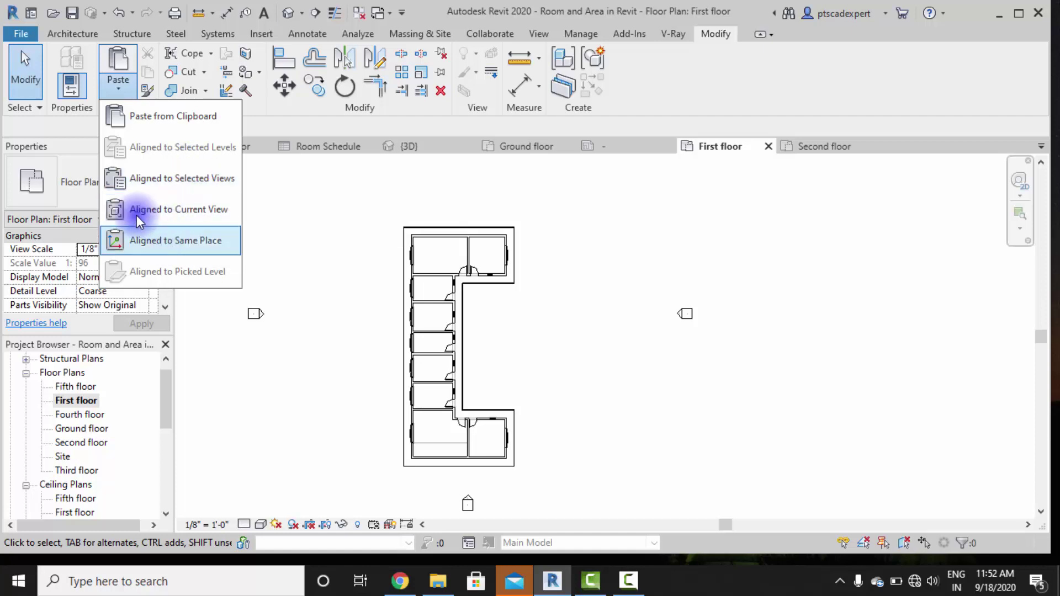
left_click(160, 180)
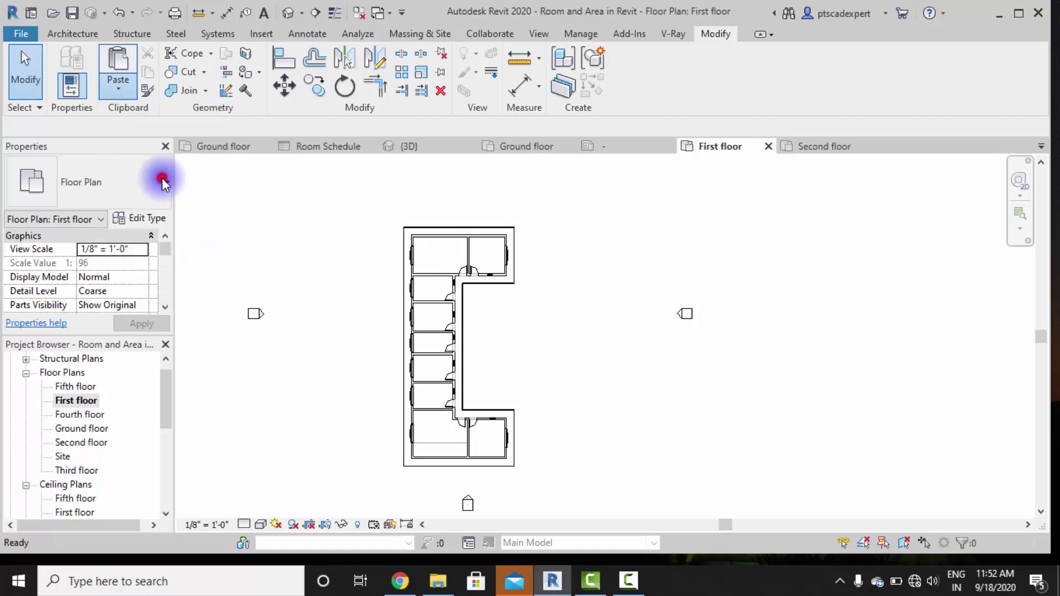
left_click(500, 190)
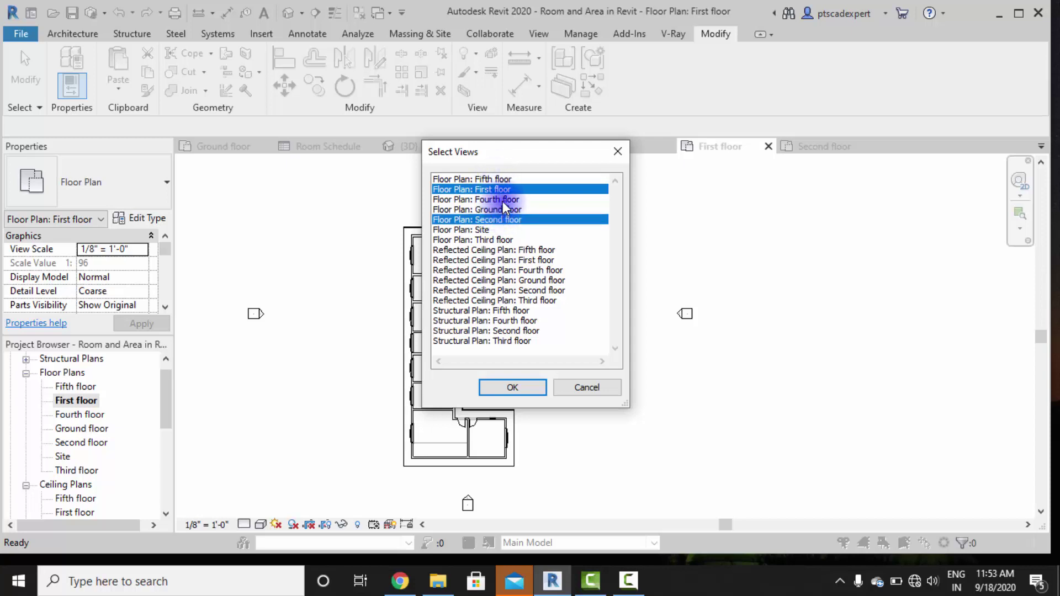
left_click(493, 240, "ctrl")
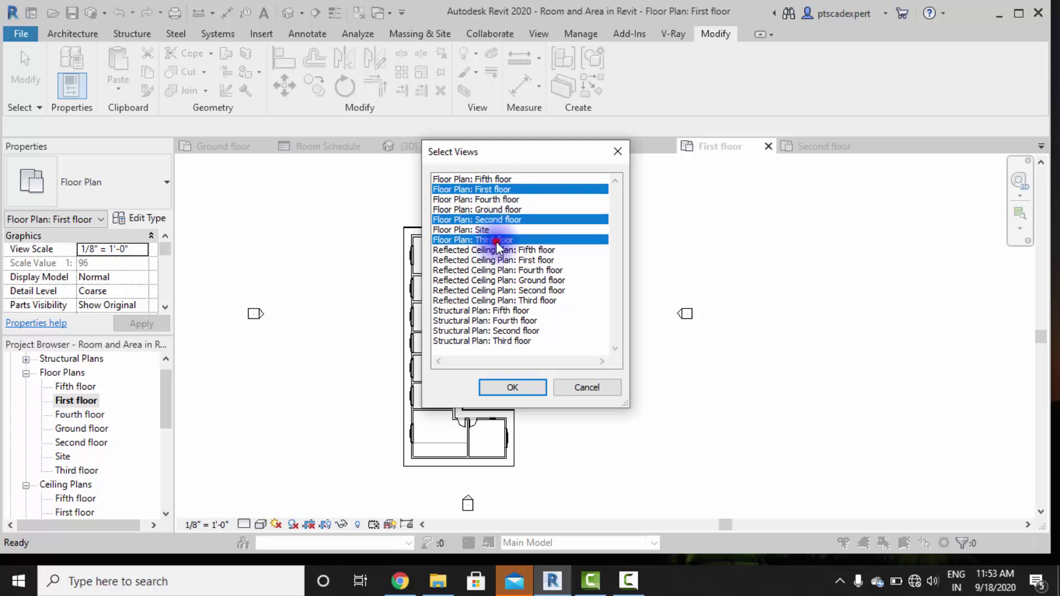
left_click(498, 200, "ctrl")
left_click(498, 180, "ctrl")
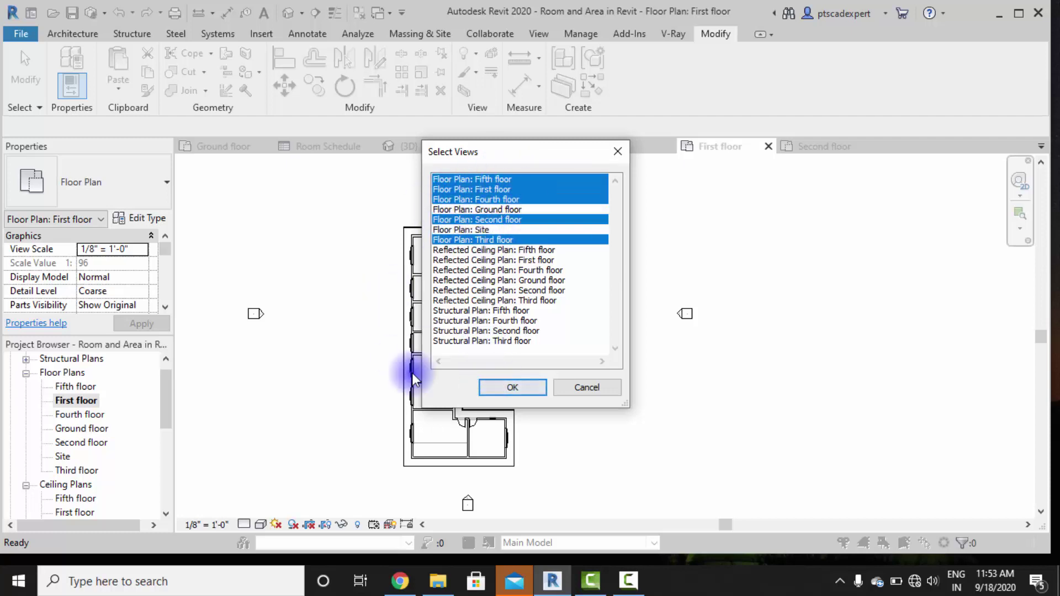
left_click(512, 388)
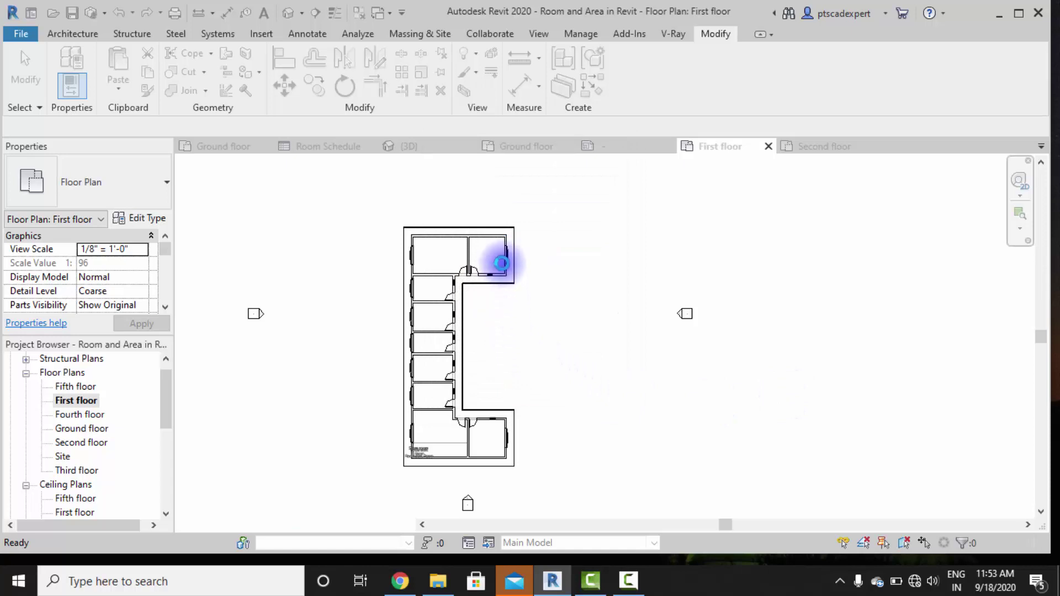
left_click(917, 526)
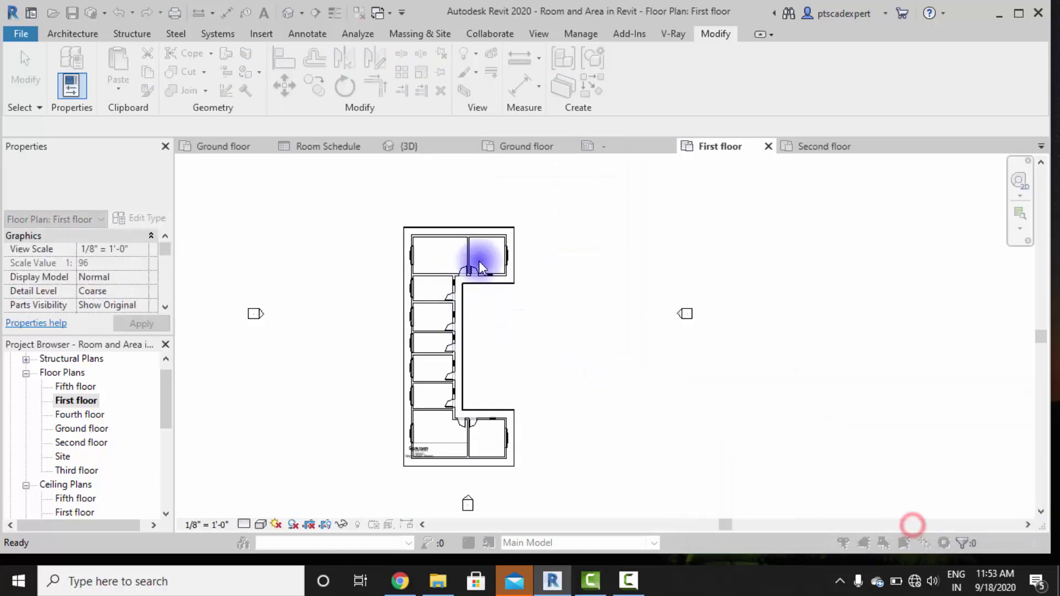
Check the pasted rooms on the First floor and Second floor plans.
left_click(488, 252)
left_click(454, 254)
left_click(58, 424)
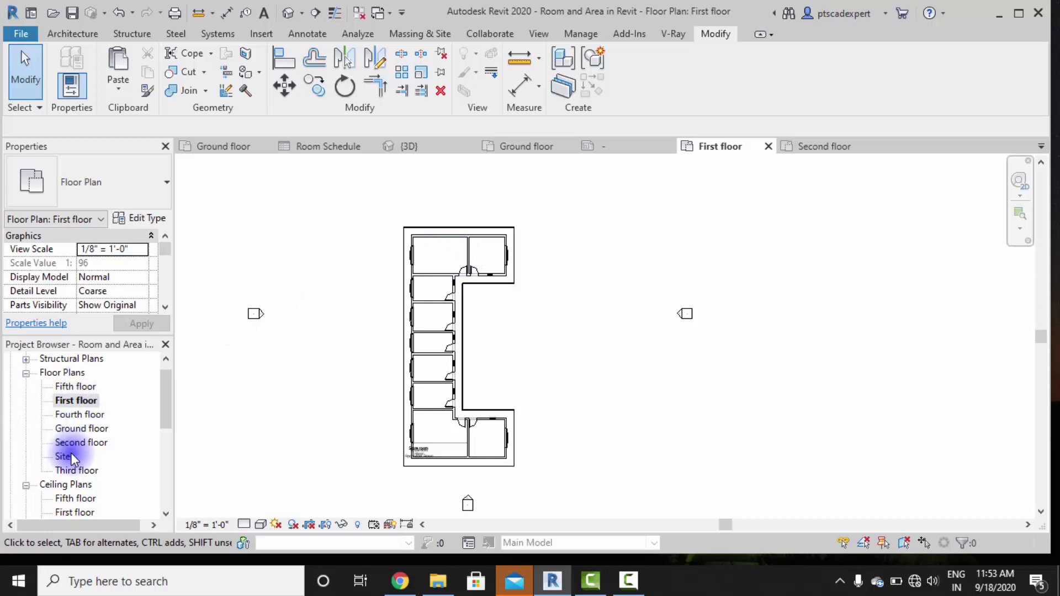
double_click(73, 442)
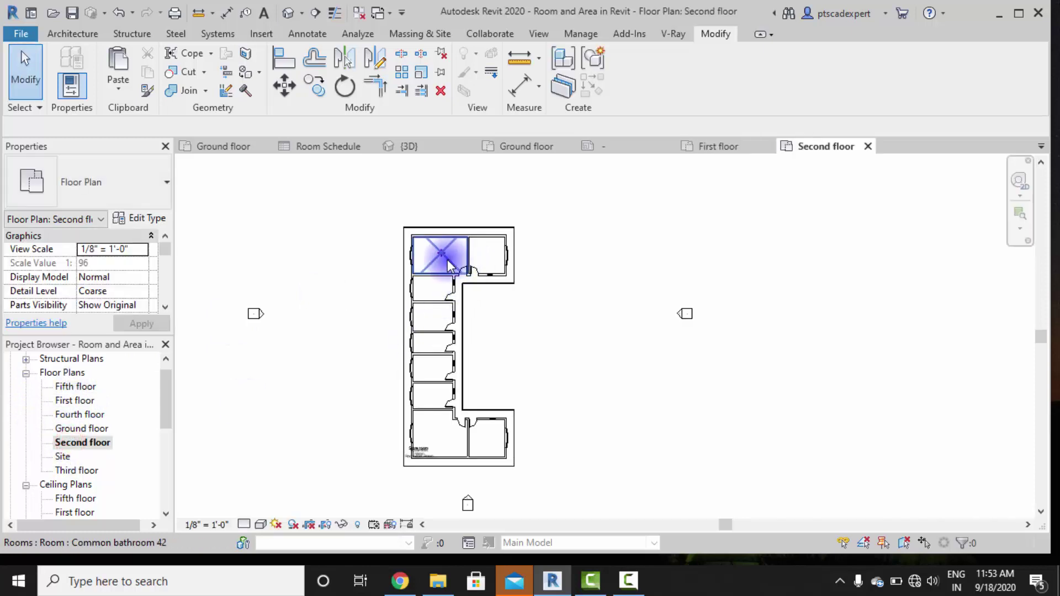
left_click(55, 445)
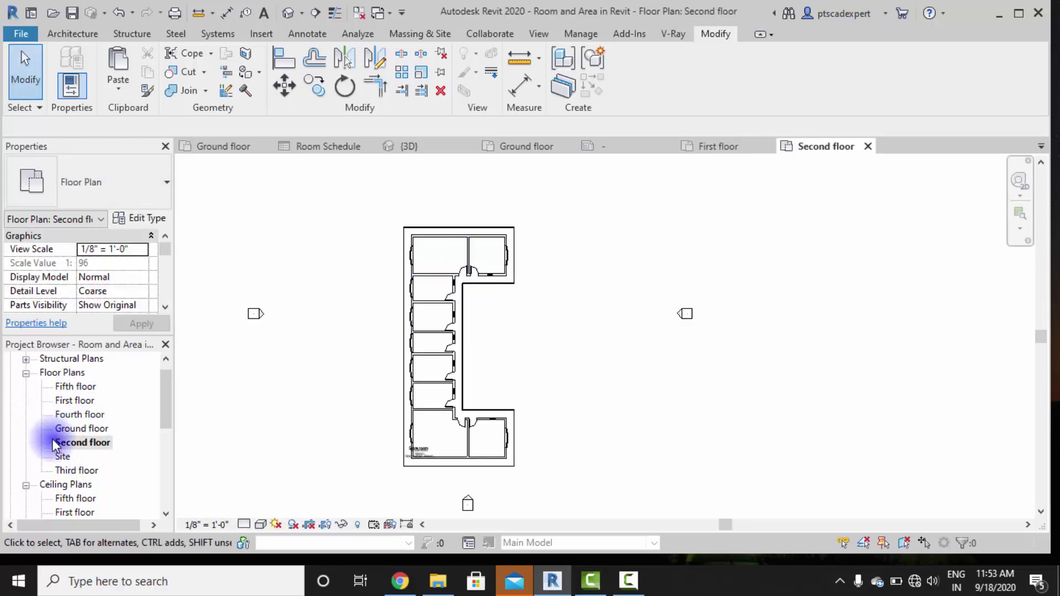
Tag all untagged rooms on the First floor plan with Room Tags only and look over the tagged rooms.
double_click(68, 400)
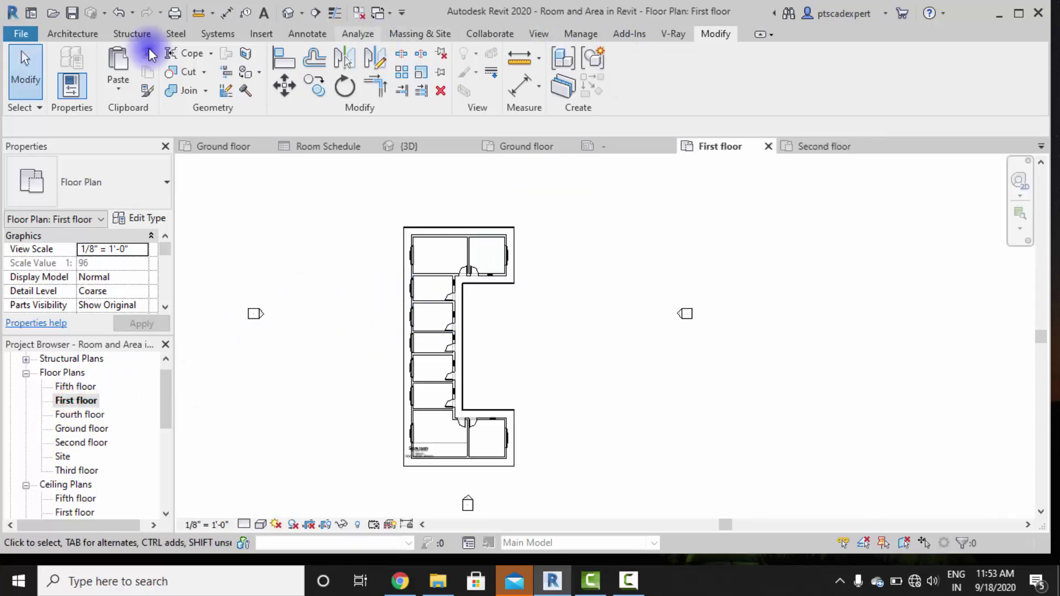
left_click(72, 34)
left_click(648, 92)
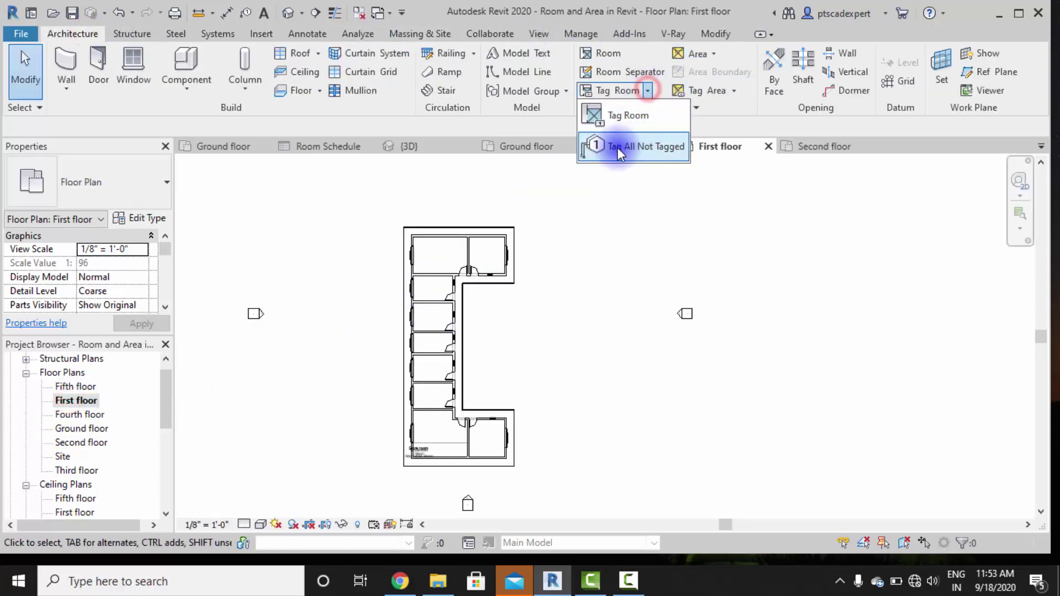
left_click(618, 148)
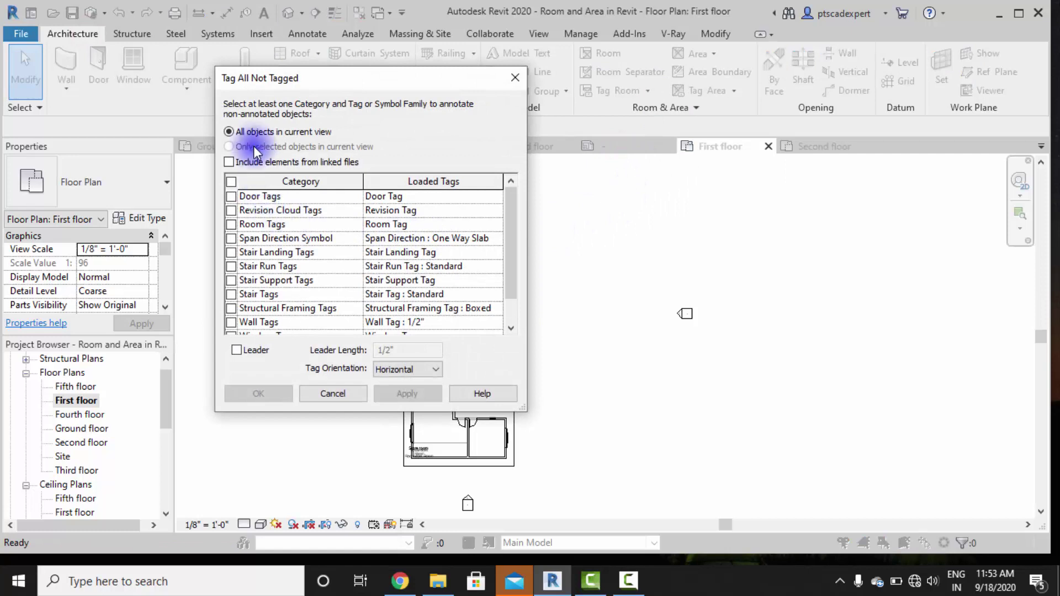
left_click(228, 197)
left_click(228, 196)
left_click(230, 224)
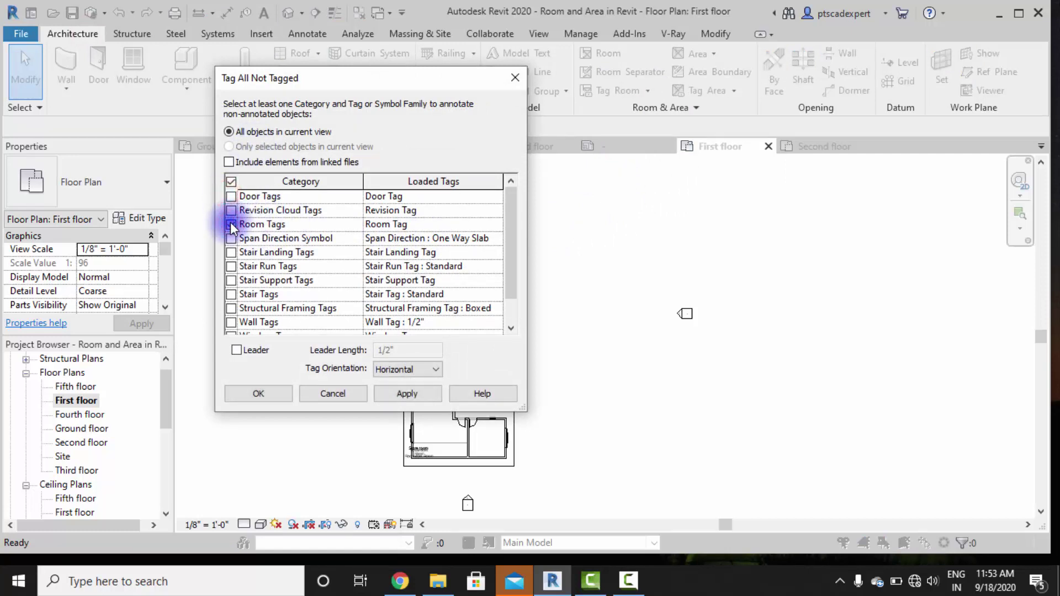
left_click(259, 393)
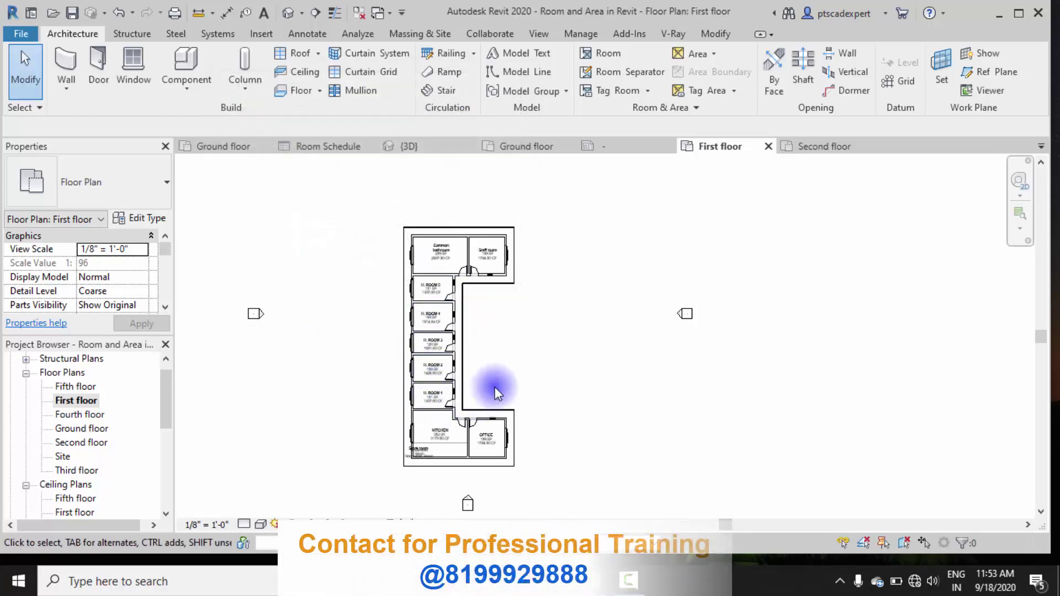
scroll(444, 290, "up", 3)
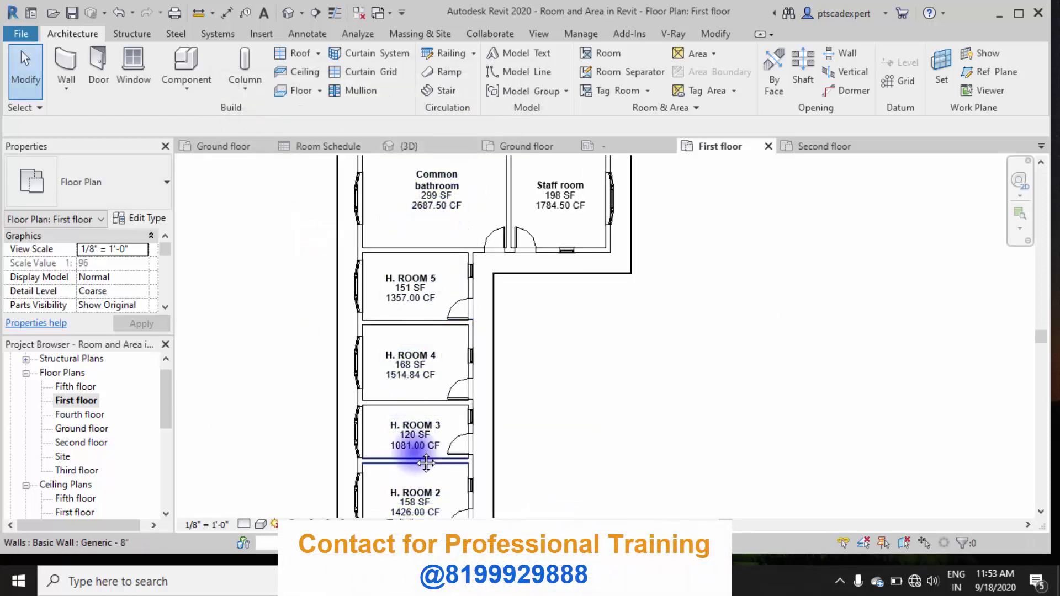
scroll(428, 403, "down", 3)
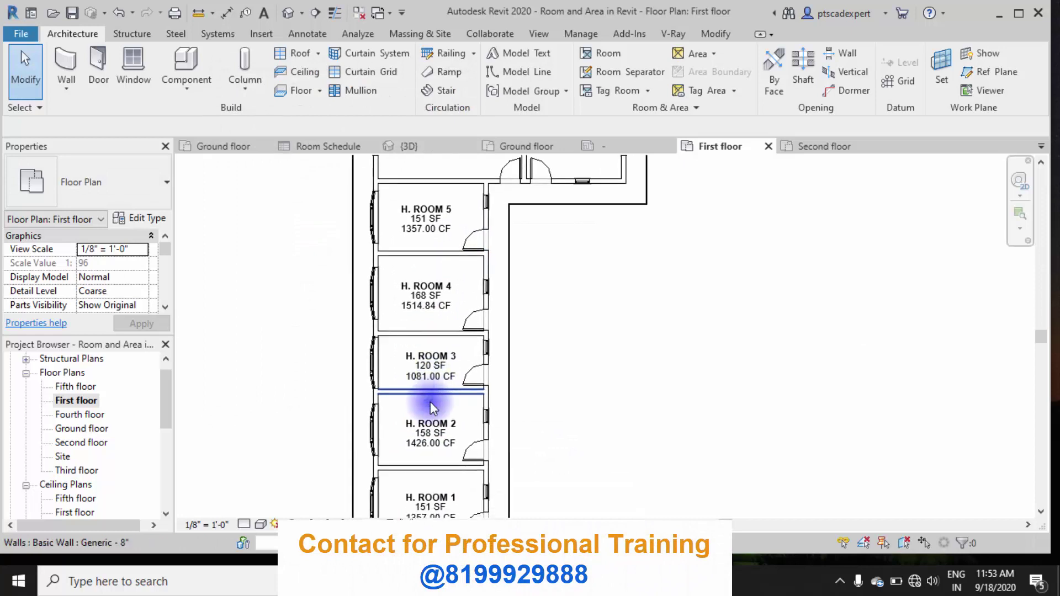
Tag all untagged rooms on the Second floor plan using the Room Tags category.
double_click(77, 442)
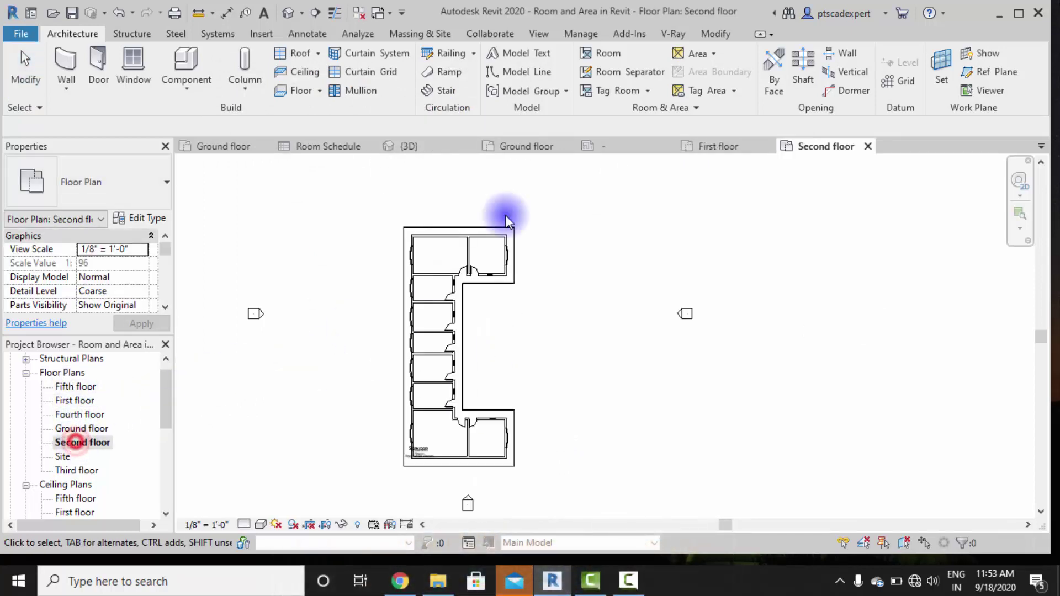
left_click(663, 107)
left_click(647, 91)
left_click(630, 145)
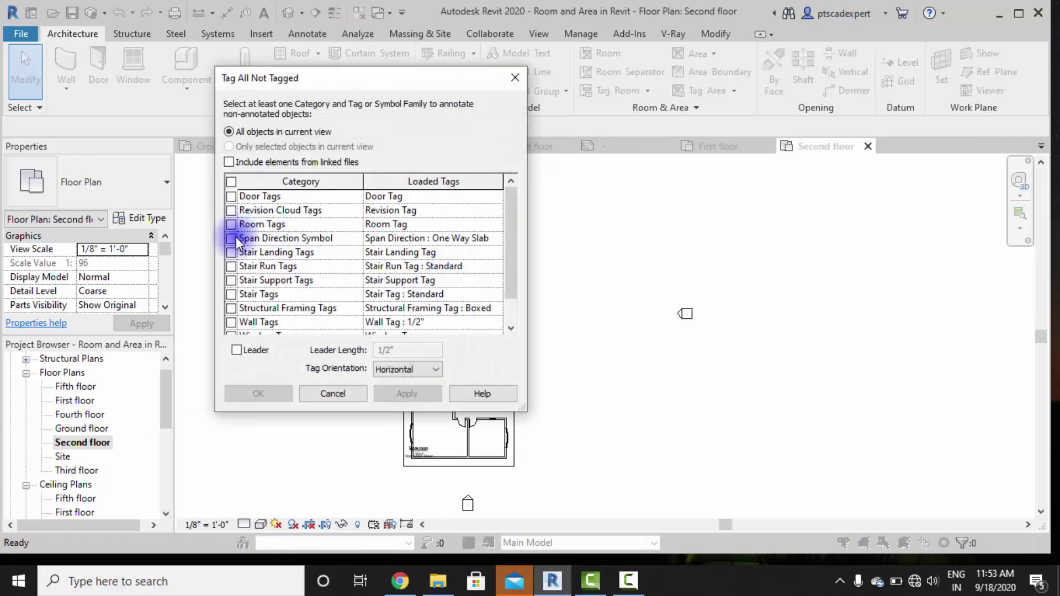
left_click(231, 224)
left_click(260, 393)
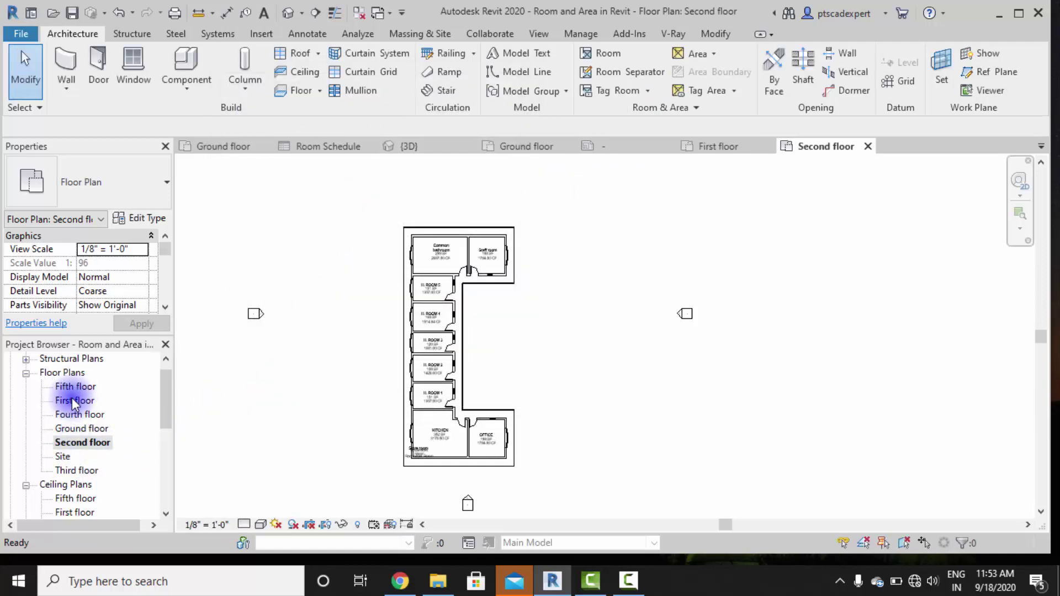
Tag all untagged rooms on the Third floor plan using the Room Tags category.
double_click(71, 470)
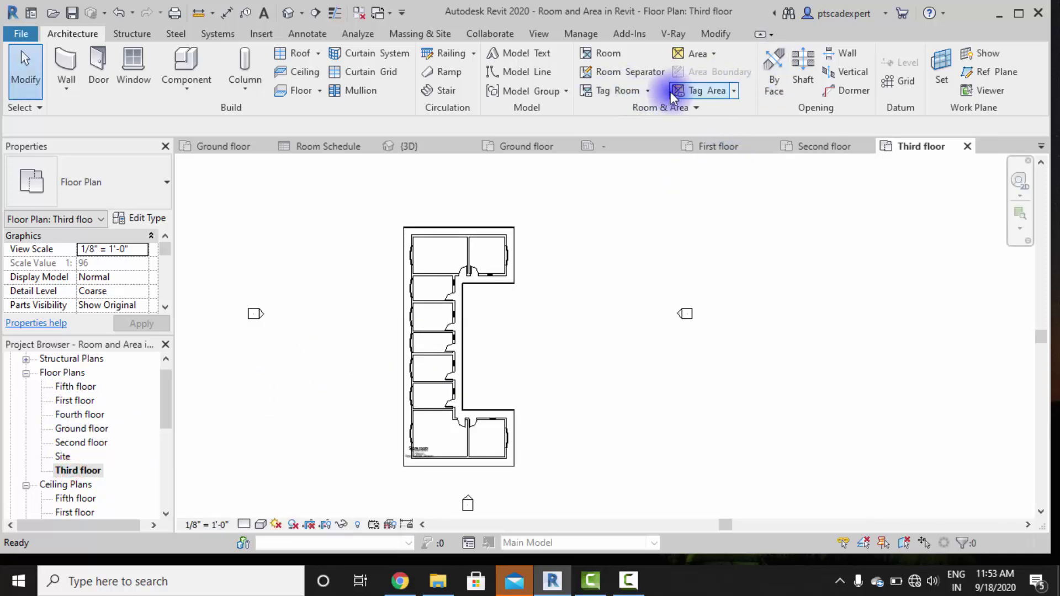
left_click(648, 90)
left_click(626, 147)
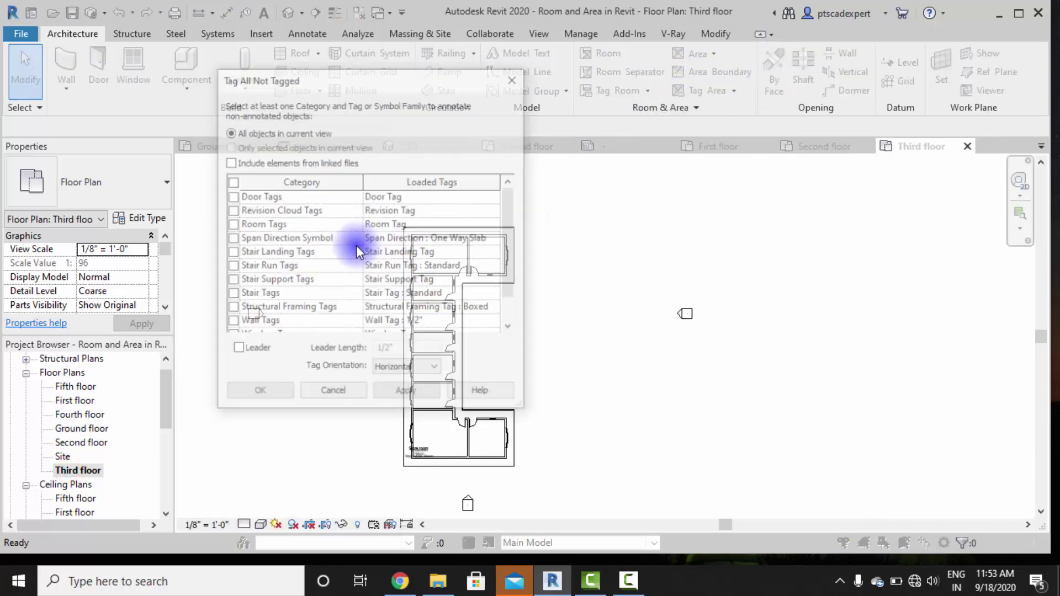
left_click(265, 393)
Tag all untagged rooms on the Fourth floor plan using the Room Tags category.
left_click(79, 414)
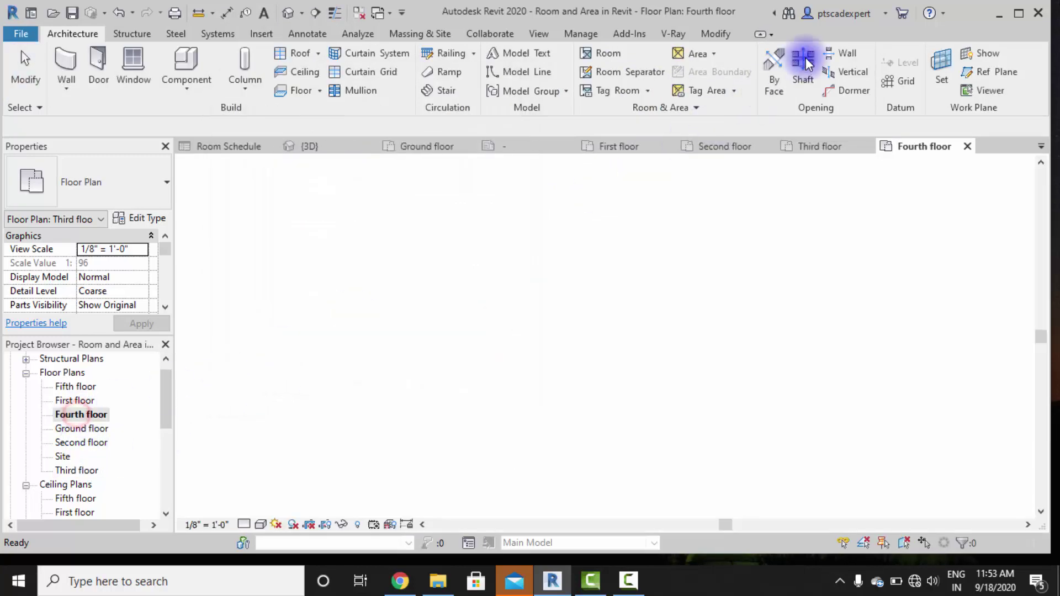
left_click(647, 90)
left_click(627, 143)
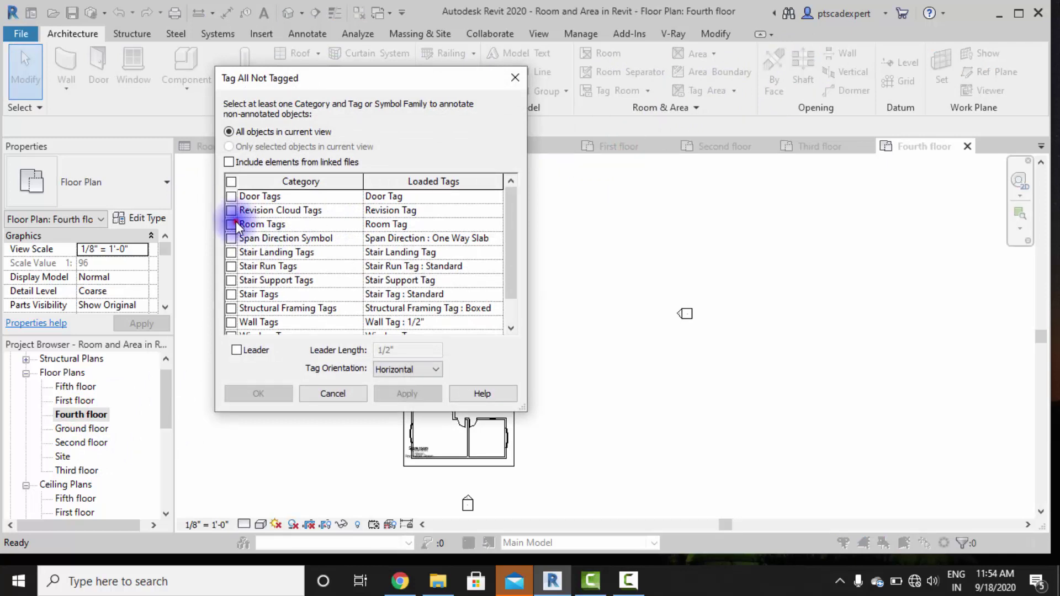
left_click(262, 393)
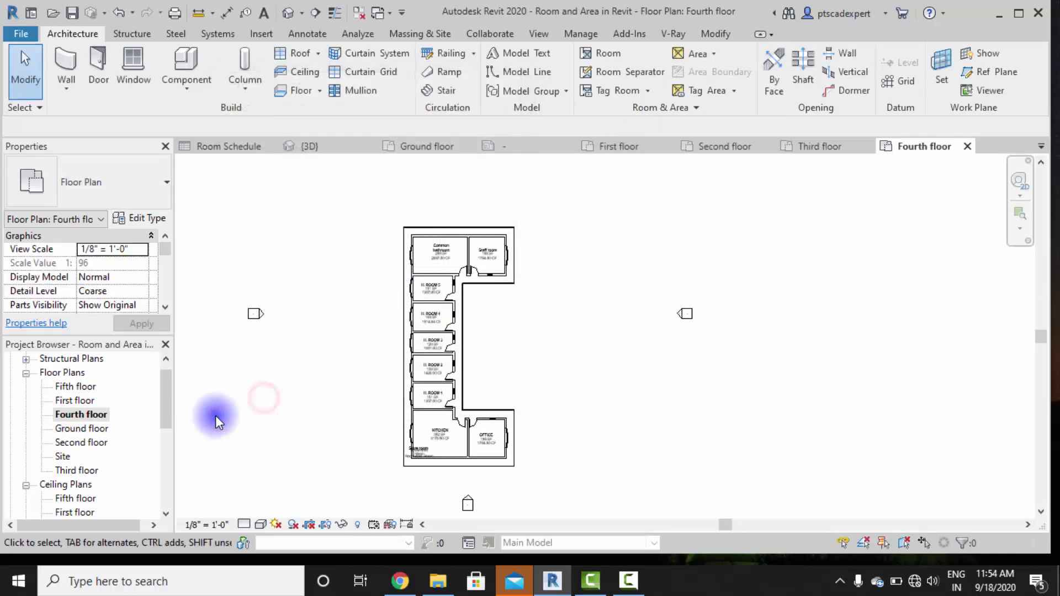
Tag all untagged rooms on the Fifth floor plan using the Room Tags category.
double_click(75, 386)
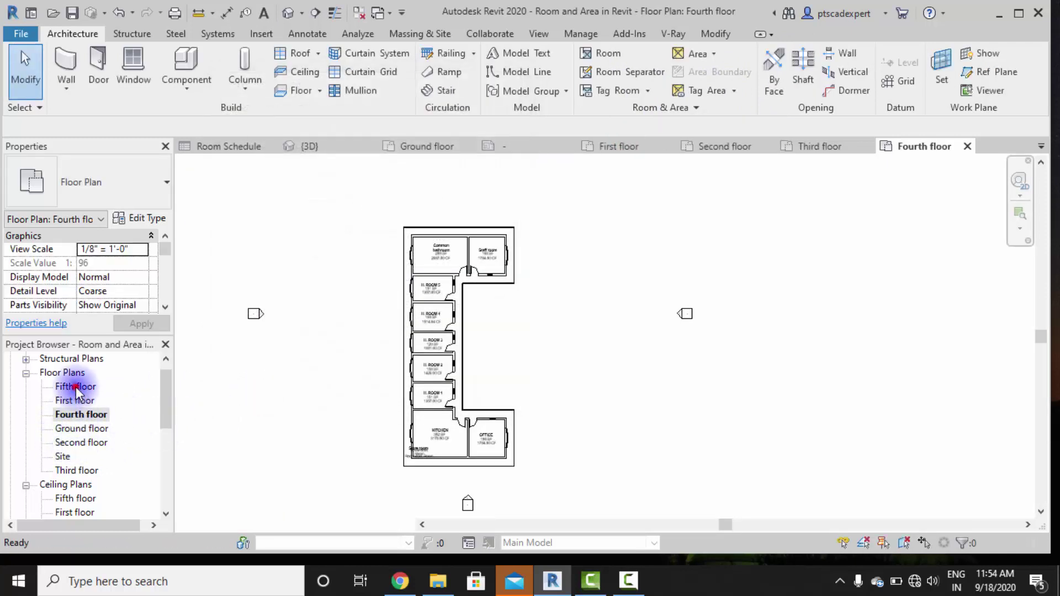
left_click(647, 91)
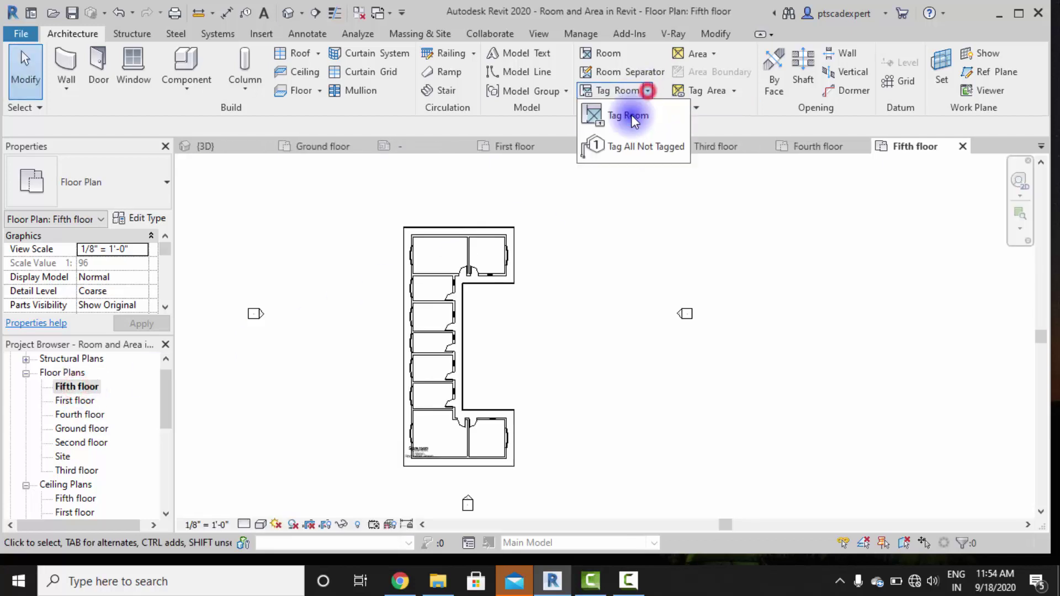
left_click(629, 147)
left_click(231, 224)
left_click(257, 393)
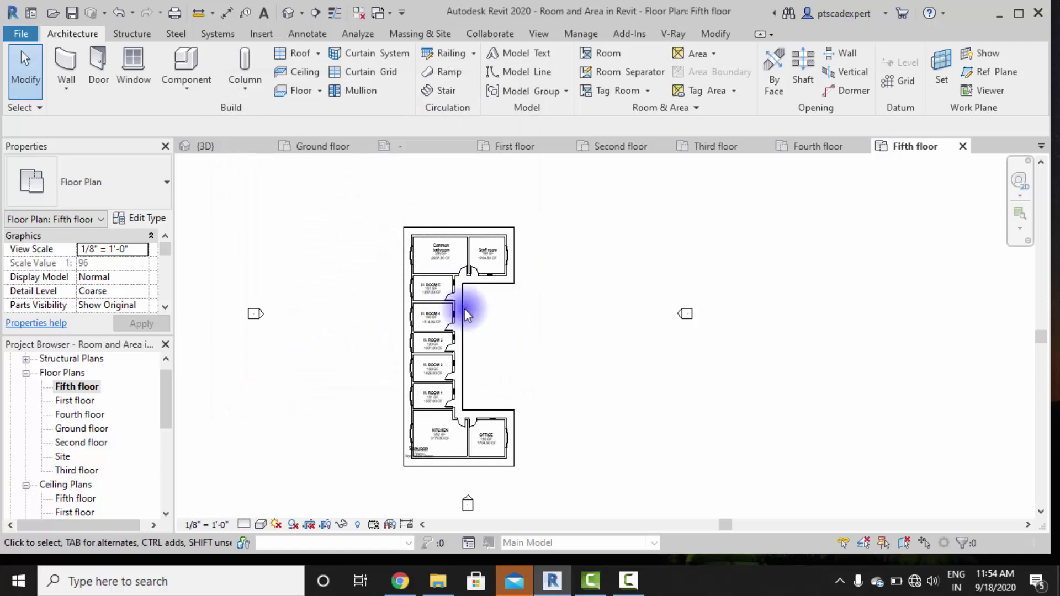
scroll(403, 288, "up", 3)
scroll(369, 329, "down", 2)
Review the Ground floor and First floor plans and inspect the whole building in the default 3D view.
left_click(66, 428)
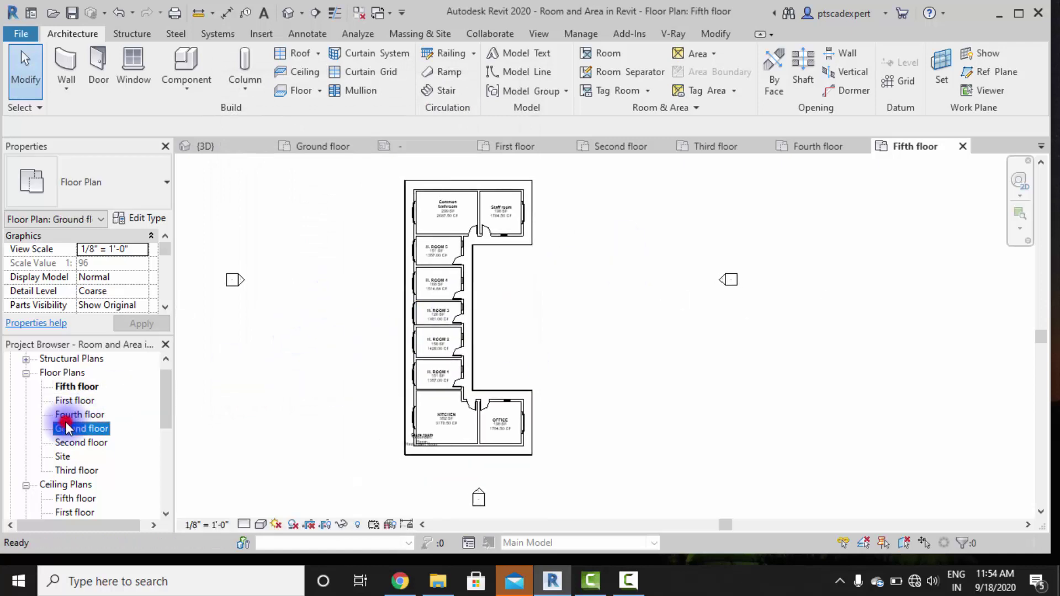
double_click(67, 428)
double_click(75, 400)
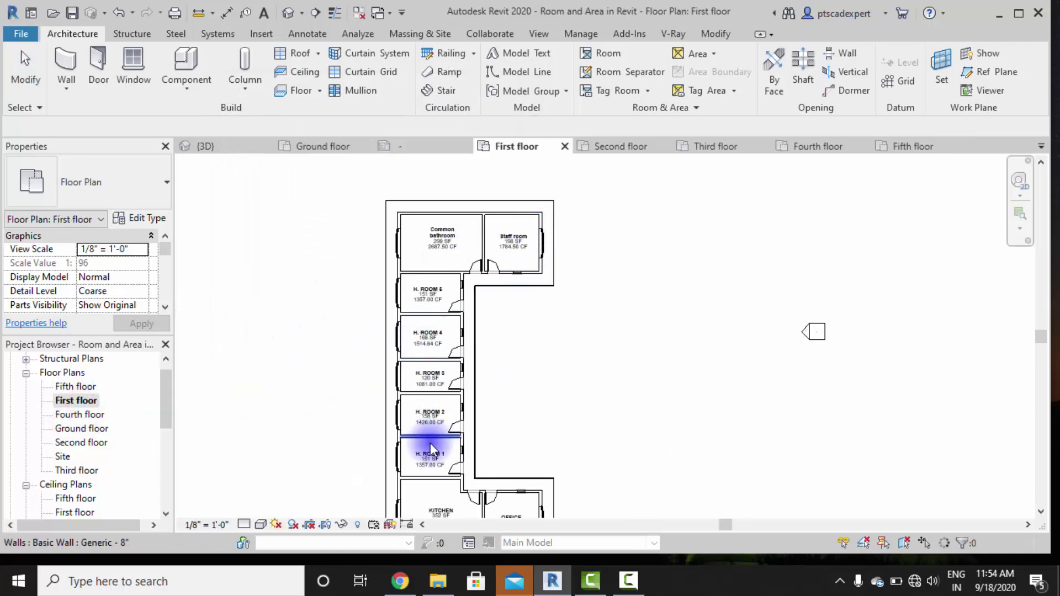
scroll(427, 352, "down", 2)
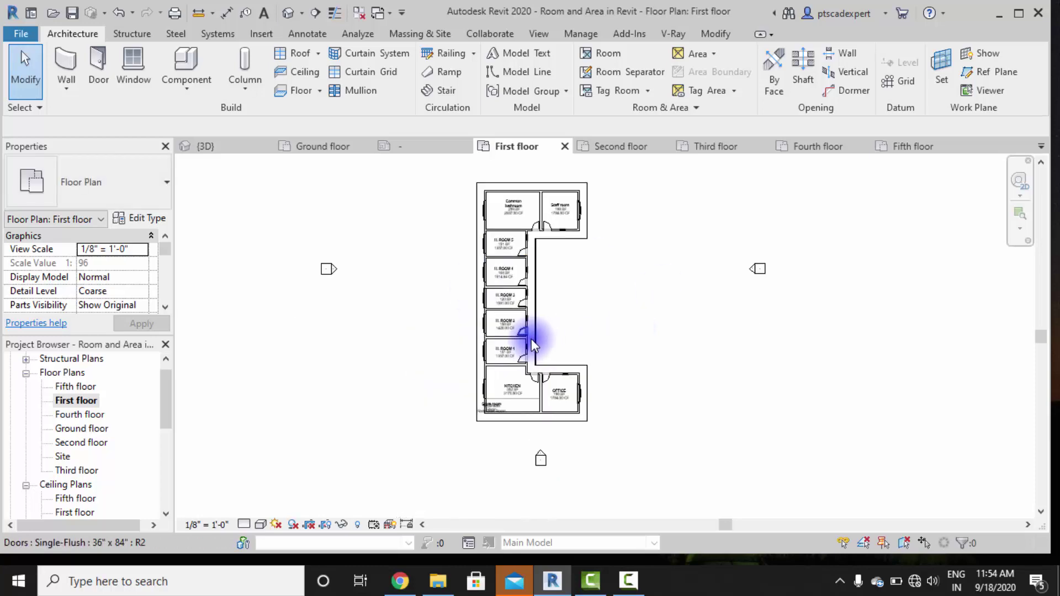
left_click(289, 13)
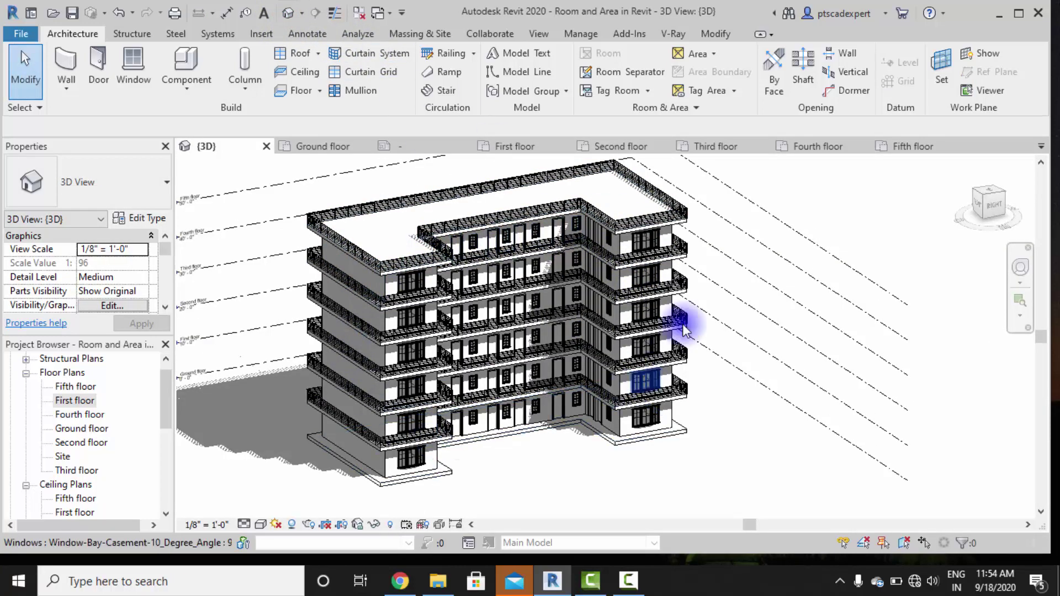
scroll(565, 351, "up", 3)
scroll(513, 369, "down", 5)
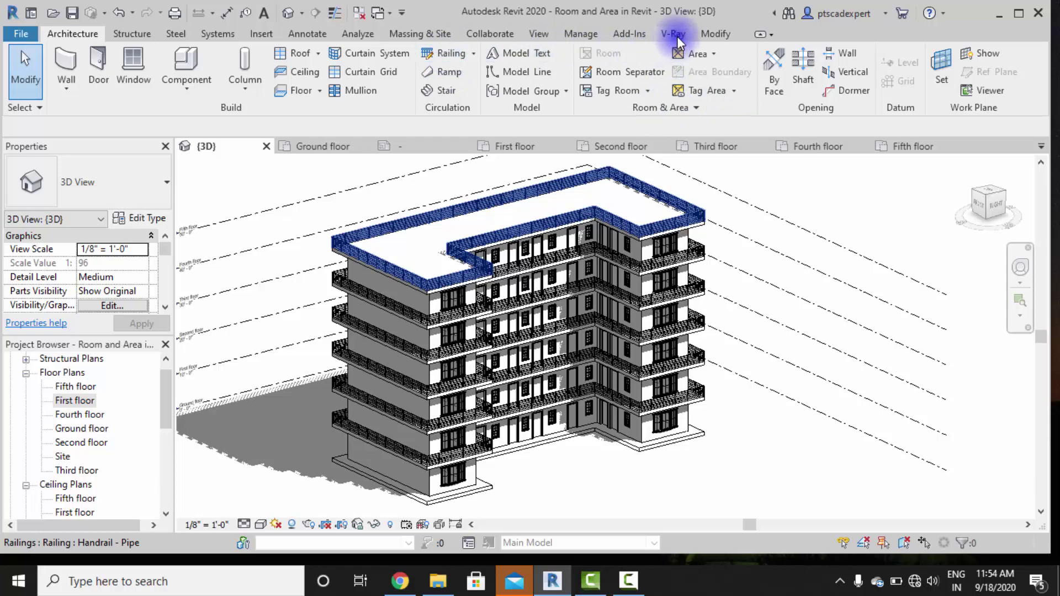
Create a new building component schedule for the Rooms category, named Room Schedule, in the New Construction phase.
left_click(539, 34)
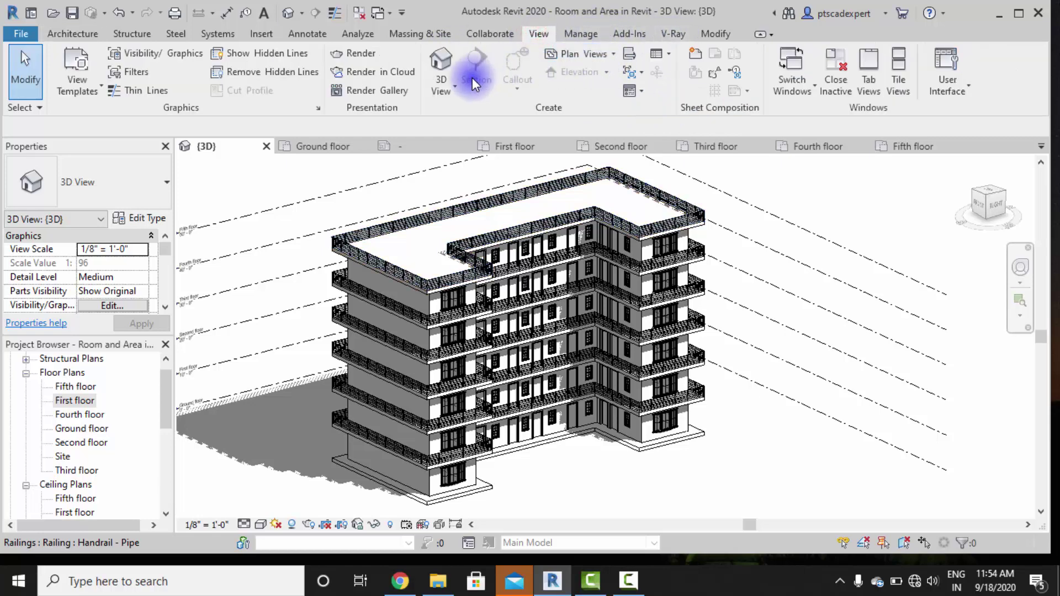
left_click(666, 53)
left_click(699, 81)
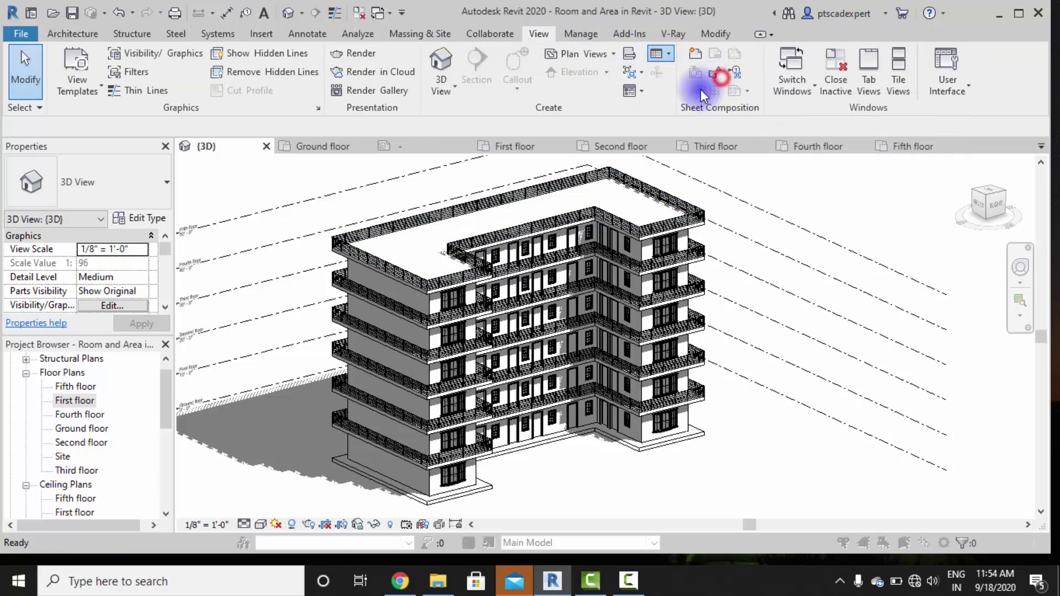
left_click(418, 270)
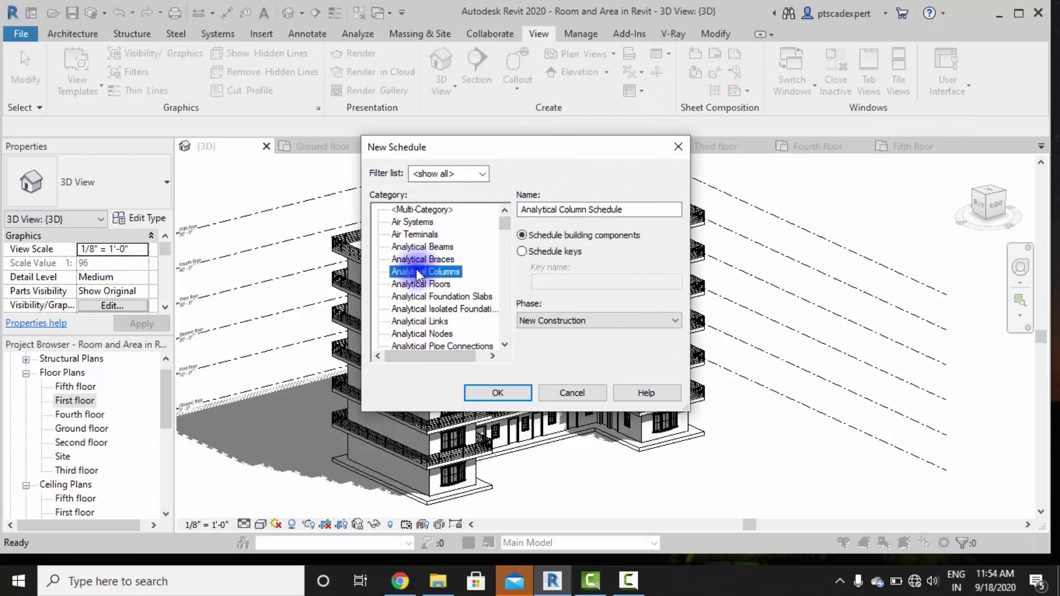
key("r")
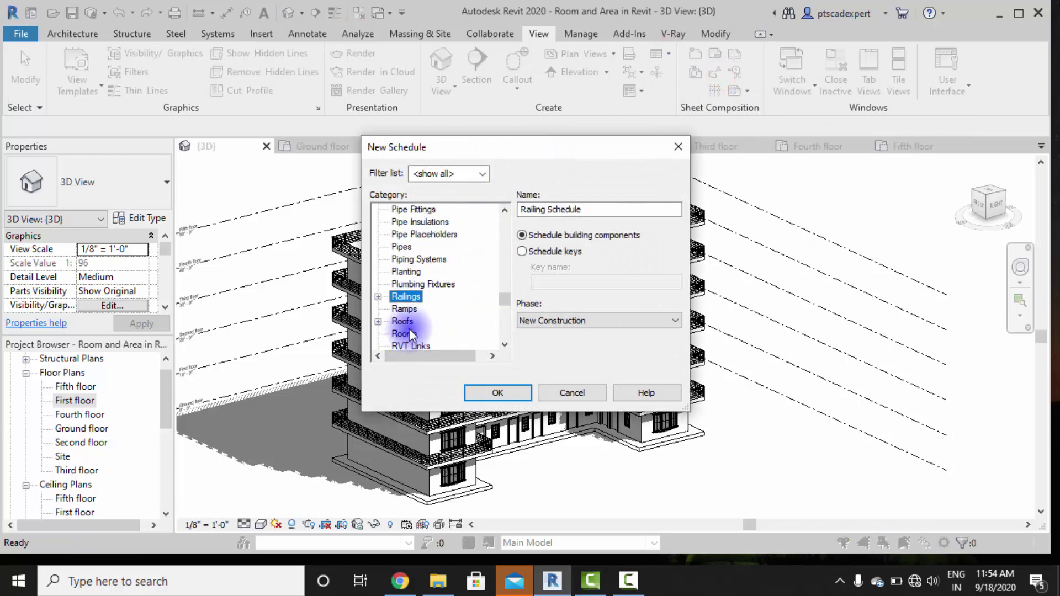
scroll(406, 334, "down", 1)
left_click(405, 320)
left_click_drag(608, 209, 561, 205)
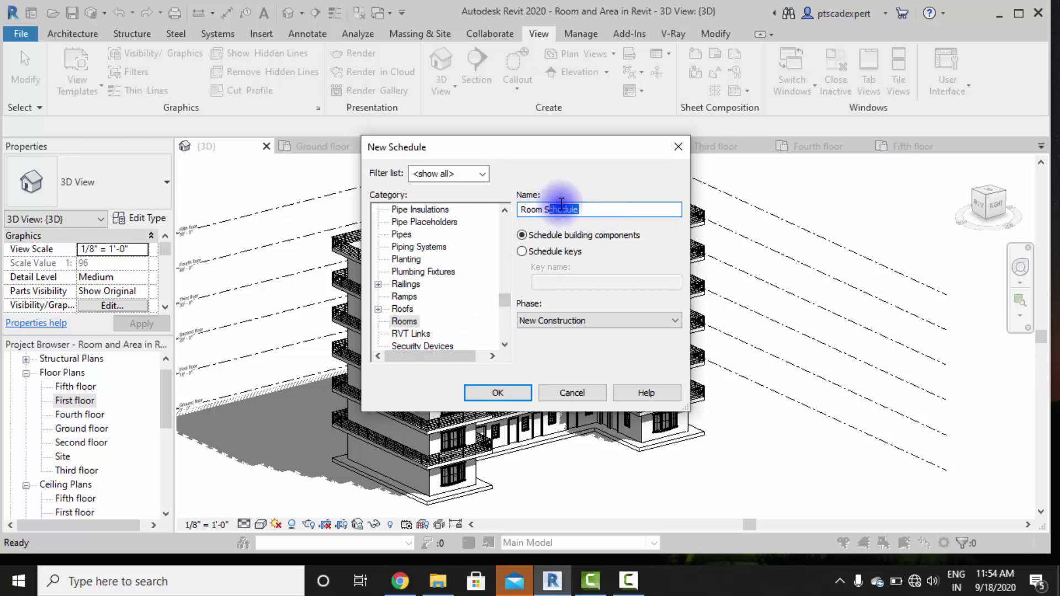
left_click(498, 392)
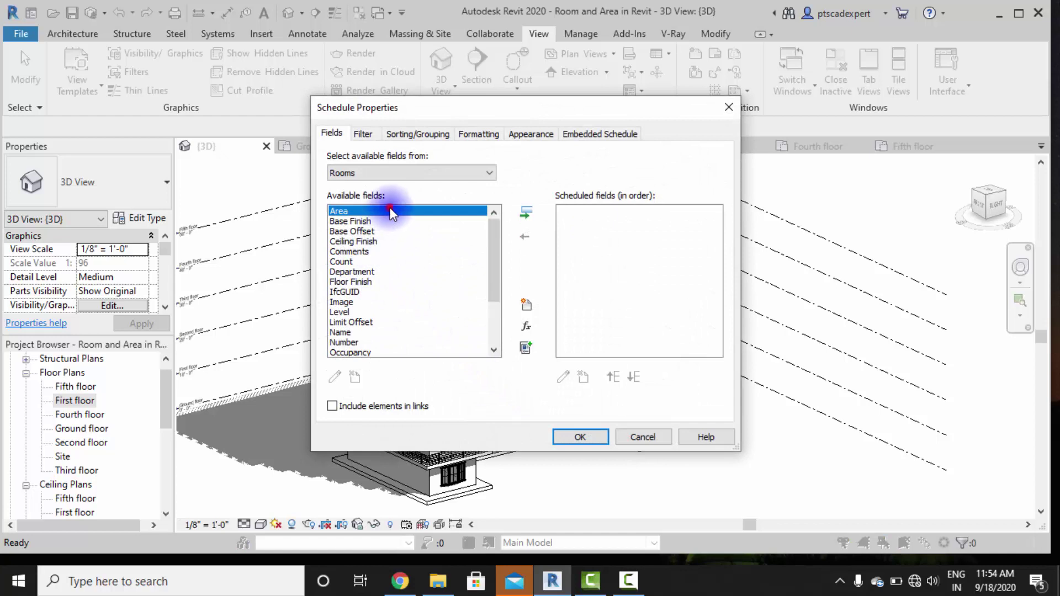
Add all available room fields, from Area to Wall Finish, to the schedule and generate it.
left_click_drag(390, 210, 350, 467)
scroll(381, 288, "up", 3)
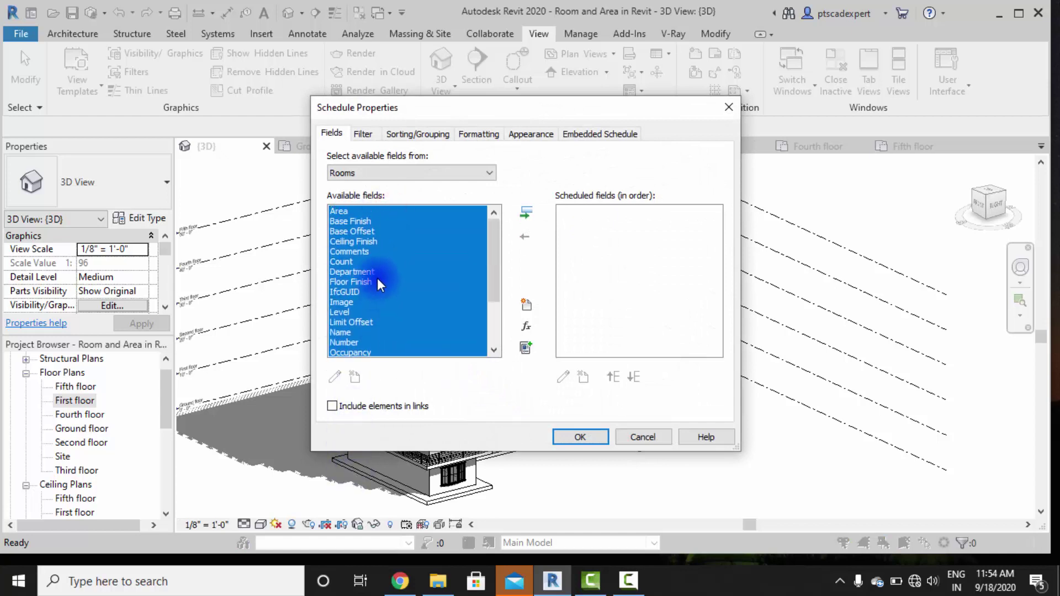
left_click(568, 434)
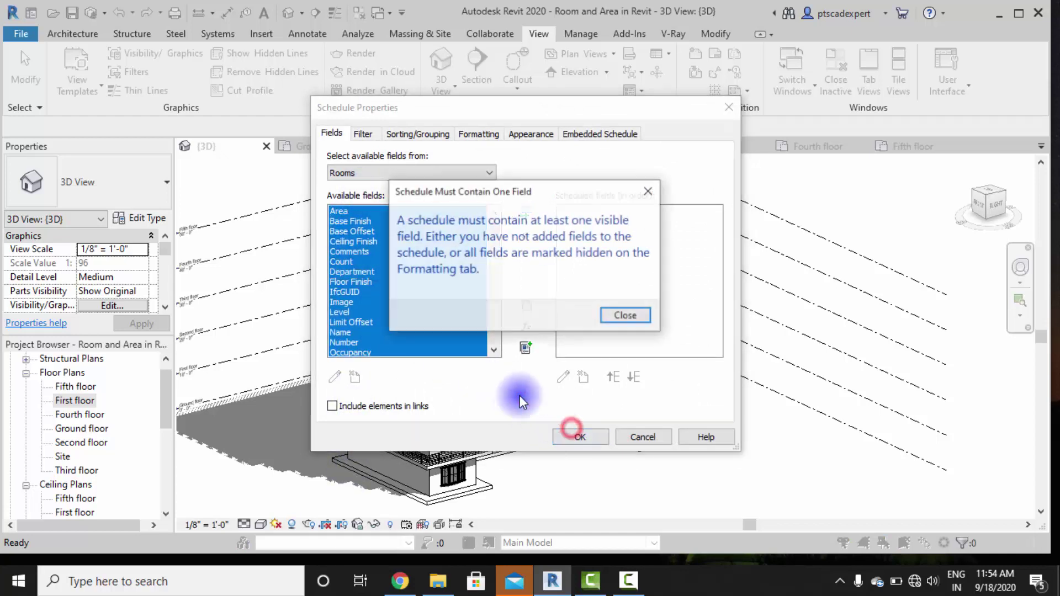
left_click_drag(547, 189, 521, 189)
left_click(579, 309)
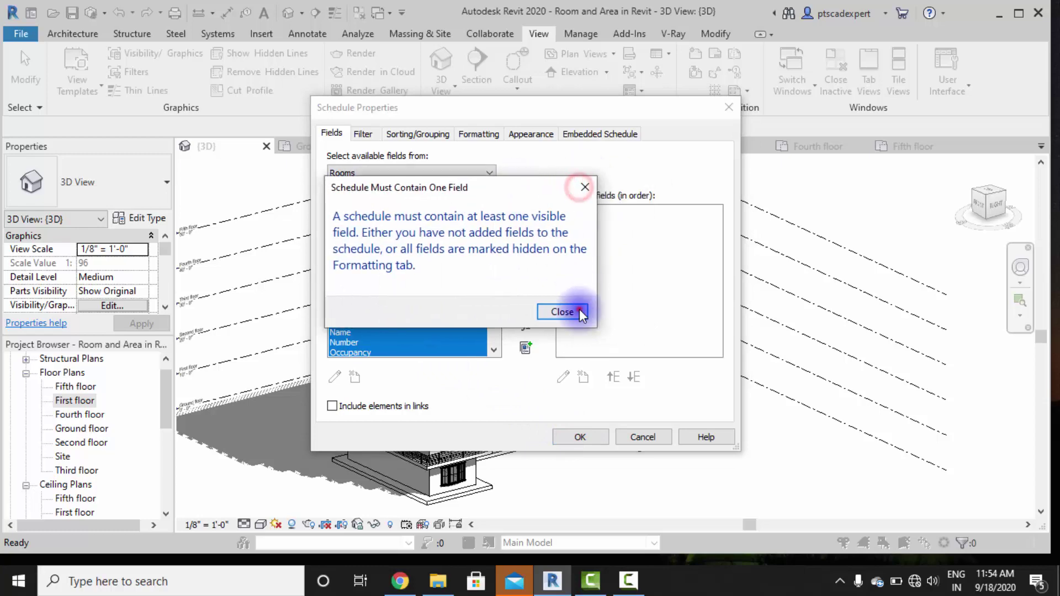
left_click(525, 215)
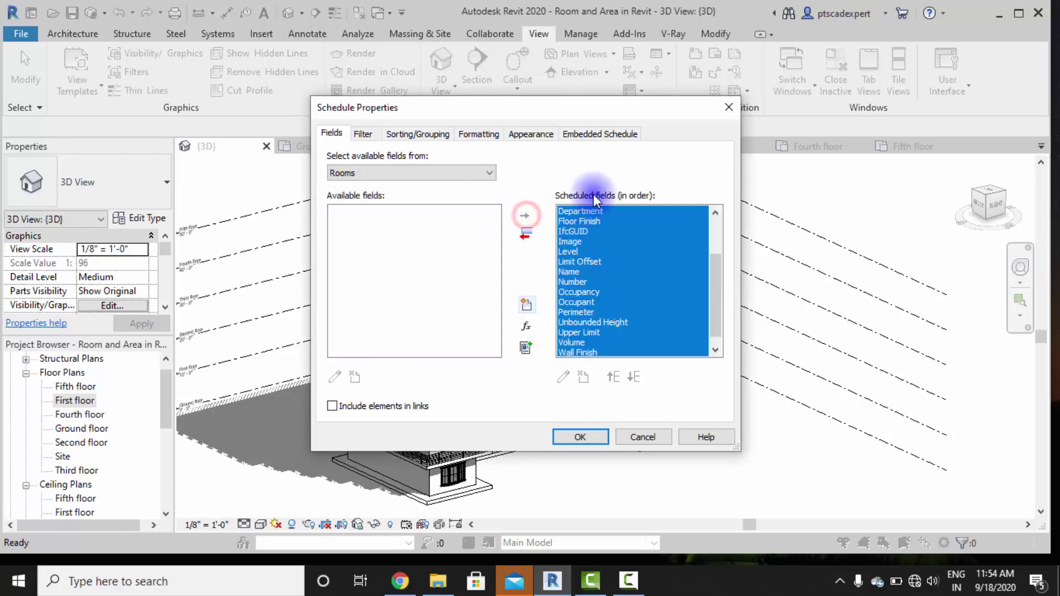
left_click(577, 436)
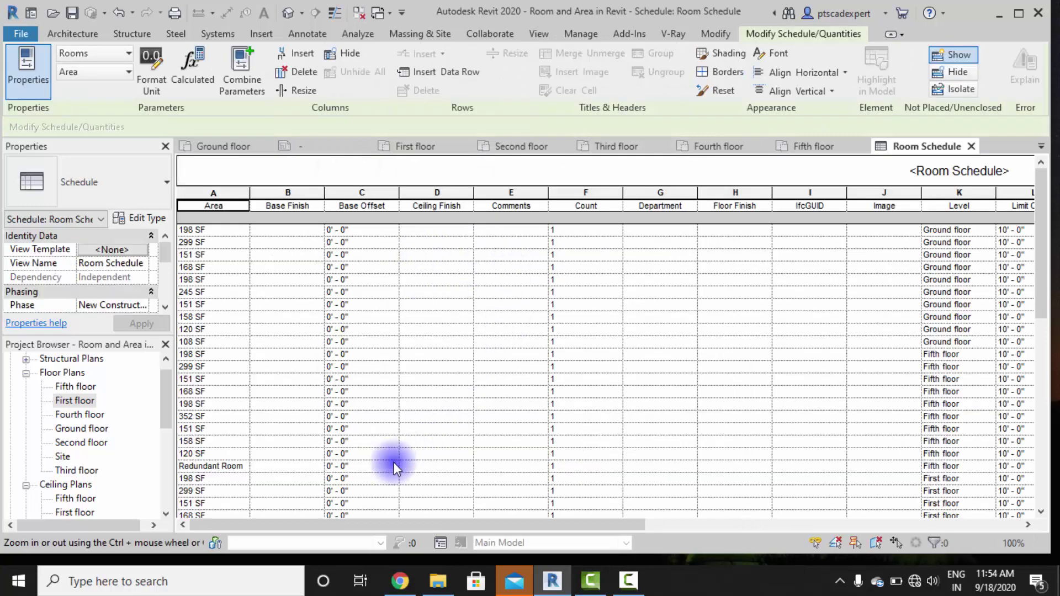
Examine the room schedule's columns and rows for every floor, including level, name, number, perimeter, area and volume.
left_click_drag(348, 528, 777, 521)
scroll(812, 397, "down", 10)
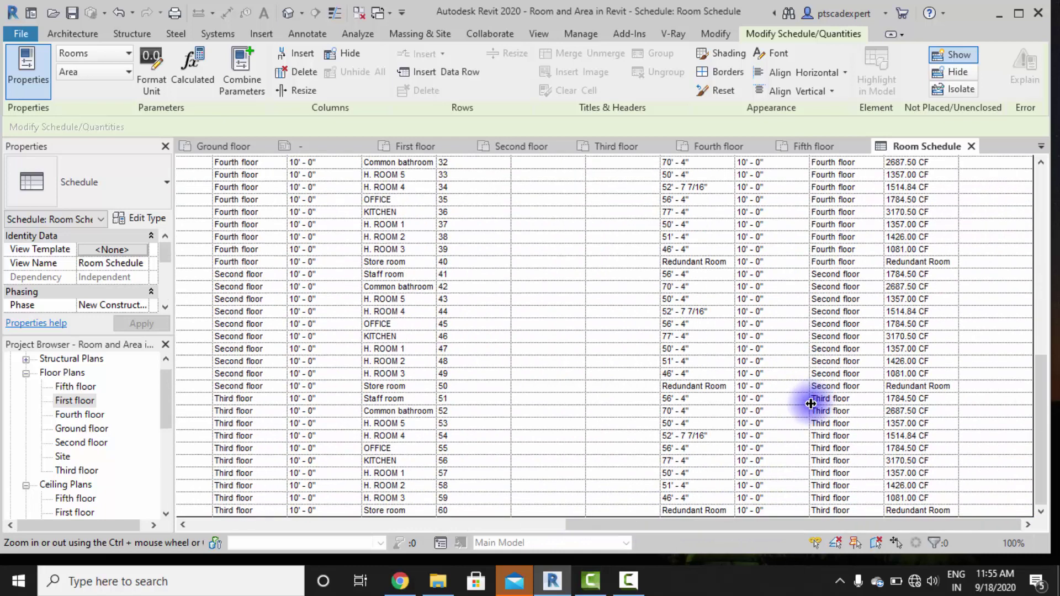
left_click_drag(766, 528, 257, 543)
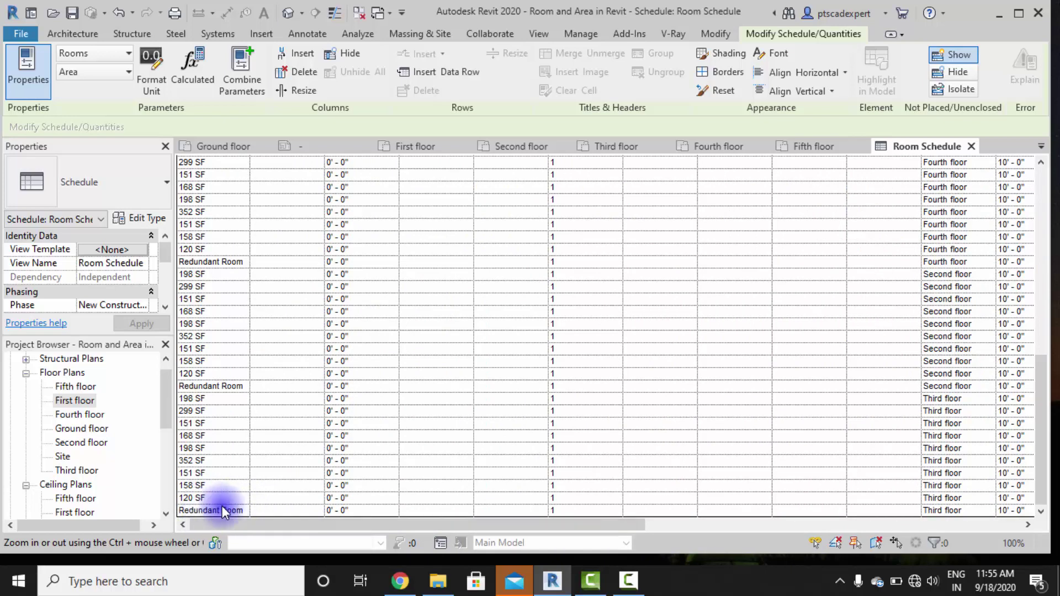
left_click_drag(309, 528, 853, 376)
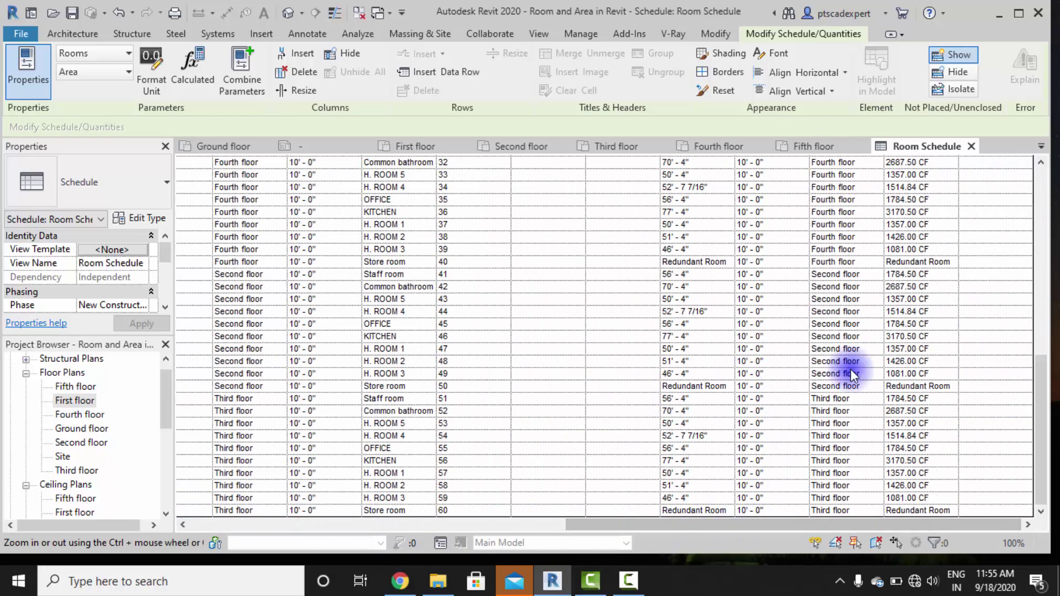
left_click_drag(682, 525, 212, 487)
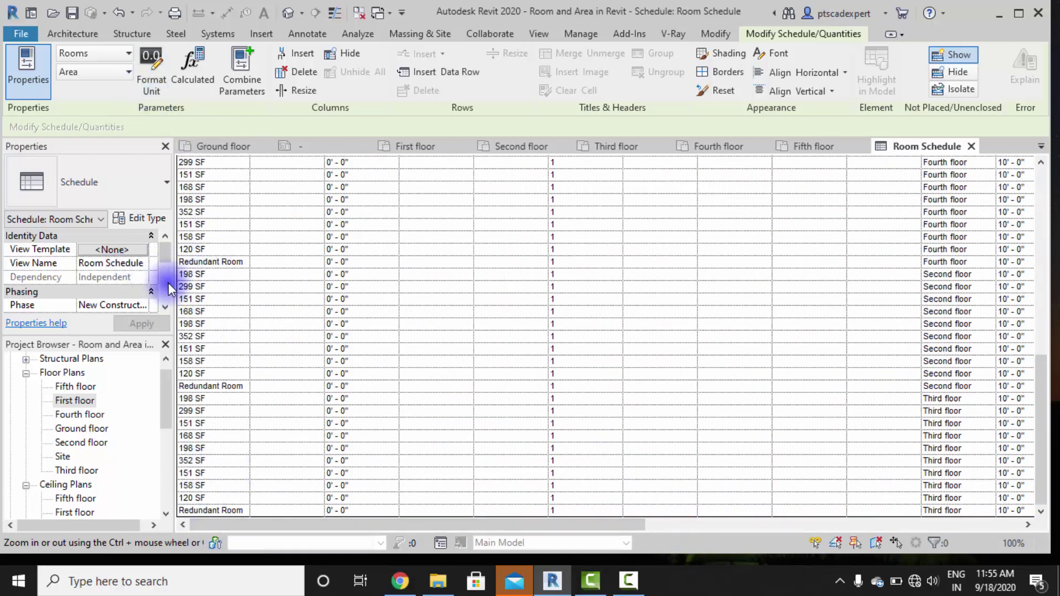
Enable grand totals for the room schedule and set them to Title and totals.
scroll(131, 285, "down", 3)
left_click_drag(163, 287, 162, 283)
left_click(113, 263)
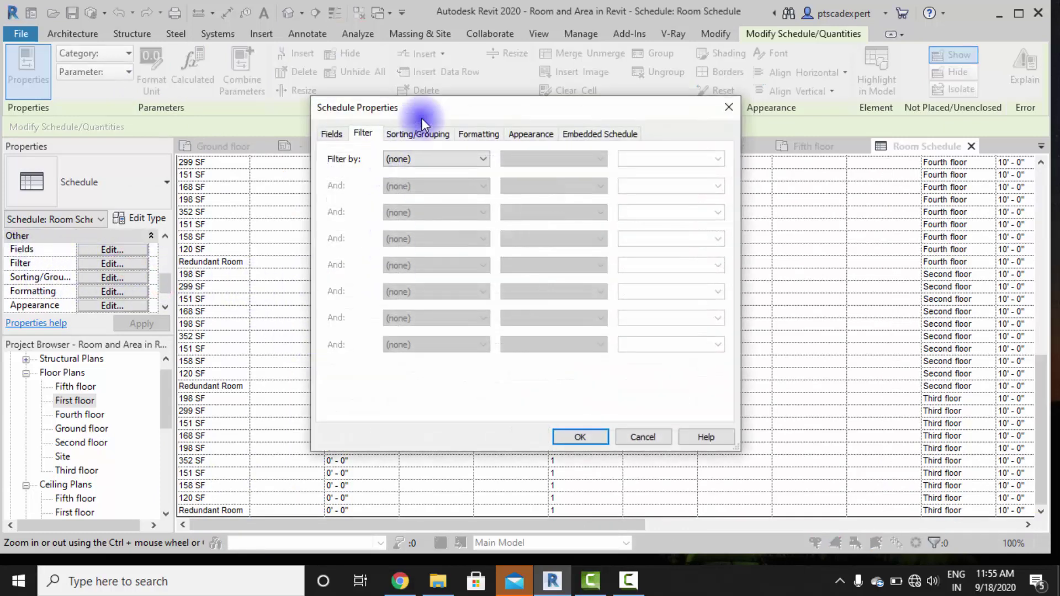
left_click(421, 134)
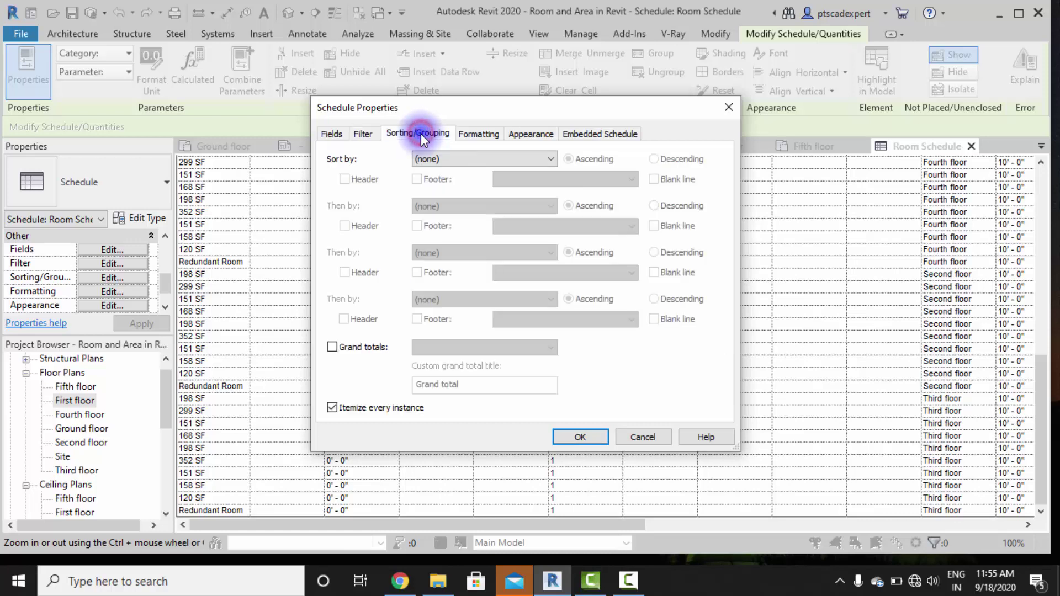
left_click(341, 347)
left_click(462, 348)
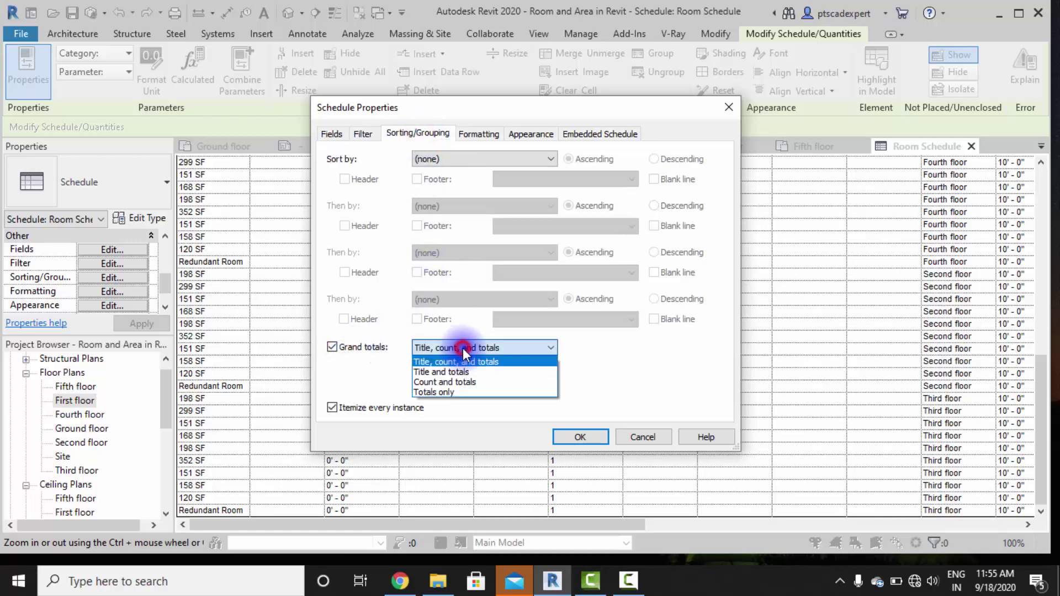
left_click(441, 372)
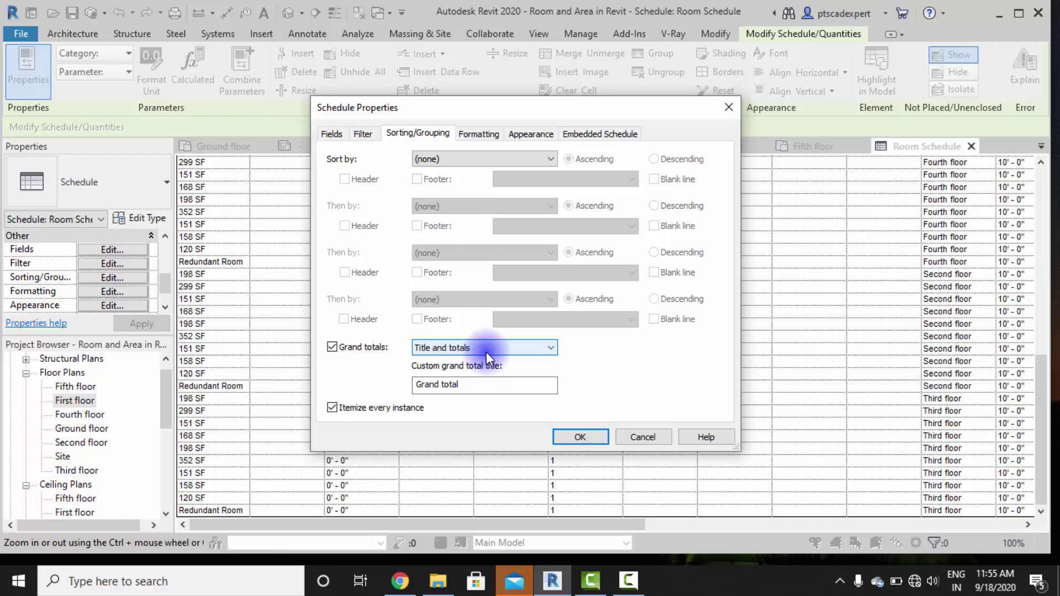
Set the Area and Volume fields to Calculate totals and apply the schedule properties.
left_click(480, 134)
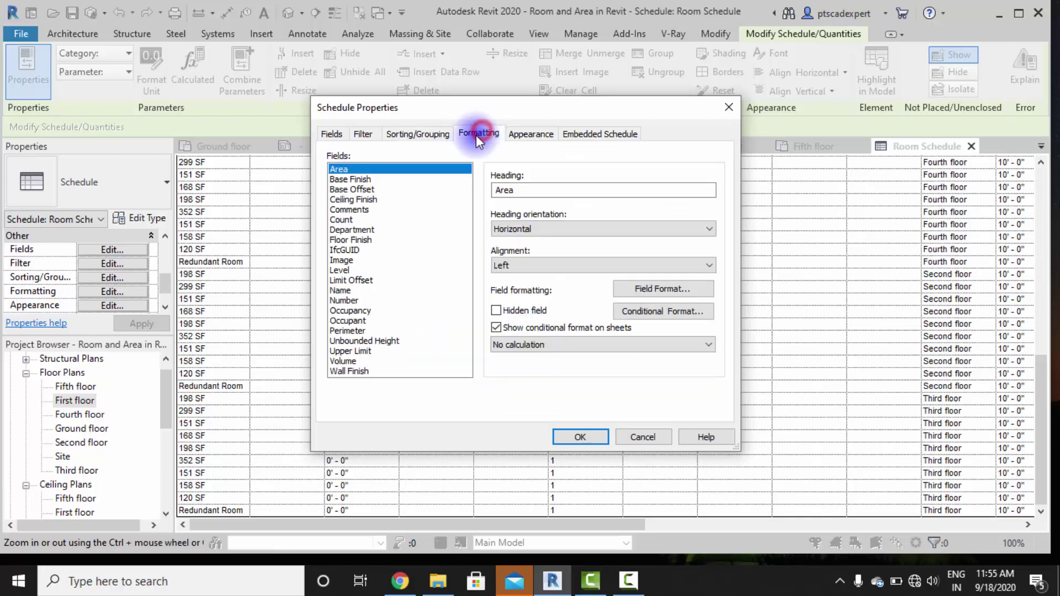
left_click(541, 345)
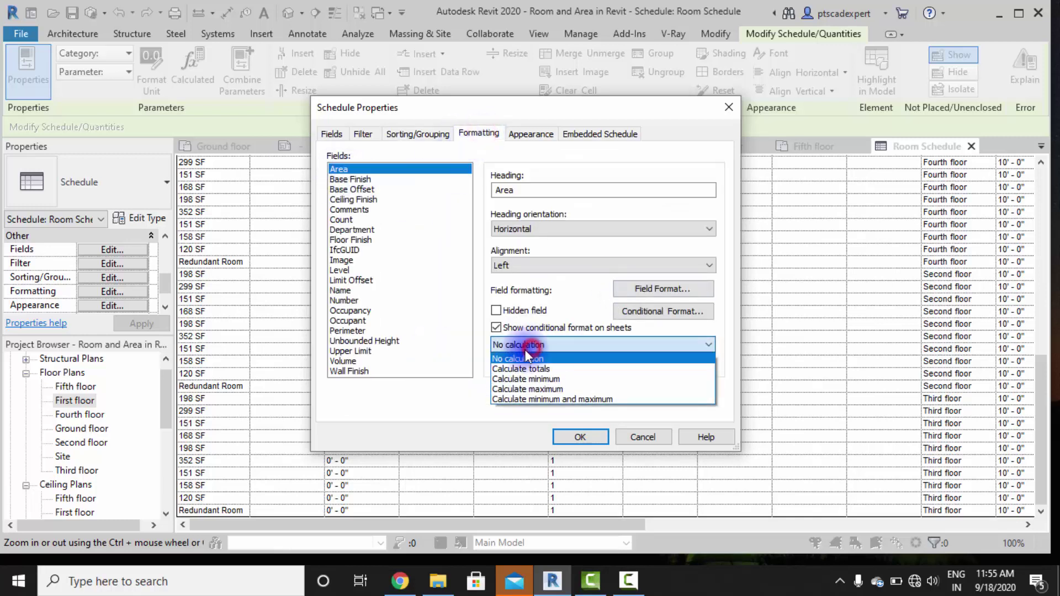
left_click(518, 369)
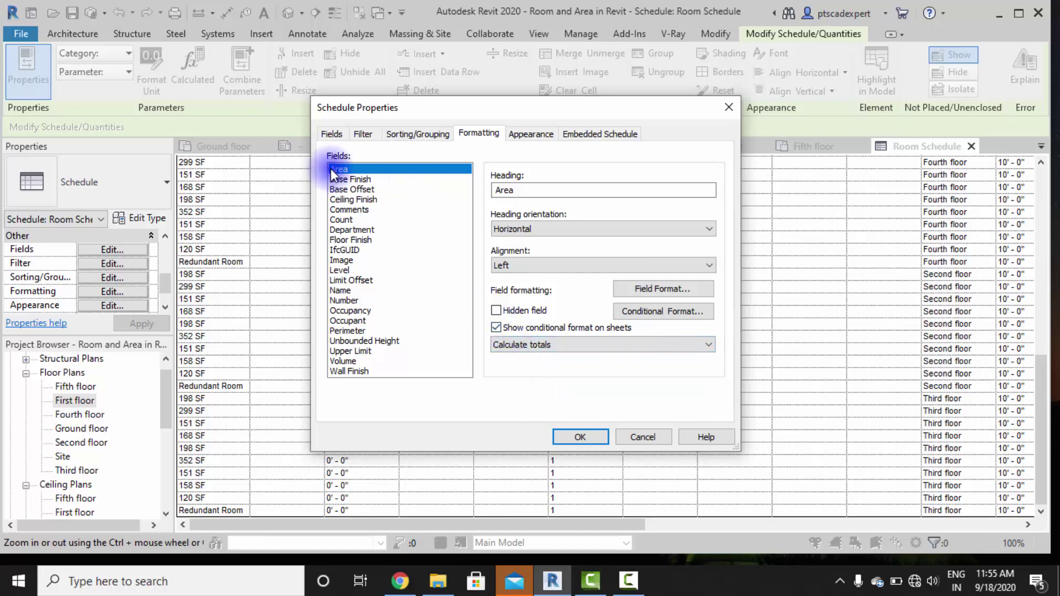
left_click(350, 211)
key("v")
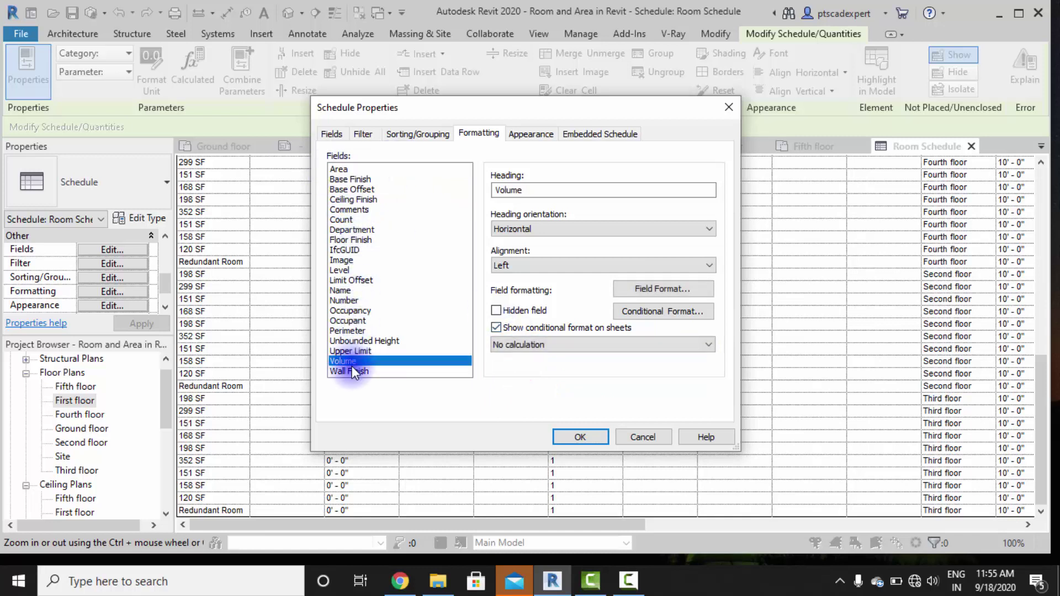
left_click(538, 344)
left_click(520, 369)
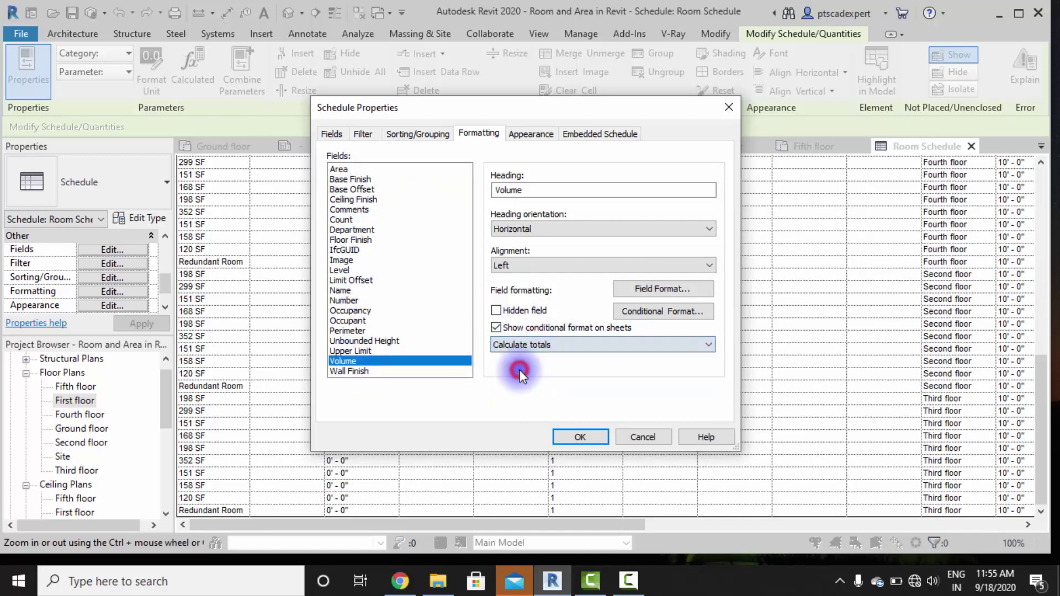
left_click(581, 436)
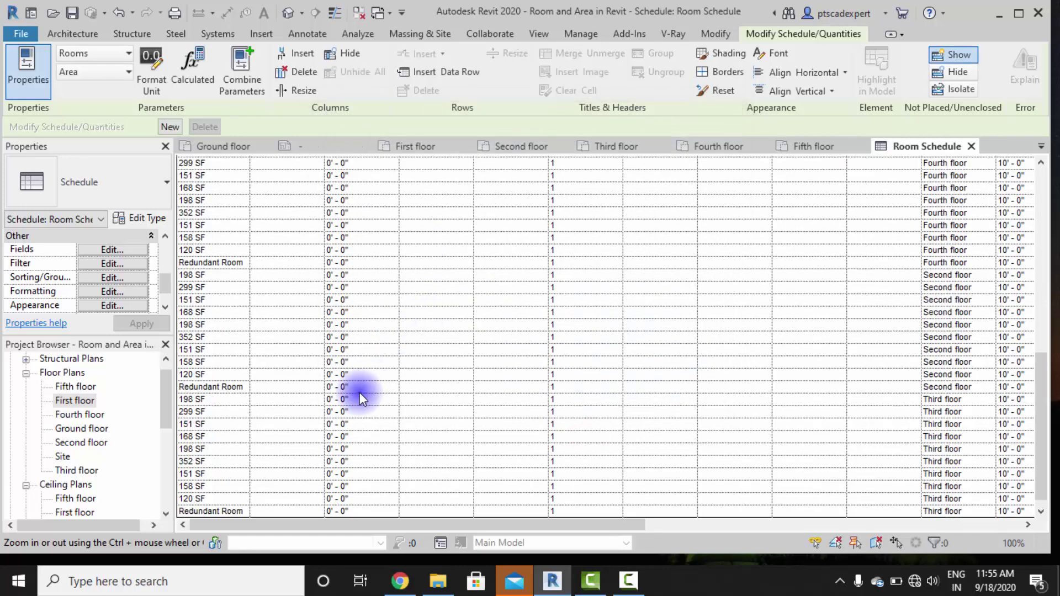
Check the area and volume grand totals at the end of the room schedule and return to the Ground floor plan.
left_click_drag(390, 525, 906, 516)
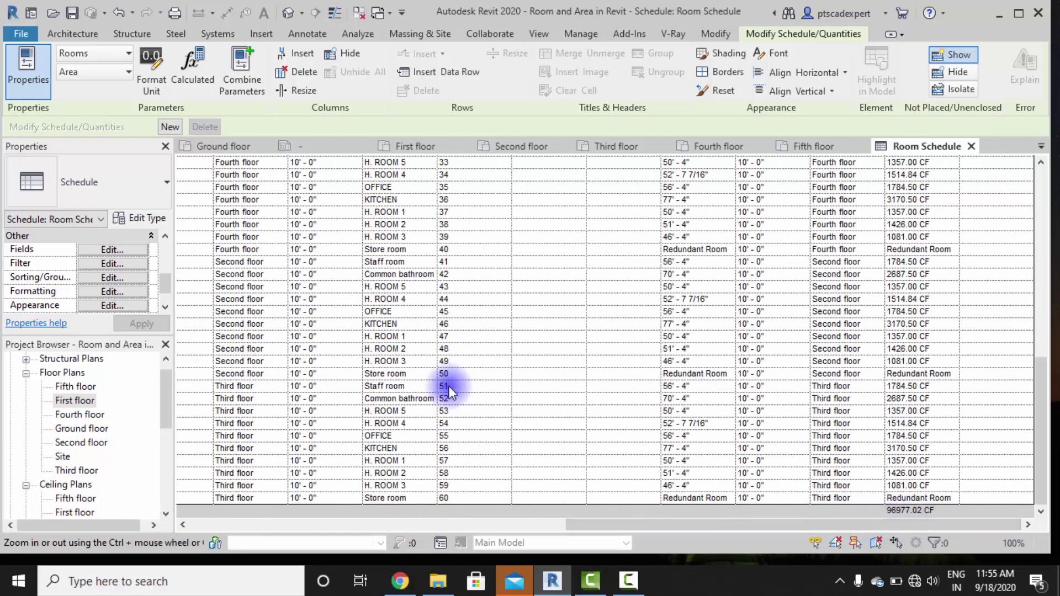
left_click_drag(883, 525, 511, 526)
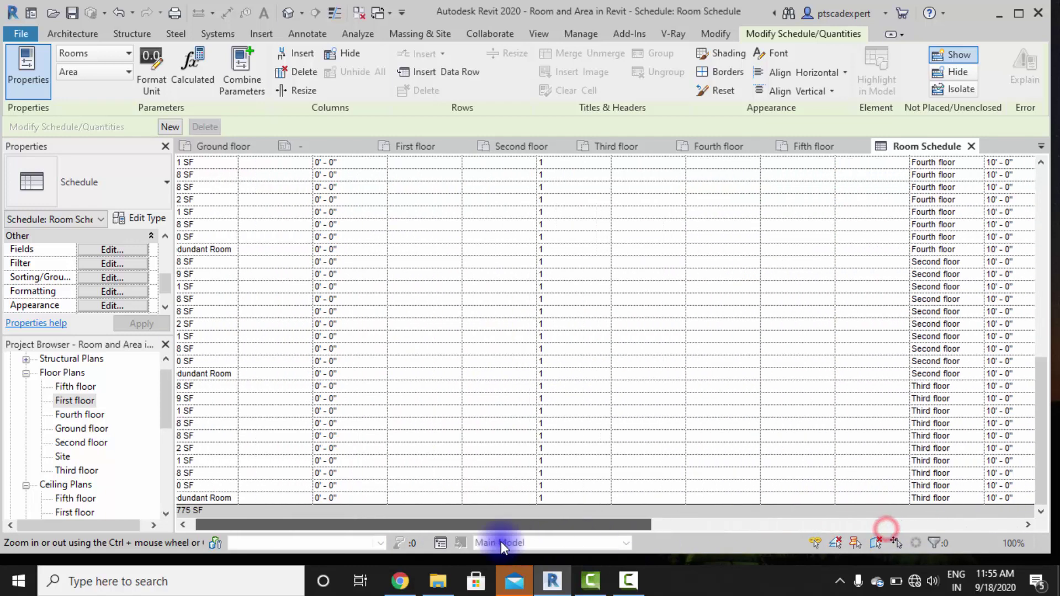
double_click(82, 429)
scroll(460, 224, "down", 3)
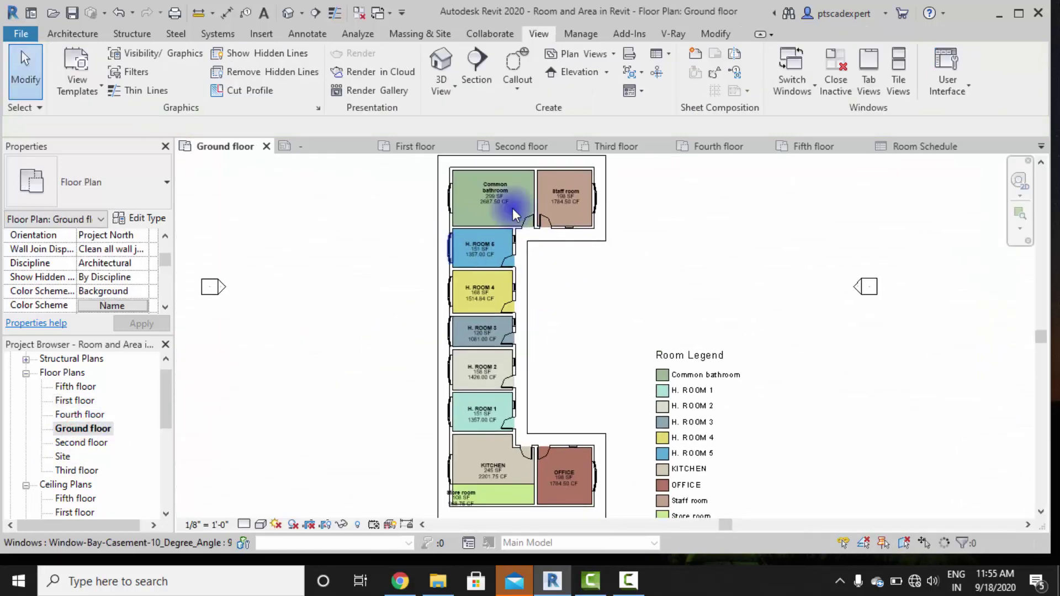
left_click(599, 302)
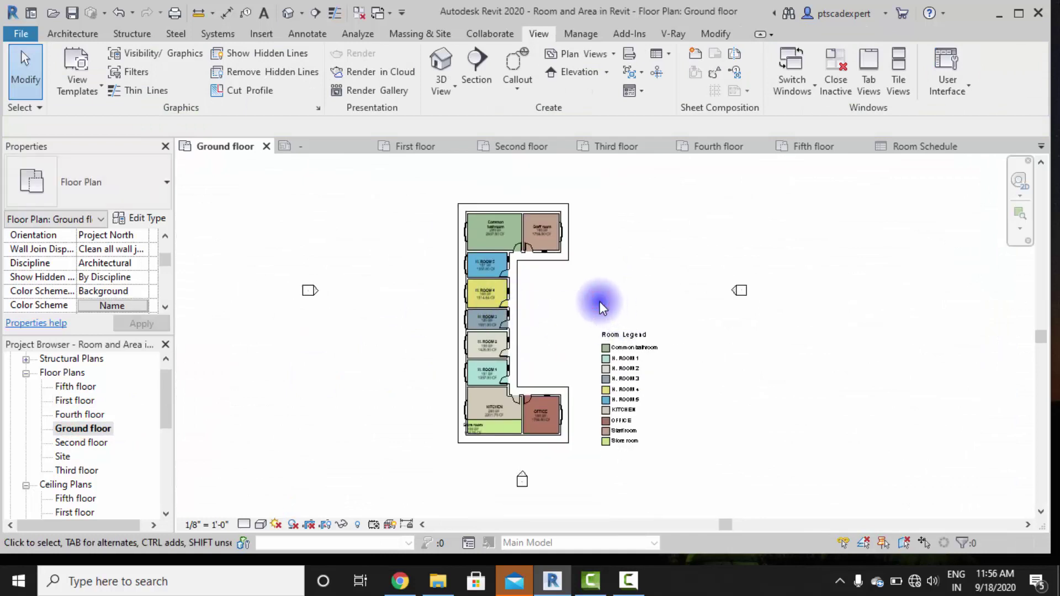